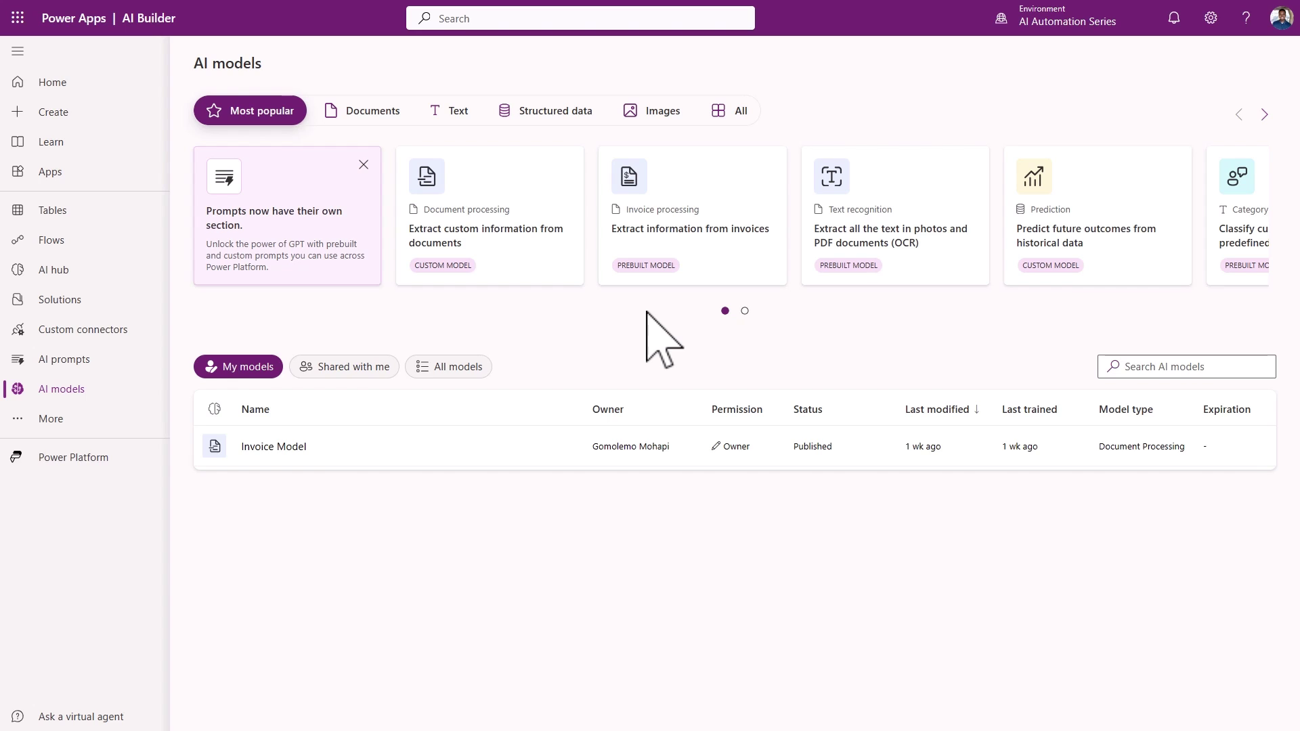
Step: Run a quick test of the Invoice Model using the file Adatum Invoice 1.pdf
click(296, 453)
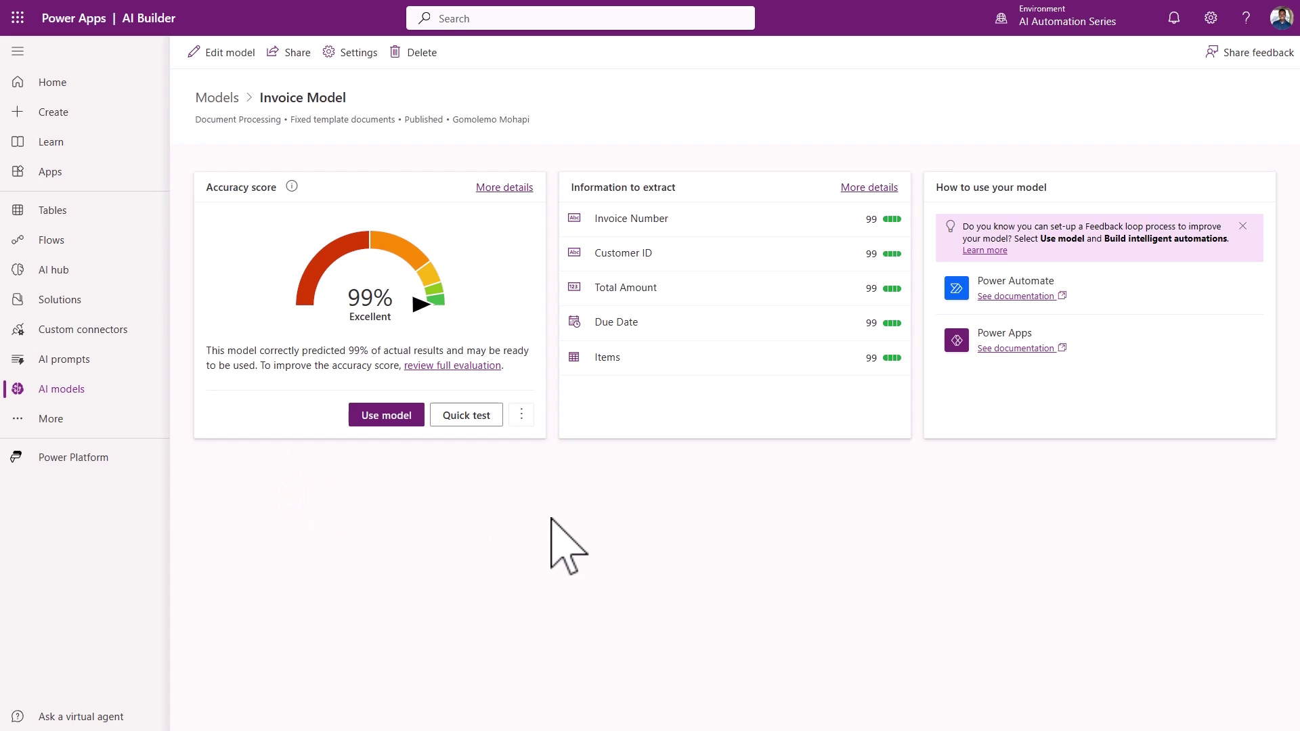
click(466, 416)
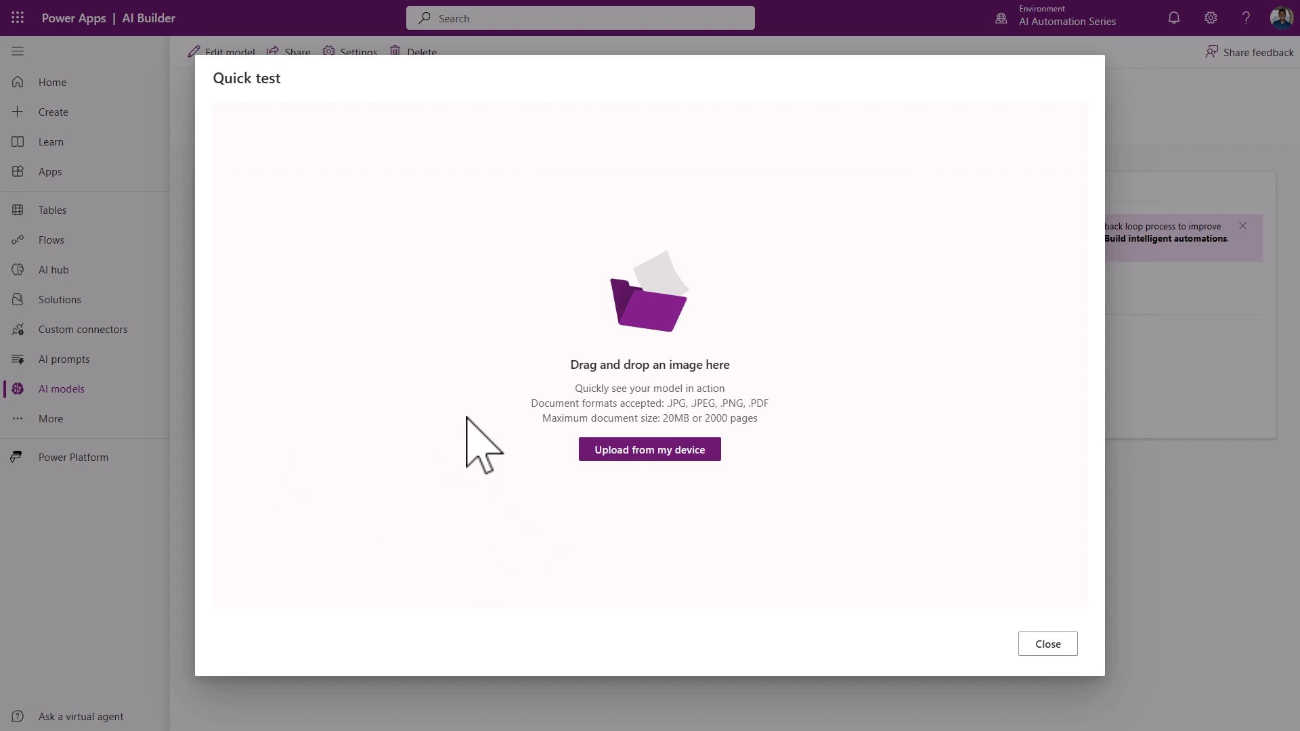
click(636, 451)
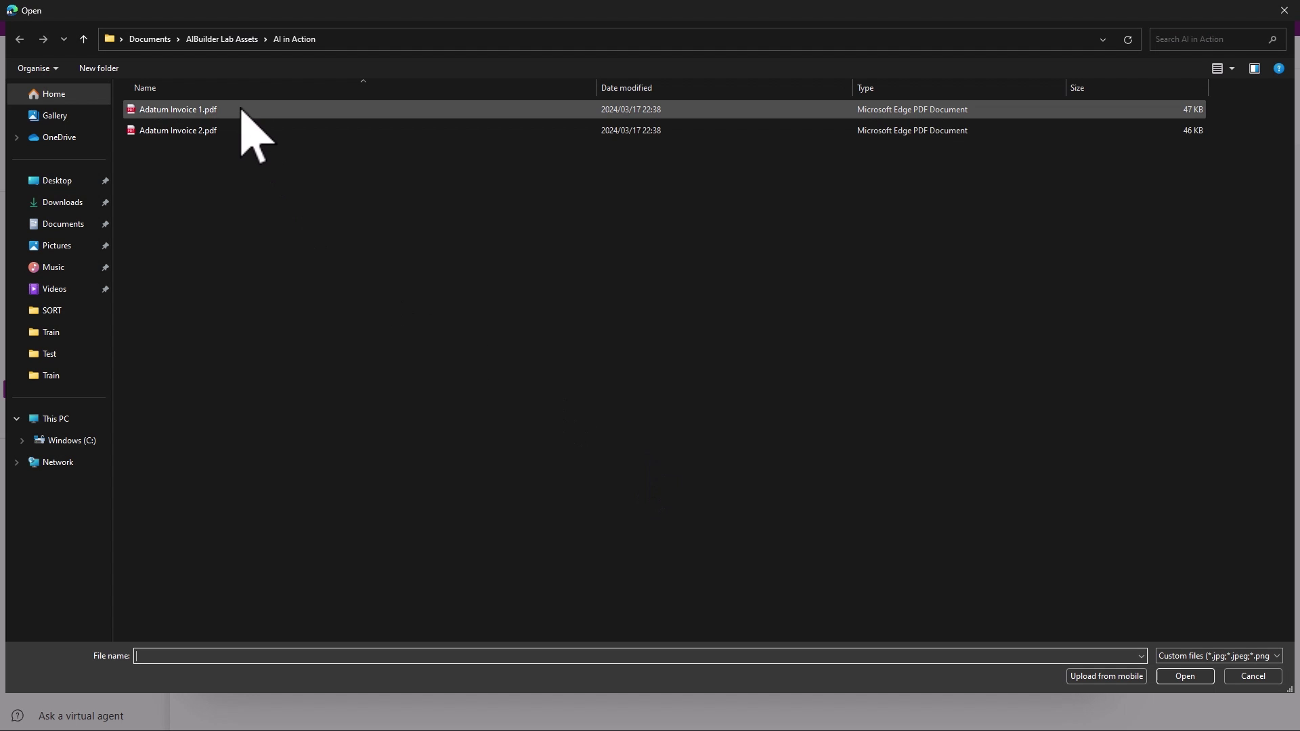
click(242, 110)
double_click(241, 109)
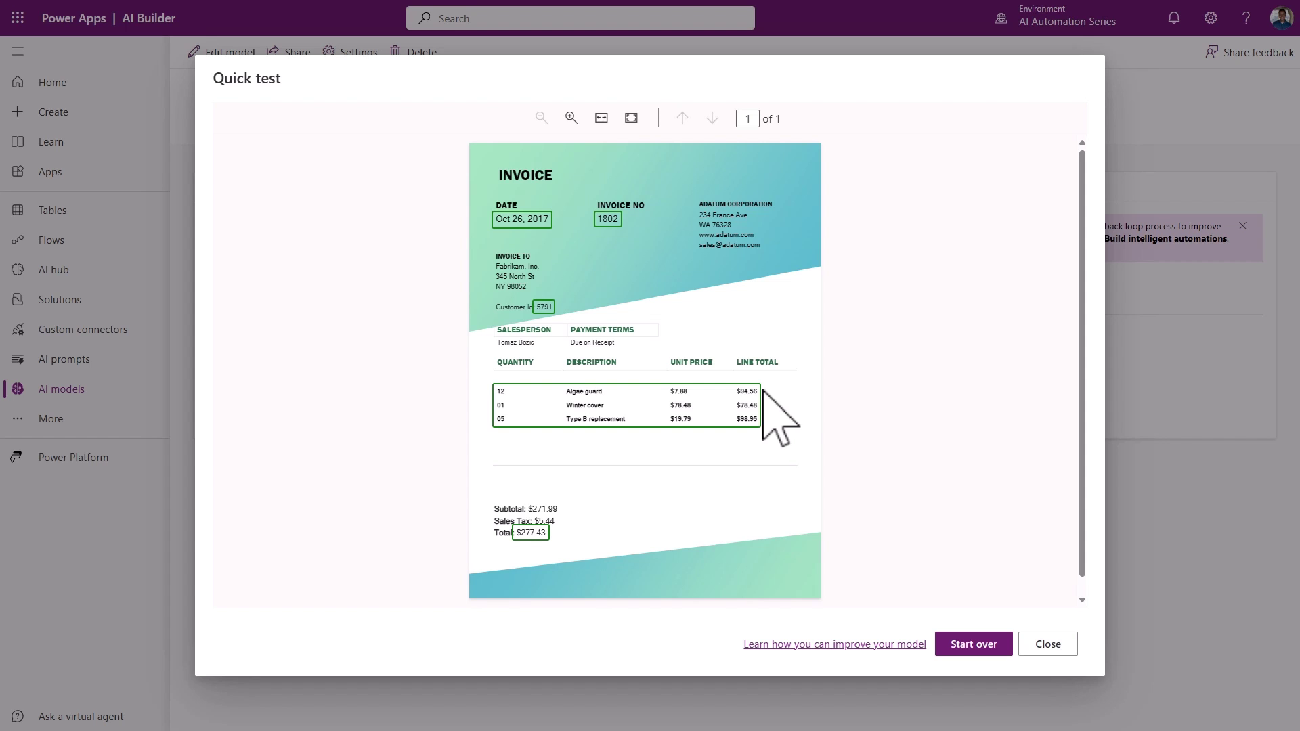
Step: Examine the detected due date, invoice number, items table and total on the tested invoice, and close the quick test
mouse_move(533, 218)
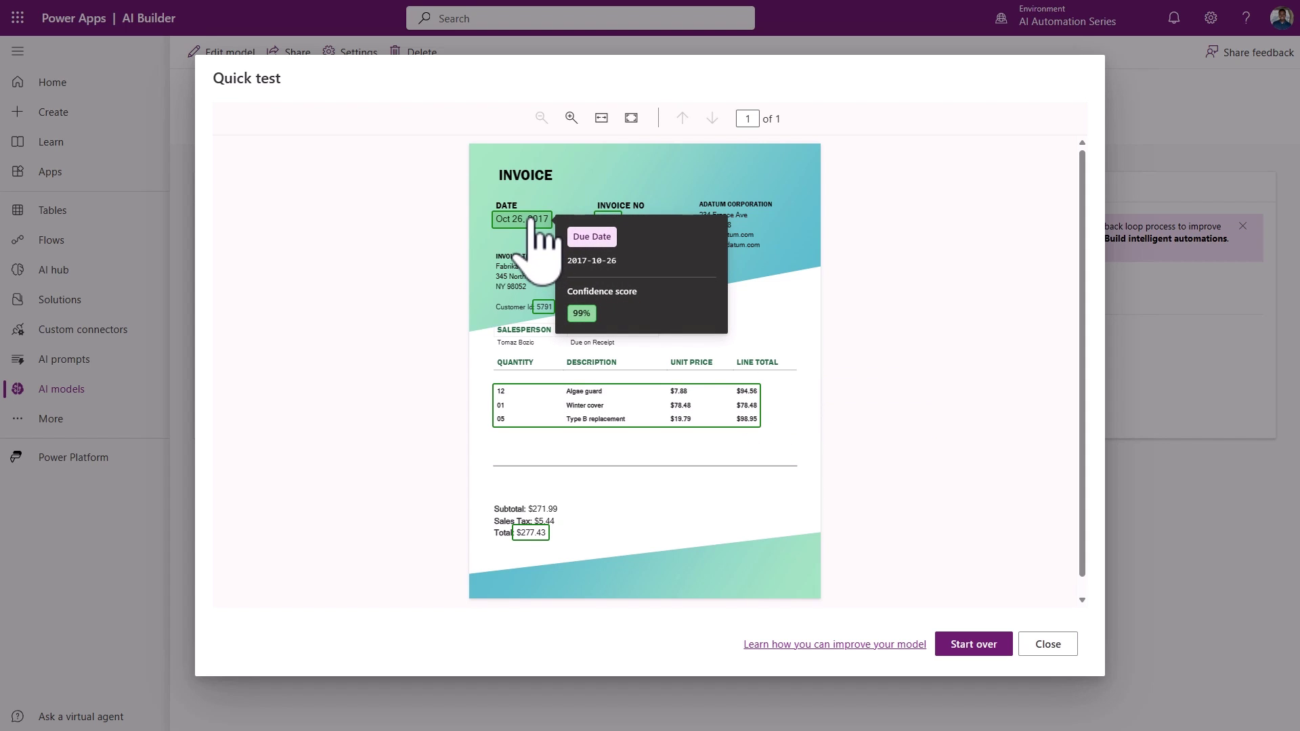
mouse_move(613, 220)
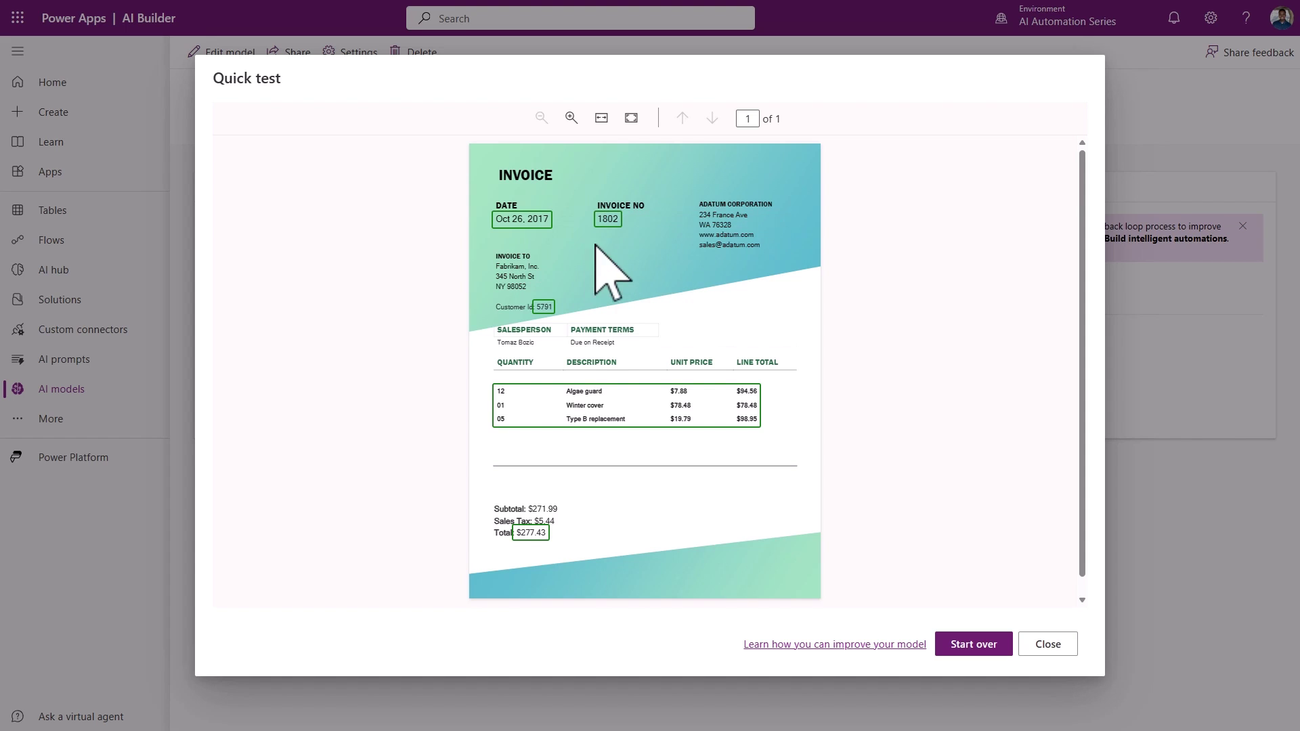
mouse_move(543, 394)
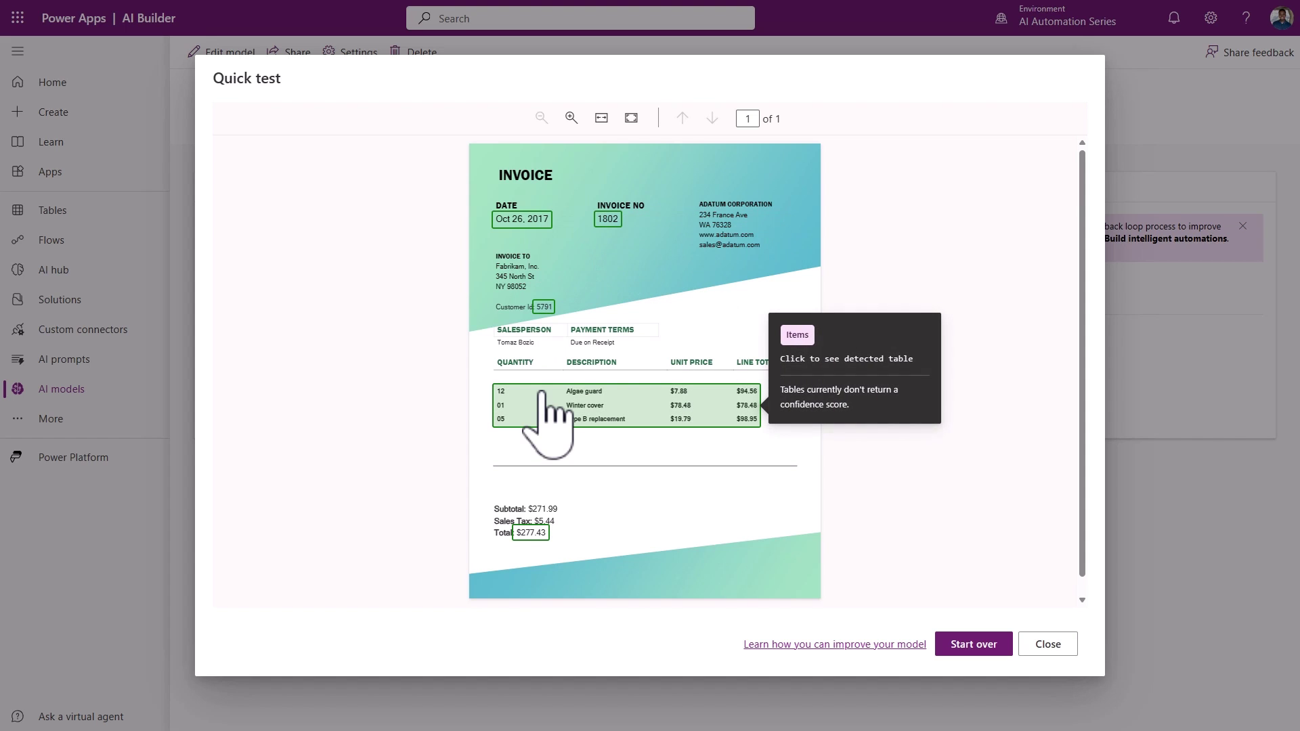
mouse_move(525, 534)
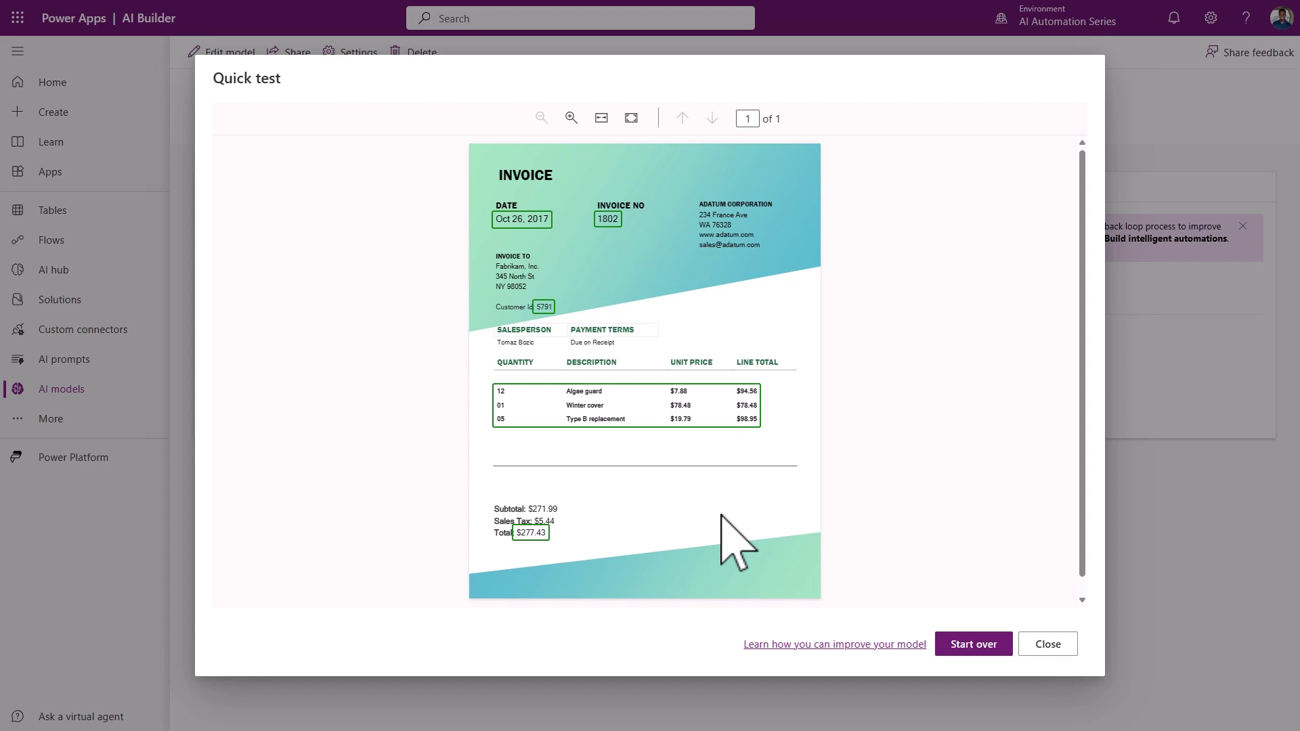
click(1050, 645)
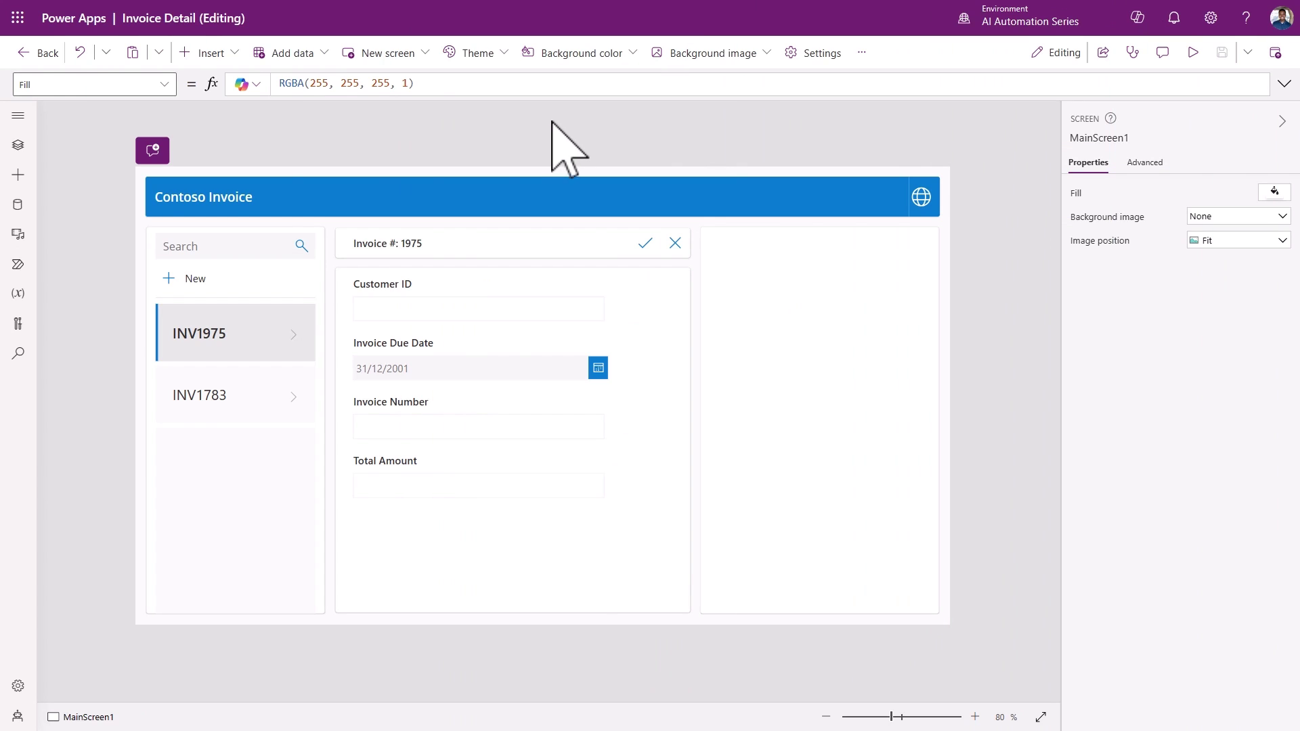
Step: Check which data source is connected to the Invoice Detail app, and return to the full canvas
click(17, 204)
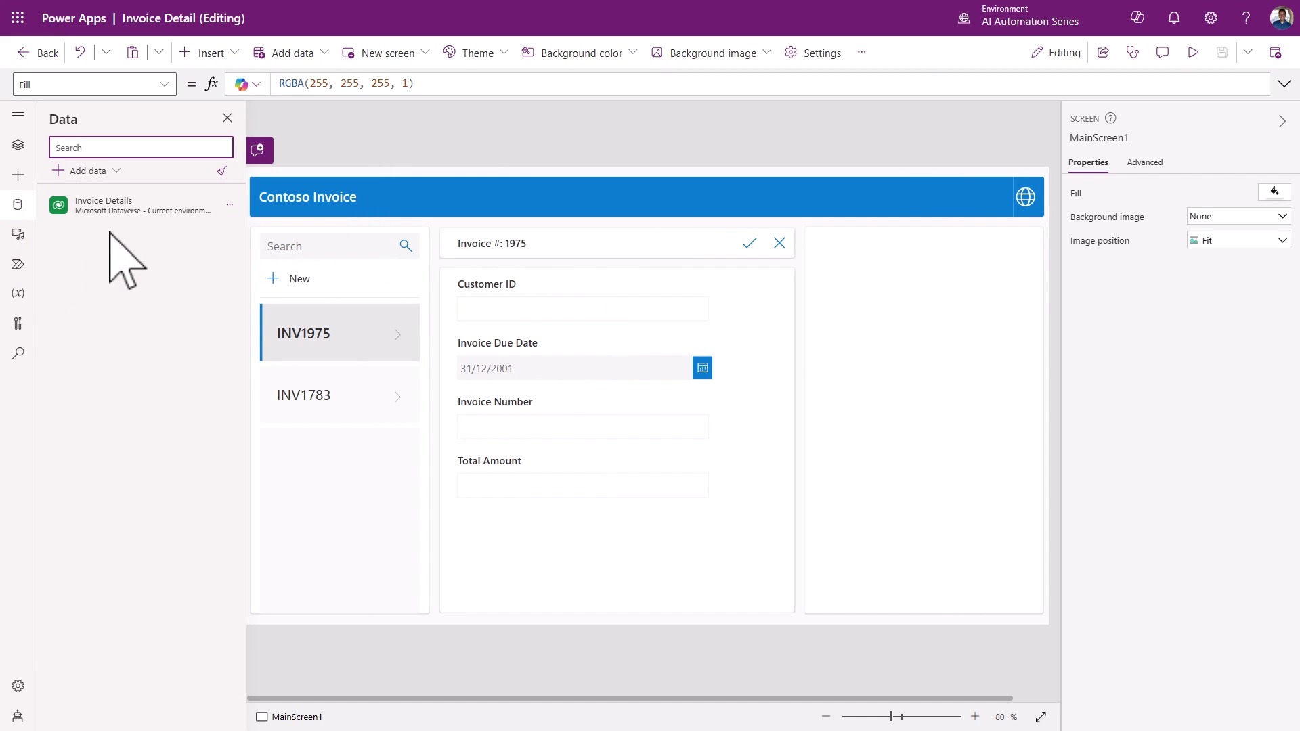
mouse_move(113, 220)
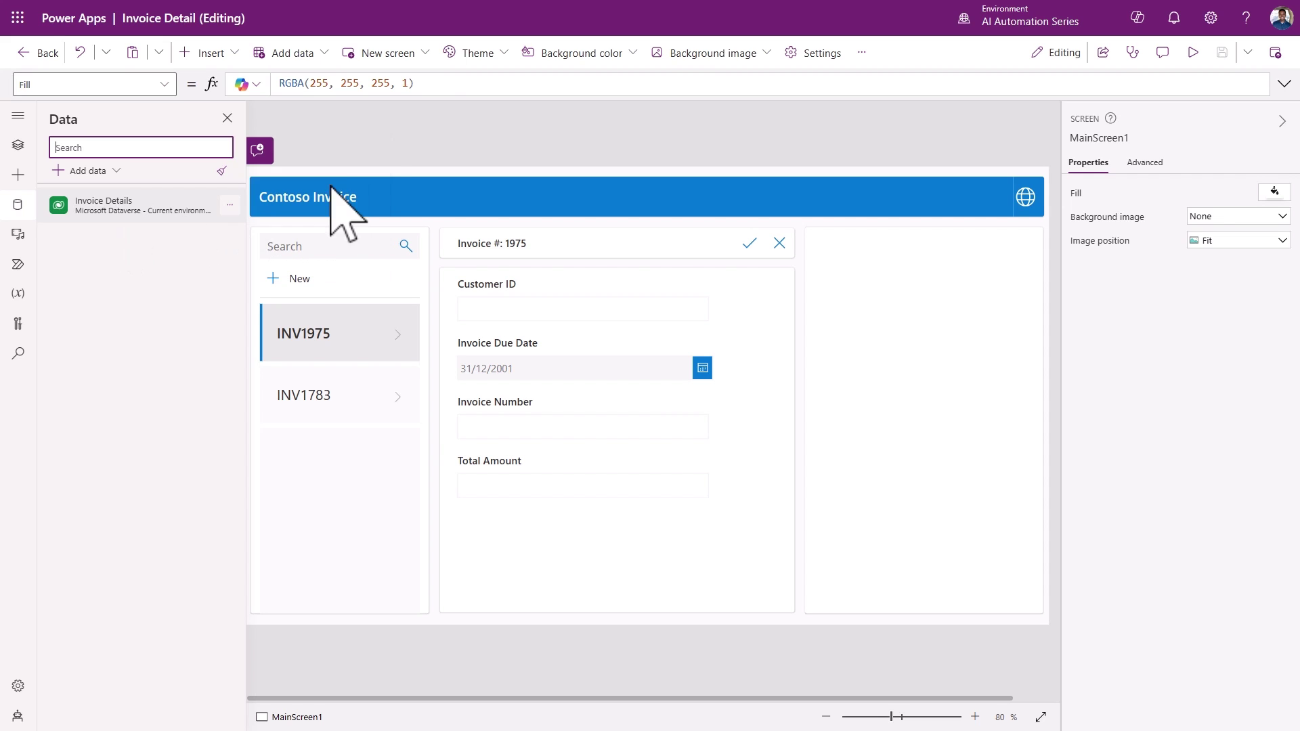
click(488, 165)
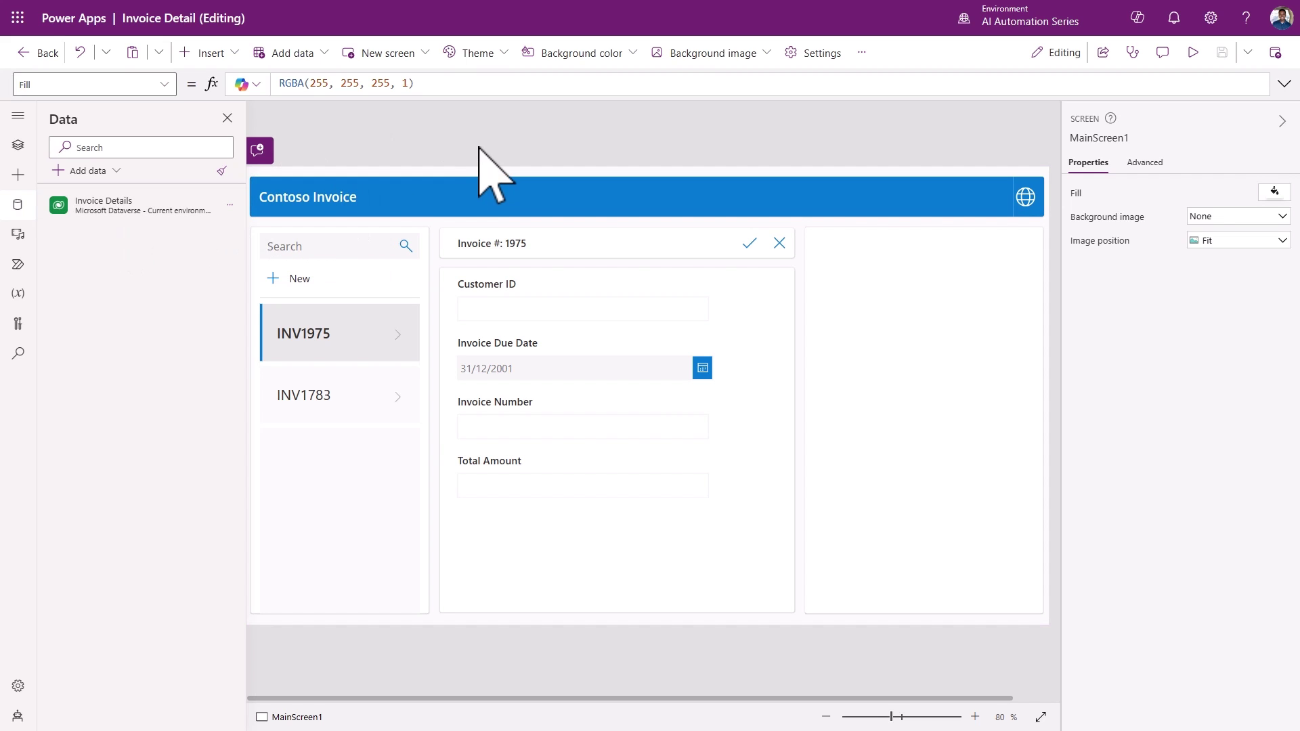
click(227, 118)
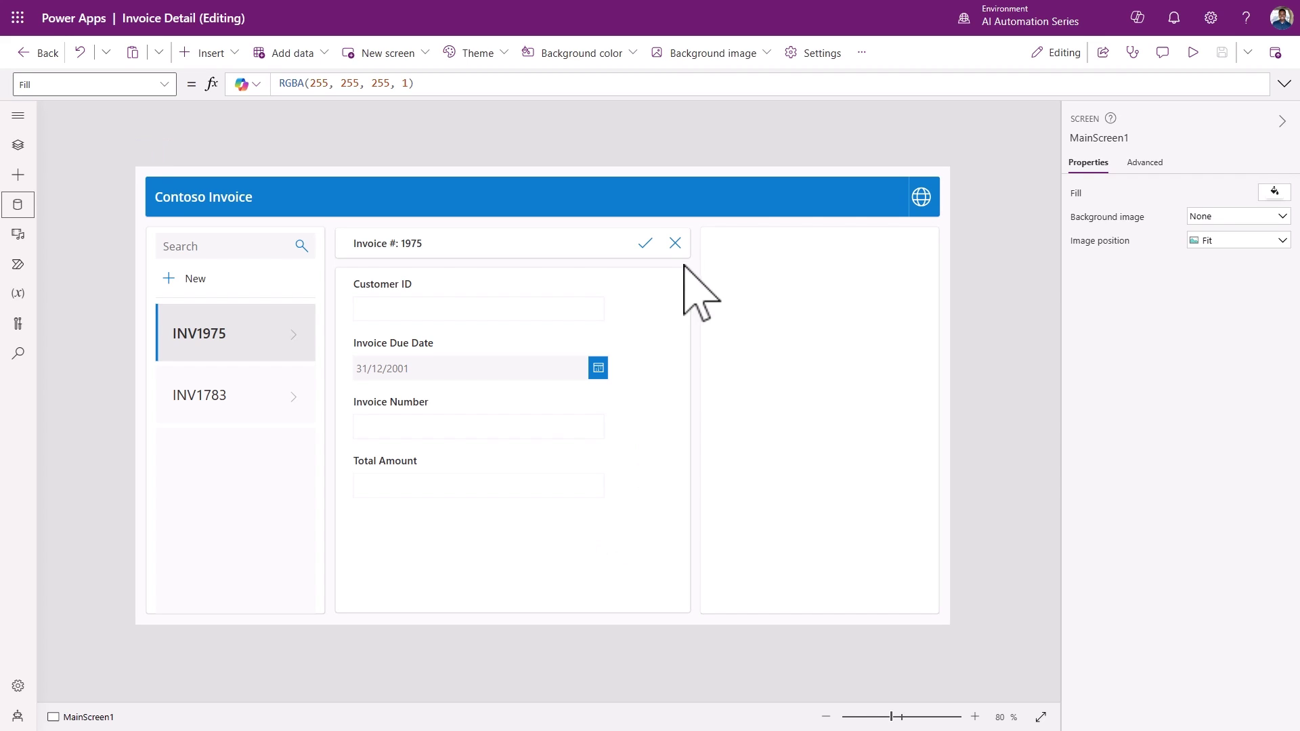
Step: Cancel the blank invoice form and view the details of the second invoice in the gallery
click(675, 243)
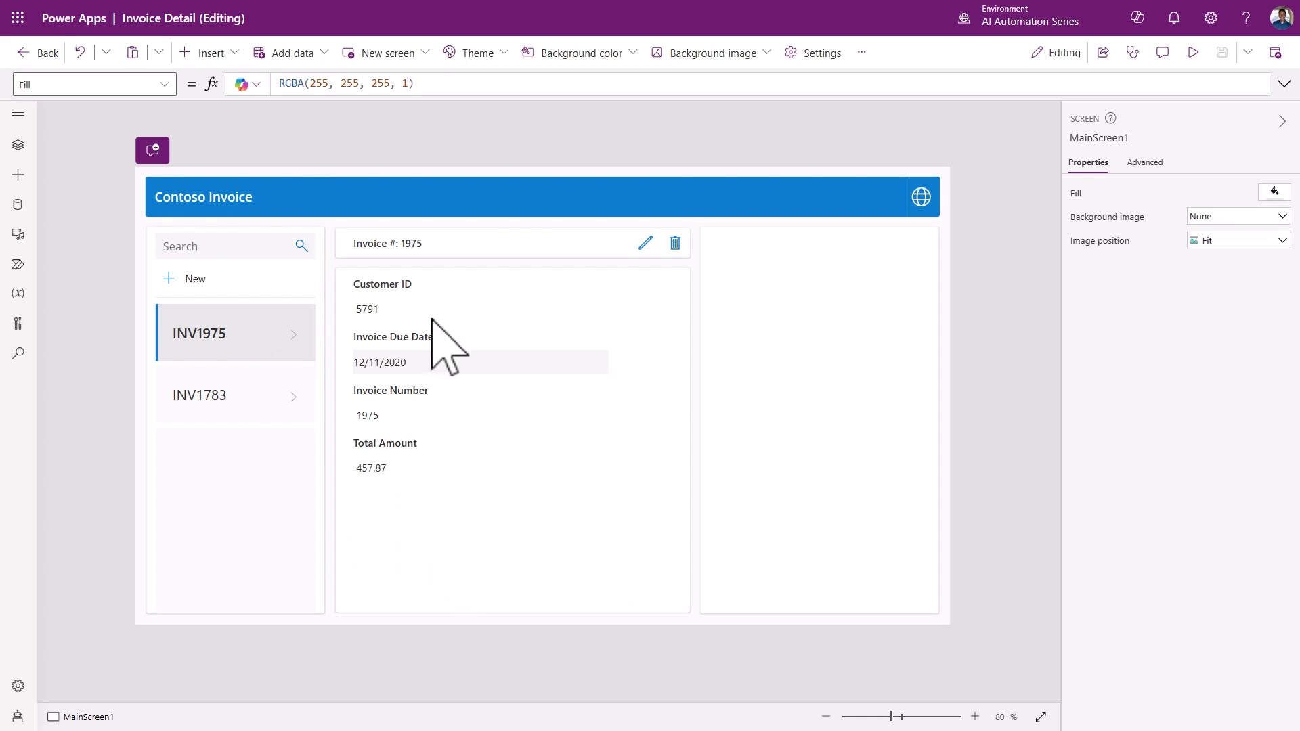
click(267, 403)
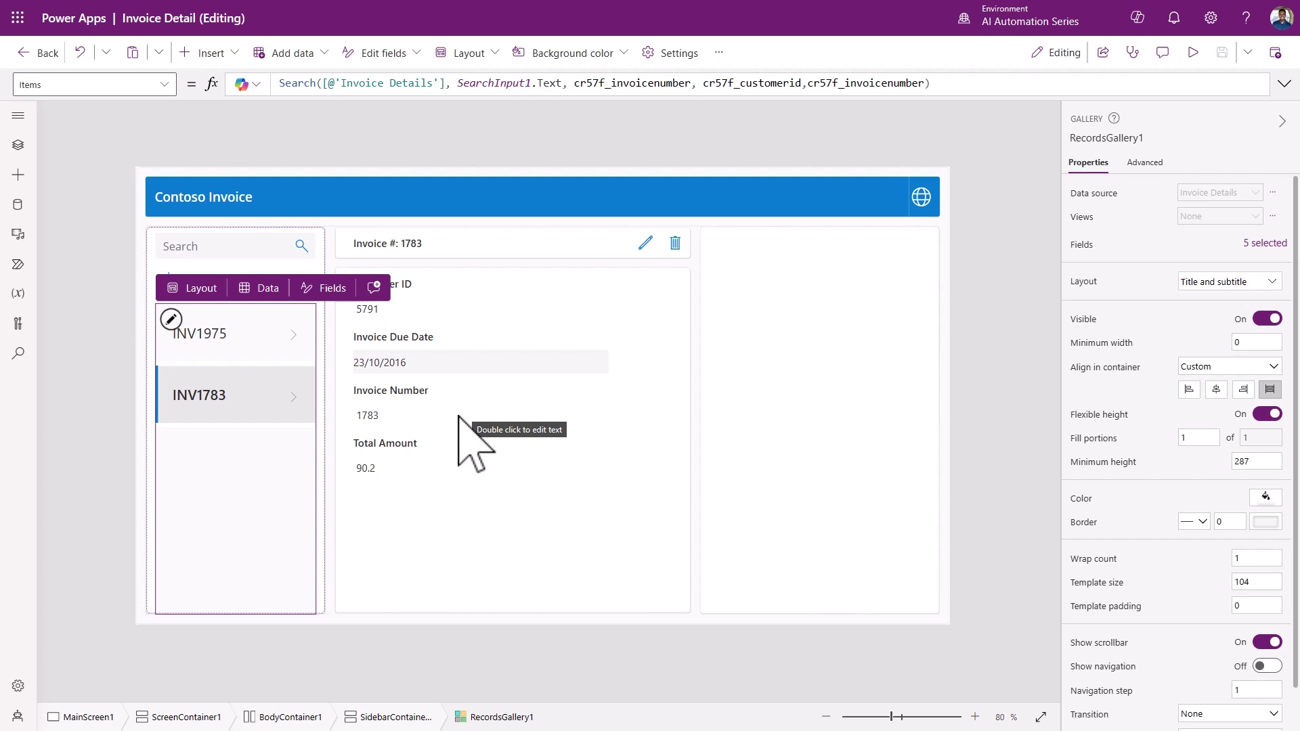
Step: Preview the app, examine the entry fields of a new invoice form without filling them, and exit the preview
click(1192, 53)
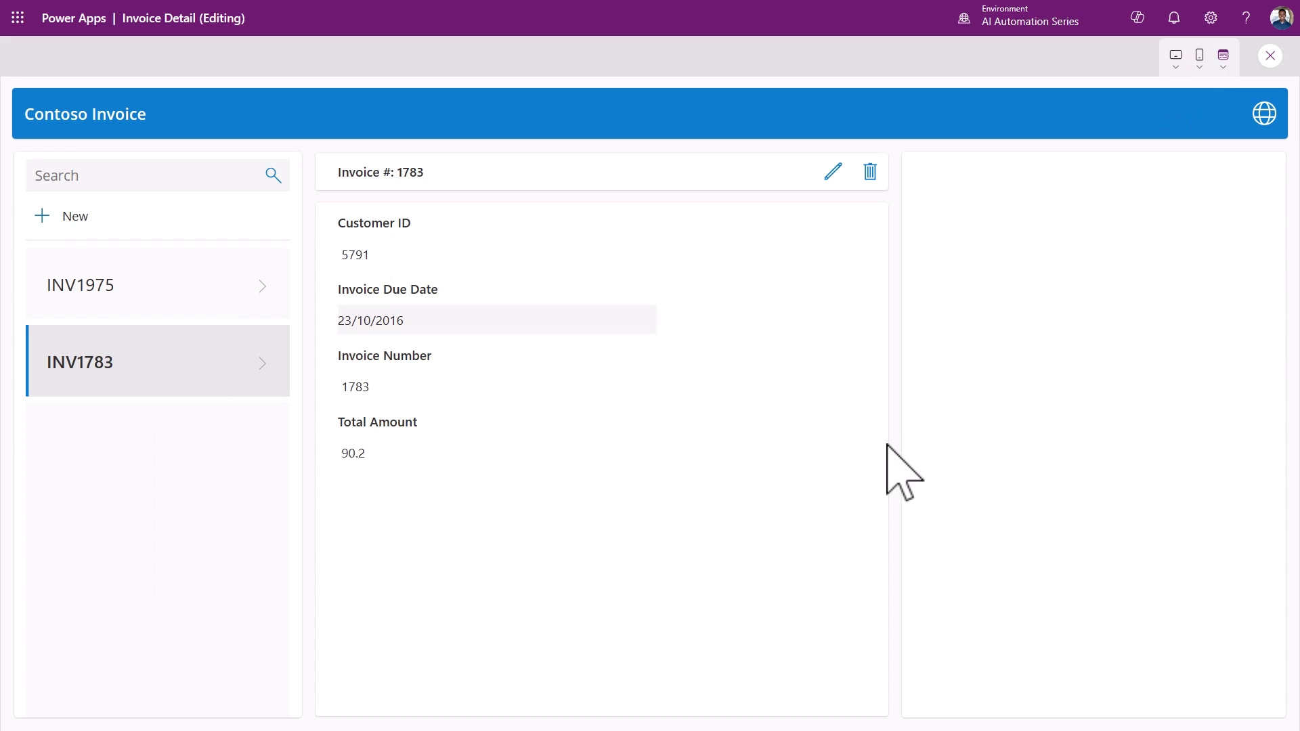
click(42, 215)
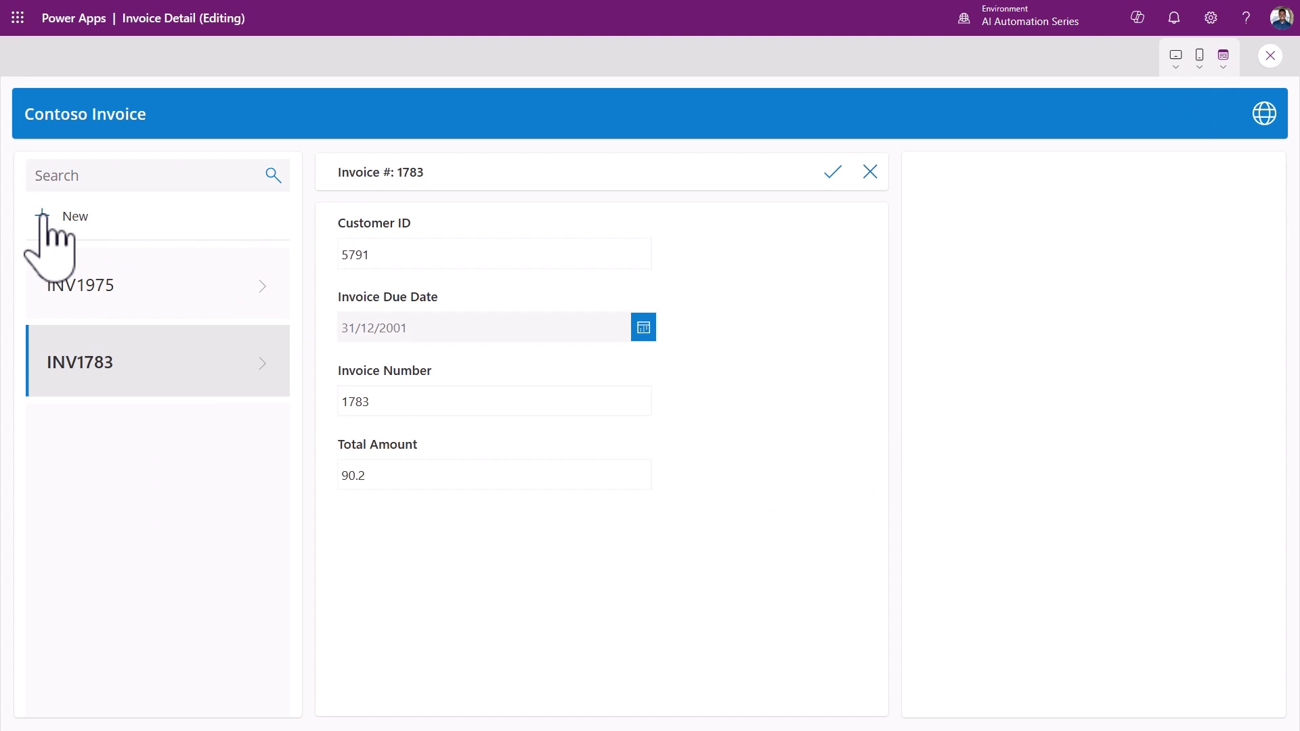
click(401, 252)
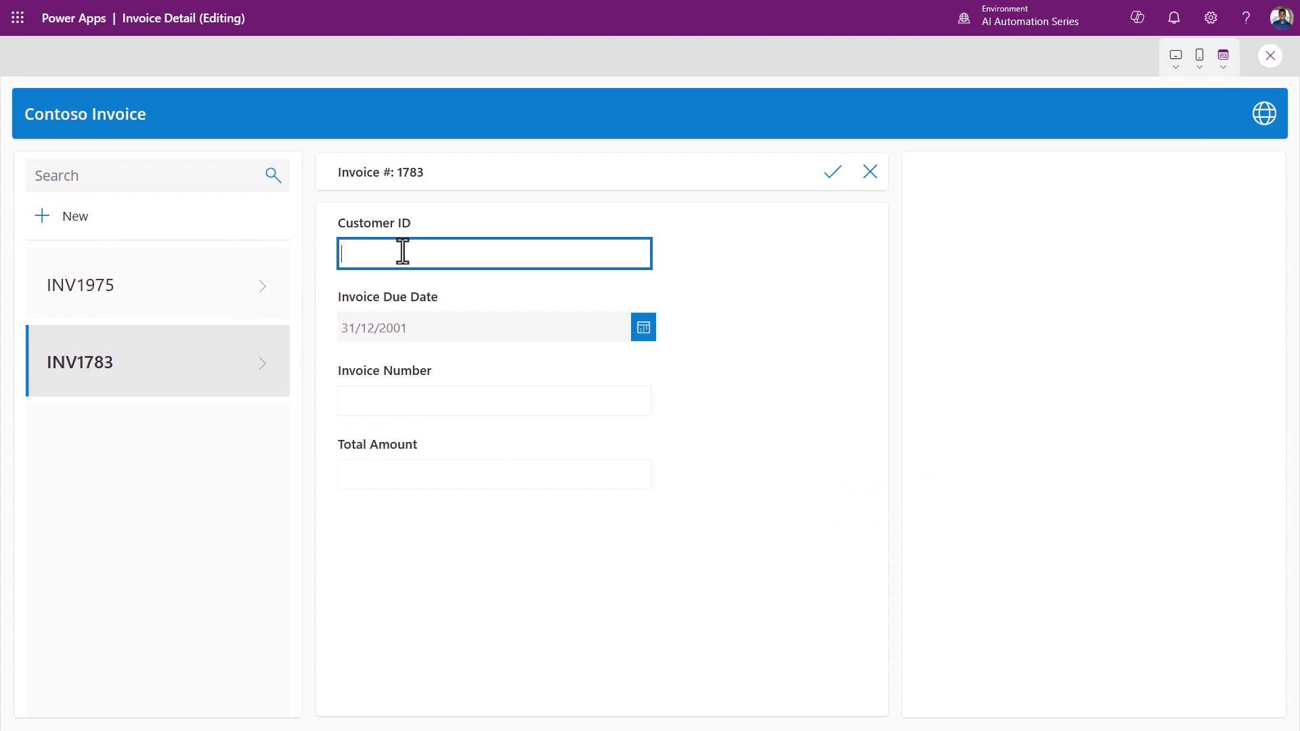
click(643, 328)
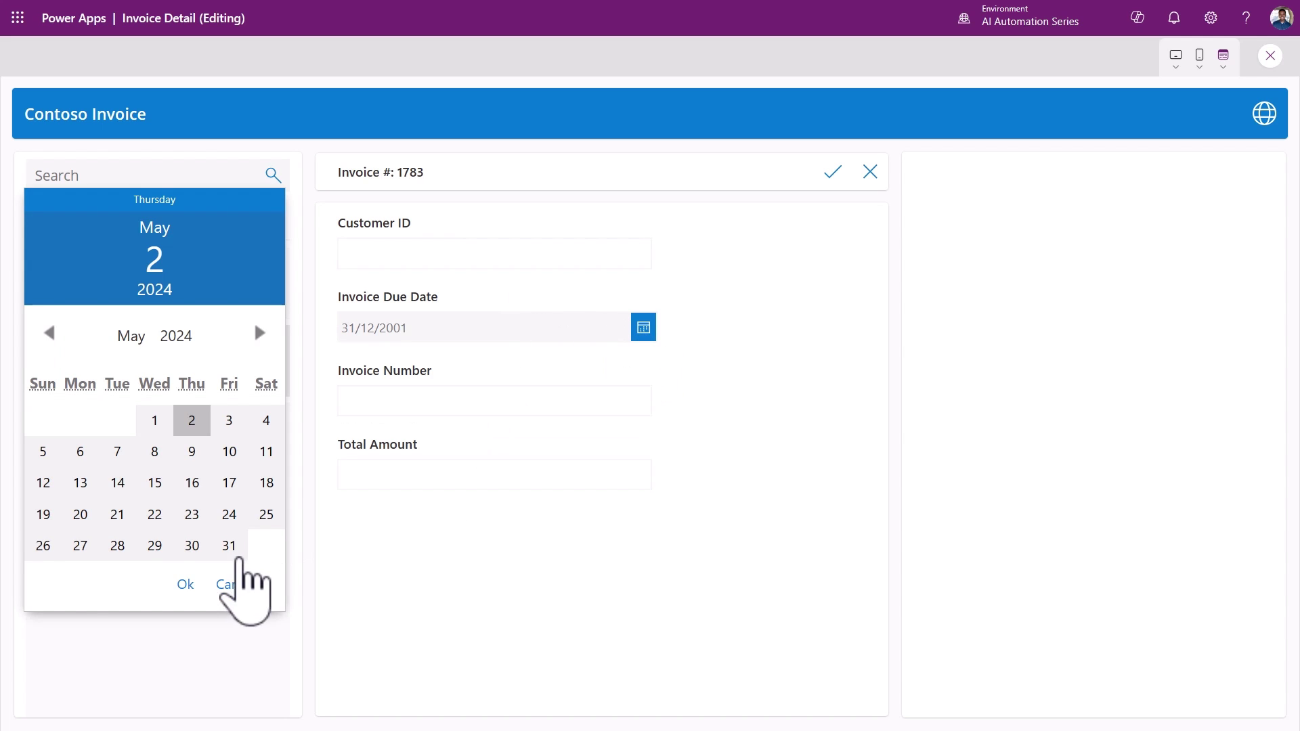
click(237, 585)
click(407, 402)
click(409, 472)
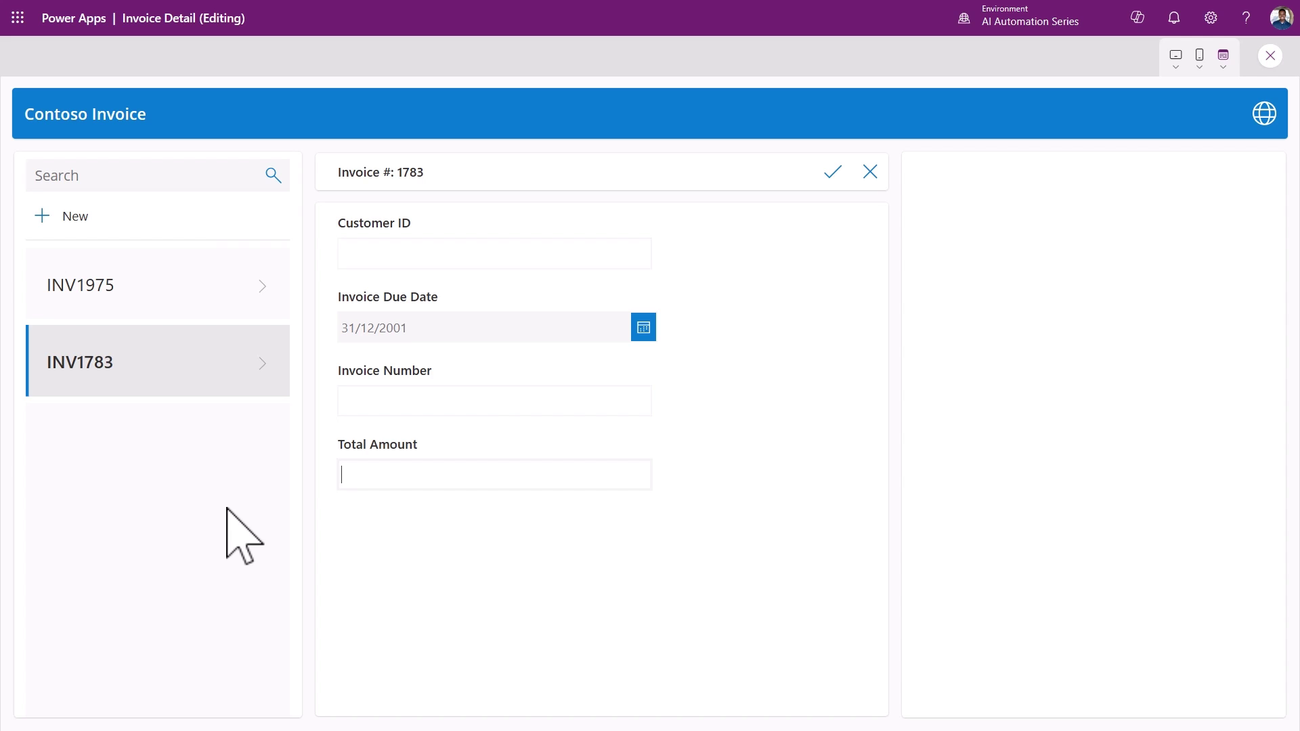
click(1270, 55)
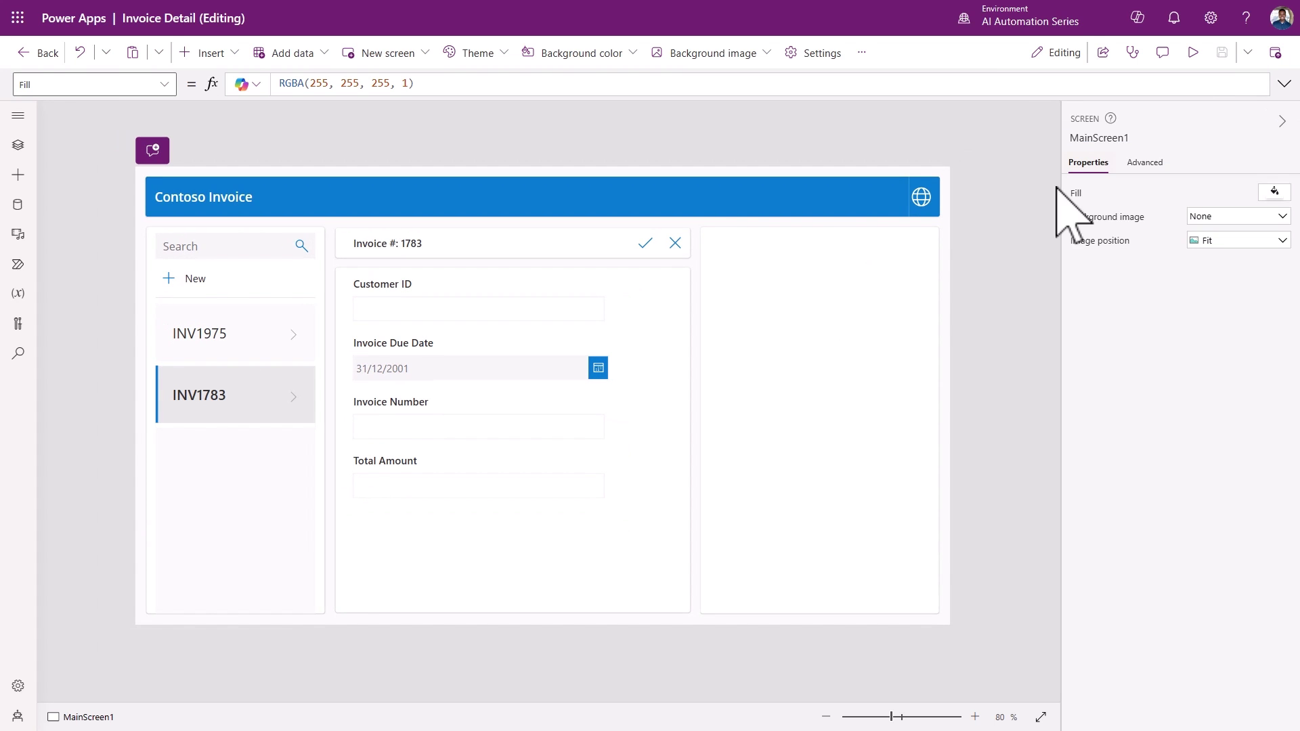
Step: Insert an AI Builder form processor into the empty AttachmentContainer and connect it to the Invoice Model
click(823, 326)
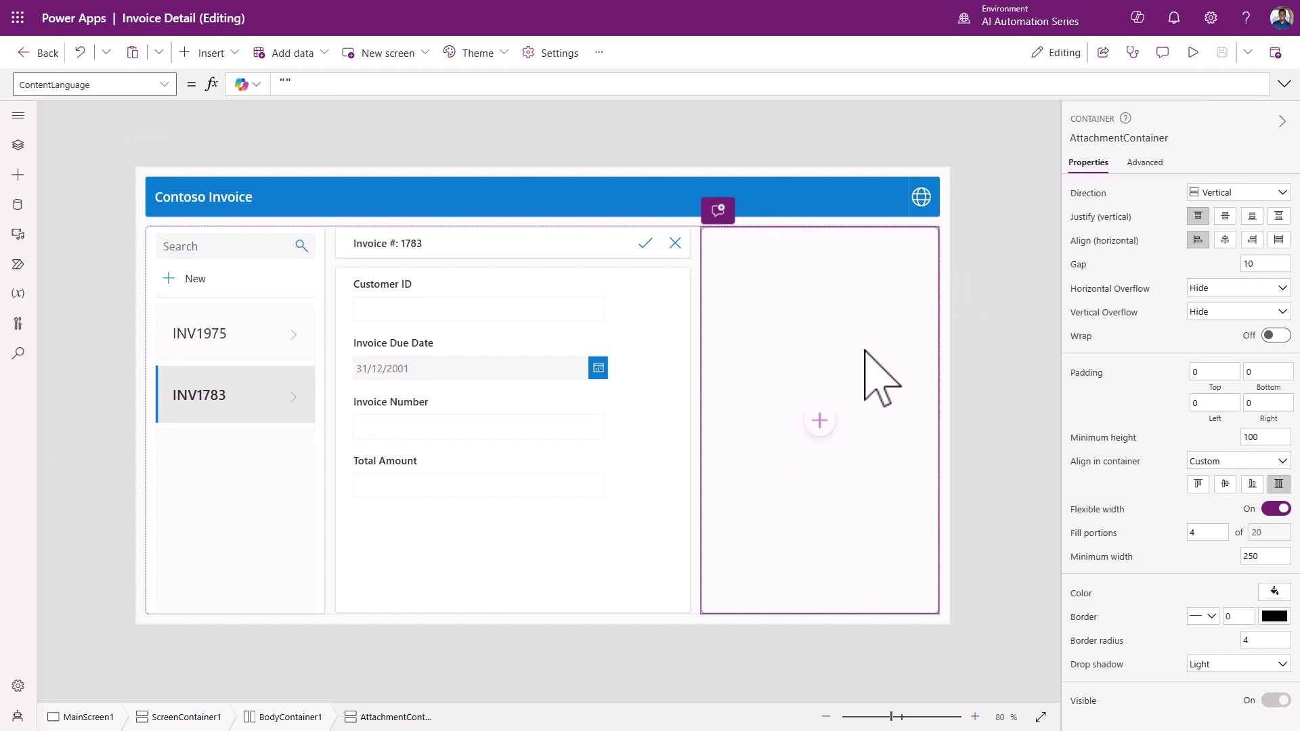
click(820, 421)
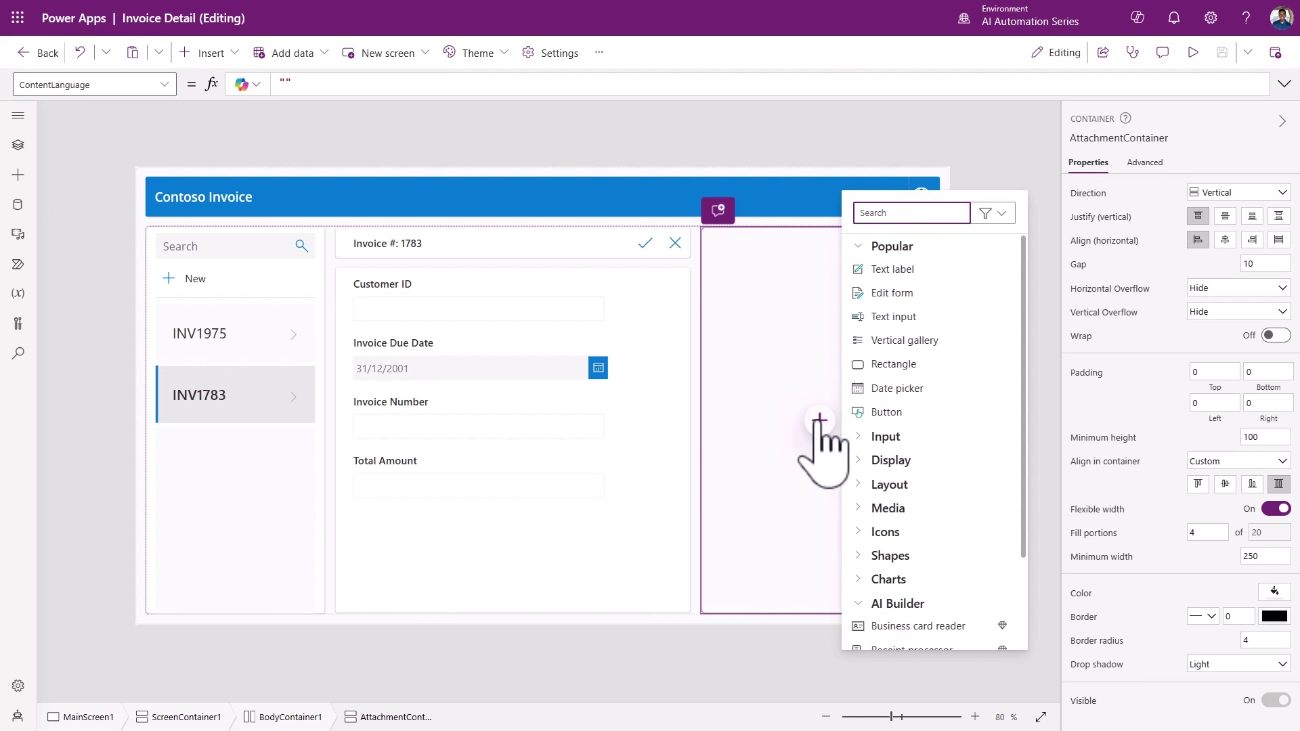
scroll(921, 501, down, 3)
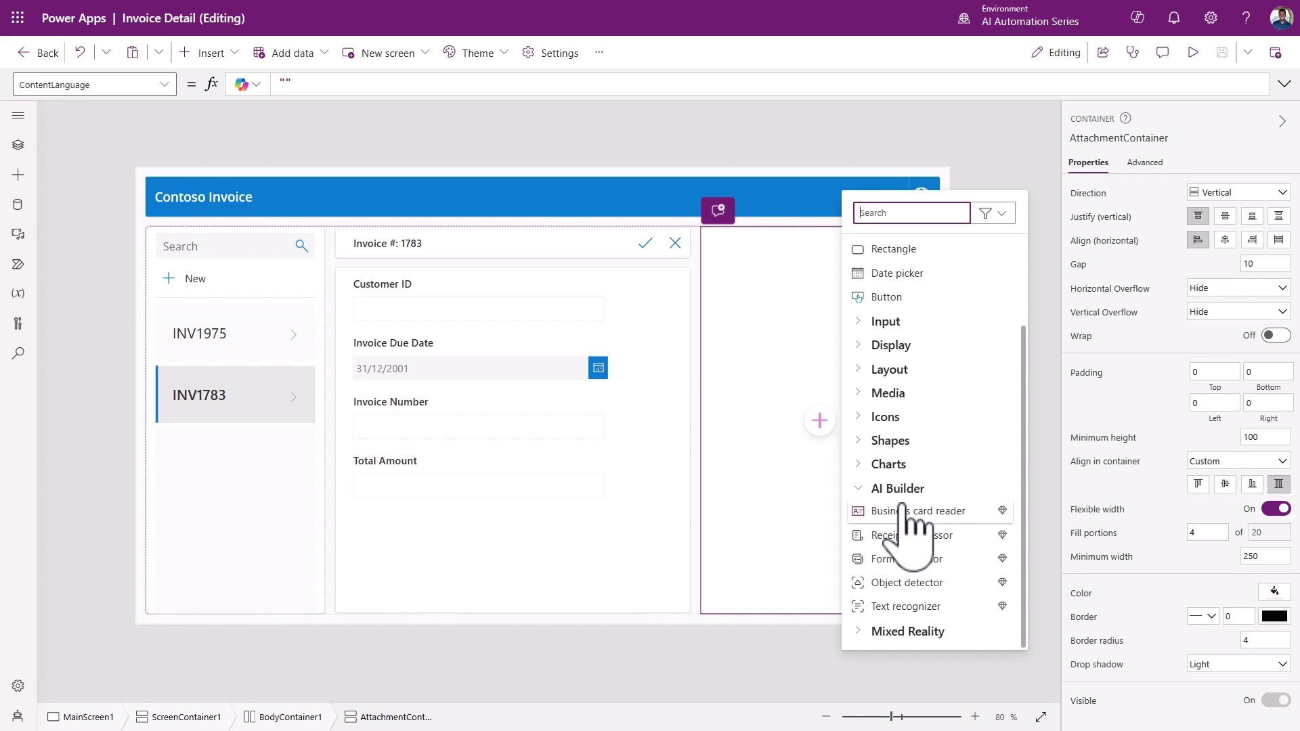
click(904, 559)
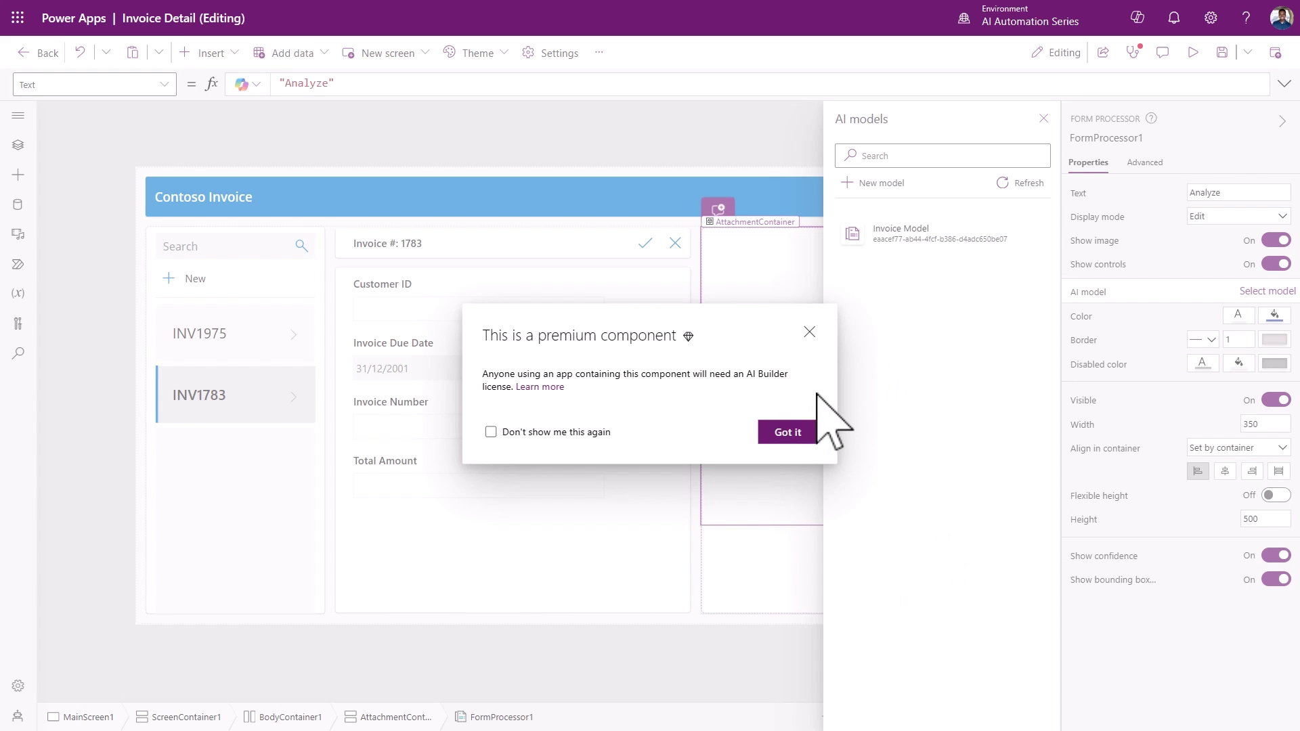
click(809, 332)
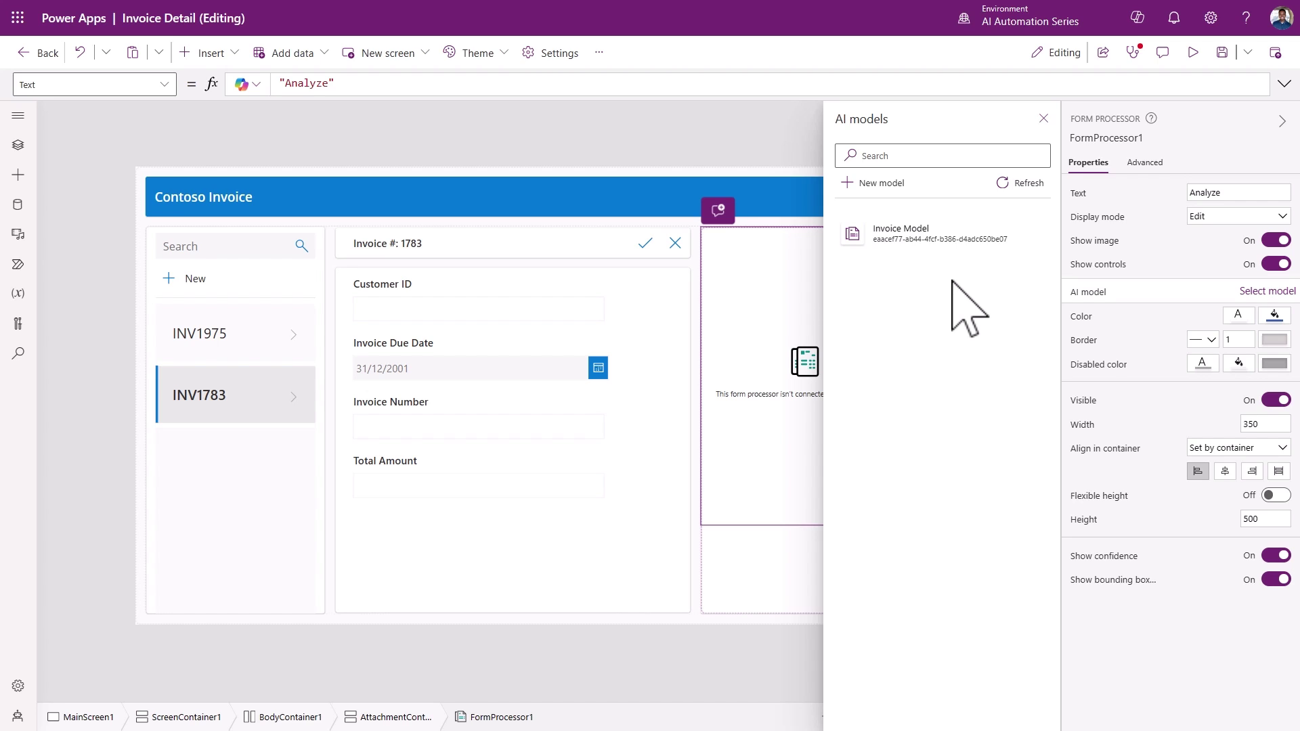
click(920, 240)
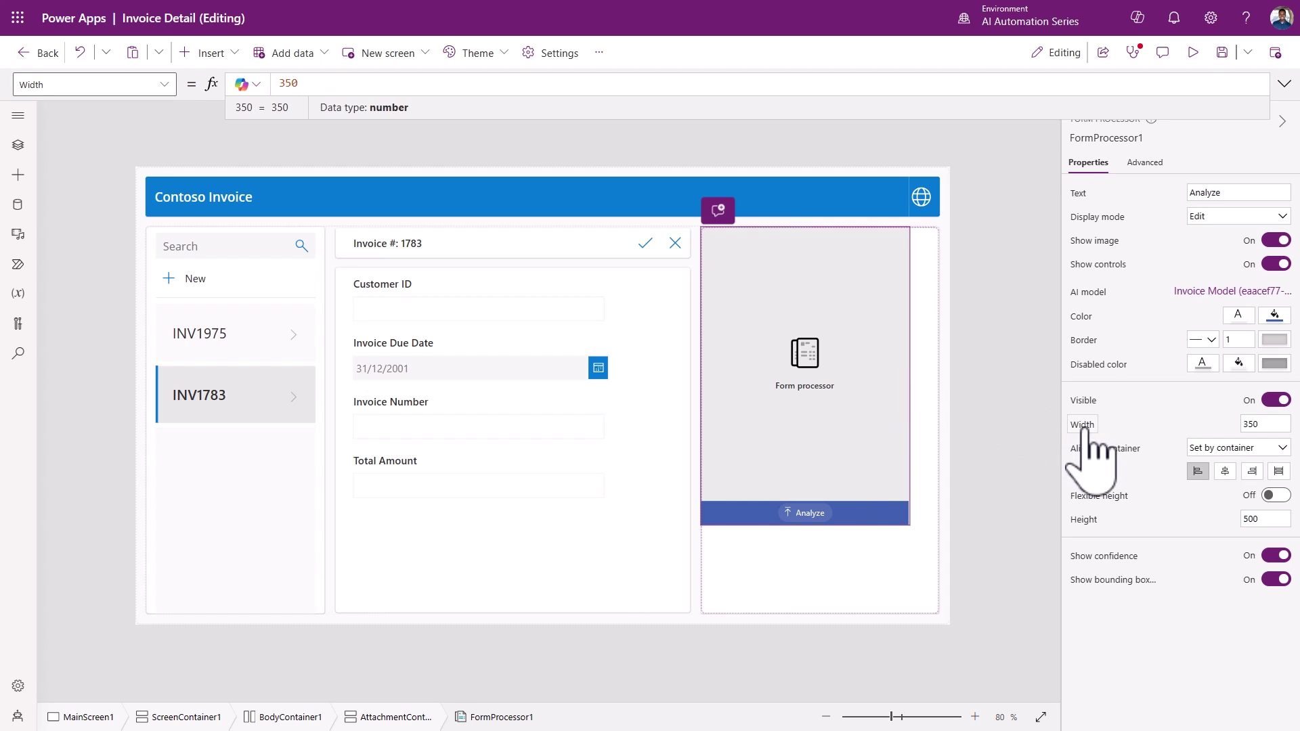
Step: Make the form processor fill its container by setting its width to Parent.Width and enabling flexible height
drag(318, 84, 271, 86)
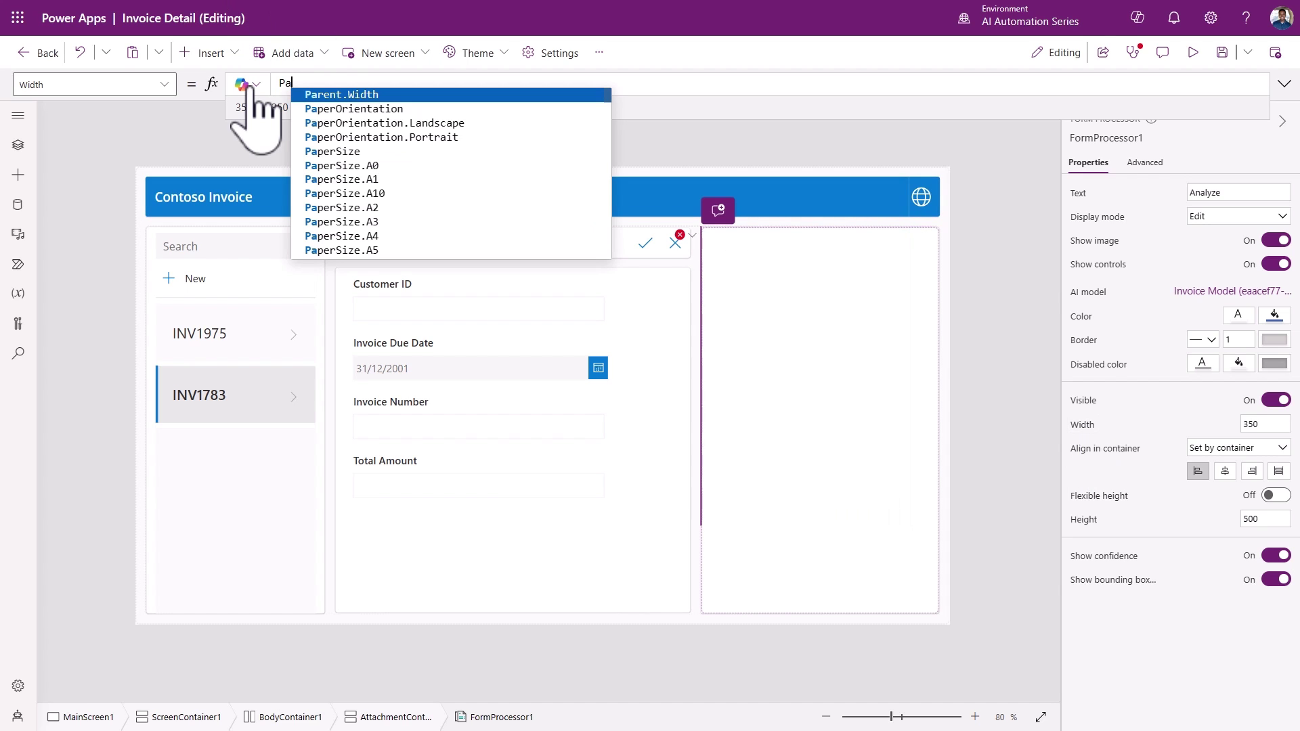
text(Pa)
key(Tab)
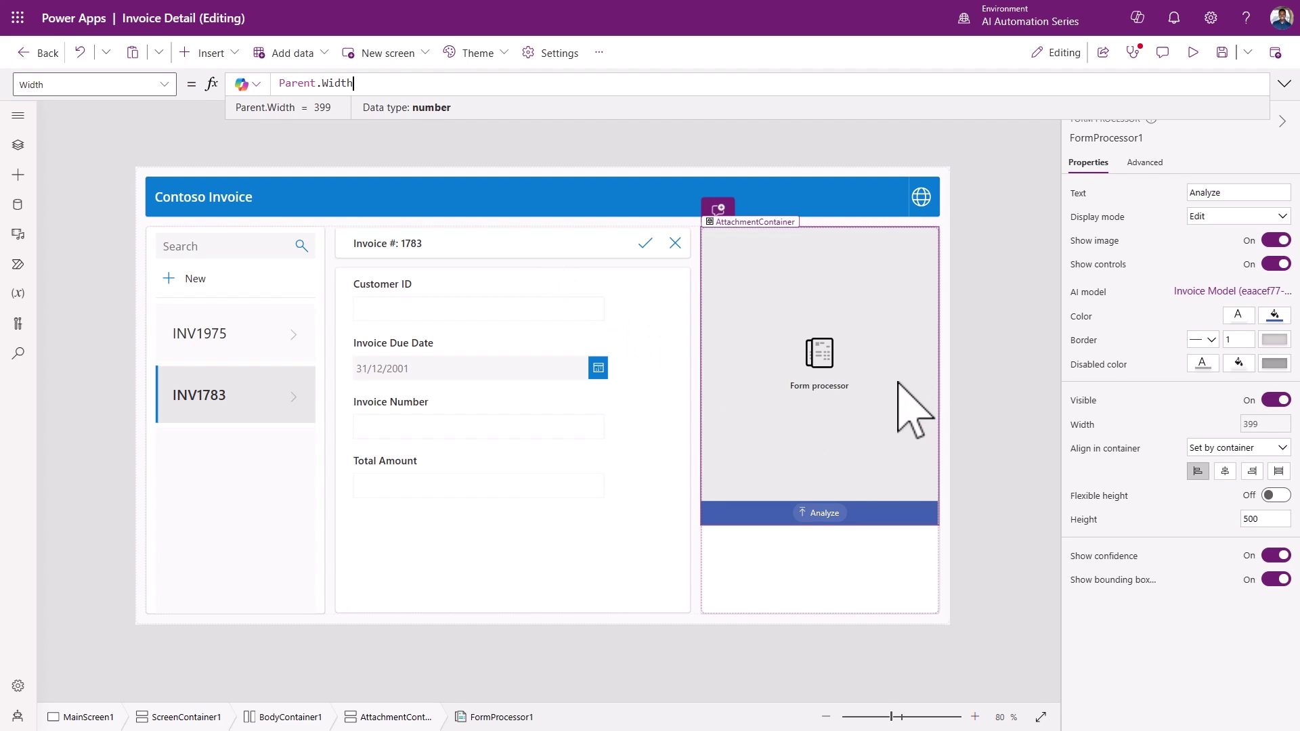
click(1276, 495)
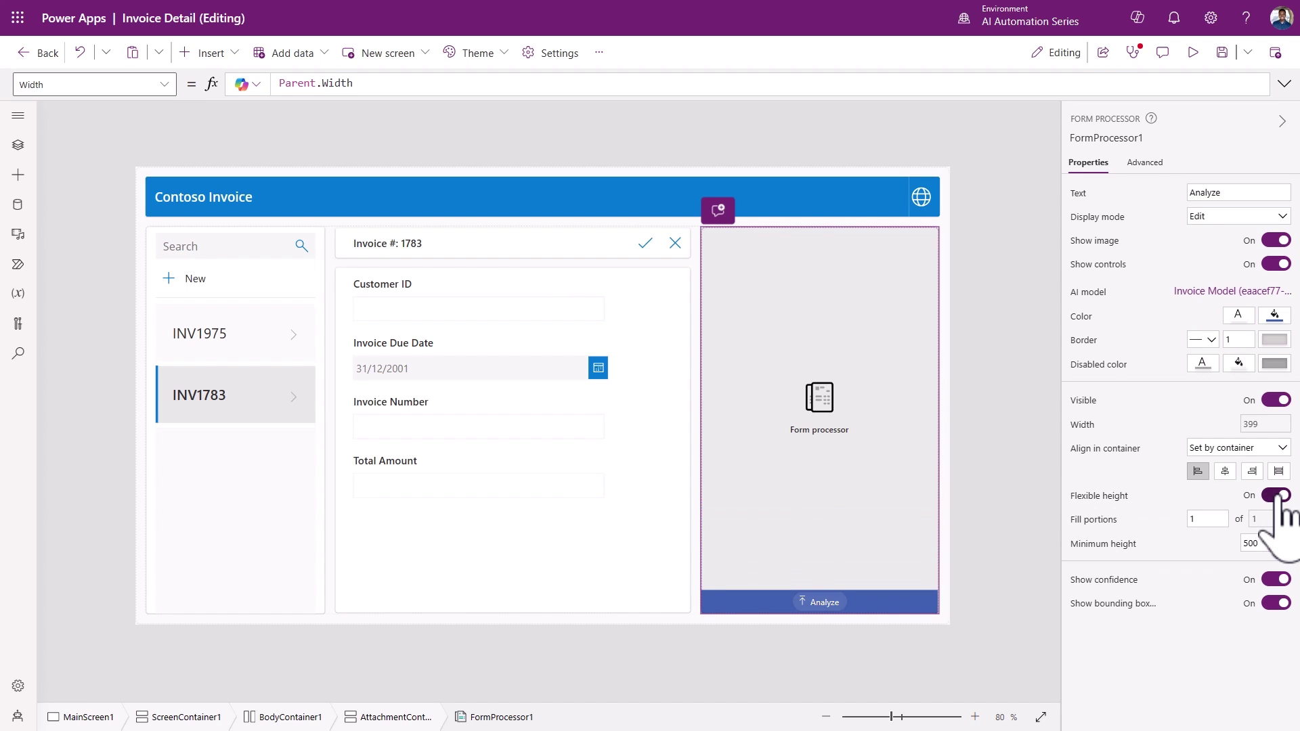
click(1016, 317)
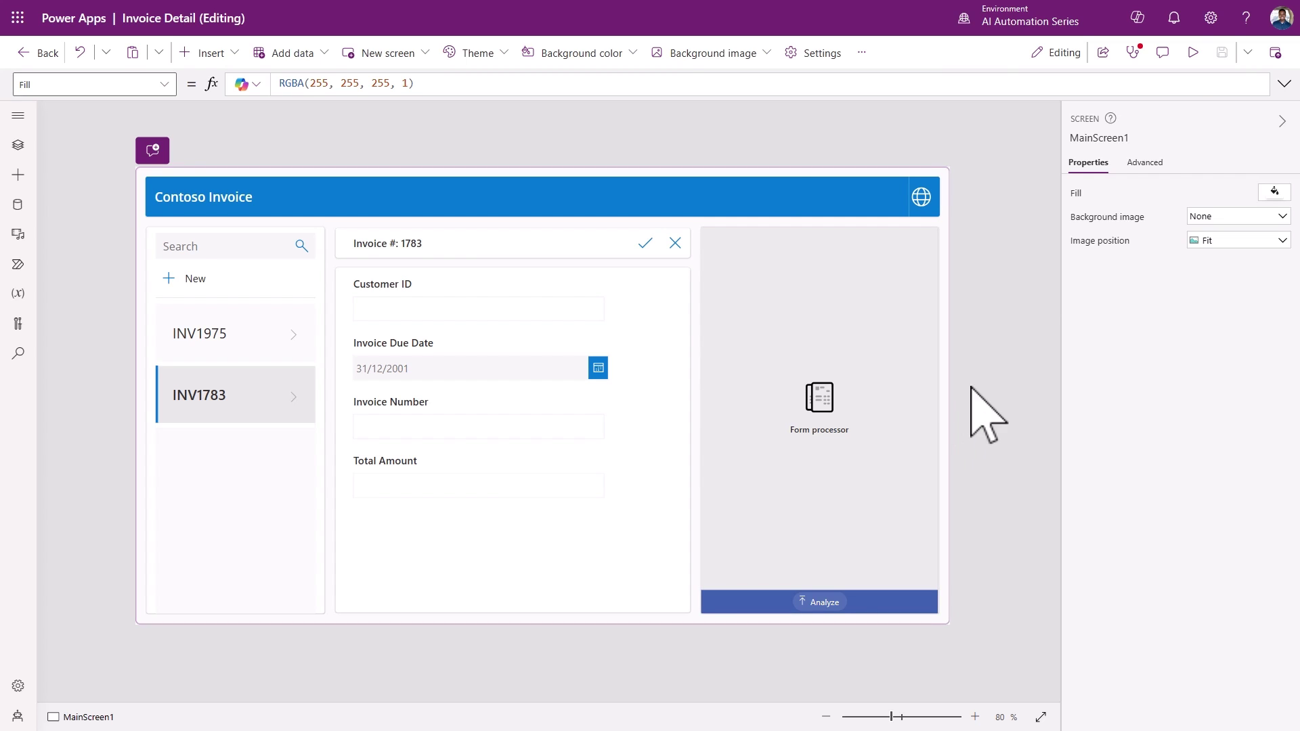
Step: Preview the app, cancel the blank invoice form, and switch between the two existing invoices to check their details
click(1193, 53)
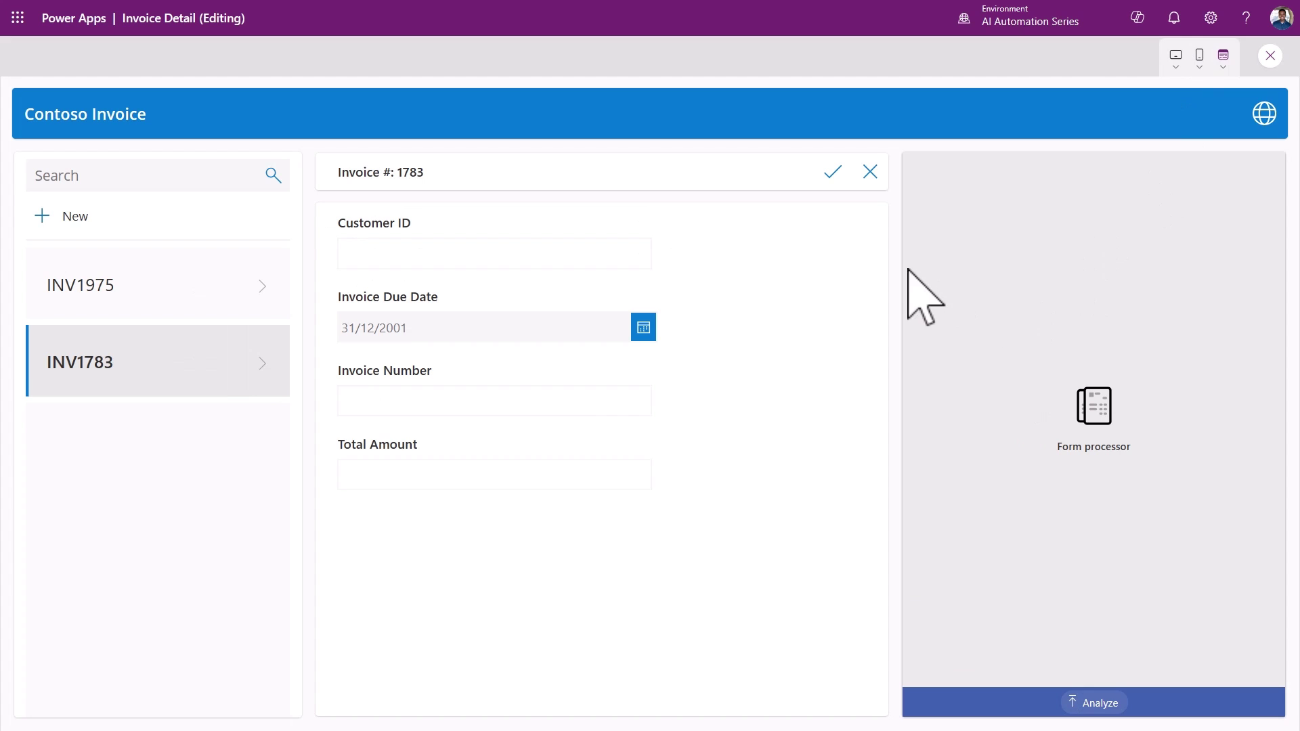
click(870, 171)
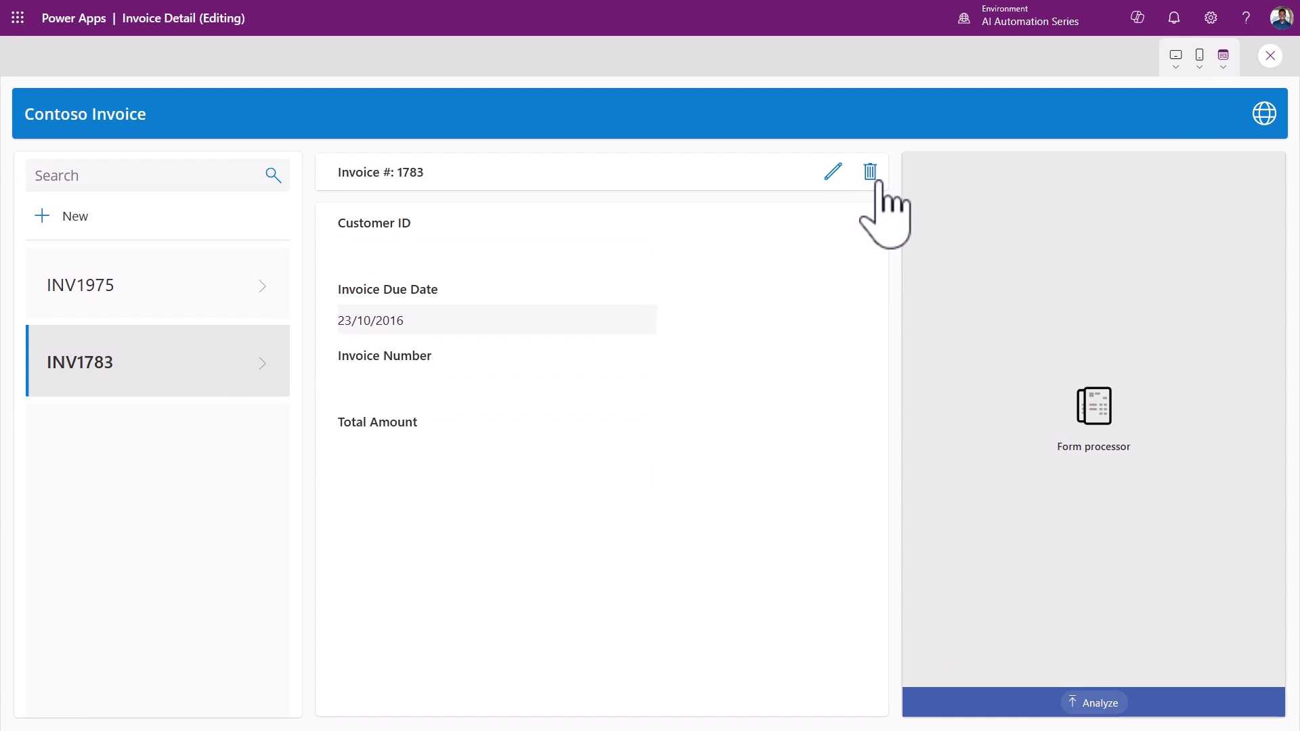
click(87, 285)
click(130, 372)
click(127, 294)
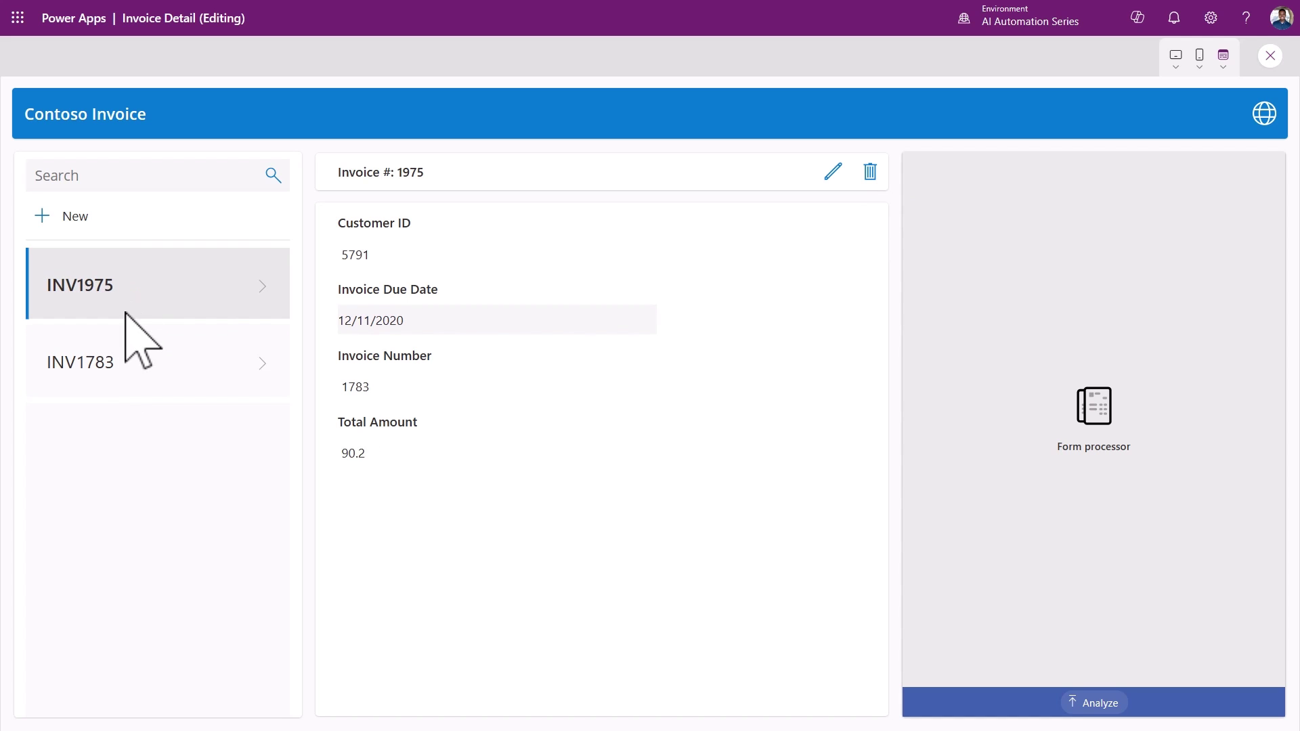
click(120, 361)
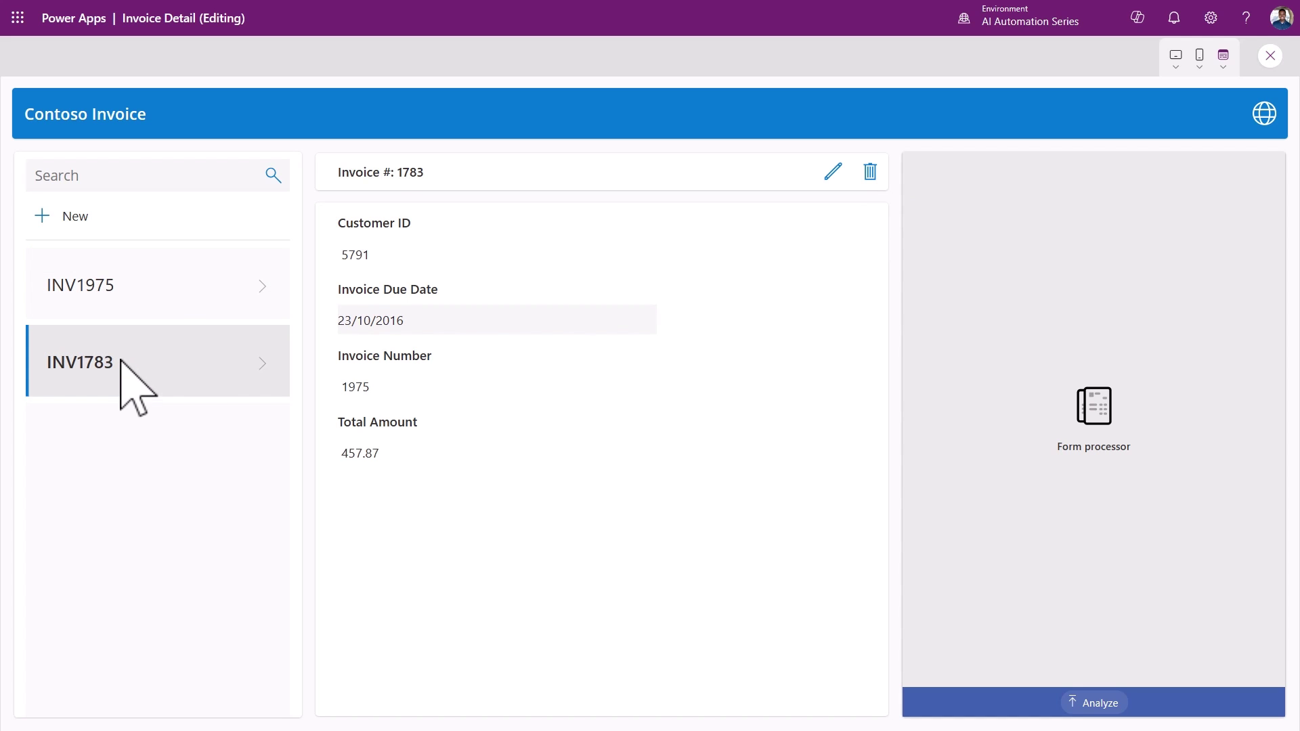
Step: Check the details of invoice INV1975, open and cancel a blank invoice form, and exit the preview
click(133, 299)
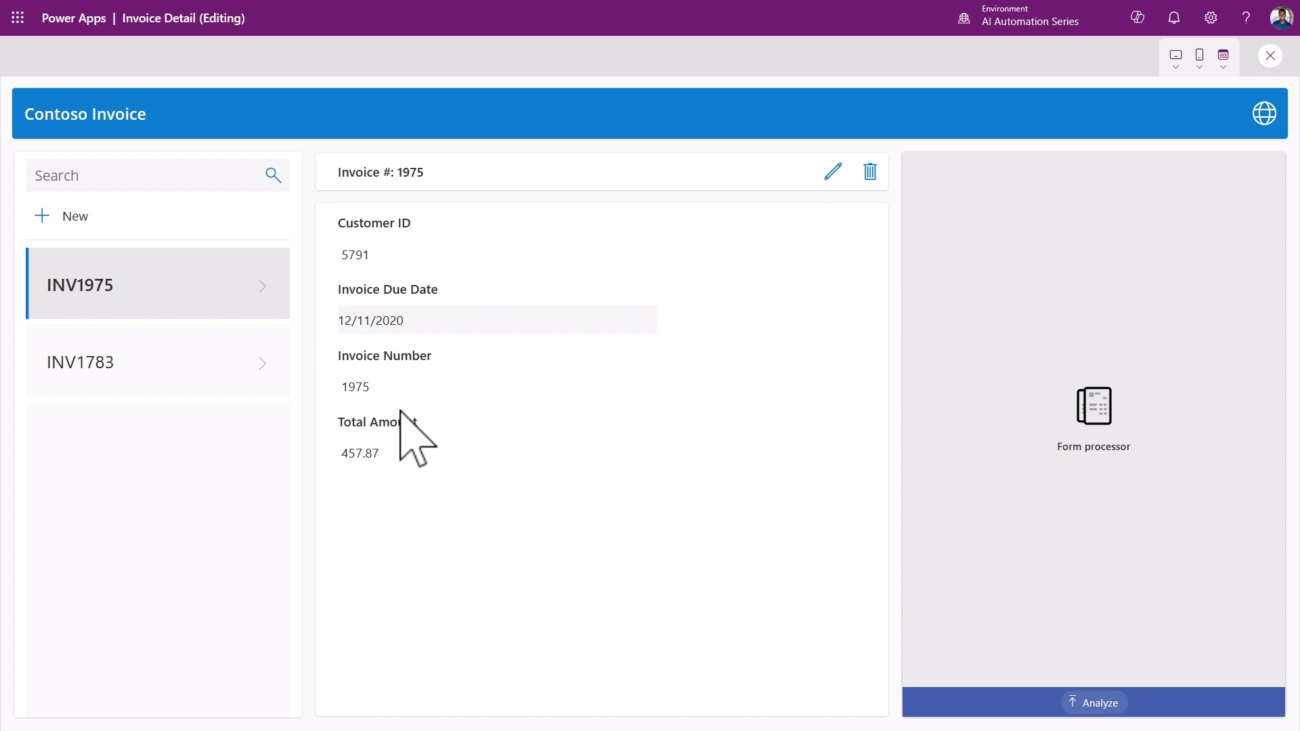
click(42, 217)
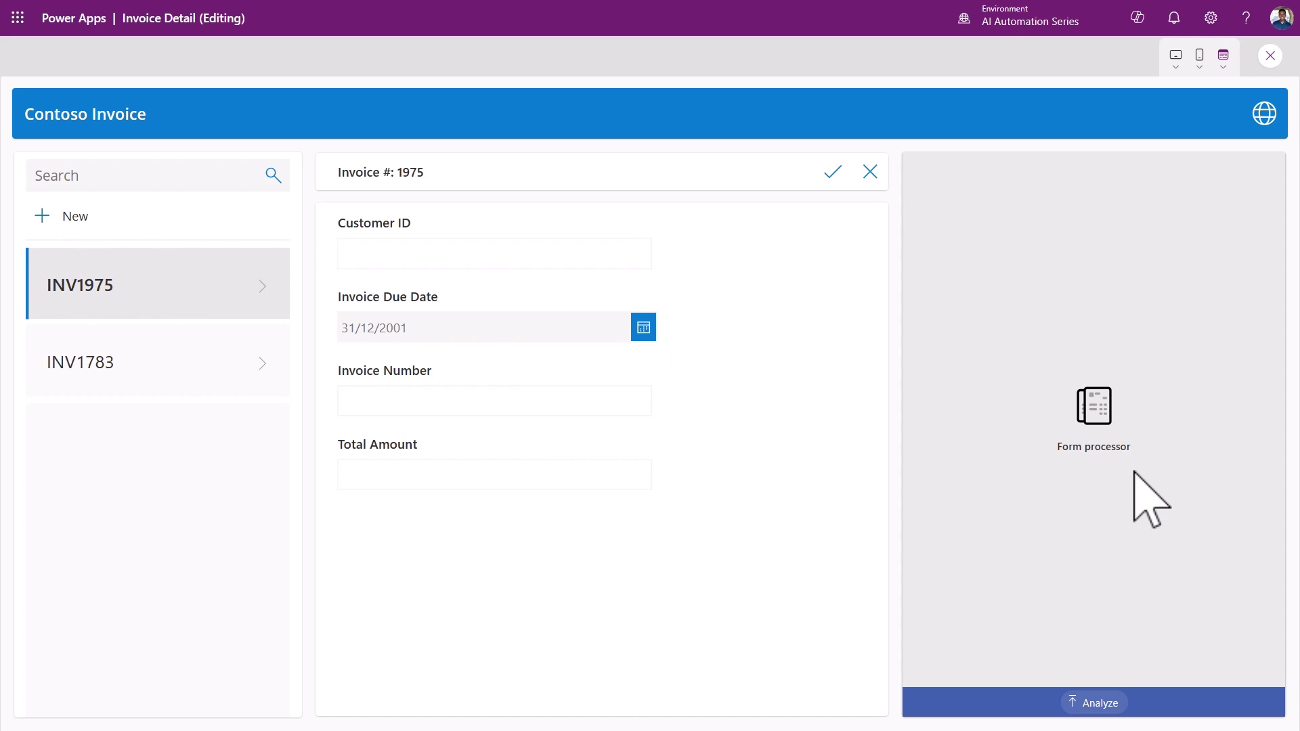
click(870, 172)
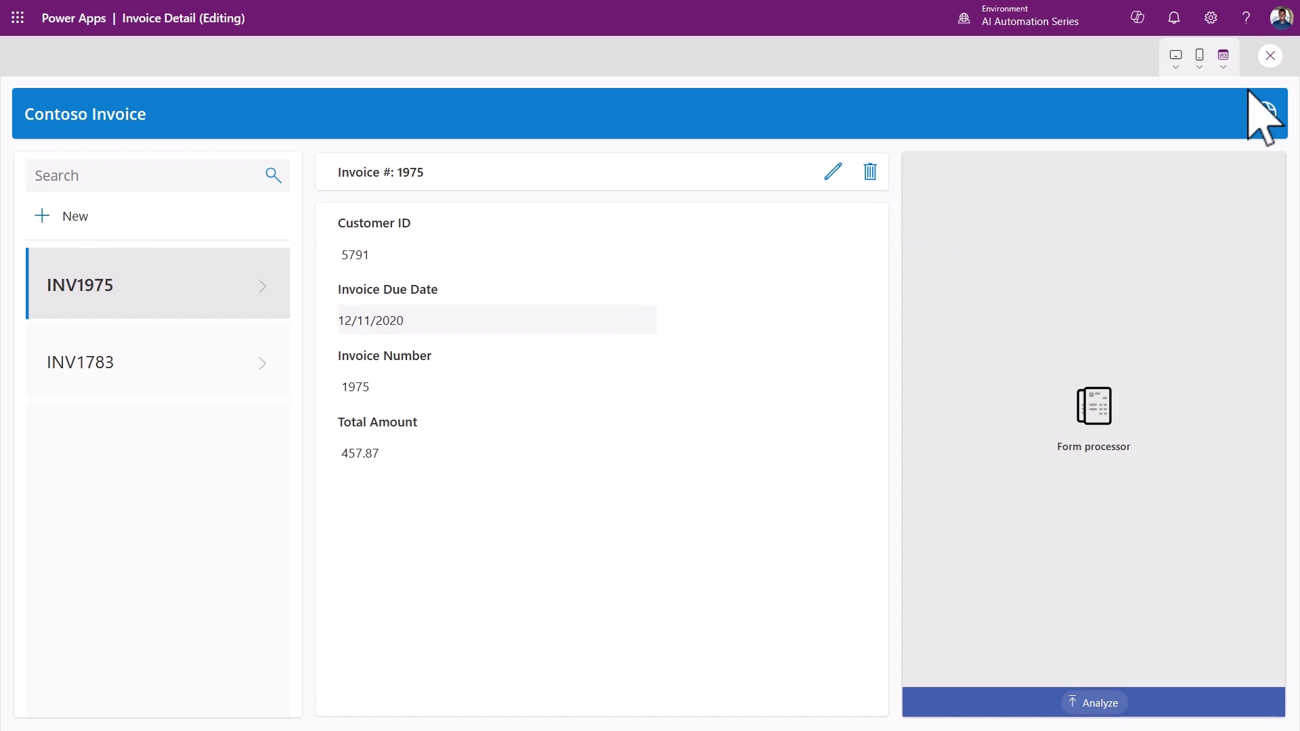
click(1270, 55)
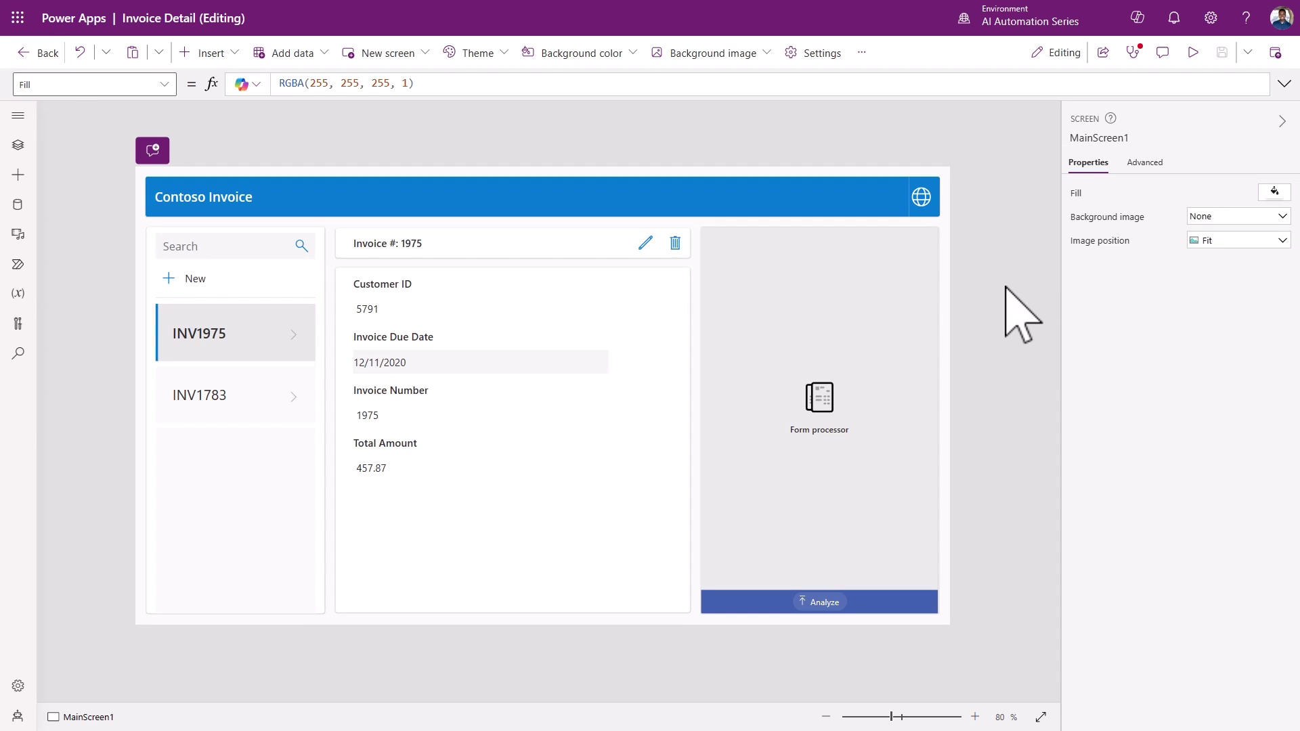
Step: Replace the form processor's DisplayMode formula with an If function whose condition is Form1.Mode = FormMode.View
click(845, 310)
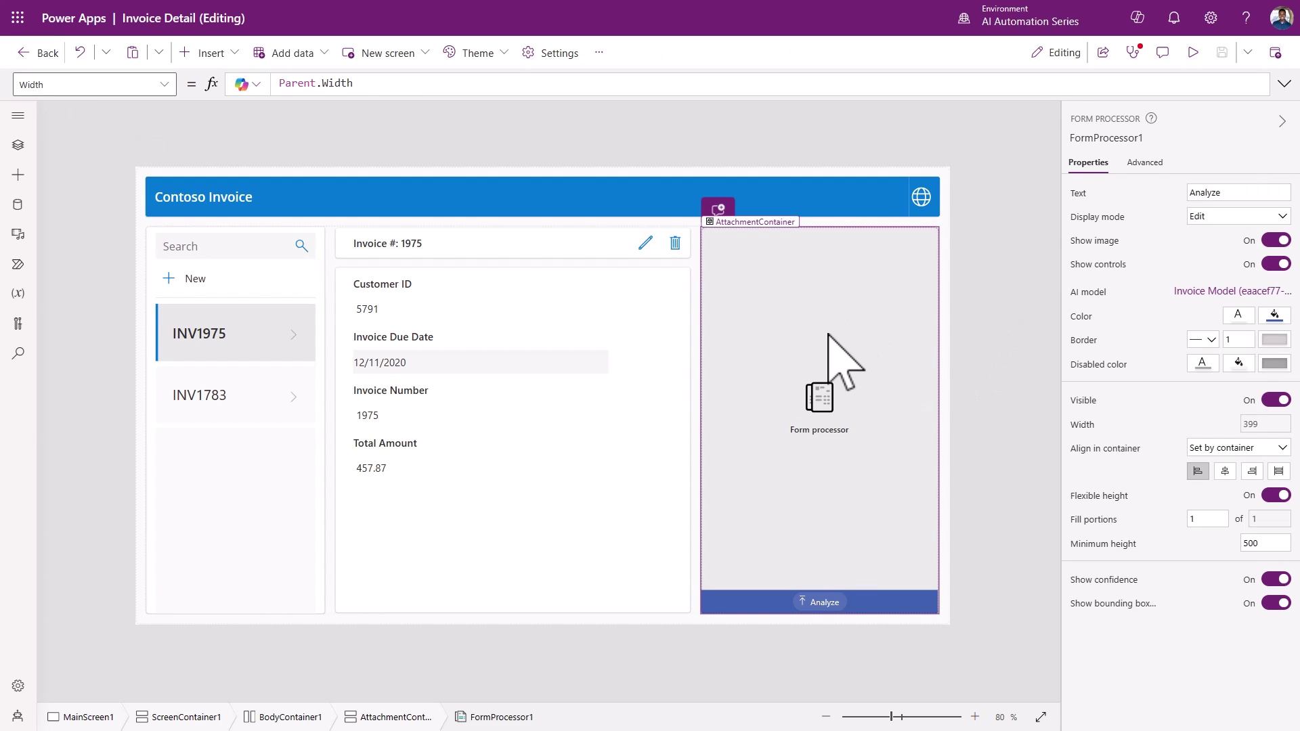
click(166, 86)
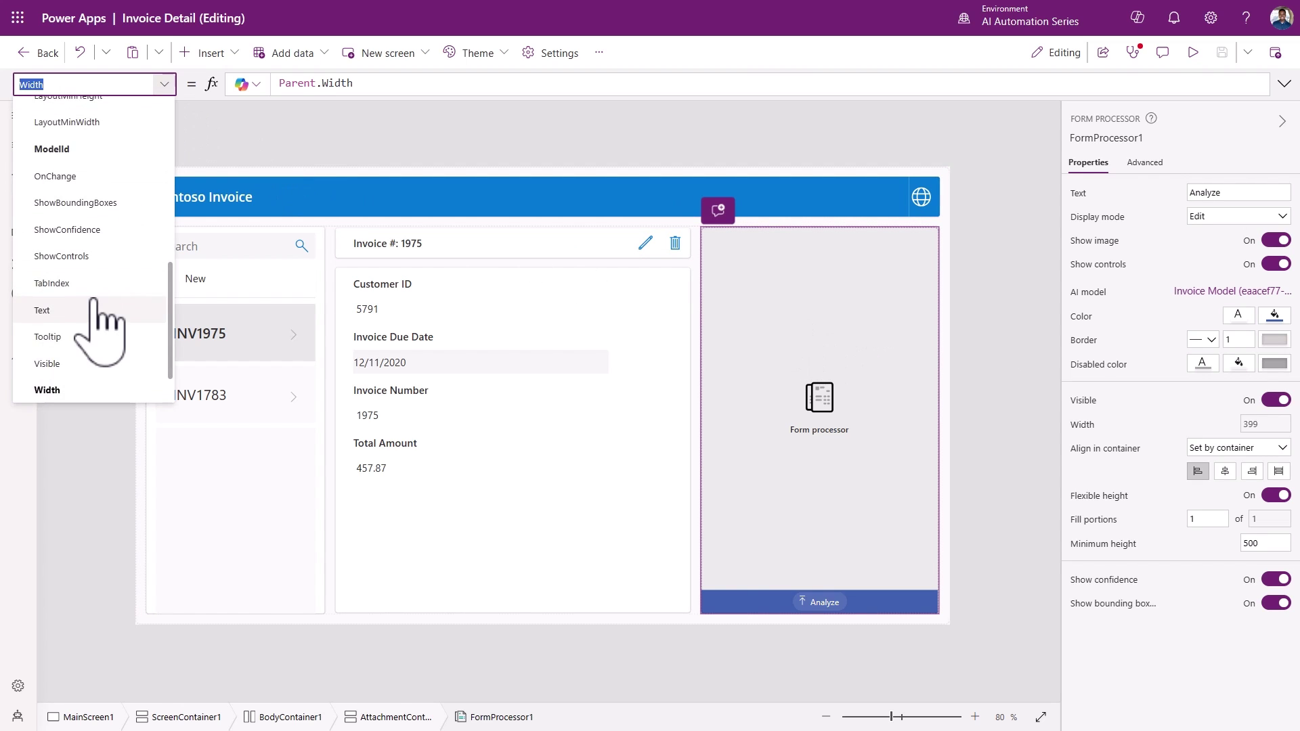
scroll(93, 301, up, 5)
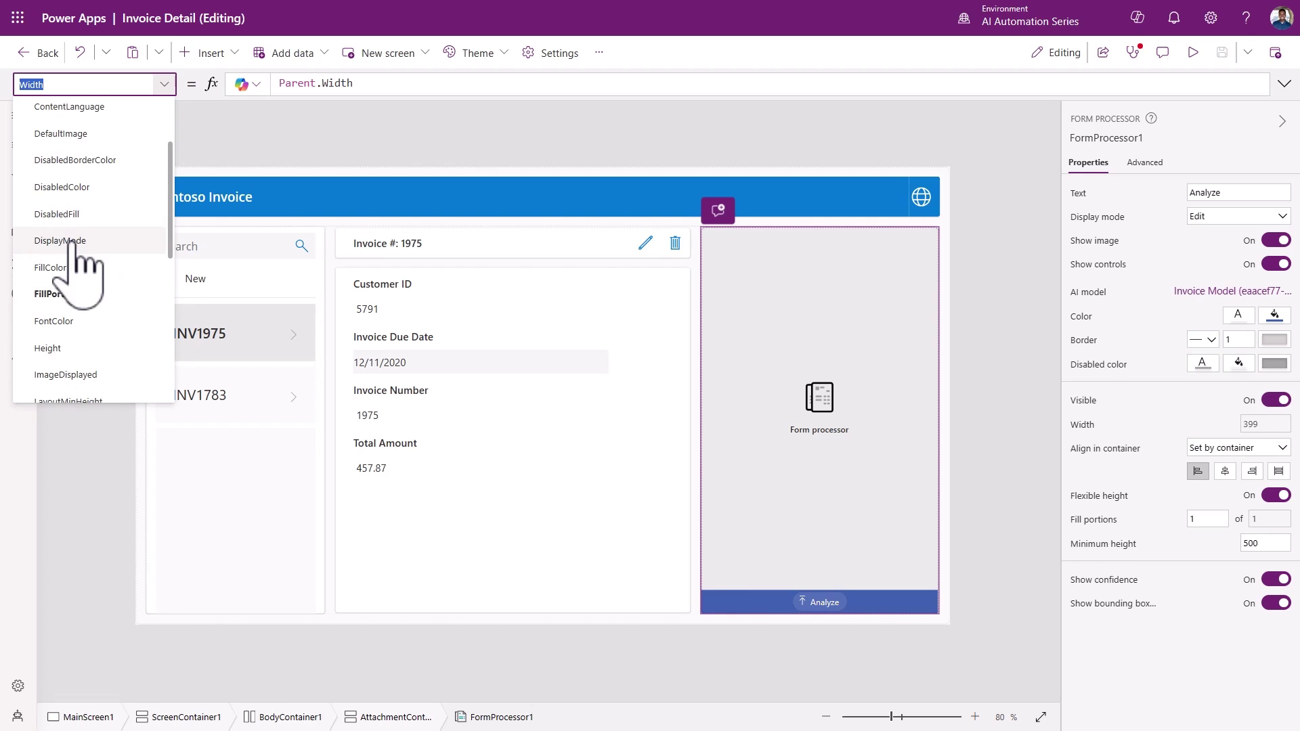
click(74, 242)
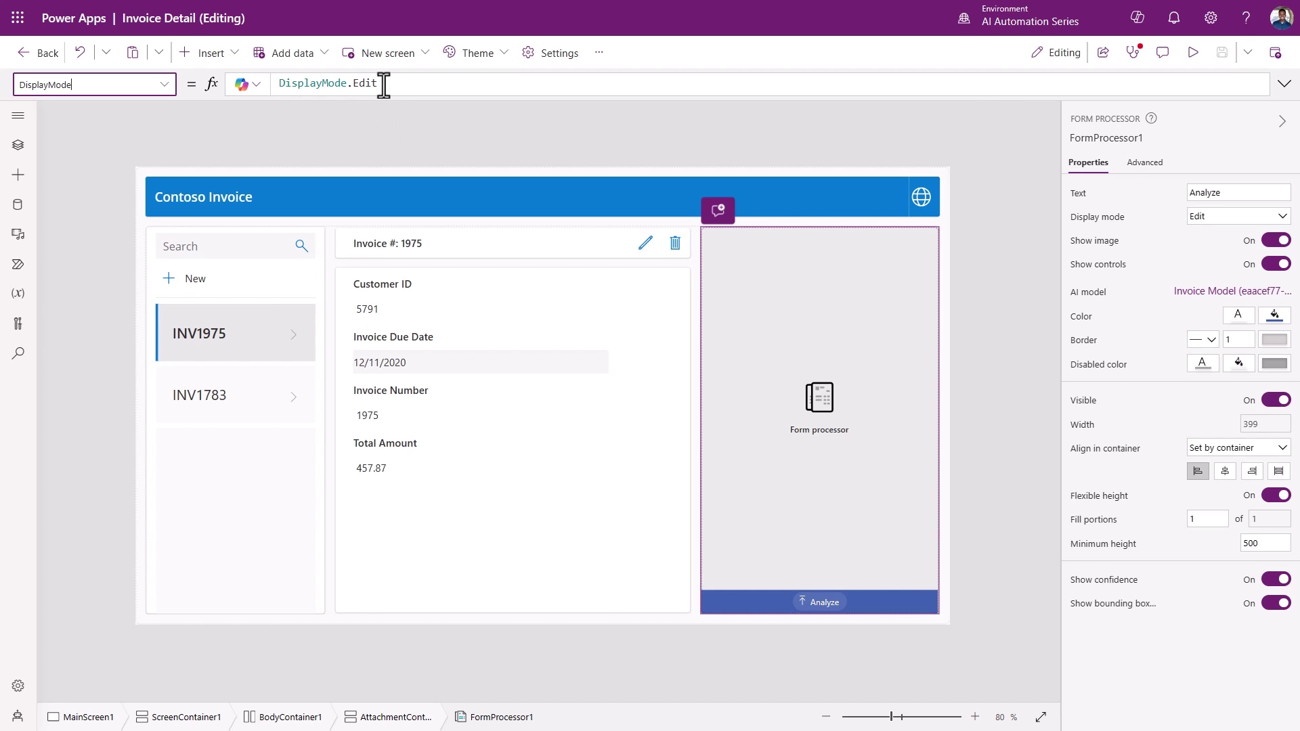
click(1285, 84)
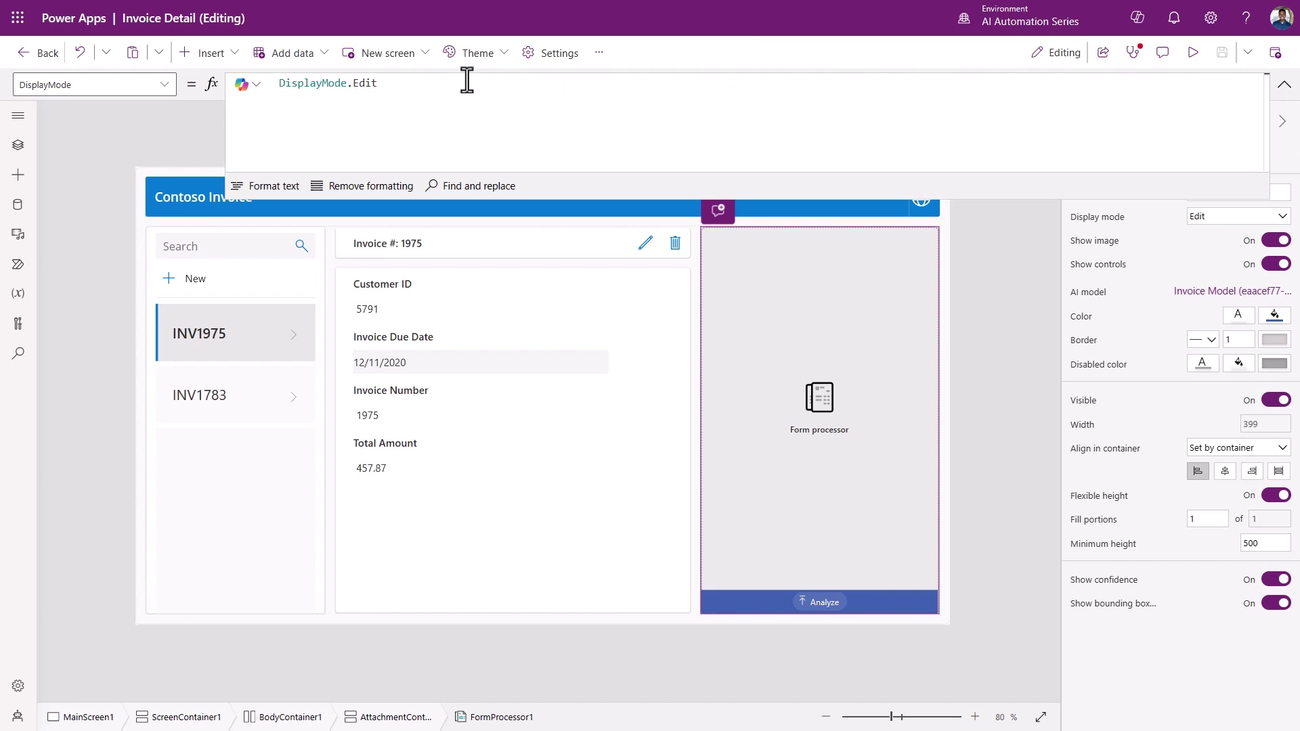
drag(464, 78, 281, 87)
key(BackSpace)
text(If )
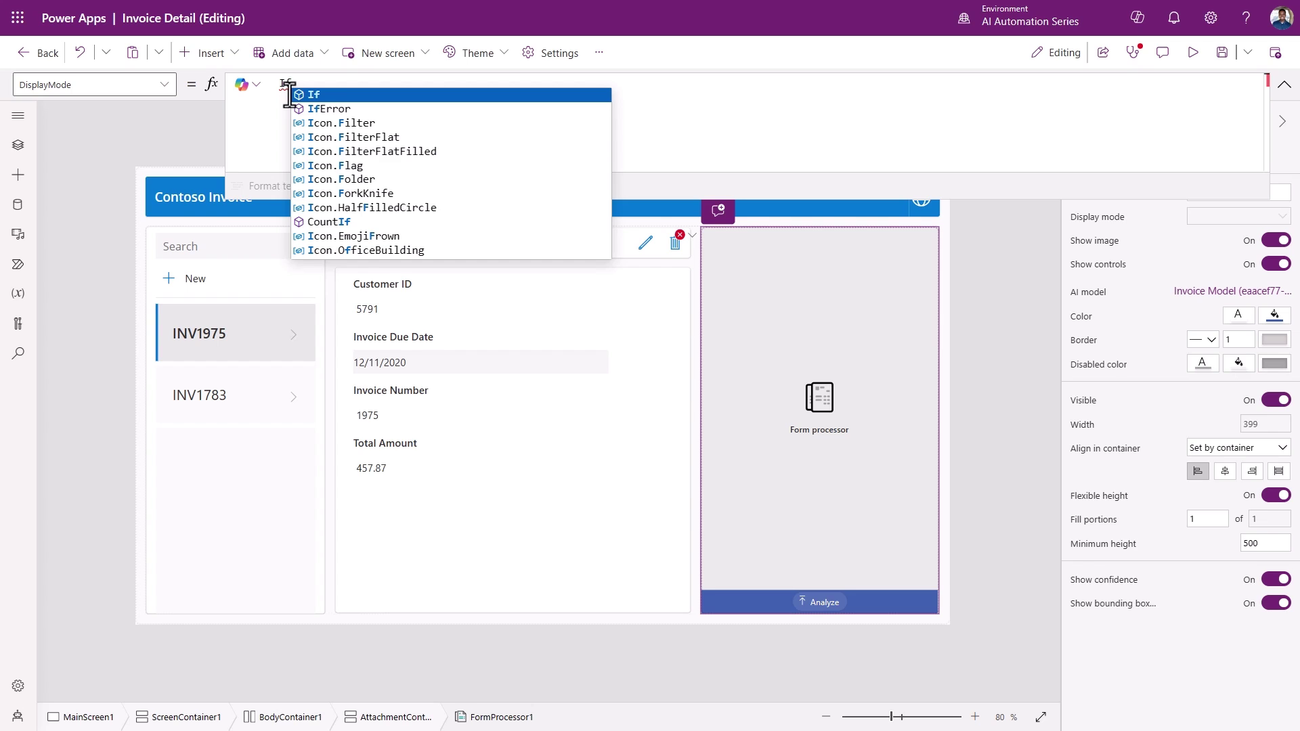
text(()
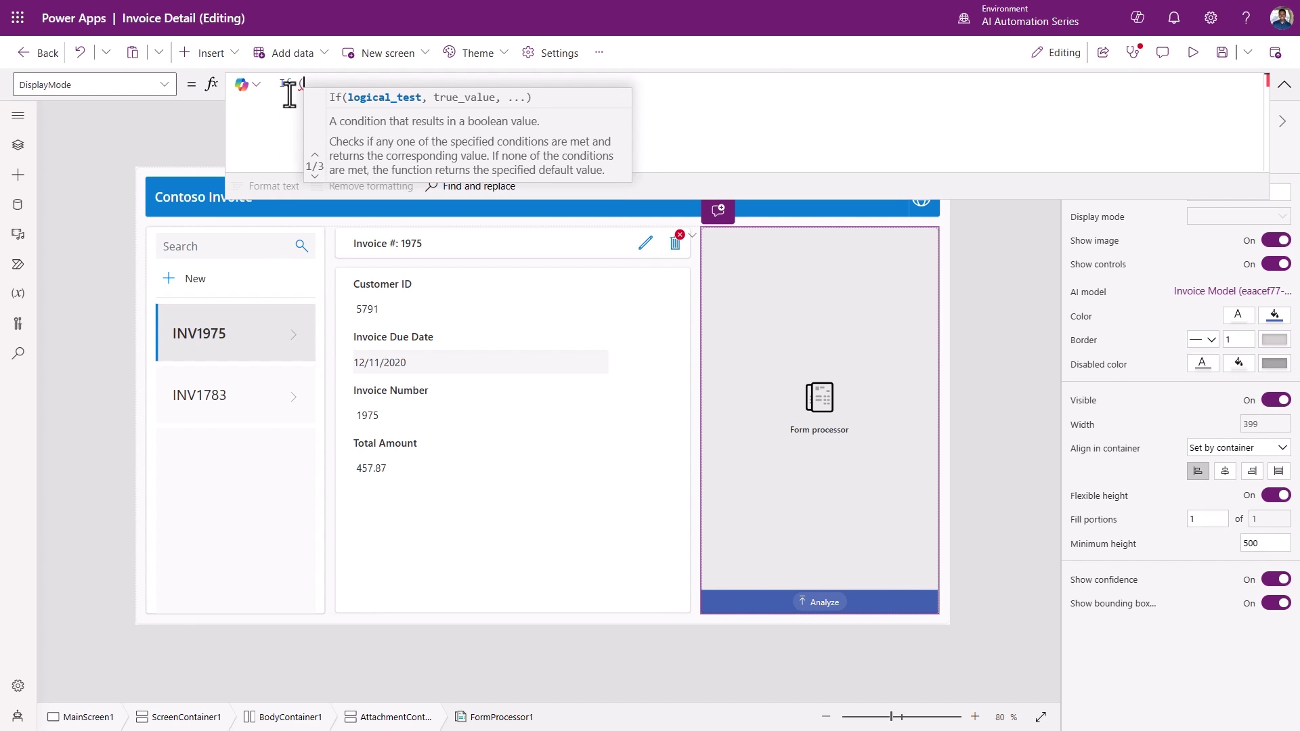
text(For)
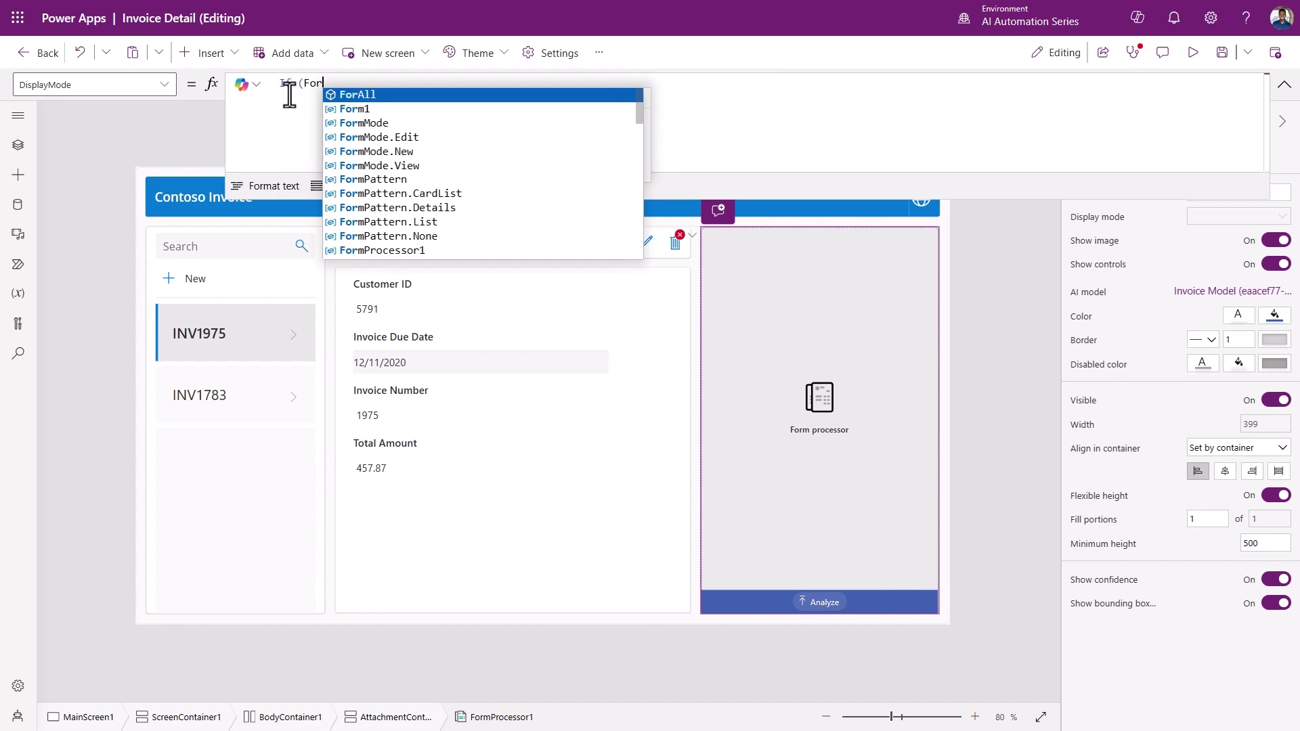
text(m1.)
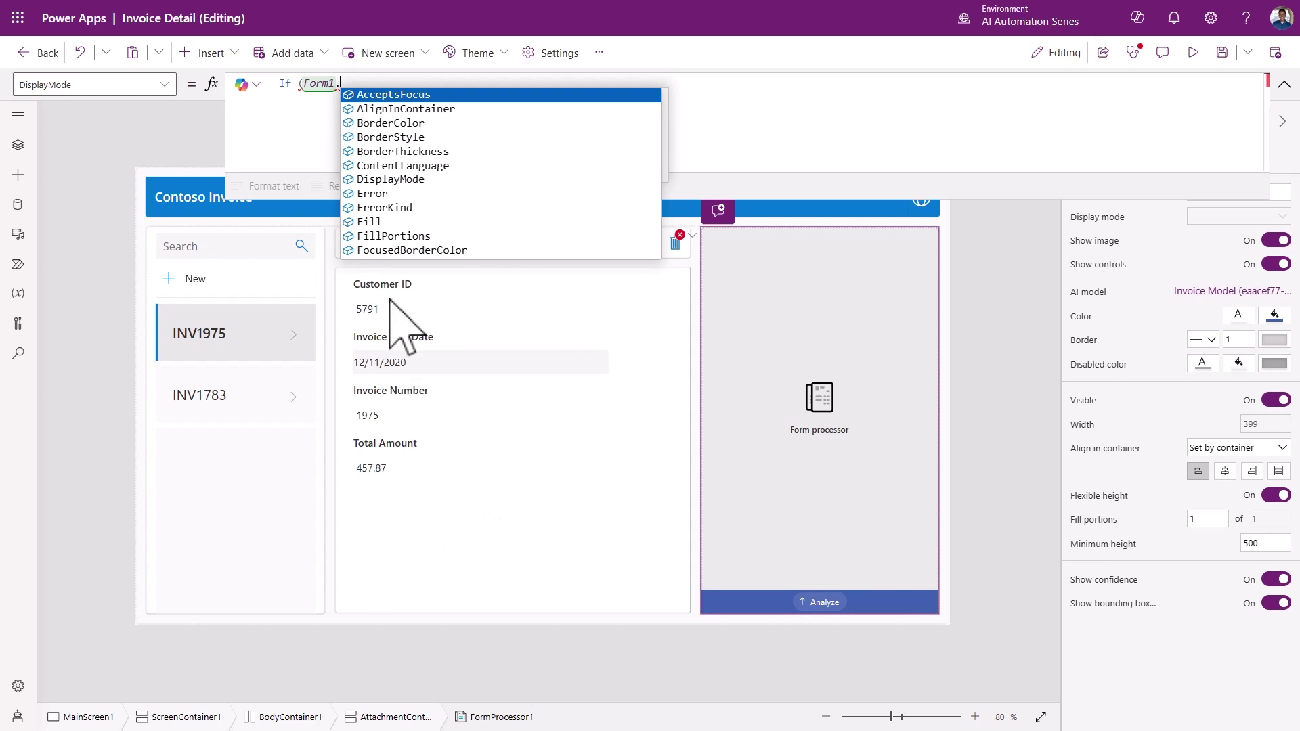
text(Mode )
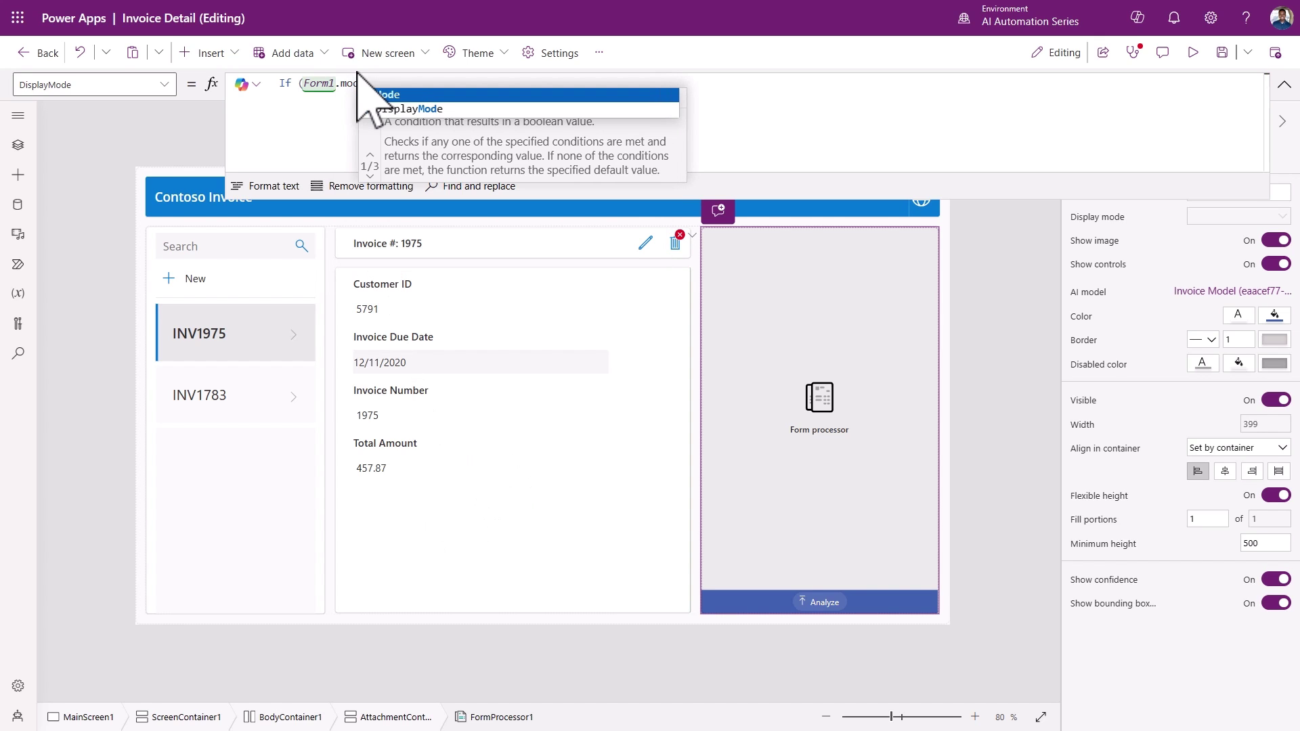
text(= )
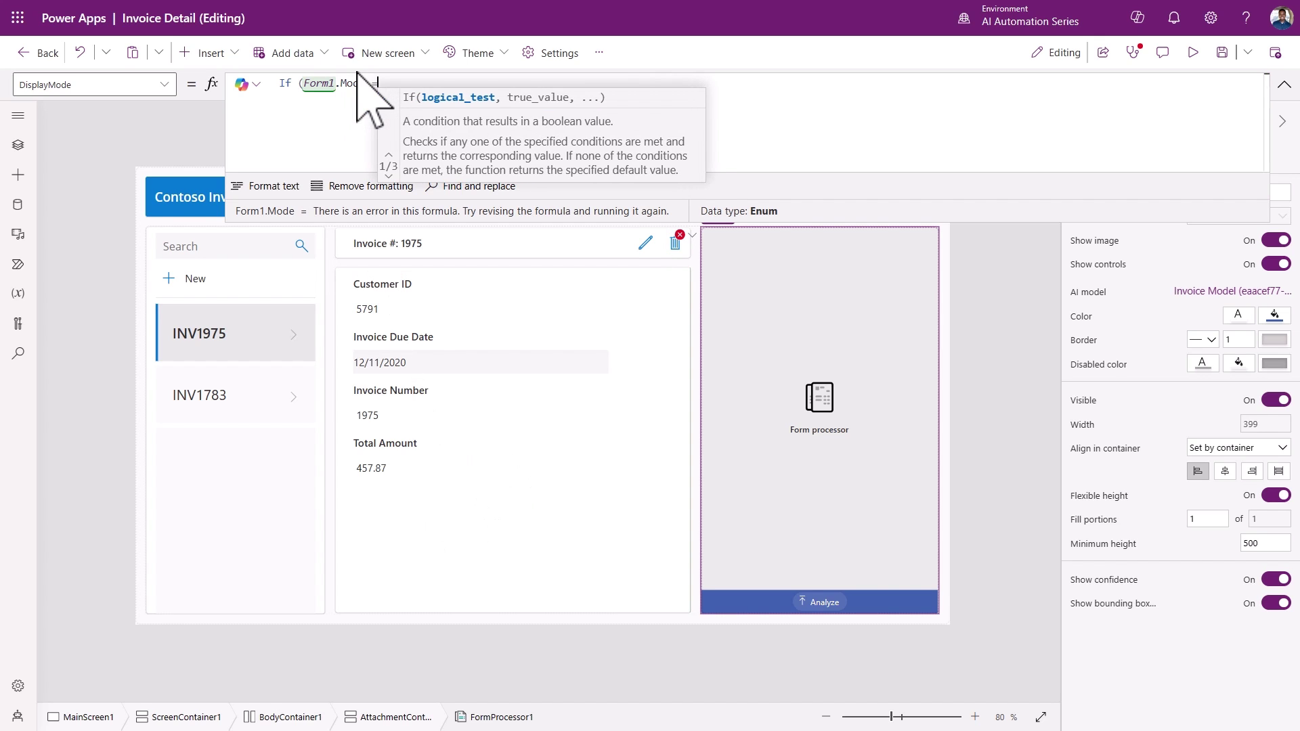
text(FormMode)
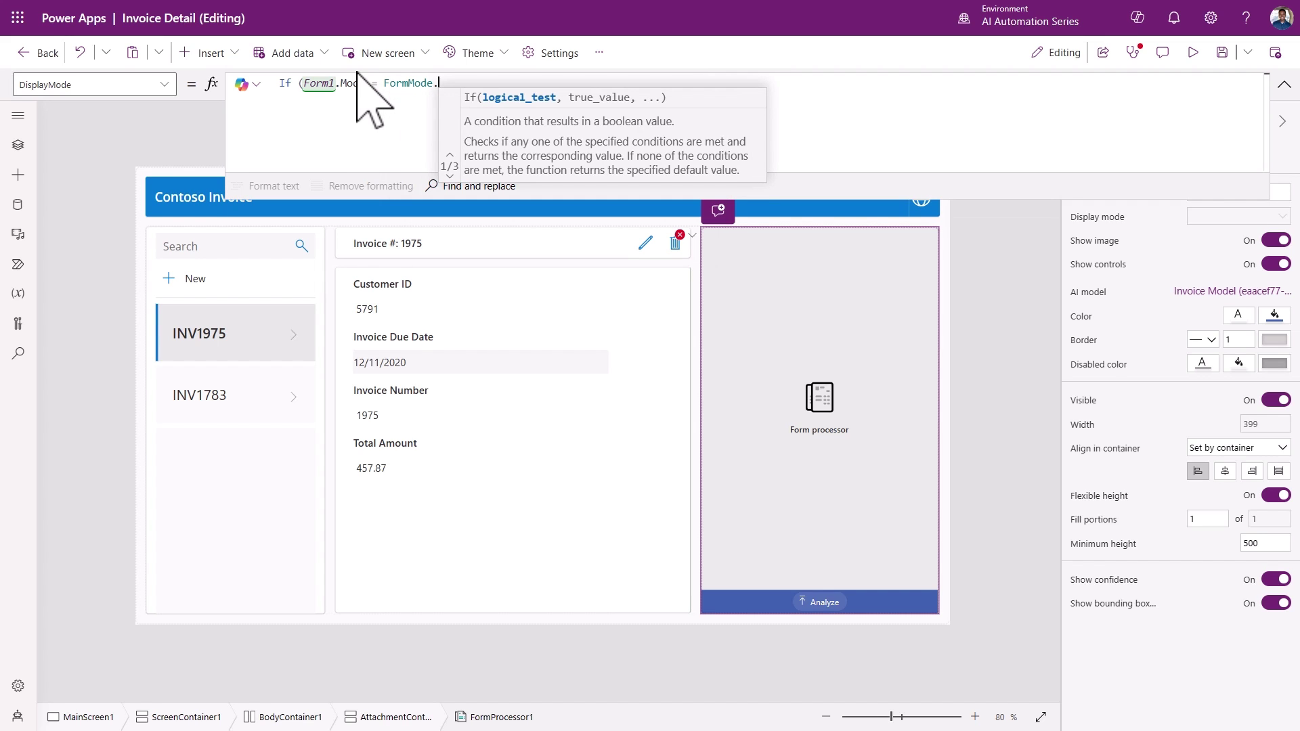
text(.vi)
key(Tab)
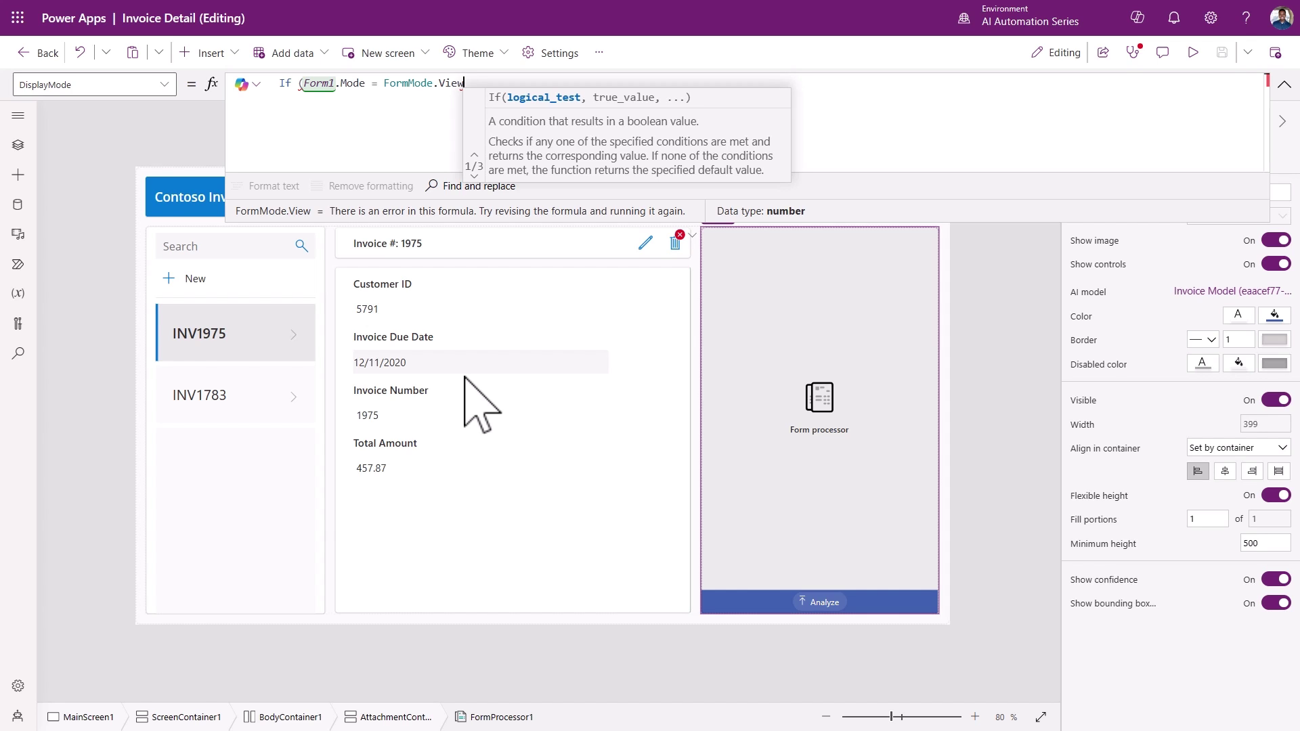
Step: Complete the If formula with DisplayMode.Disabled as the true result and DisplayMode.Edit as the else result
text(, )
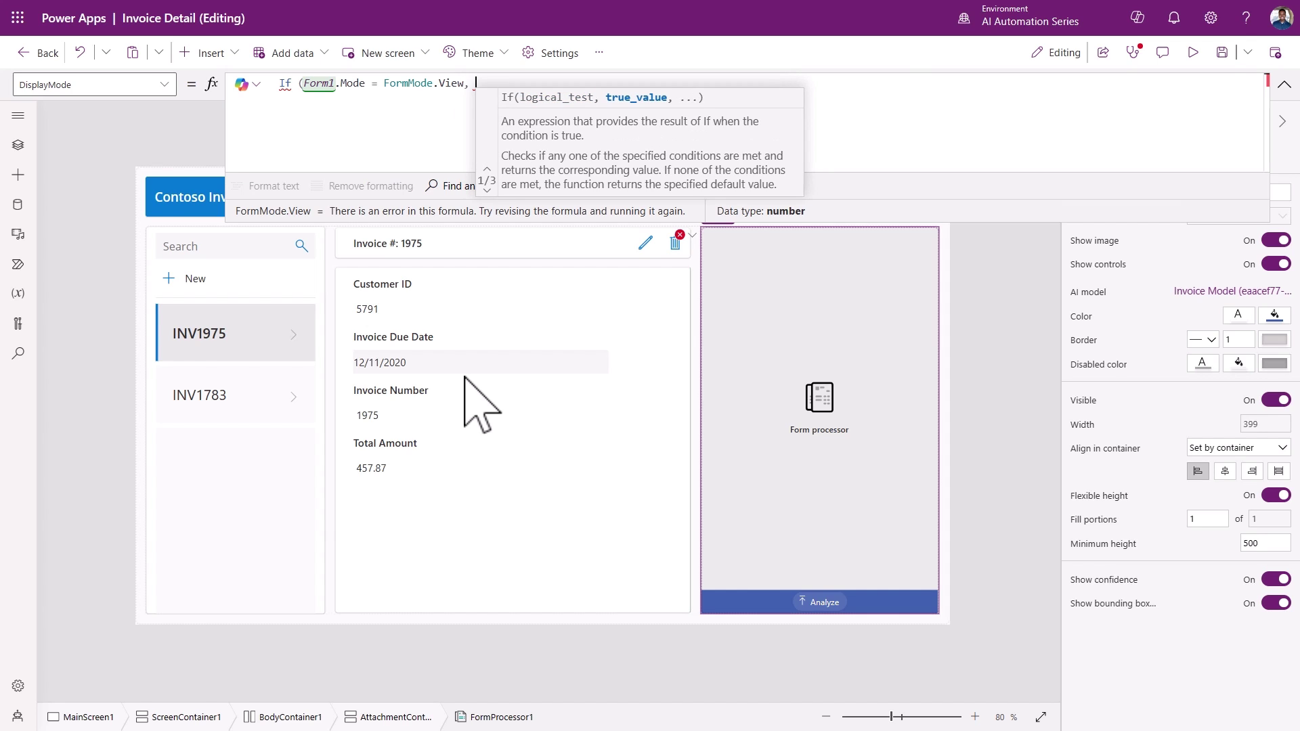
text(DisplayMode)
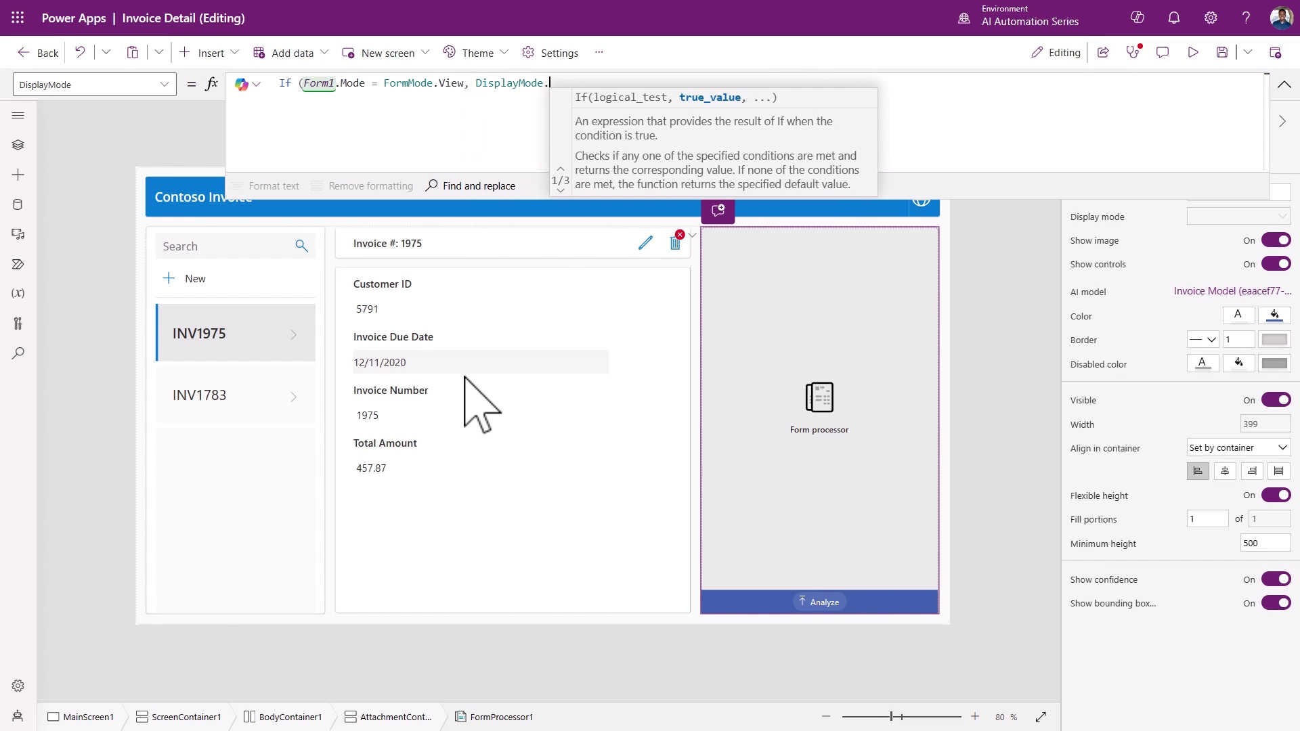
text(.di)
key(Tab)
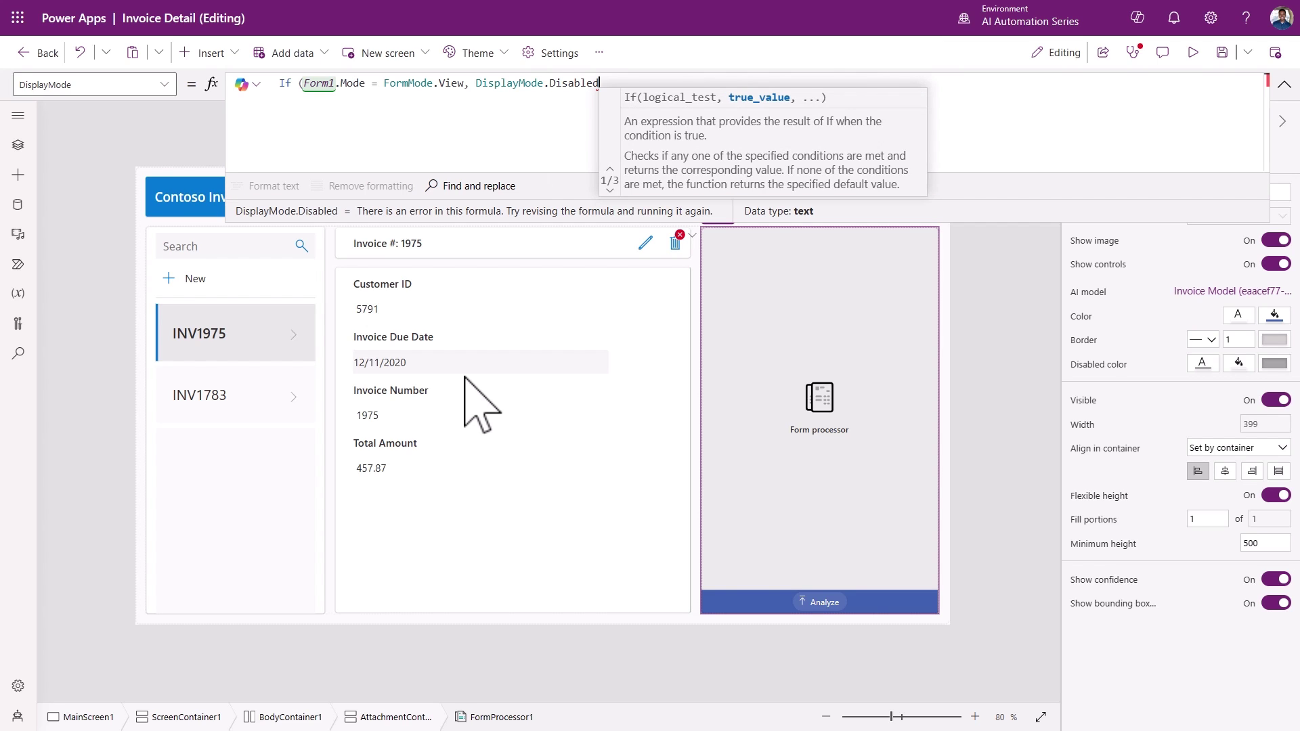
text(, dis)
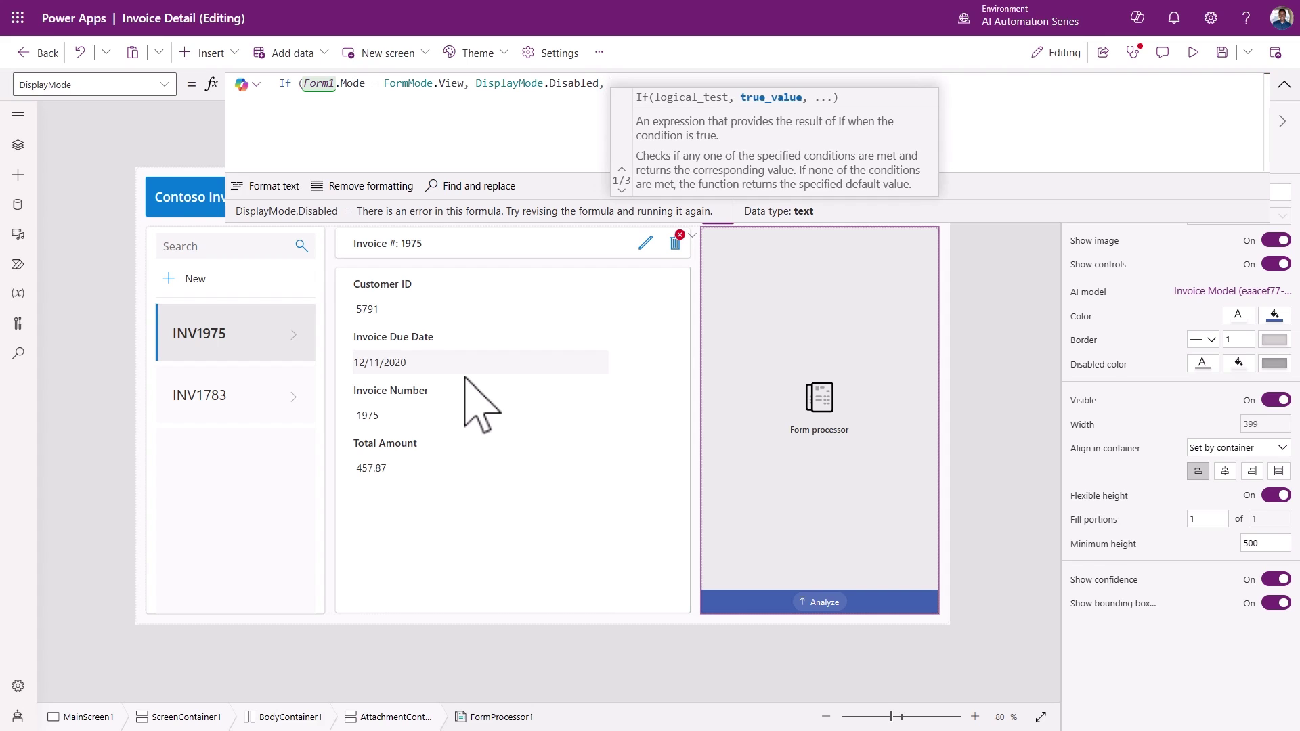
key(Down)
key(Tab)
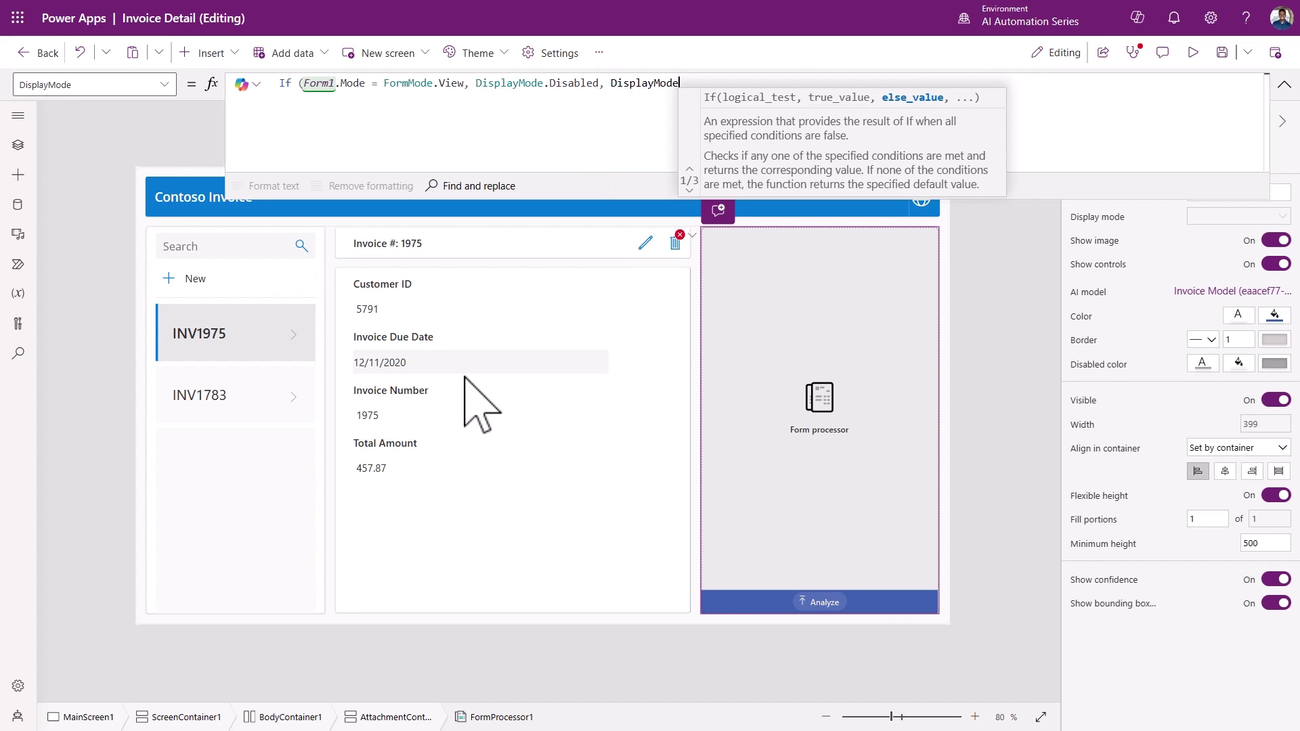
text(.)
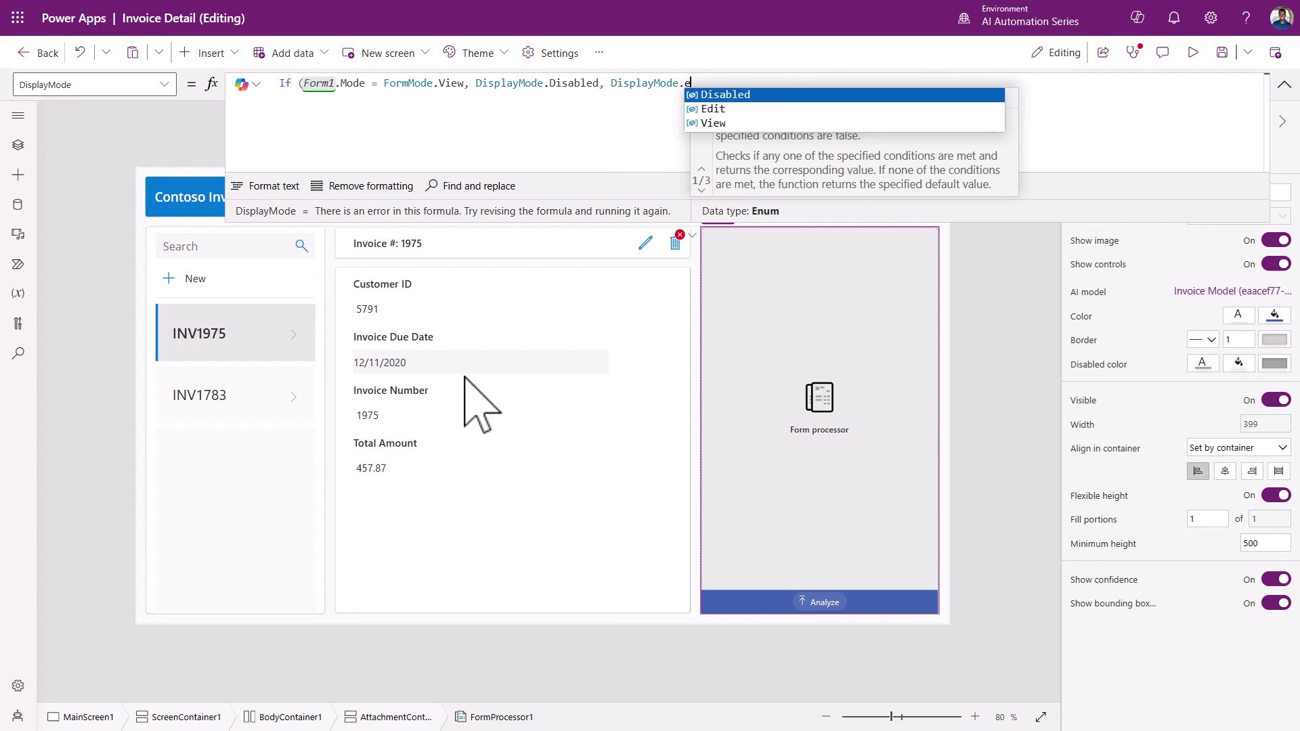
text(ed)
key(Tab)
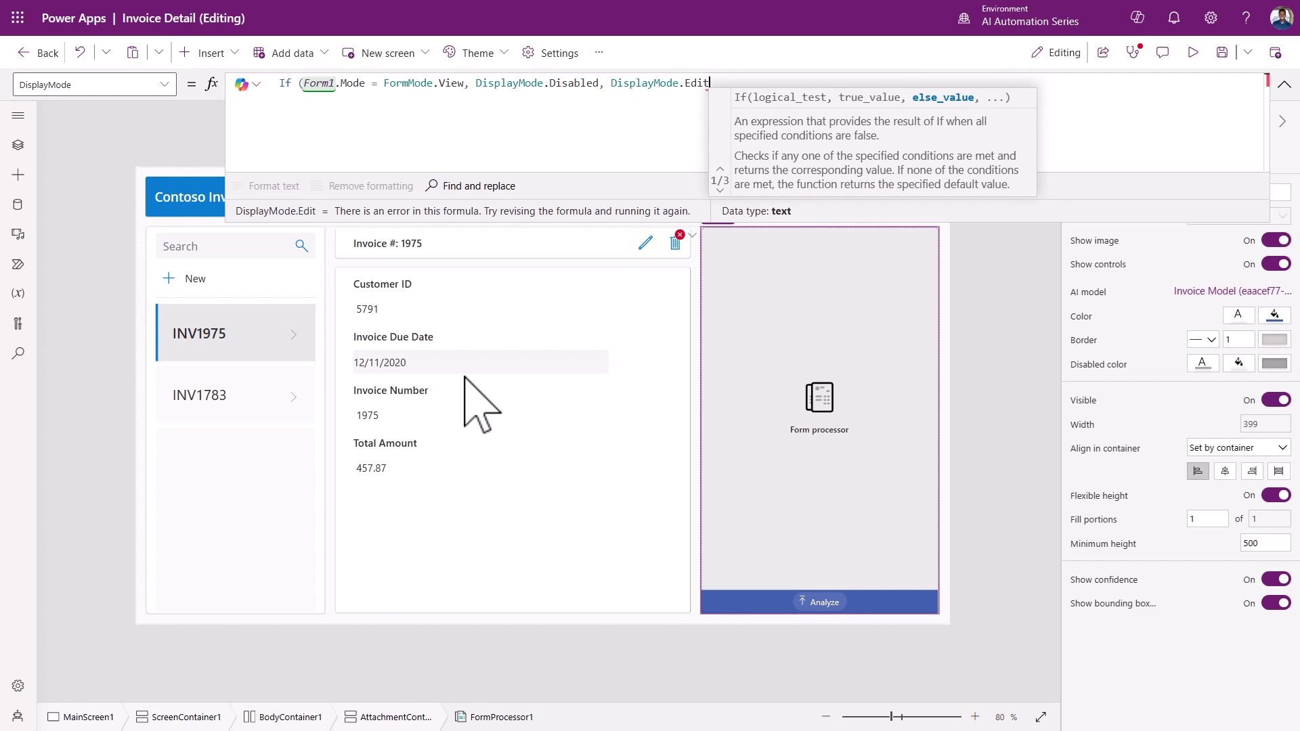
text())
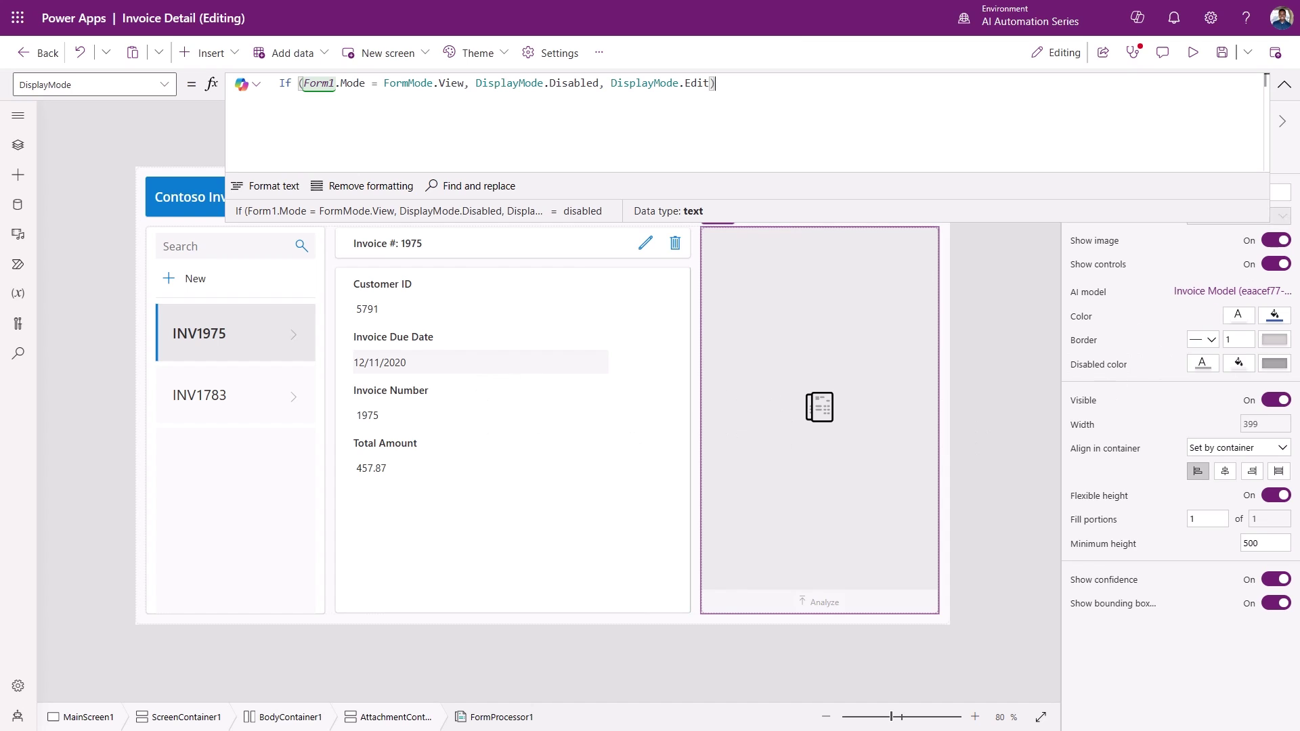
click(1283, 85)
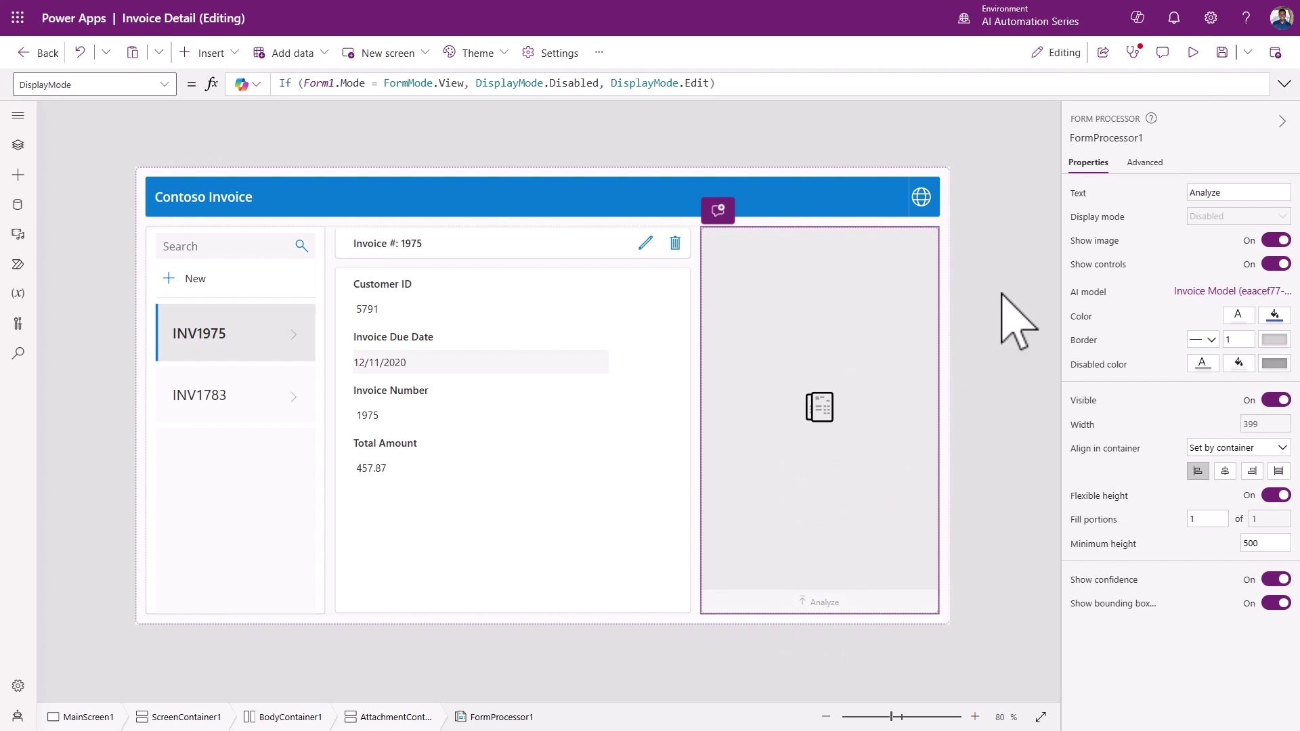
Step: Preview the app to compare the form processor's state in a new invoice and in view mode, cancelling the blank form before exiting
click(1194, 52)
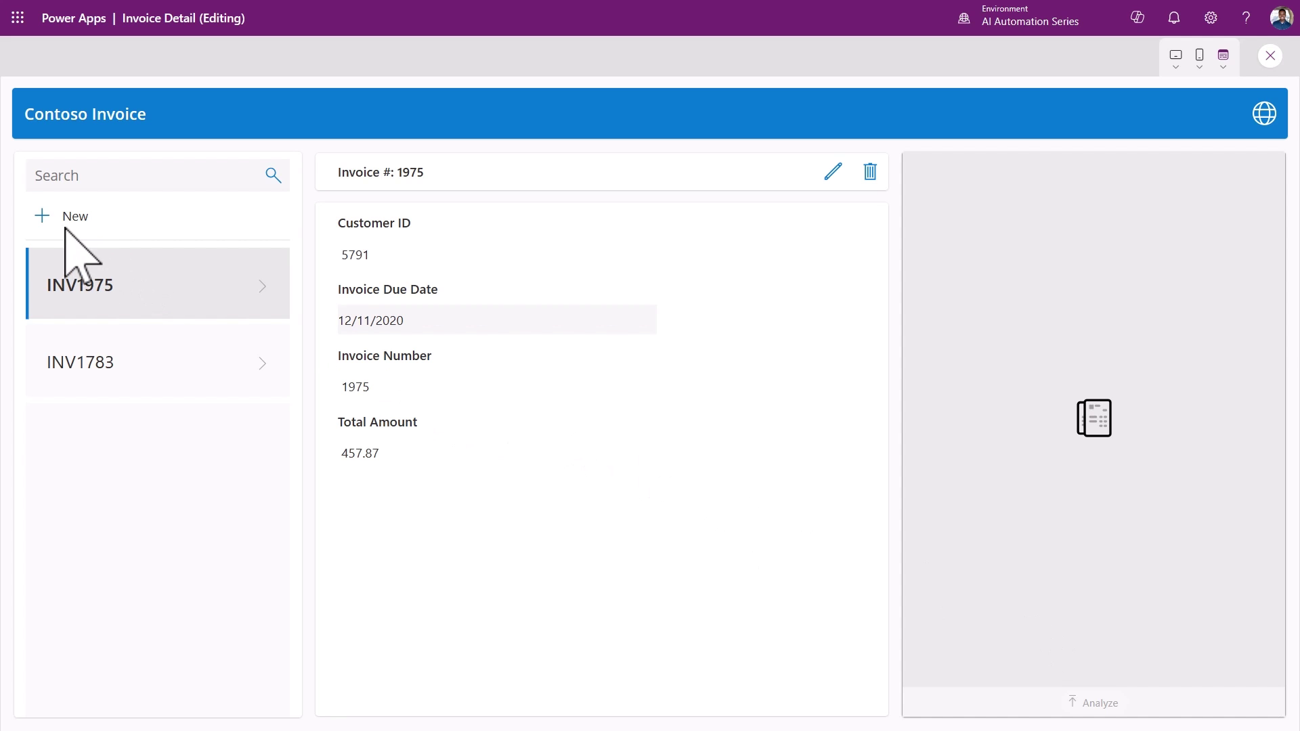
click(42, 219)
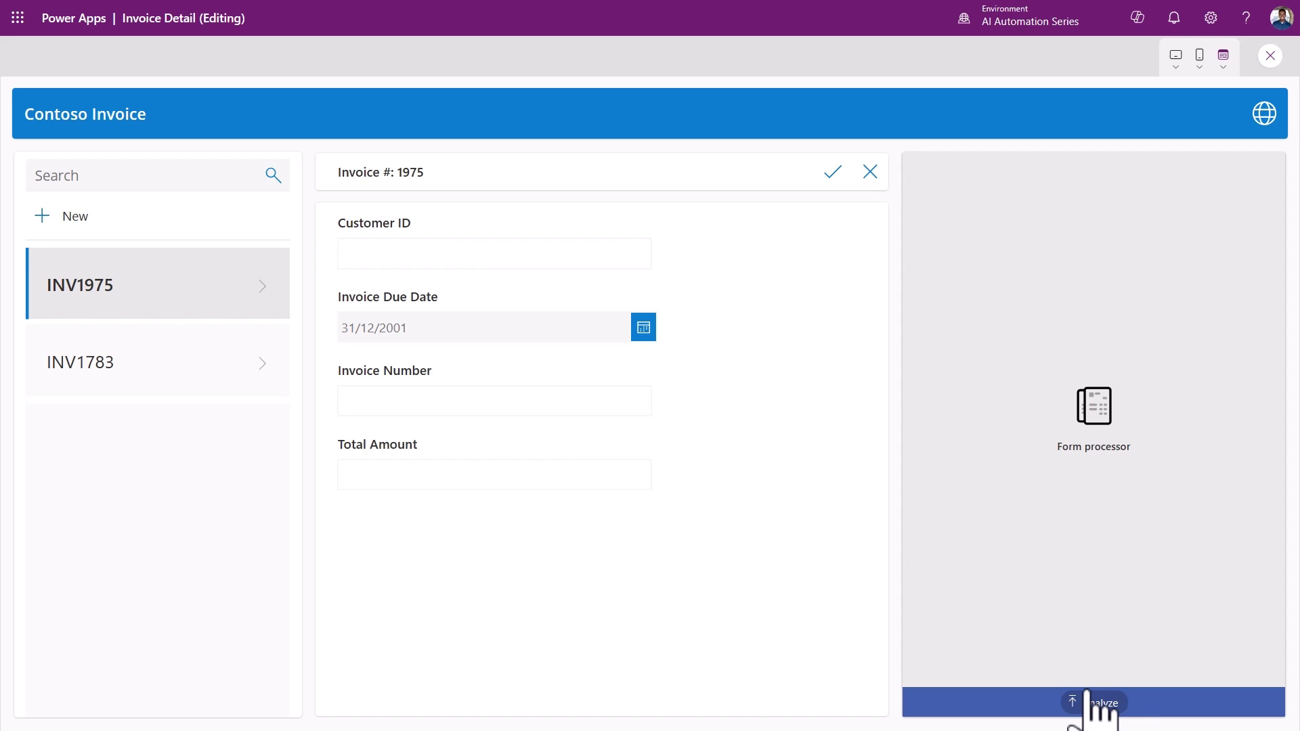
click(870, 172)
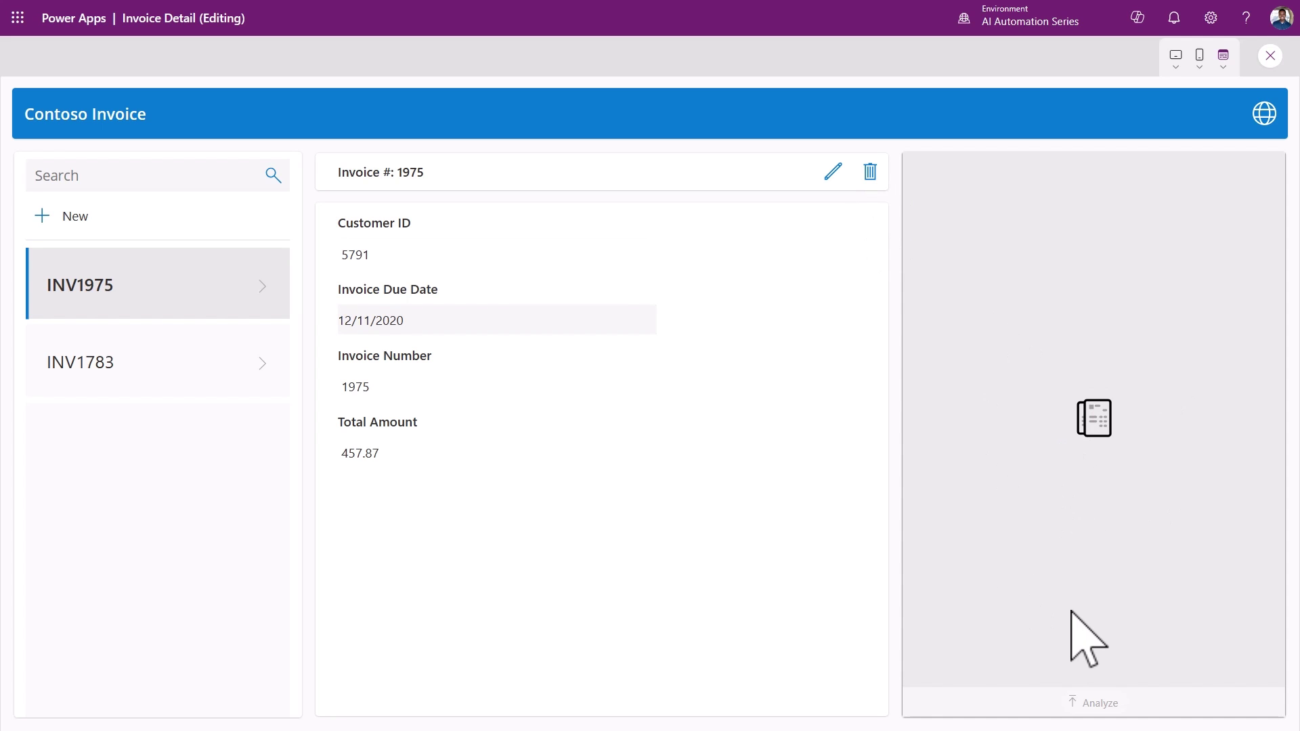
click(1270, 56)
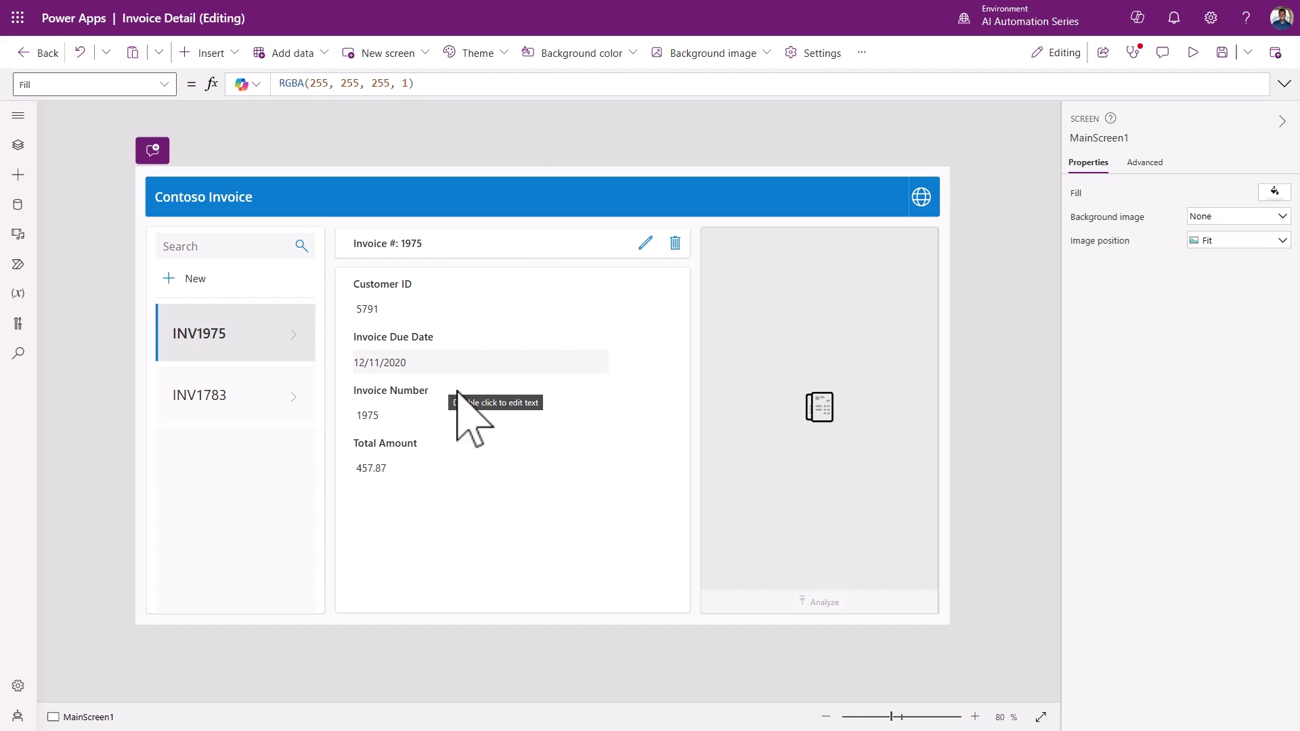
Step: Preview the app, start a new invoice, and analyze Adatum Invoice 1.pdf with the form processor, placing focus in the Customer ID field
click(1193, 53)
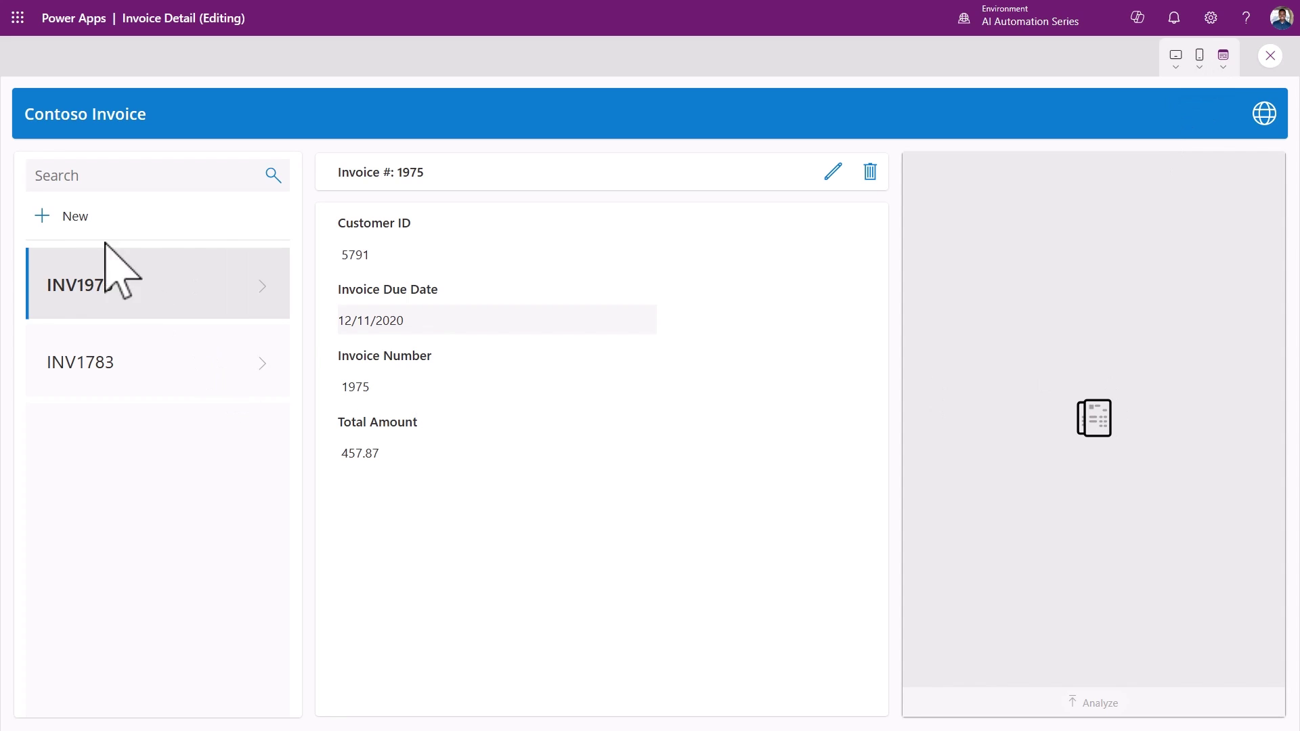
click(42, 217)
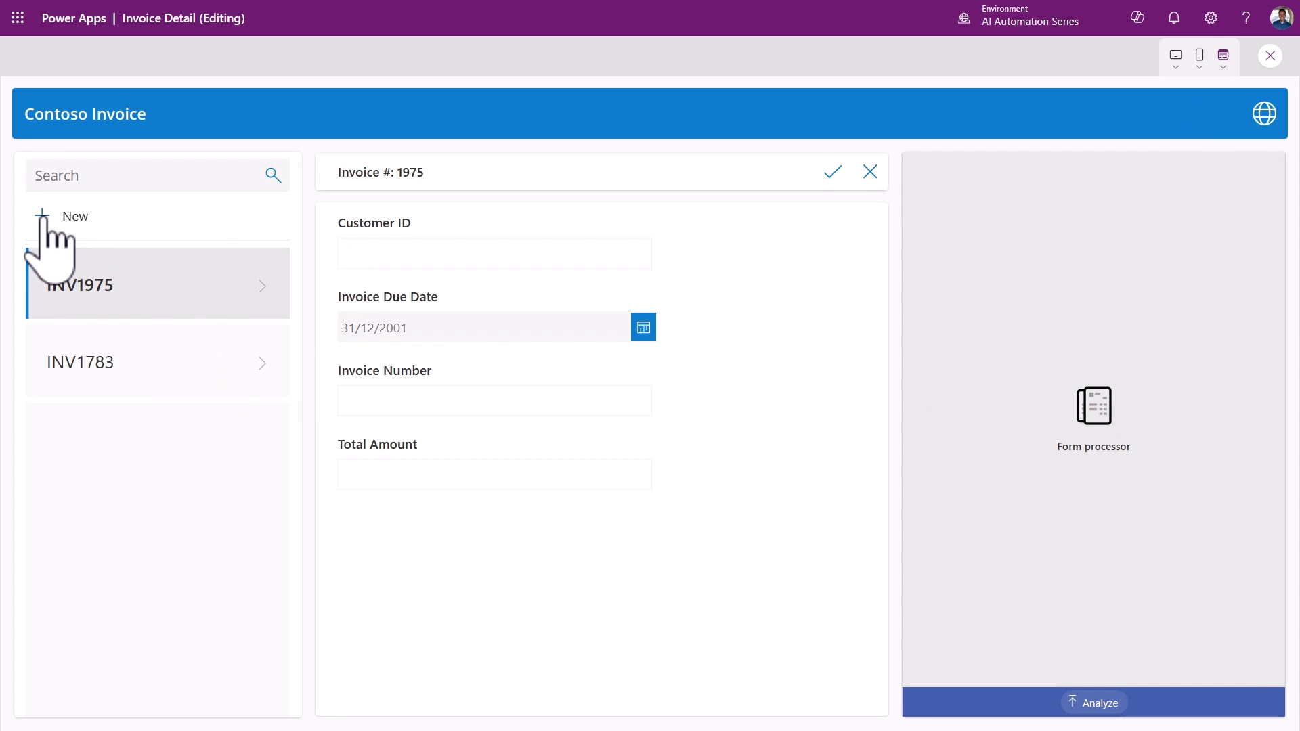
click(1098, 708)
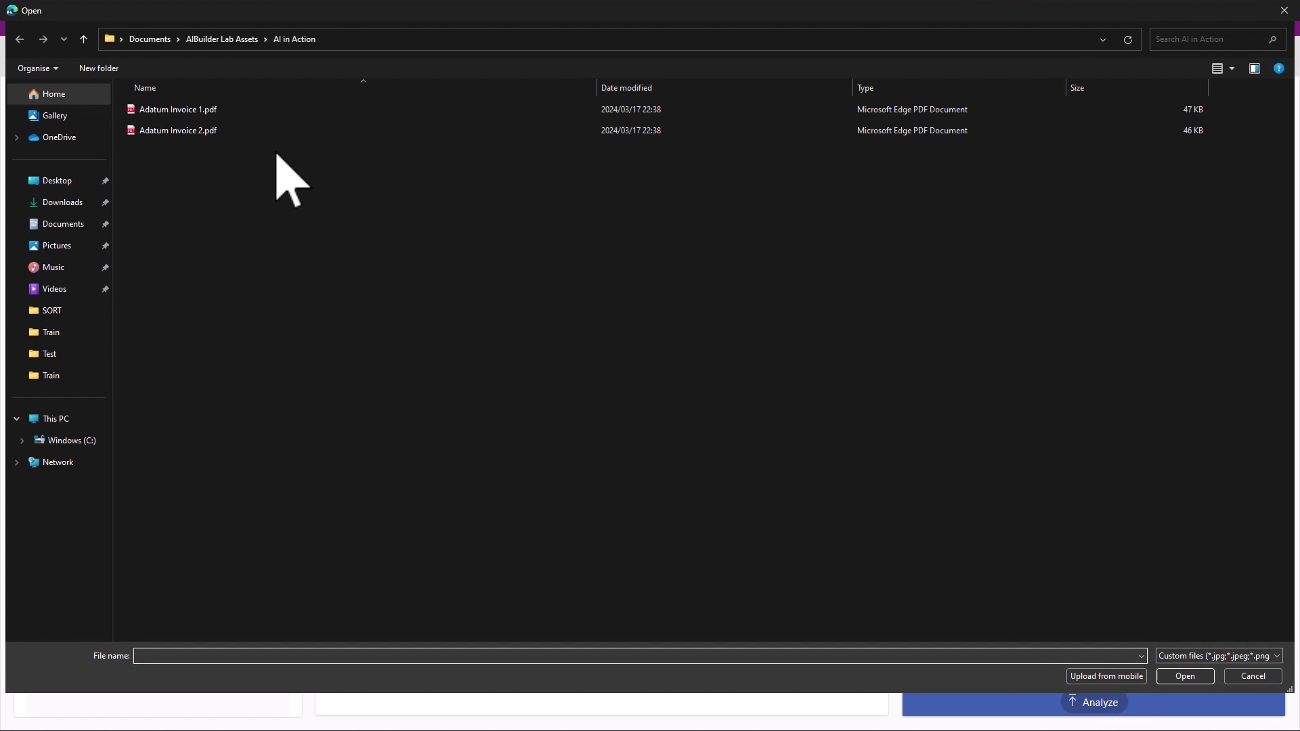
double_click(238, 112)
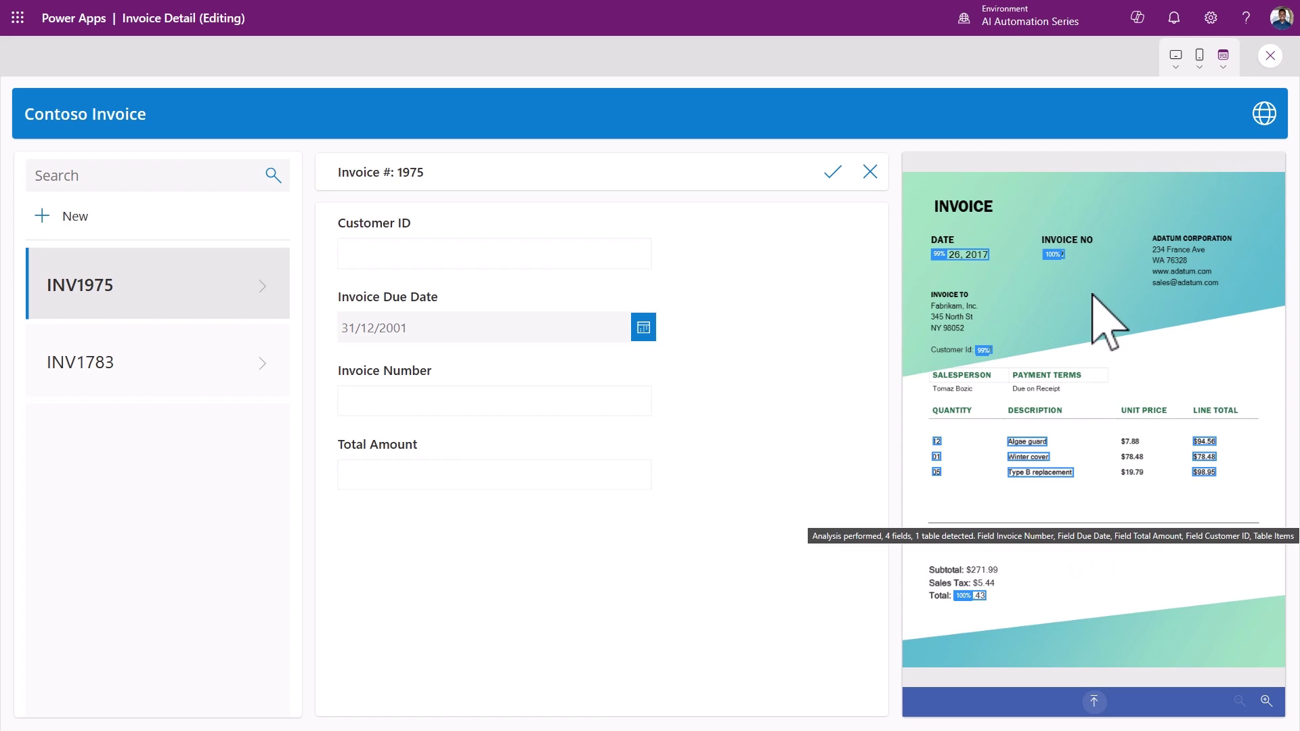
click(339, 250)
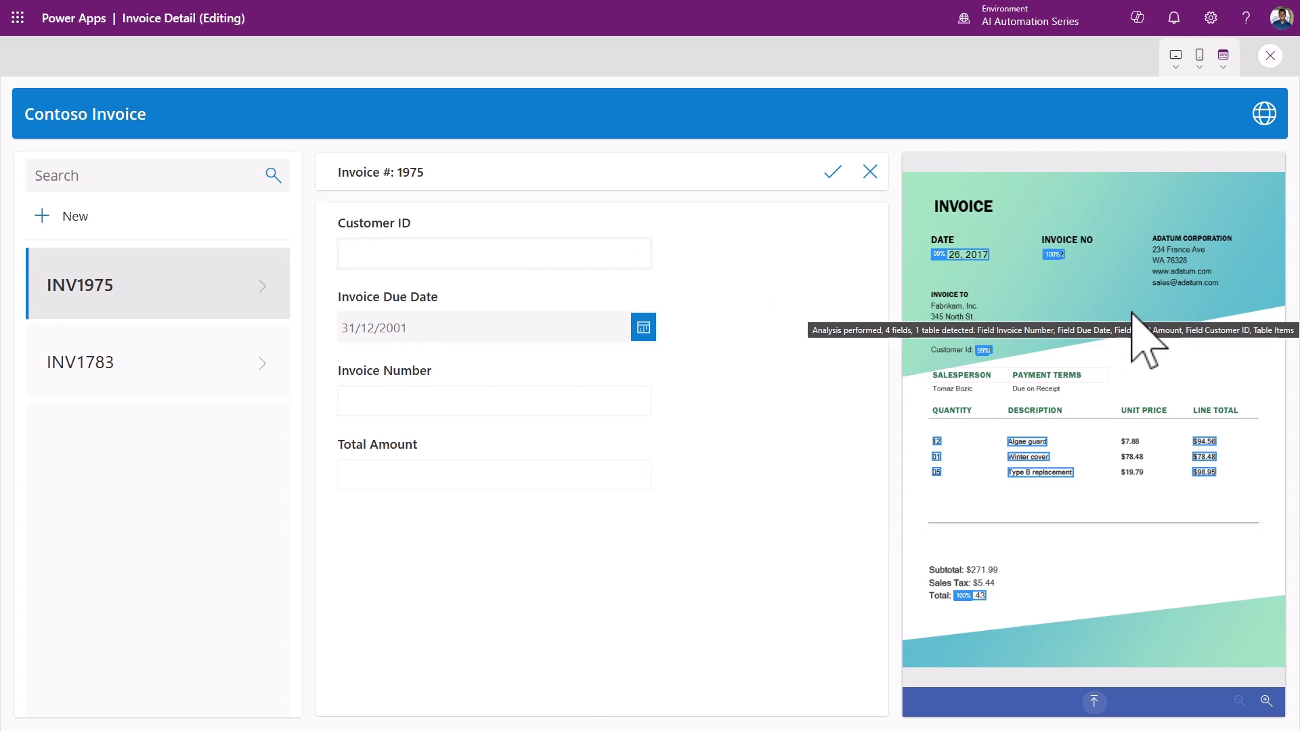
Step: Exit the preview and replace the Customer ID text input's Default formula with the opening of an If function
click(1270, 56)
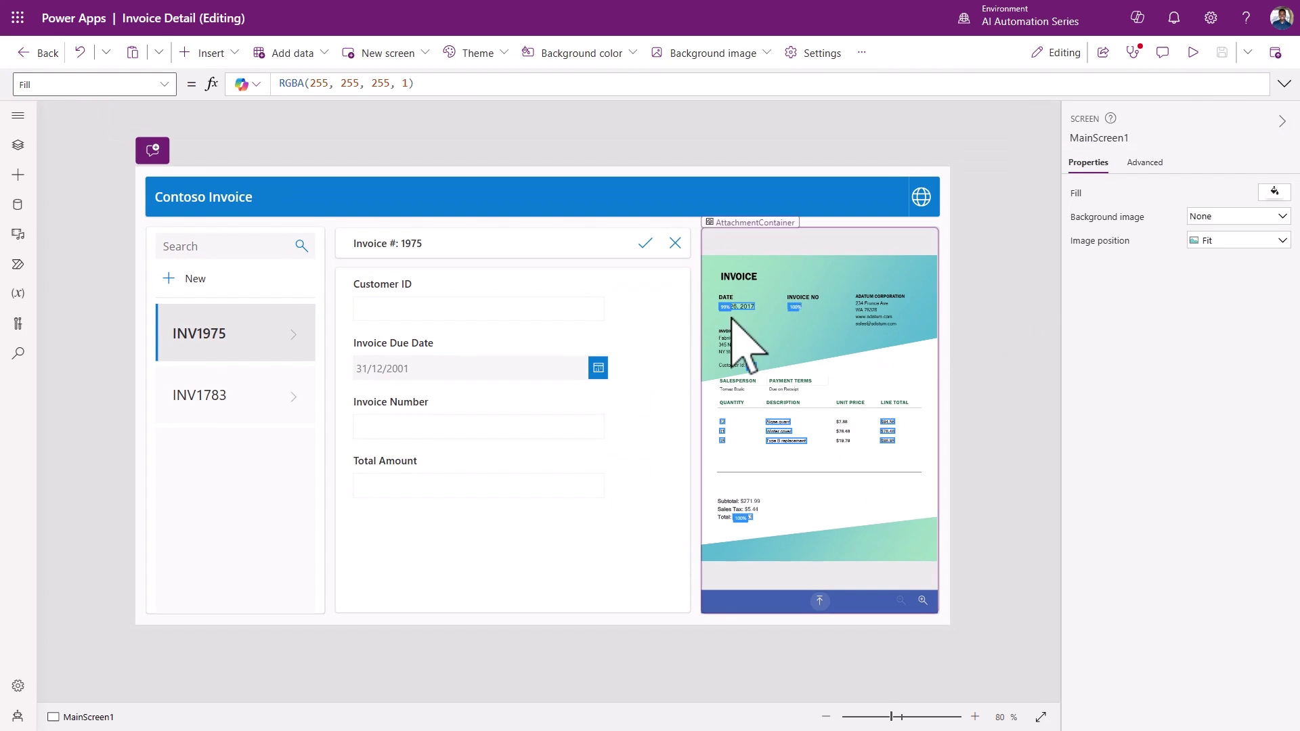
click(411, 312)
click(416, 310)
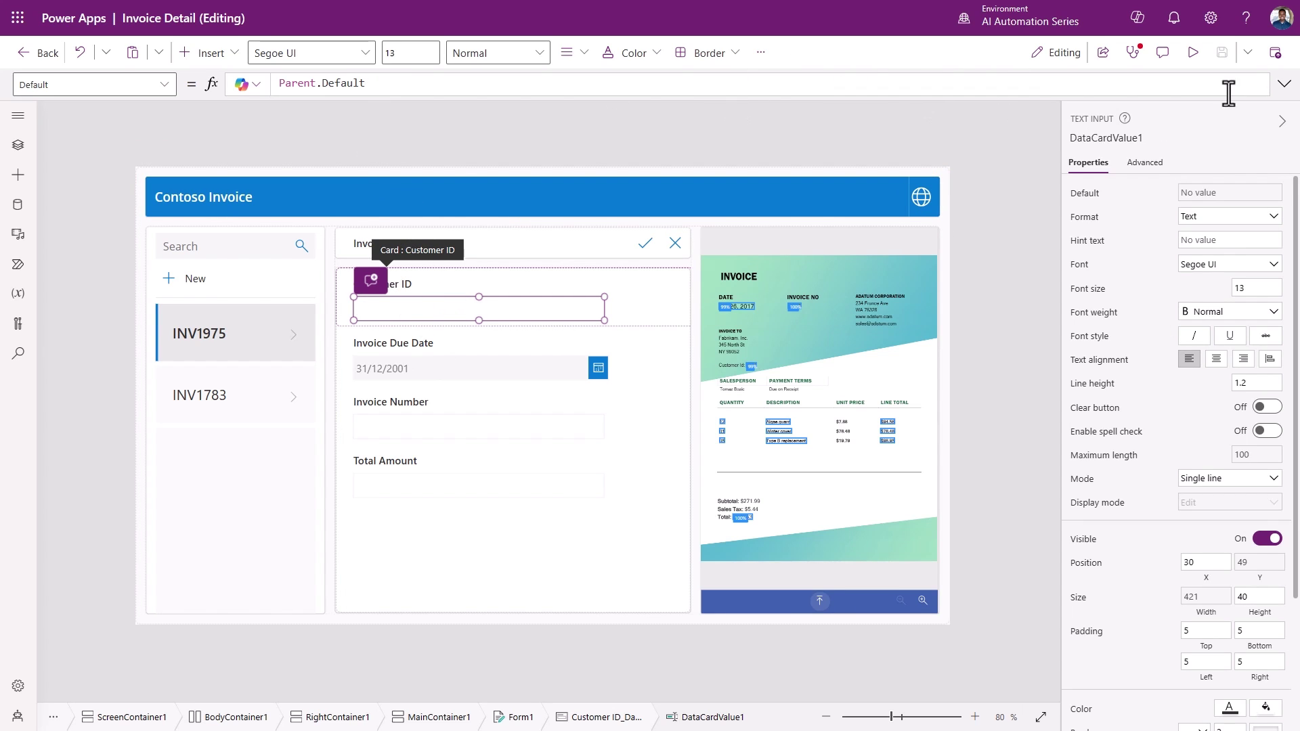
click(1284, 84)
key(ctrl+a)
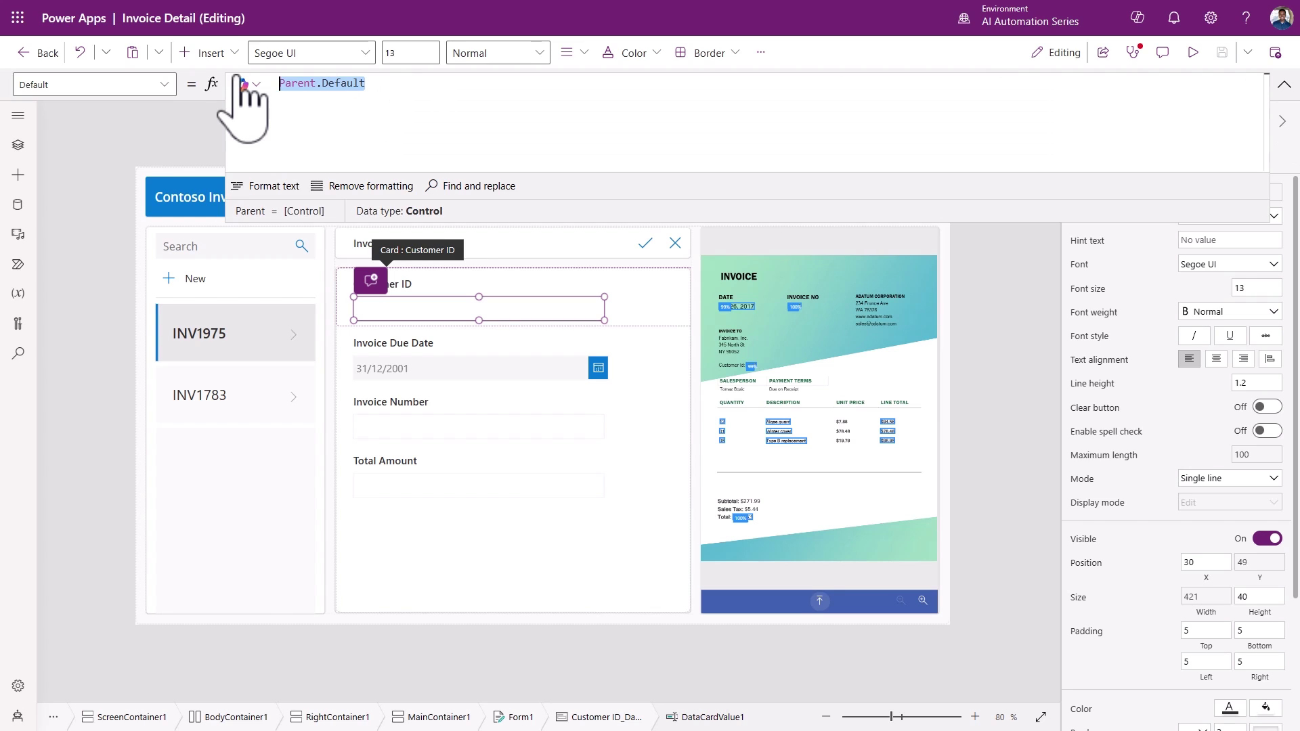
text(If)
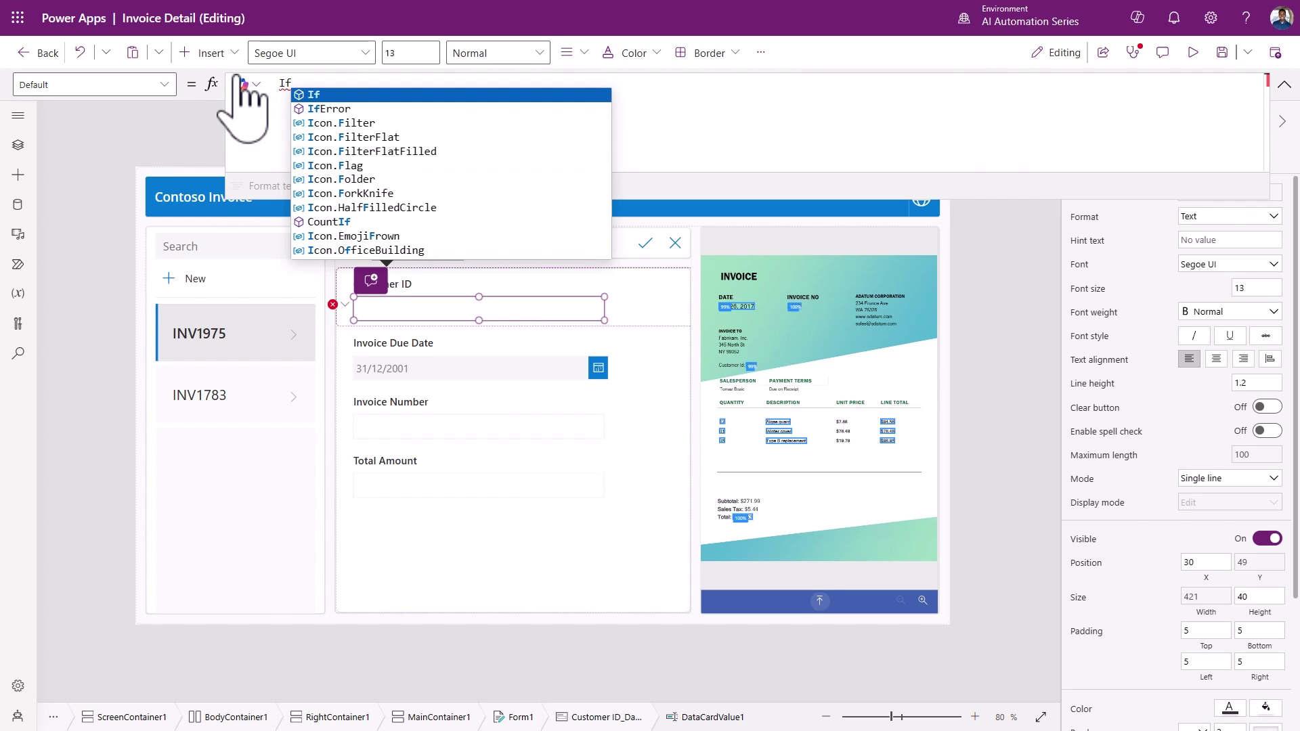
text(()
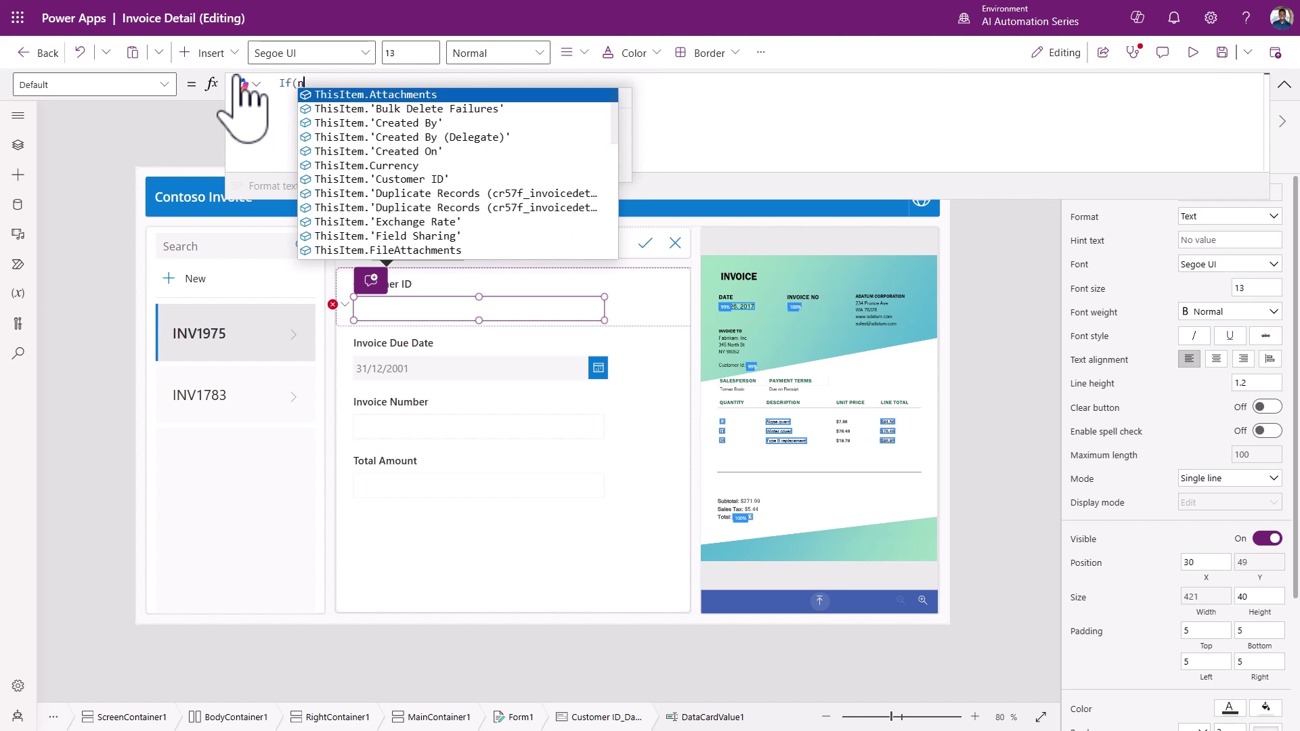
Step: Complete the If formula with newMode as the condition and FormProcessor1.Fields.'Customer ID' as the true result
text(newMode, Form)
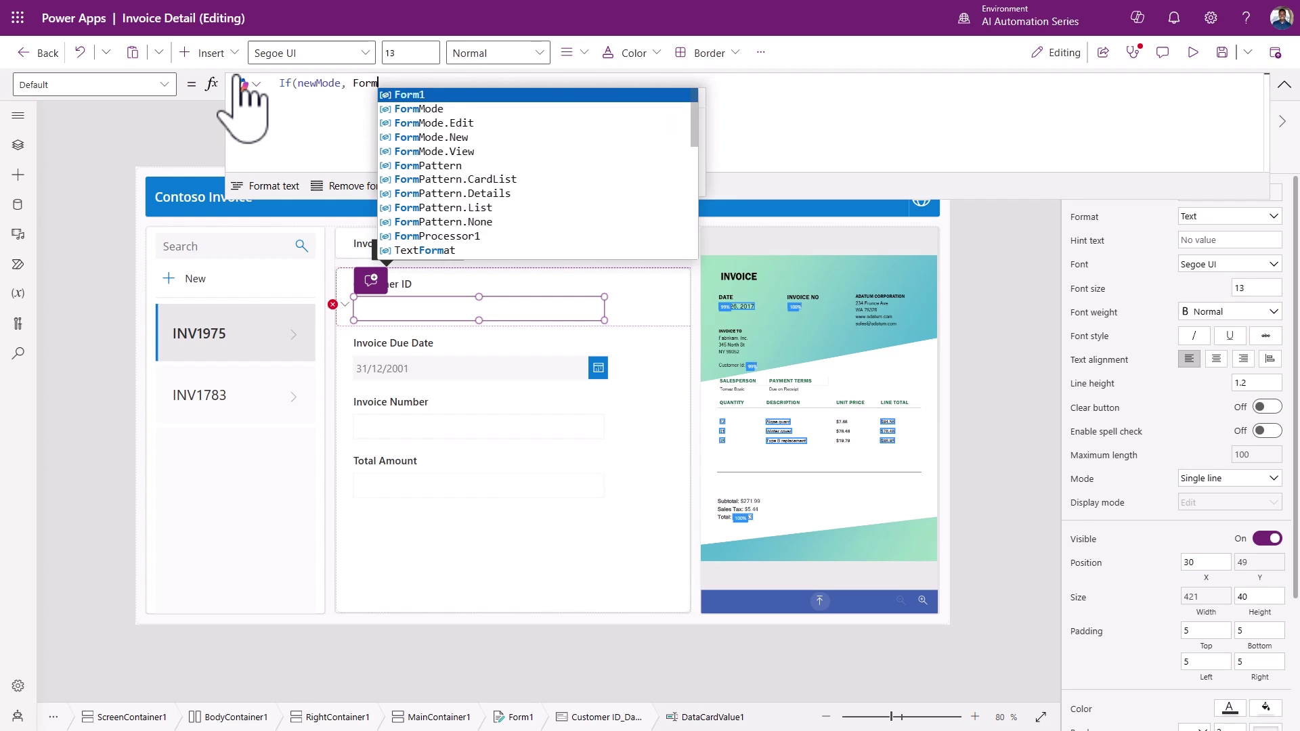
text(pr)
key(Tab)
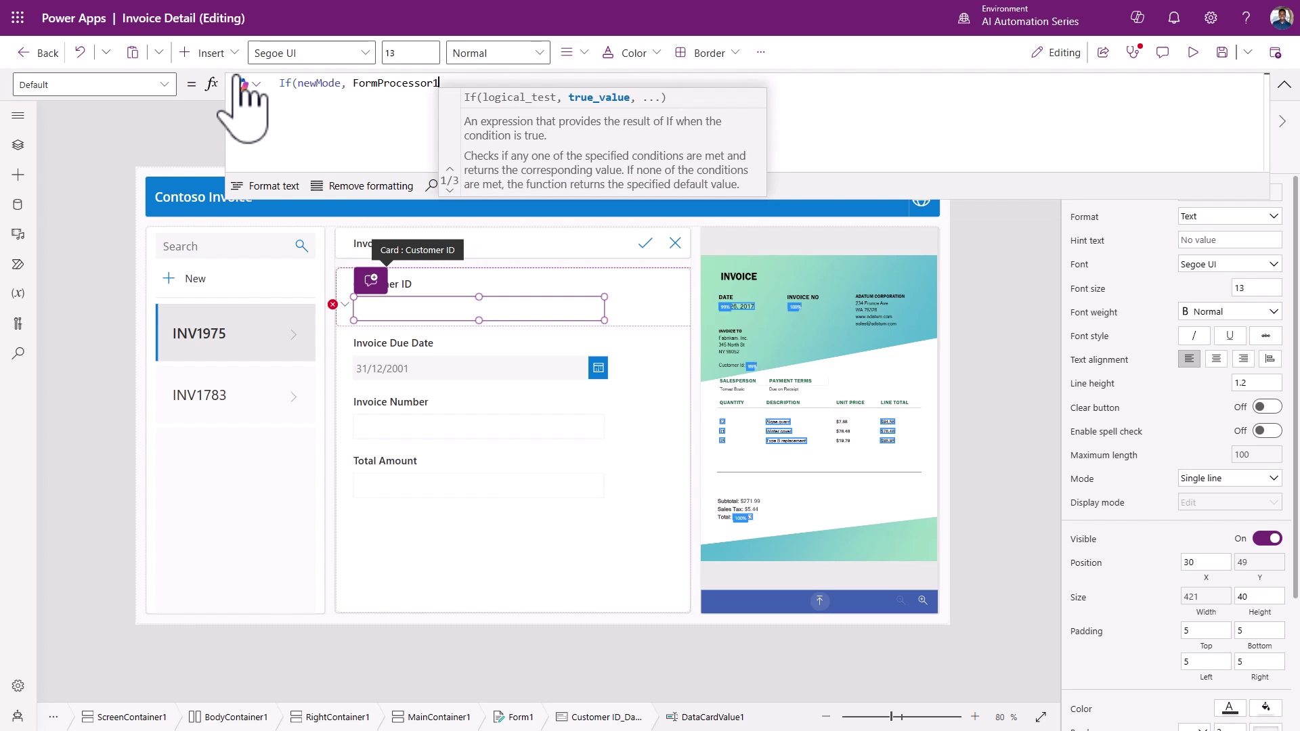
text(.)
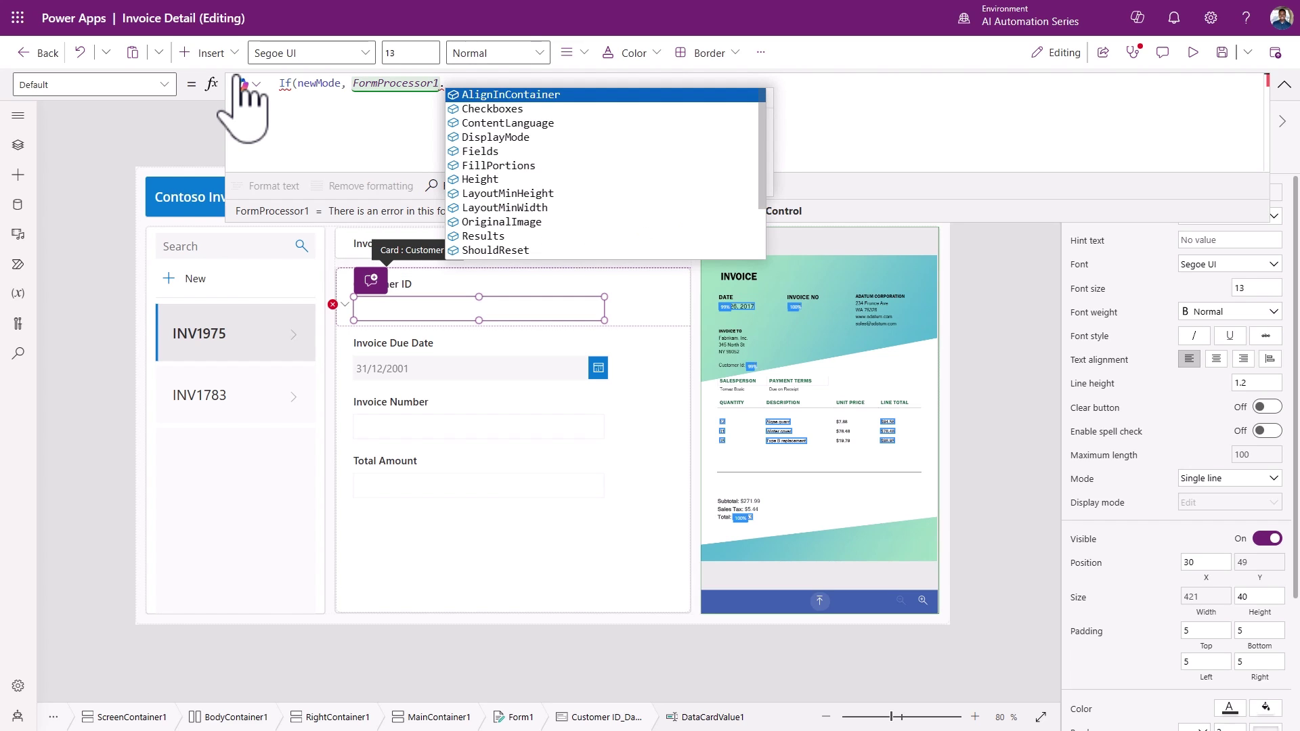
text(field)
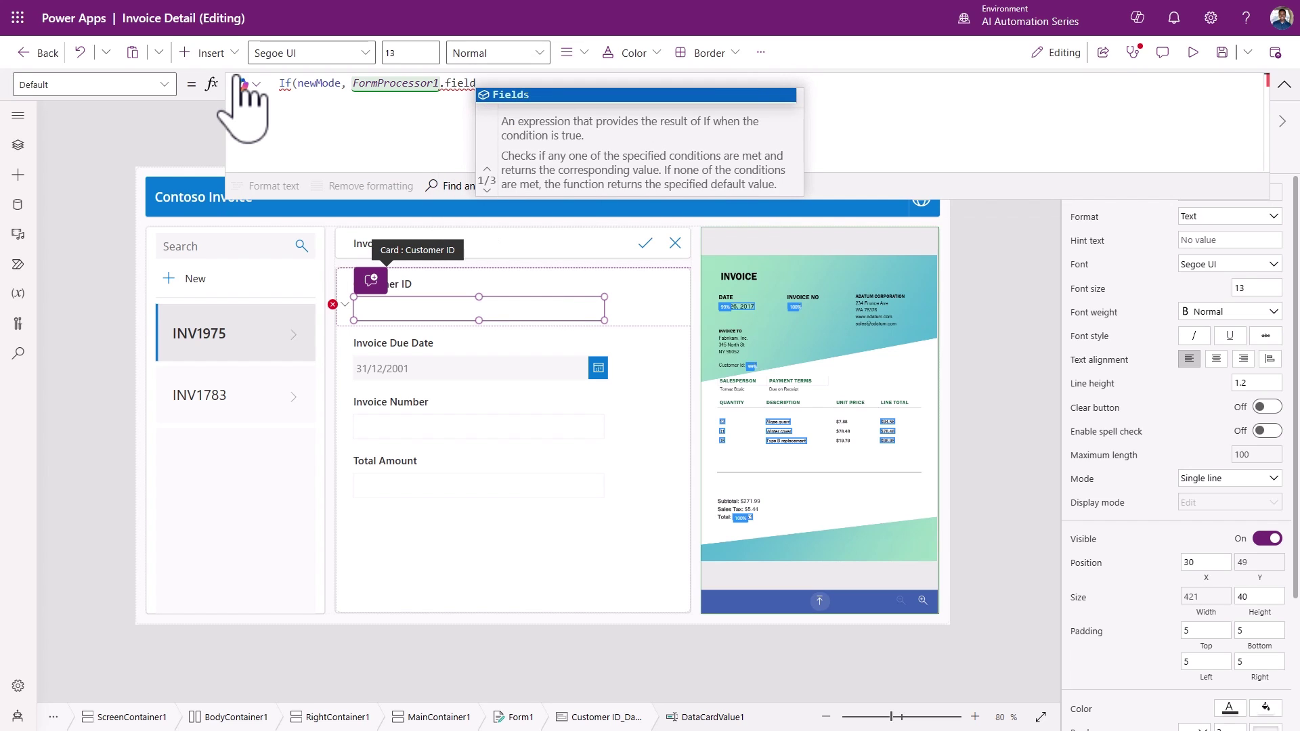
key(Tab)
text(.)
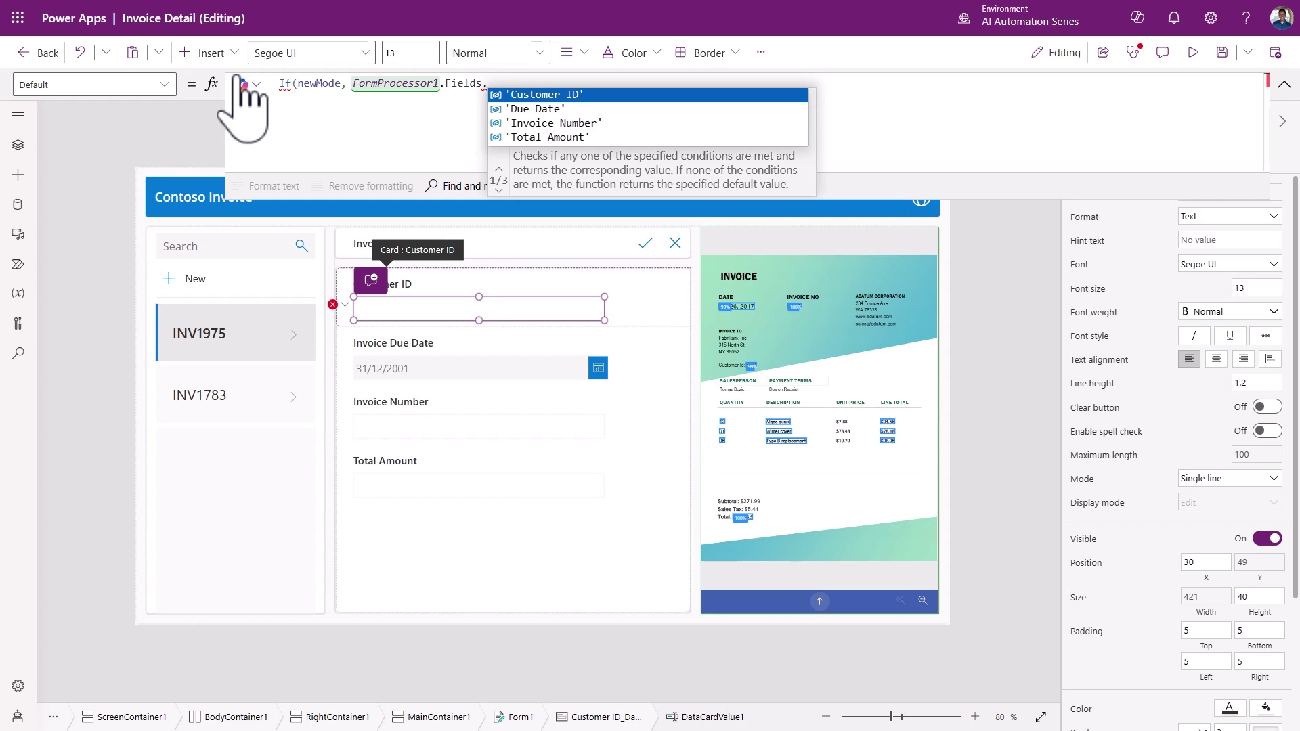
key(Tab)
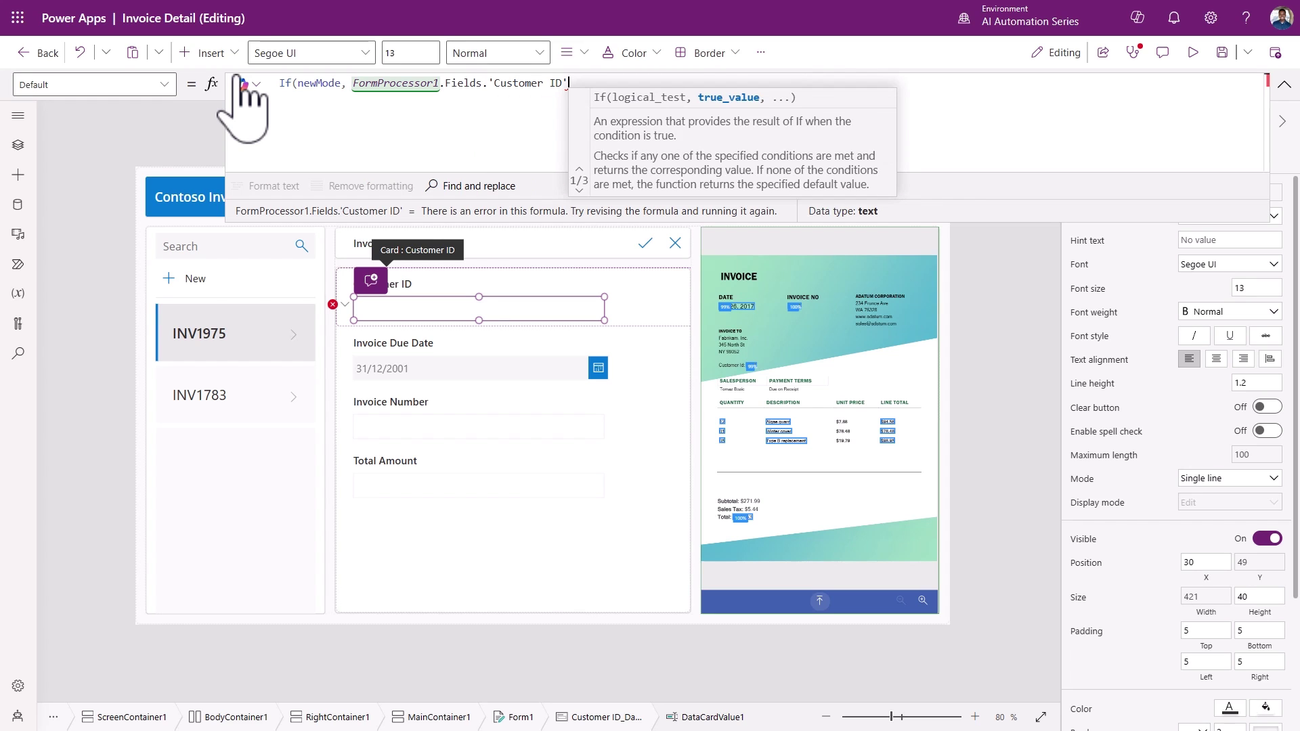
text())
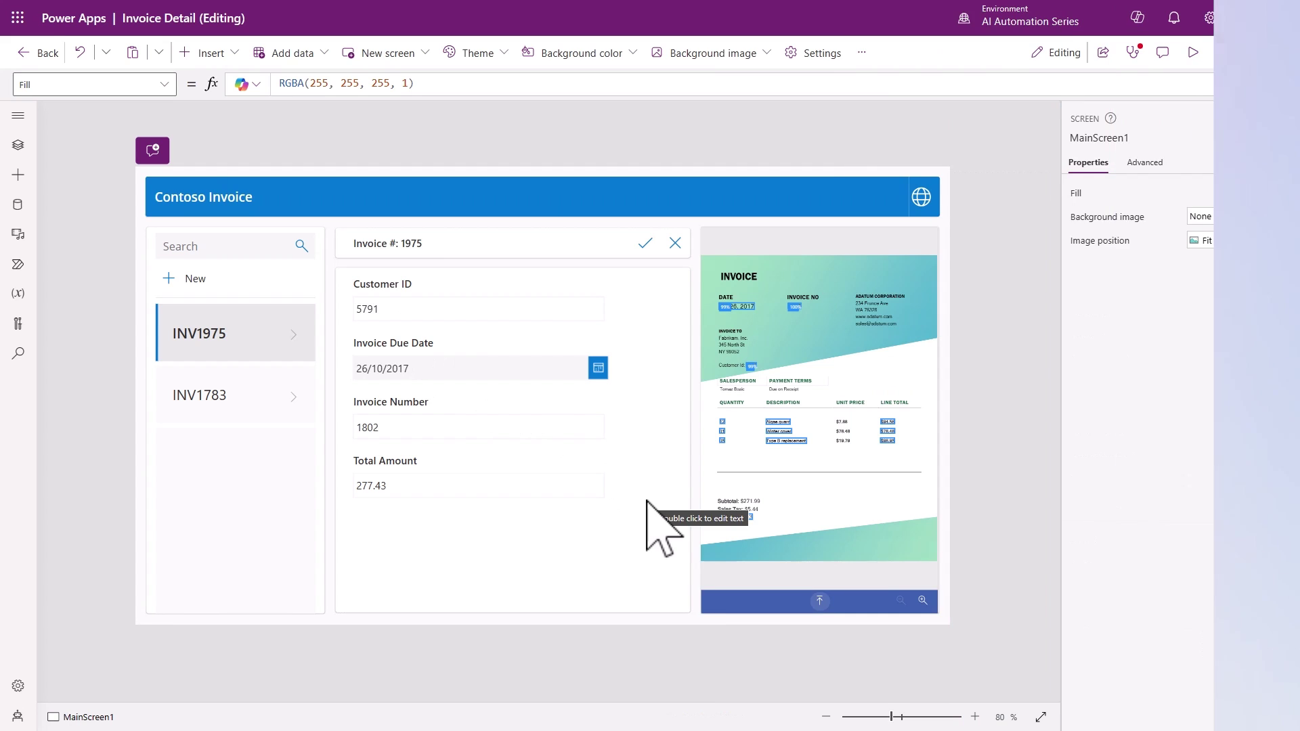
Step: Preview the app to check the extracted invoice values, cancel the new invoice, and exit the preview
click(1194, 54)
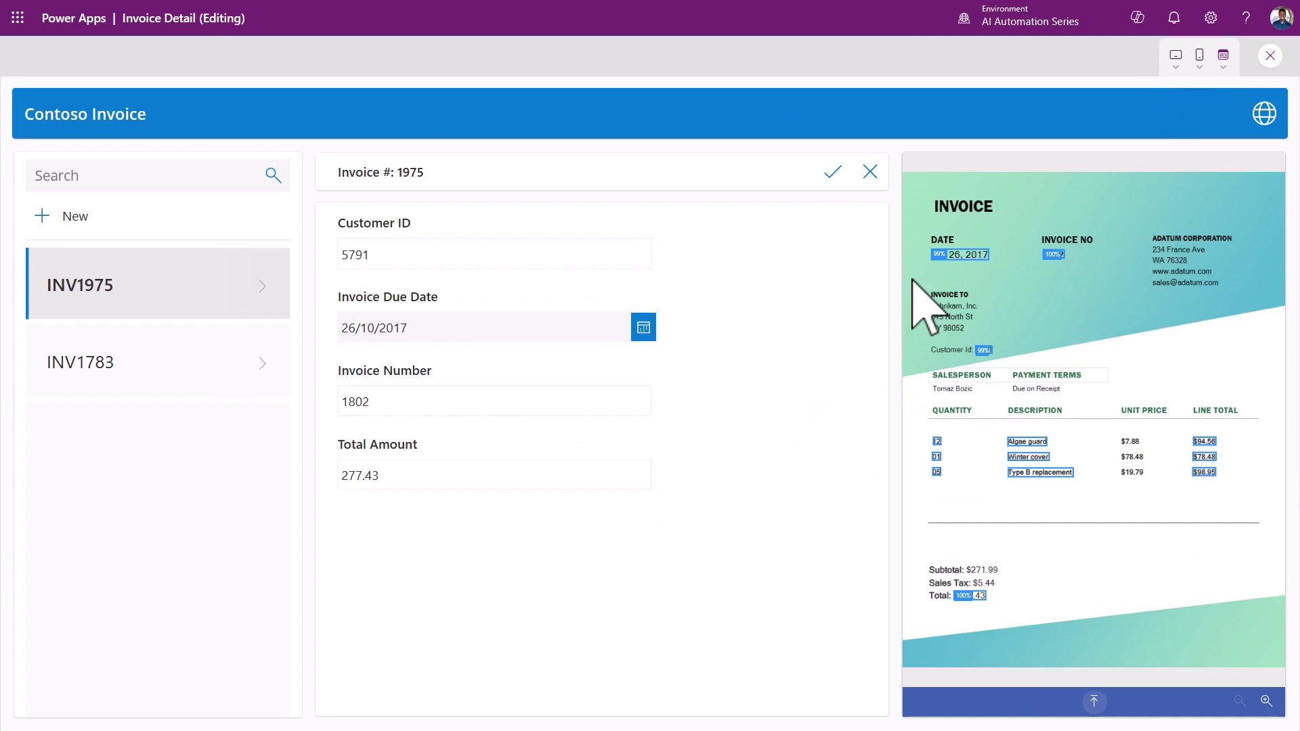
click(871, 173)
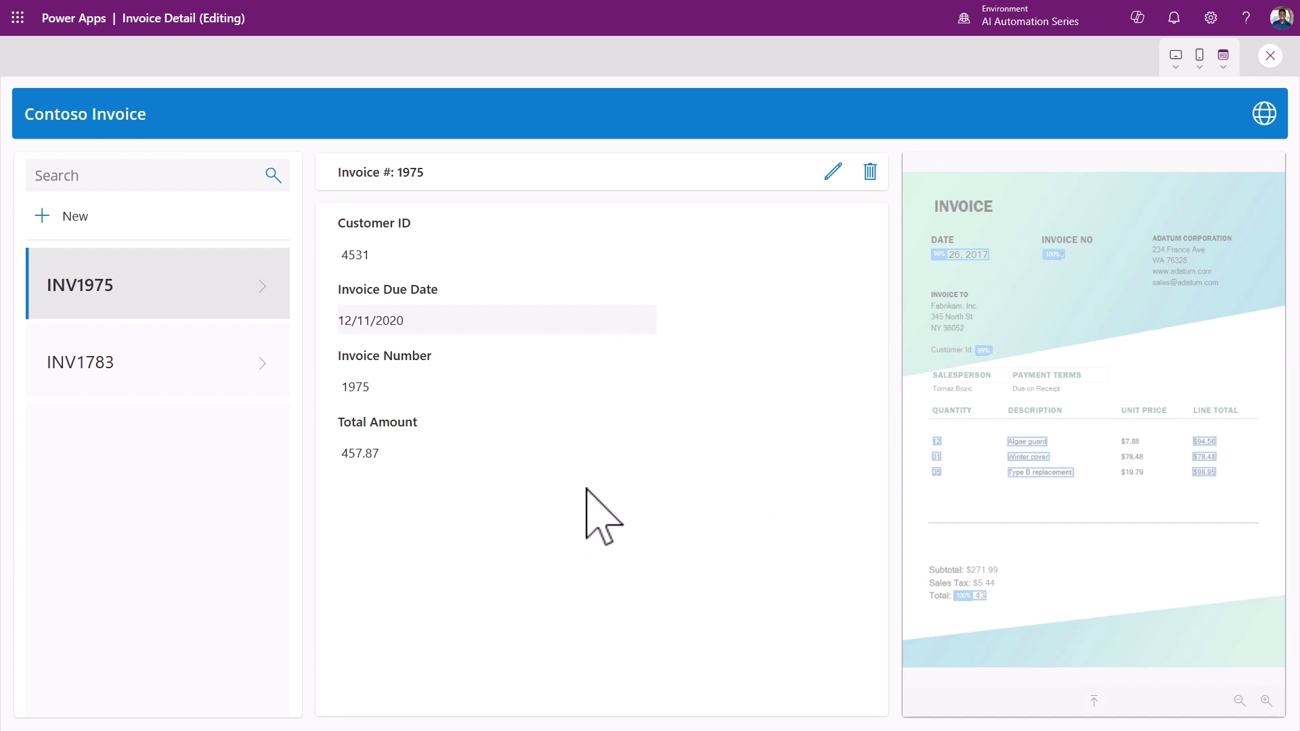
click(1270, 57)
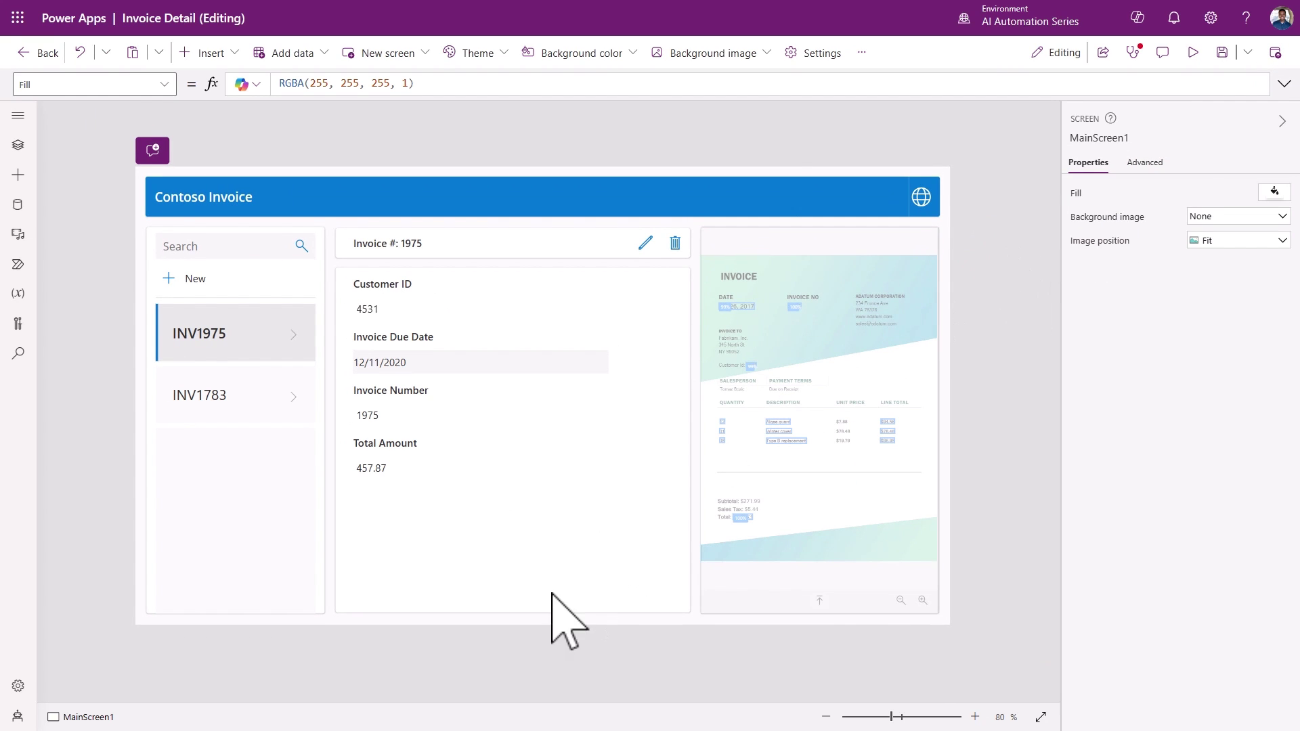
Step: Start a new invoice in the editor and append Reset(FormProcessor1) after SubmitForm(Form1) in the check icon's OnSelect formula
alt+click(171, 279)
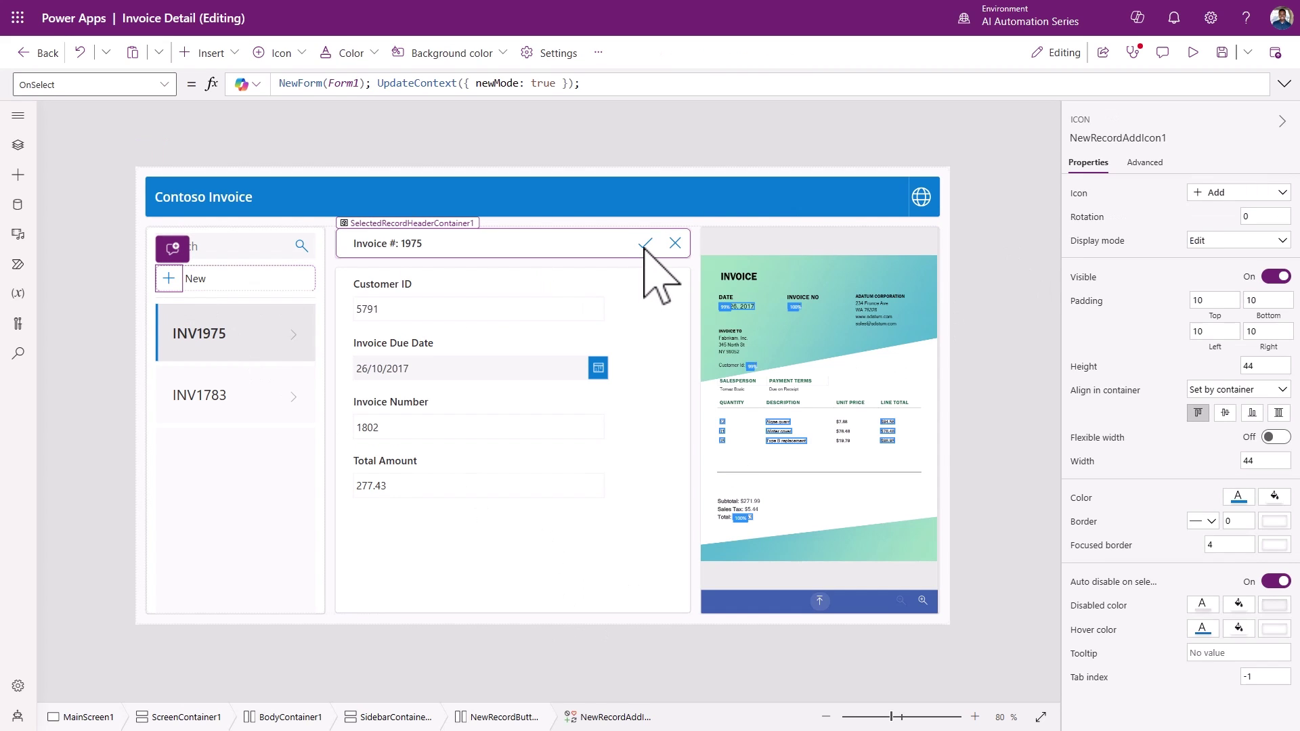
click(645, 244)
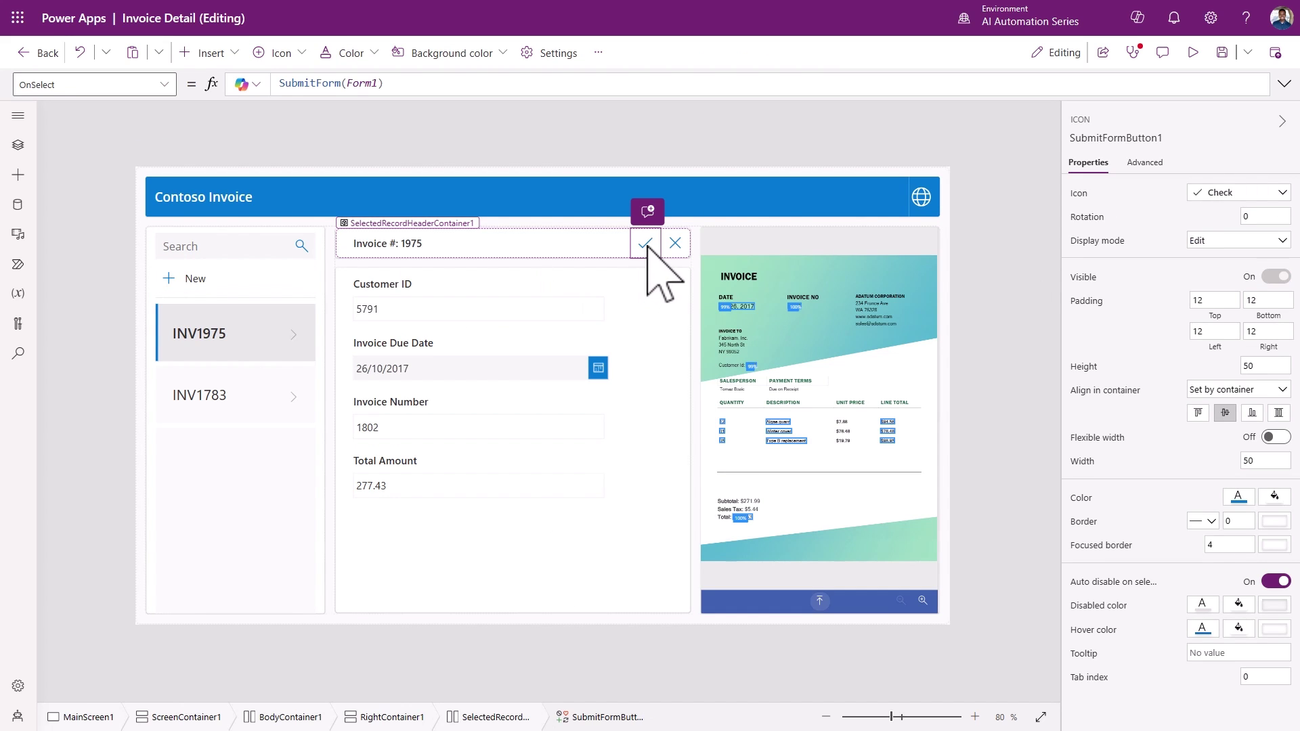
click(401, 85)
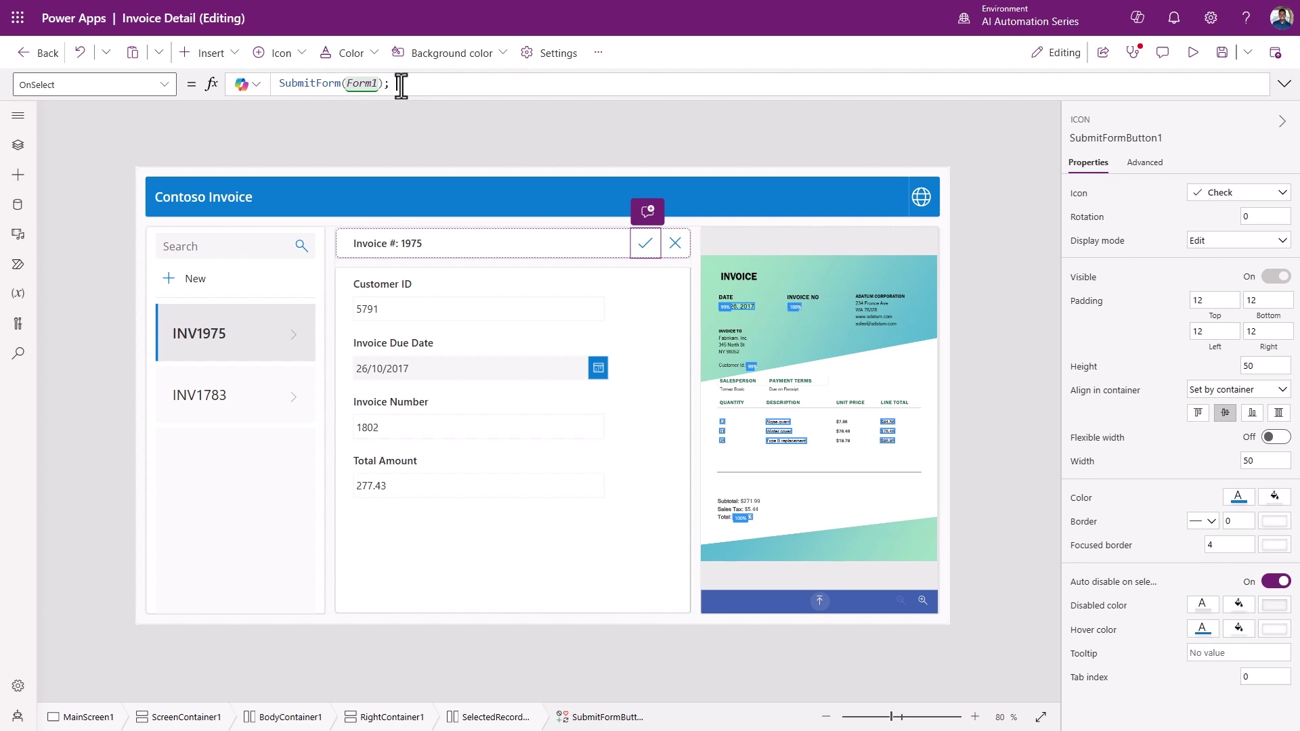
text(; Reset()
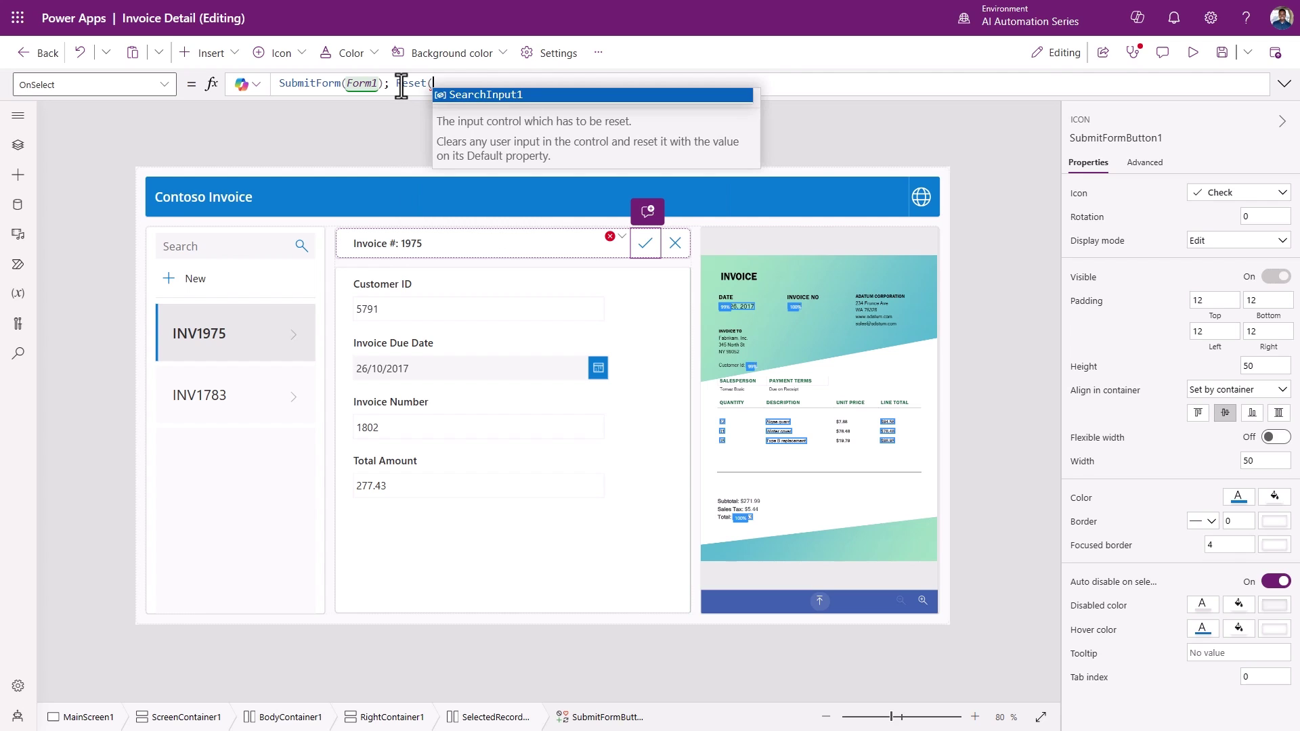
text(For)
text(mp)
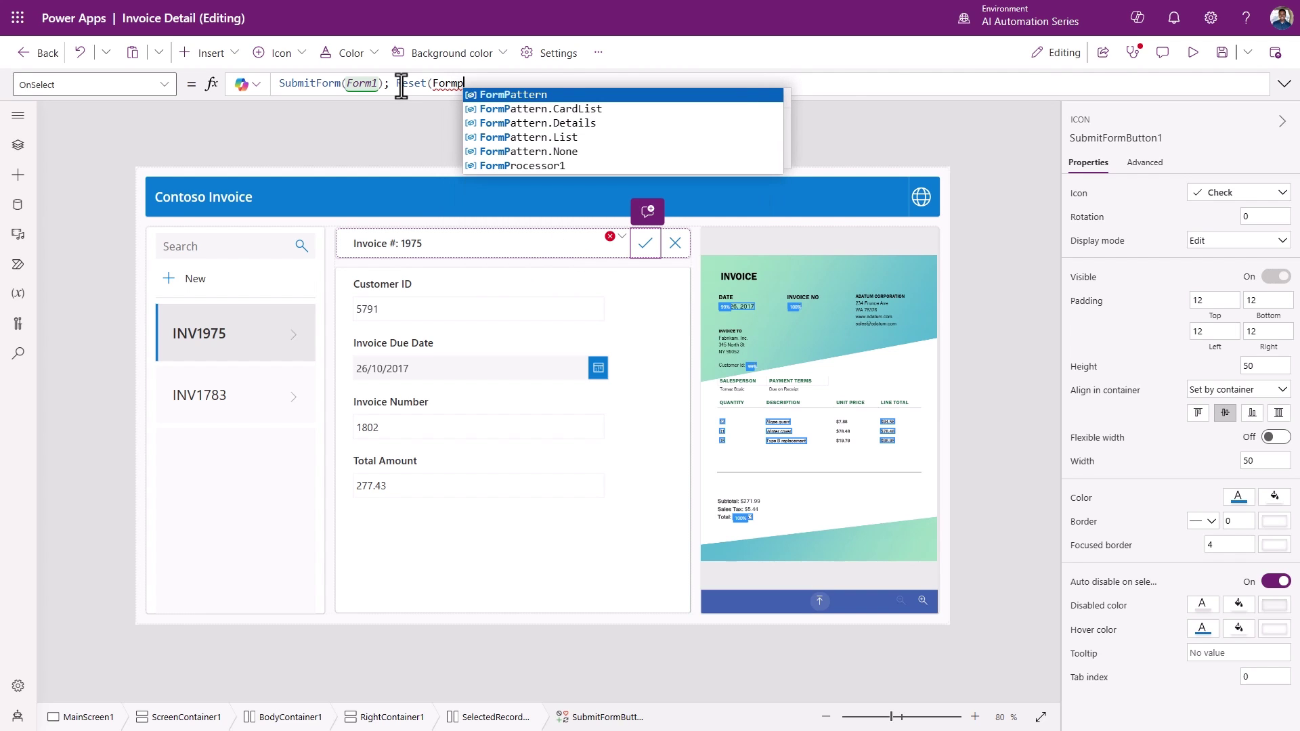
click(522, 165)
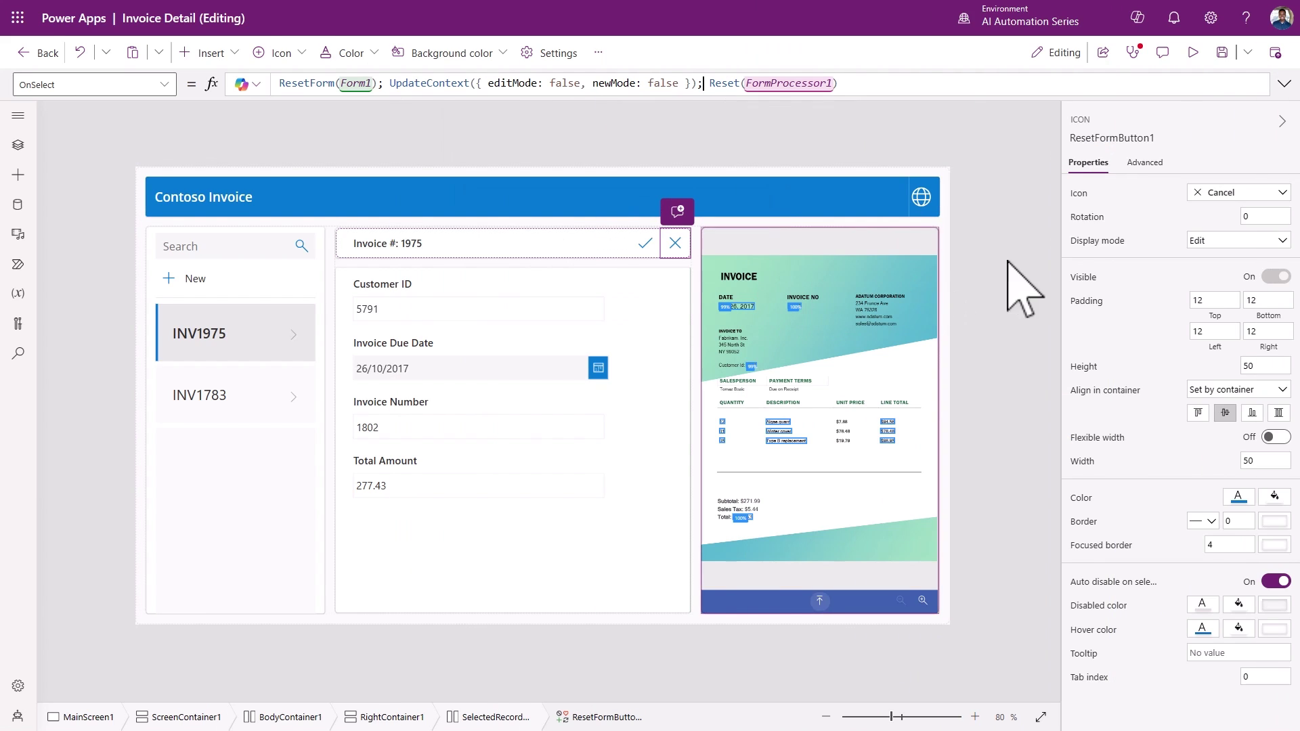
Step: Preview the app and cancel the open invoice to test the form processor reset
click(1193, 52)
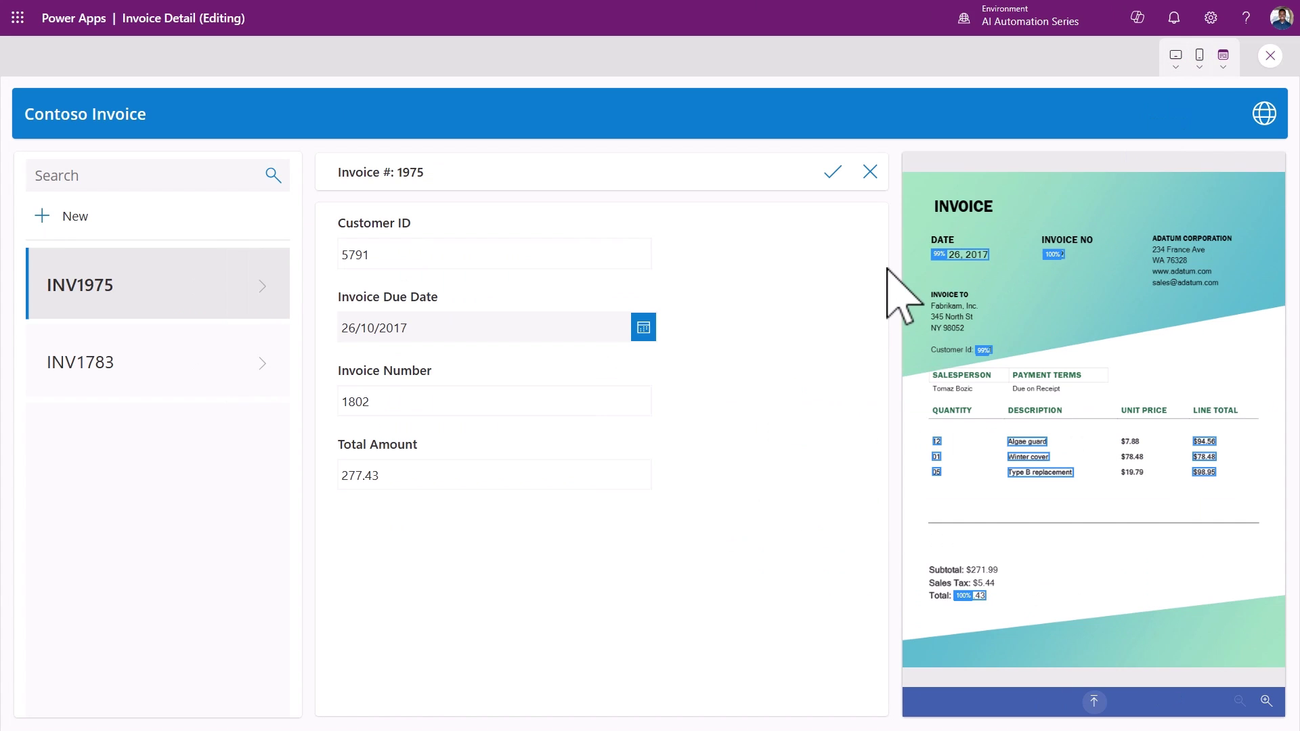
click(870, 172)
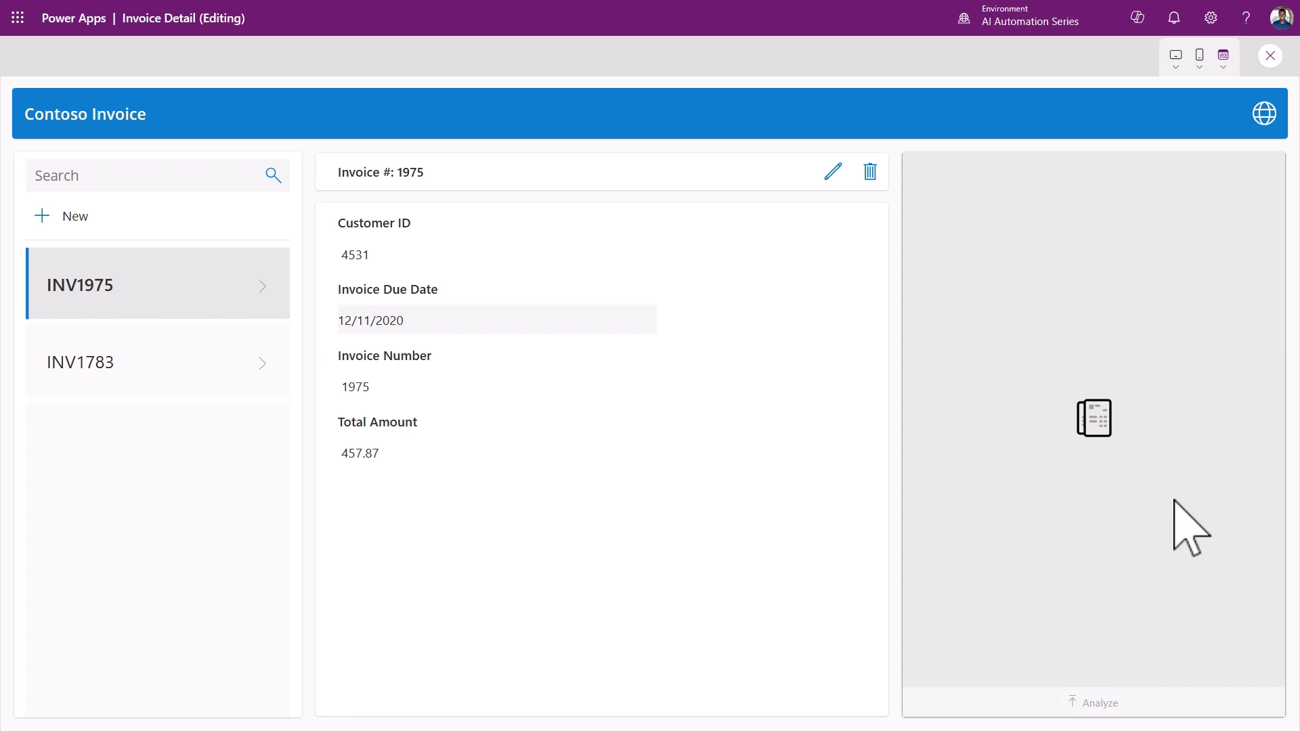
Step: Create a new invoice by analyzing Adatum Invoice 1.pdf with the form processor, save the record, and exit the preview
click(43, 218)
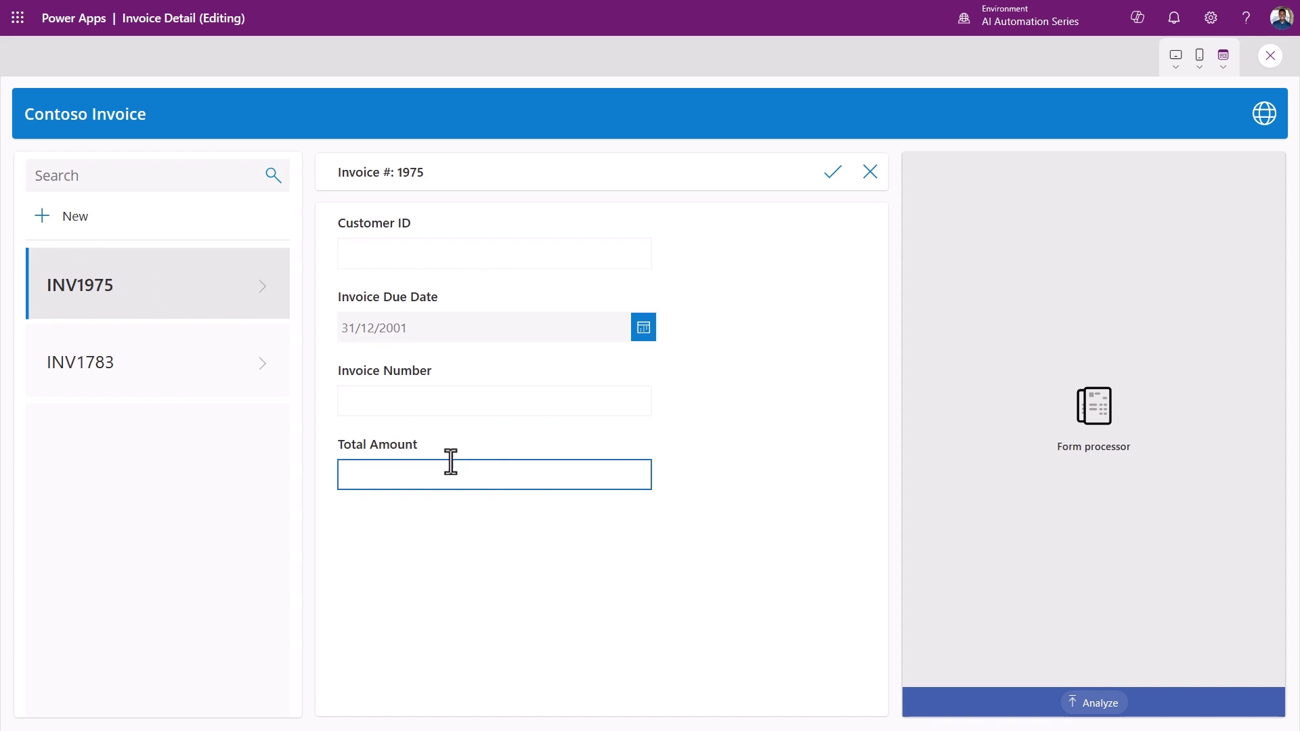
click(1101, 704)
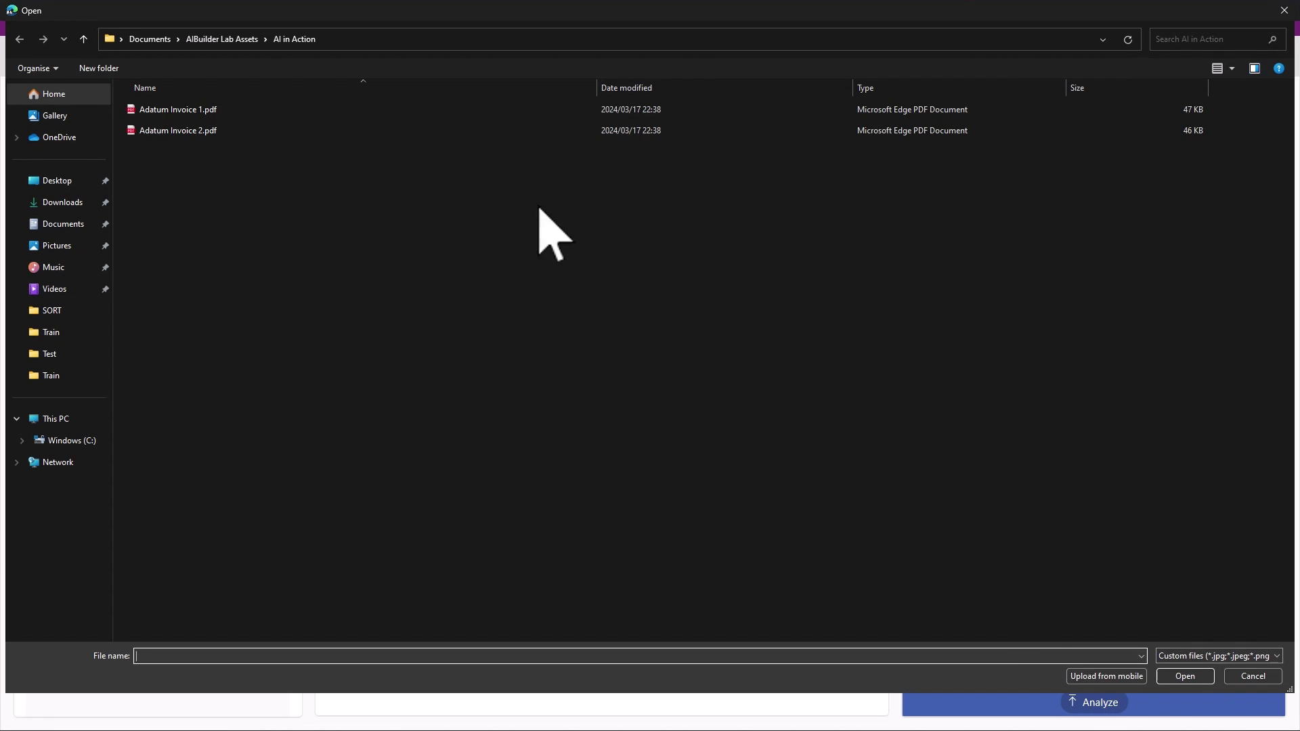
click(255, 110)
click(1183, 680)
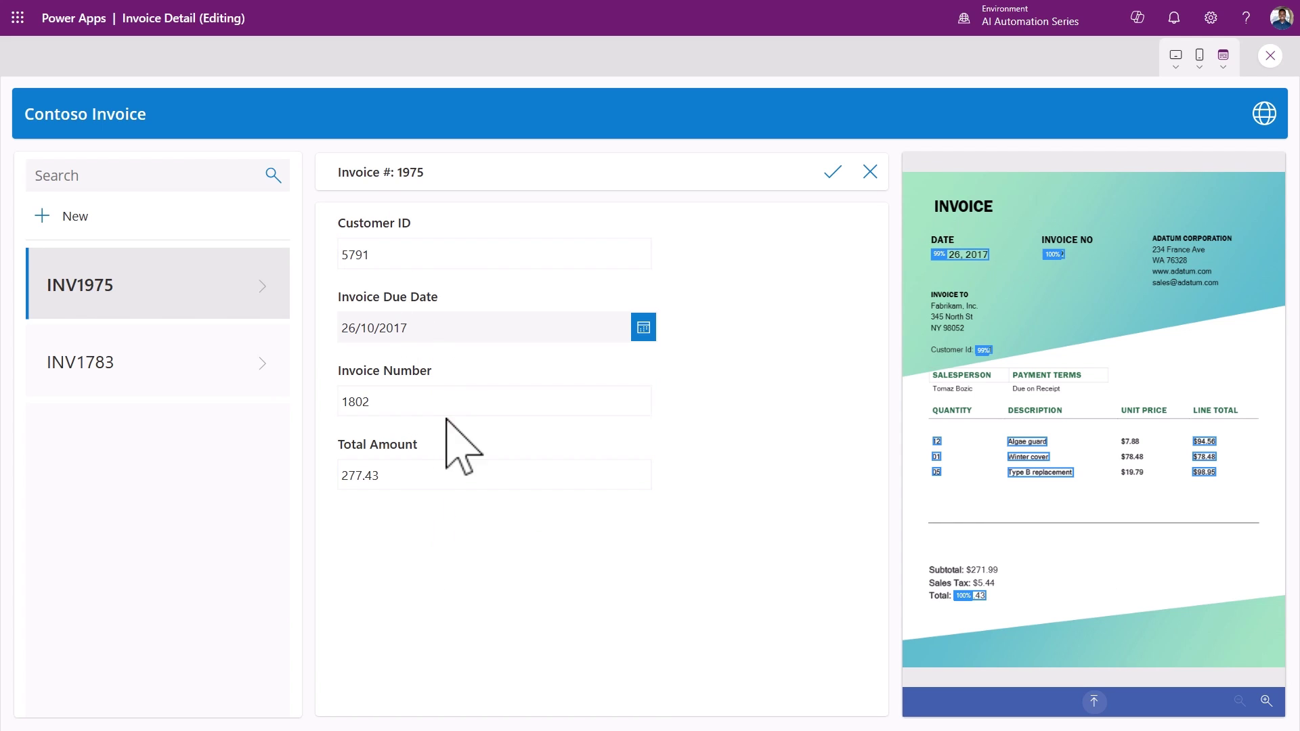
click(837, 175)
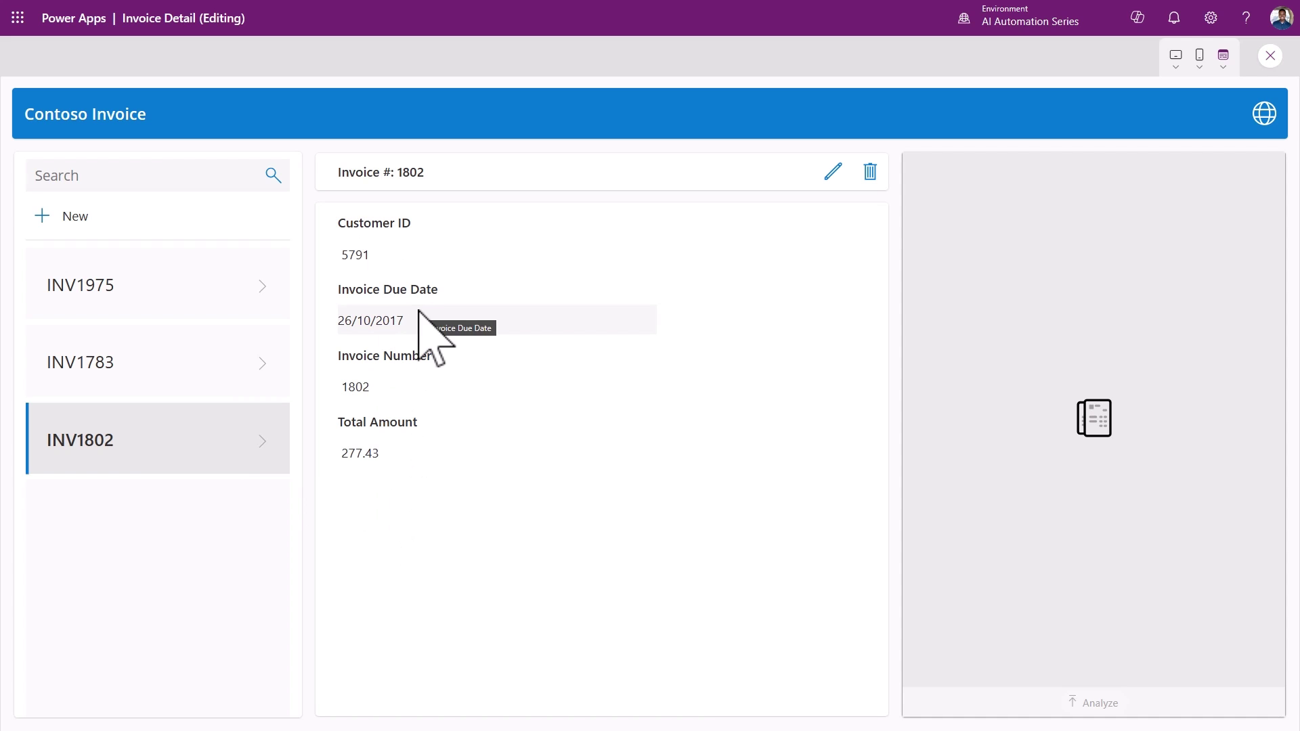
click(1270, 56)
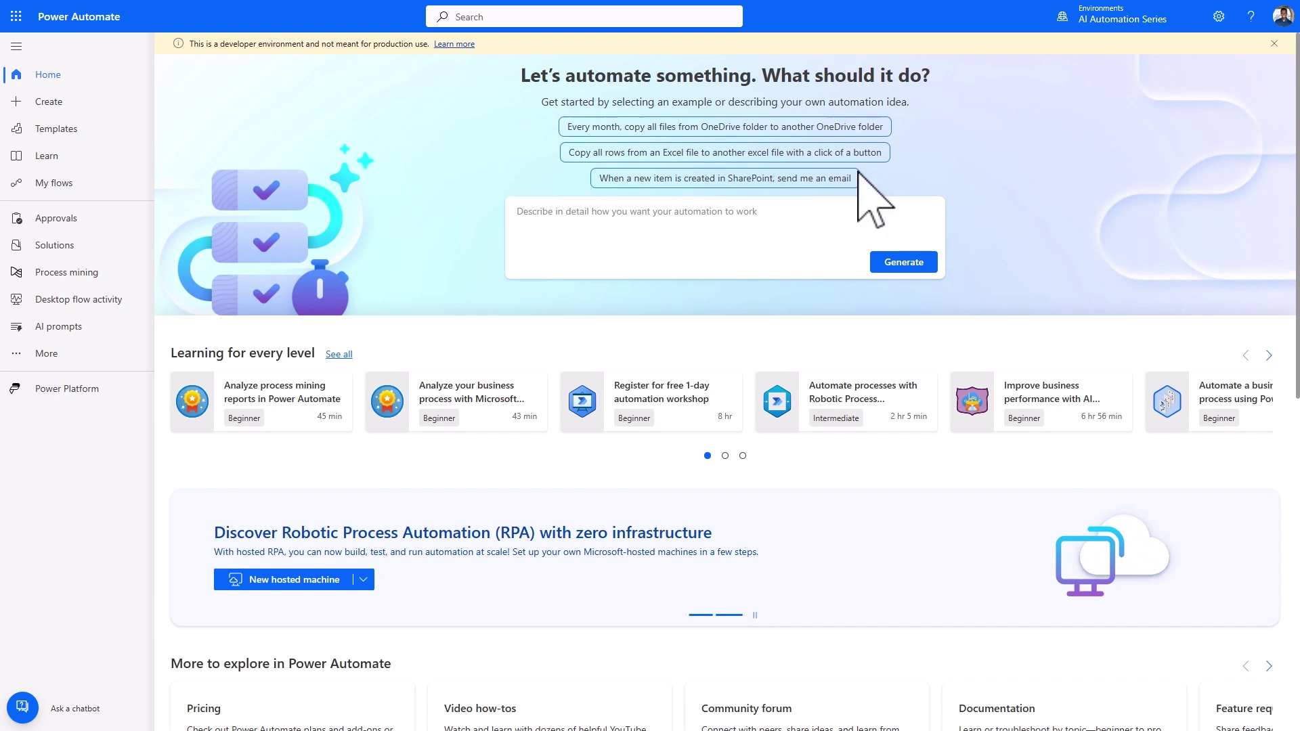
Step: Start an automated cloud flow in Power Automate and name it Extract Invoice Data from Email
click(49, 102)
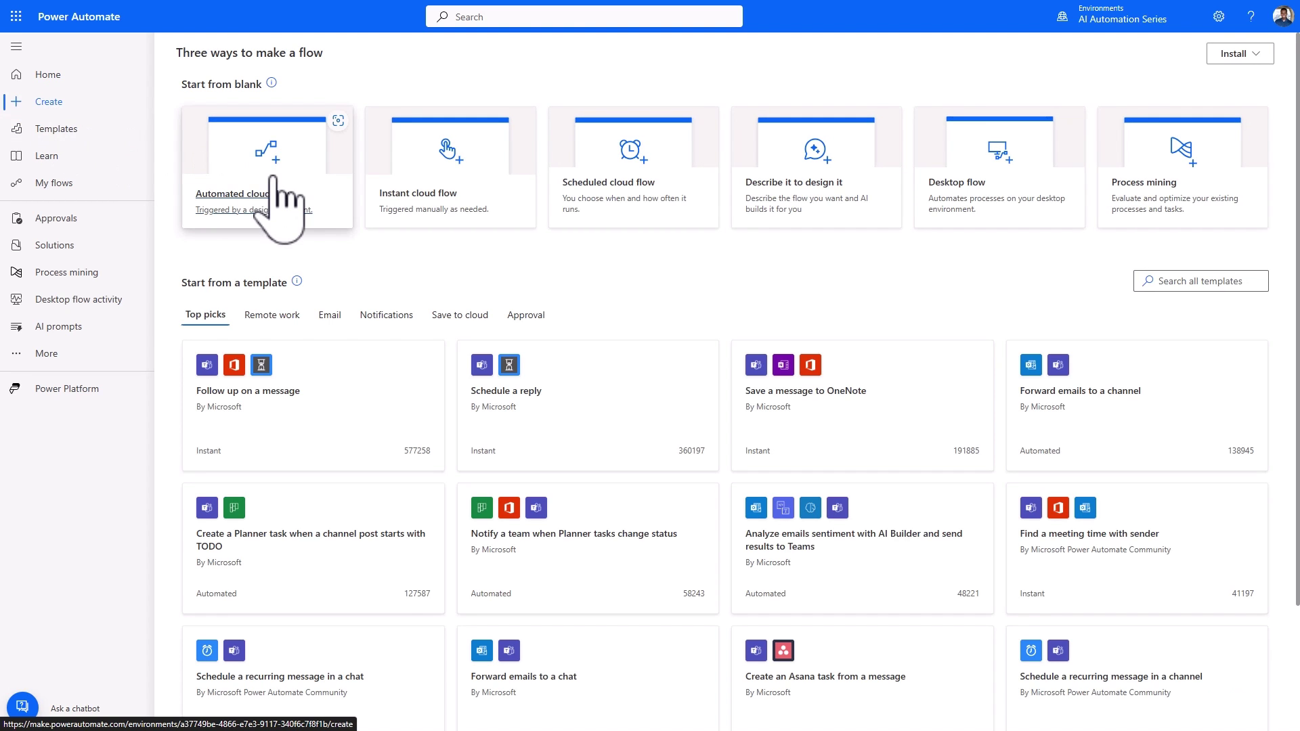
click(278, 196)
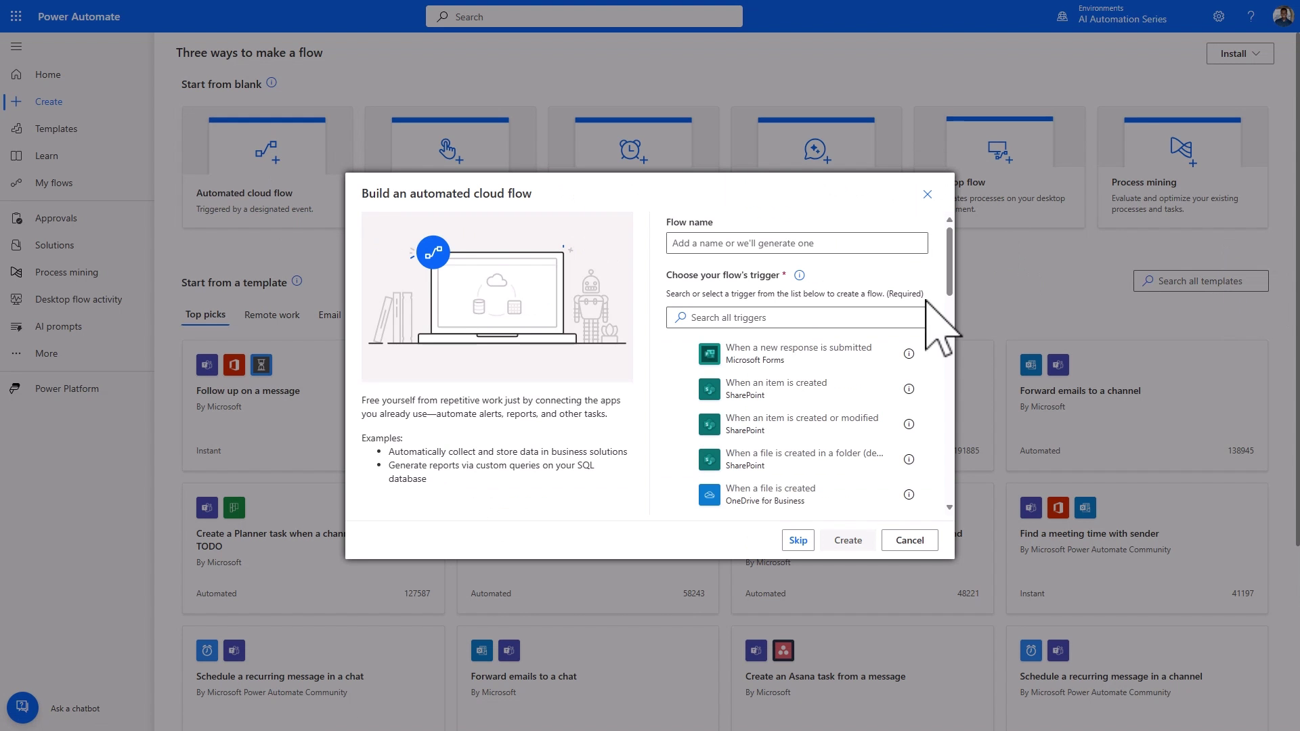
click(718, 243)
text(Extract Invoice Data from Email)
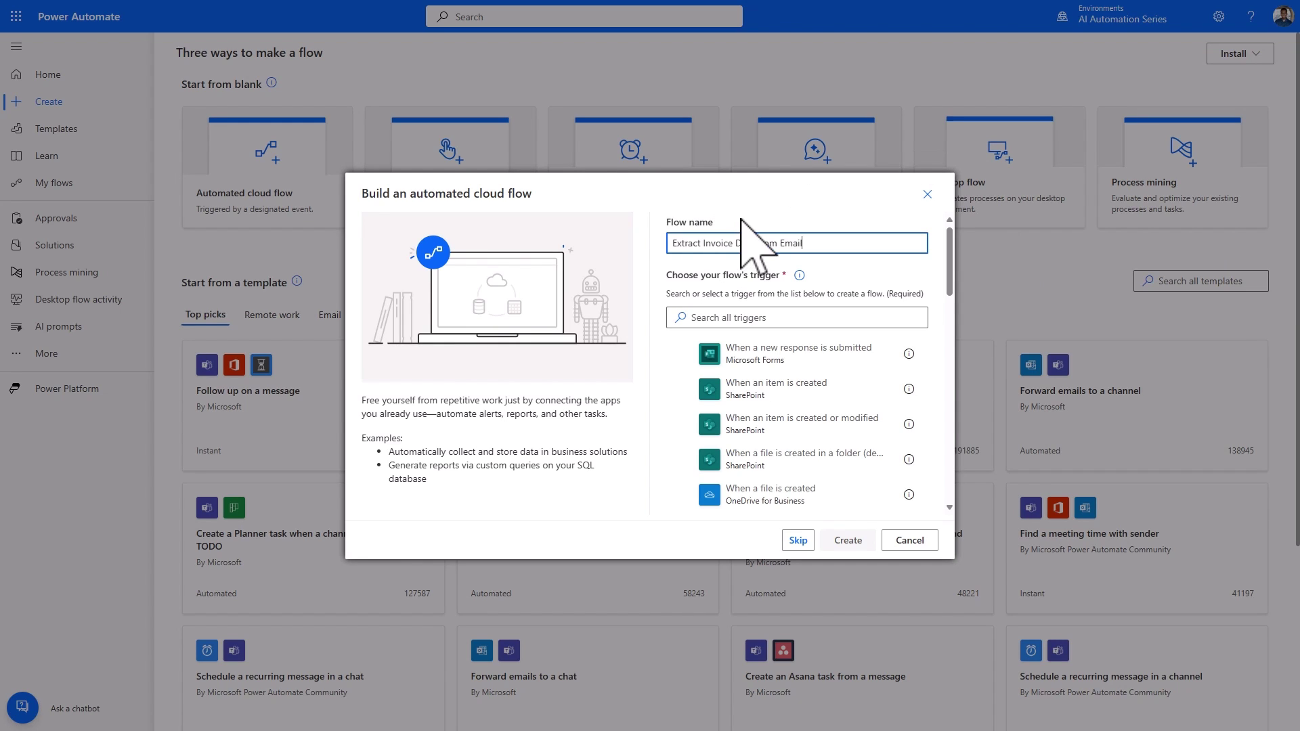
click(749, 211)
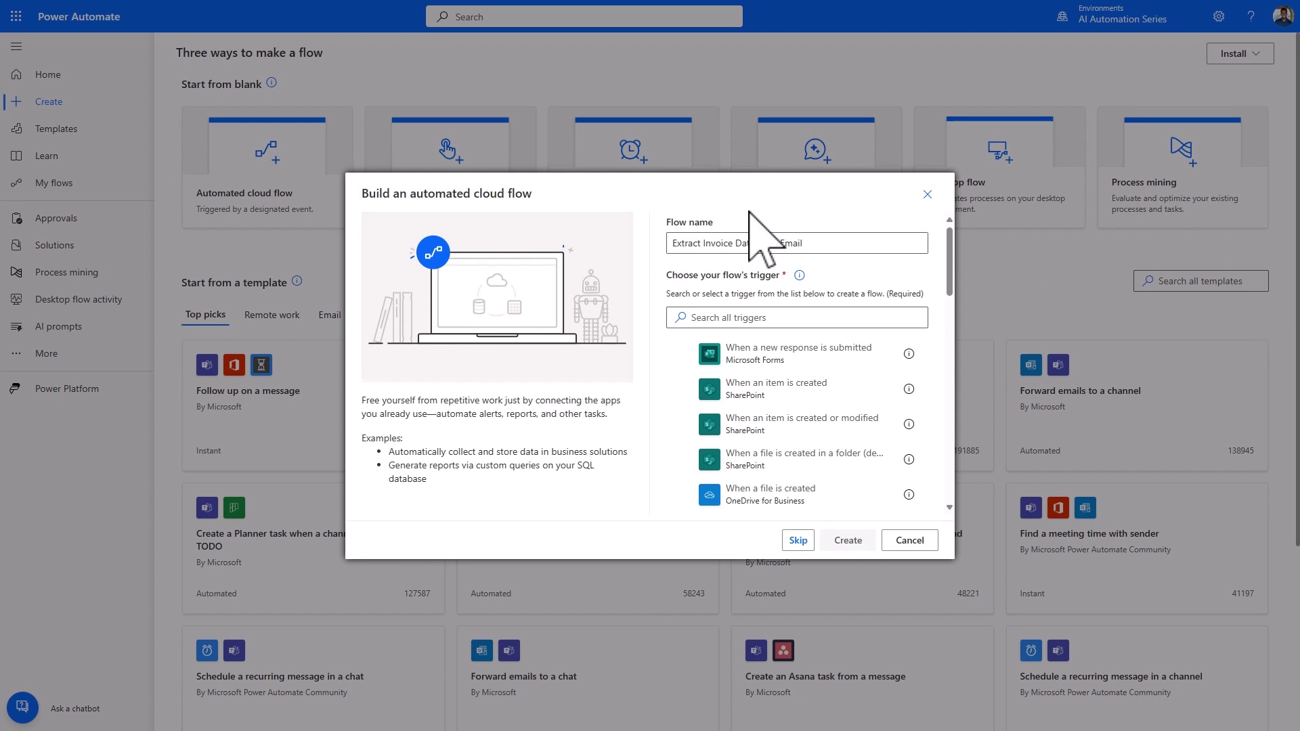
Step: Choose the Office 365 Outlook trigger When a new email arrives (V3) and create the automated flow
click(771, 323)
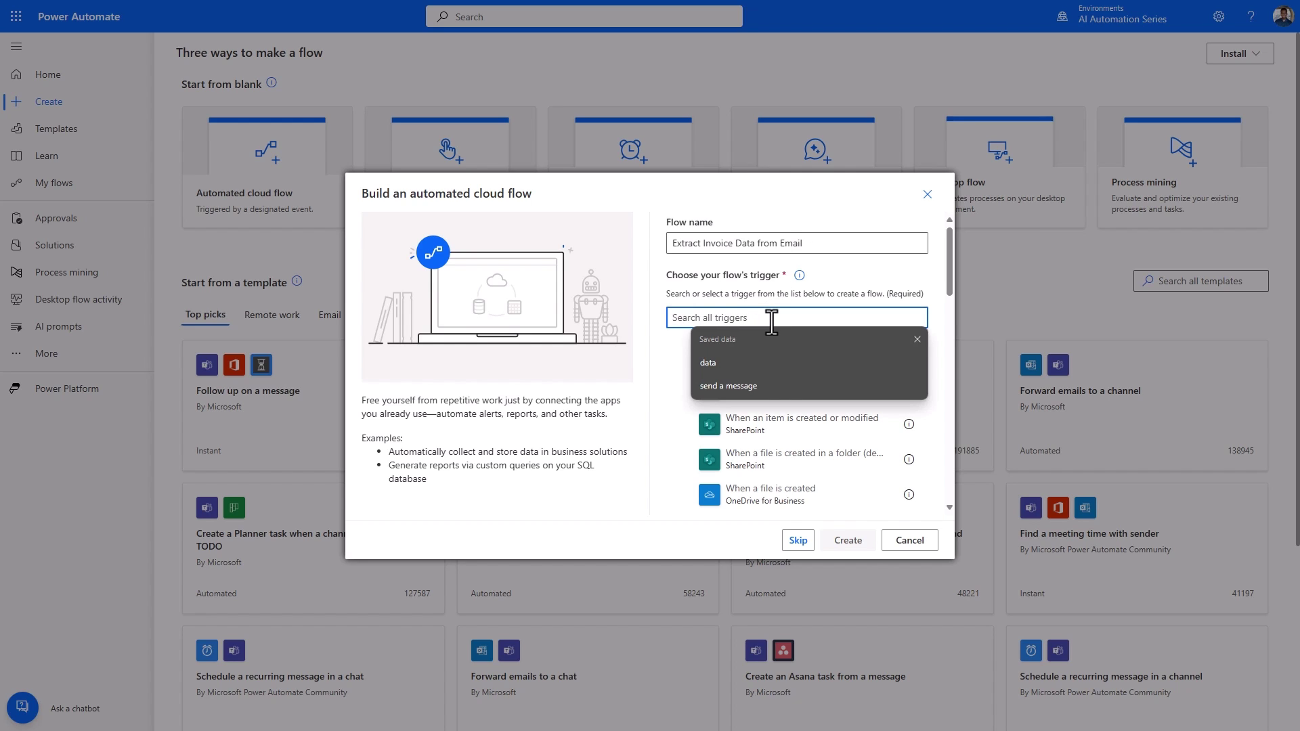
text(when)
text( a ne)
key(BackSpace)
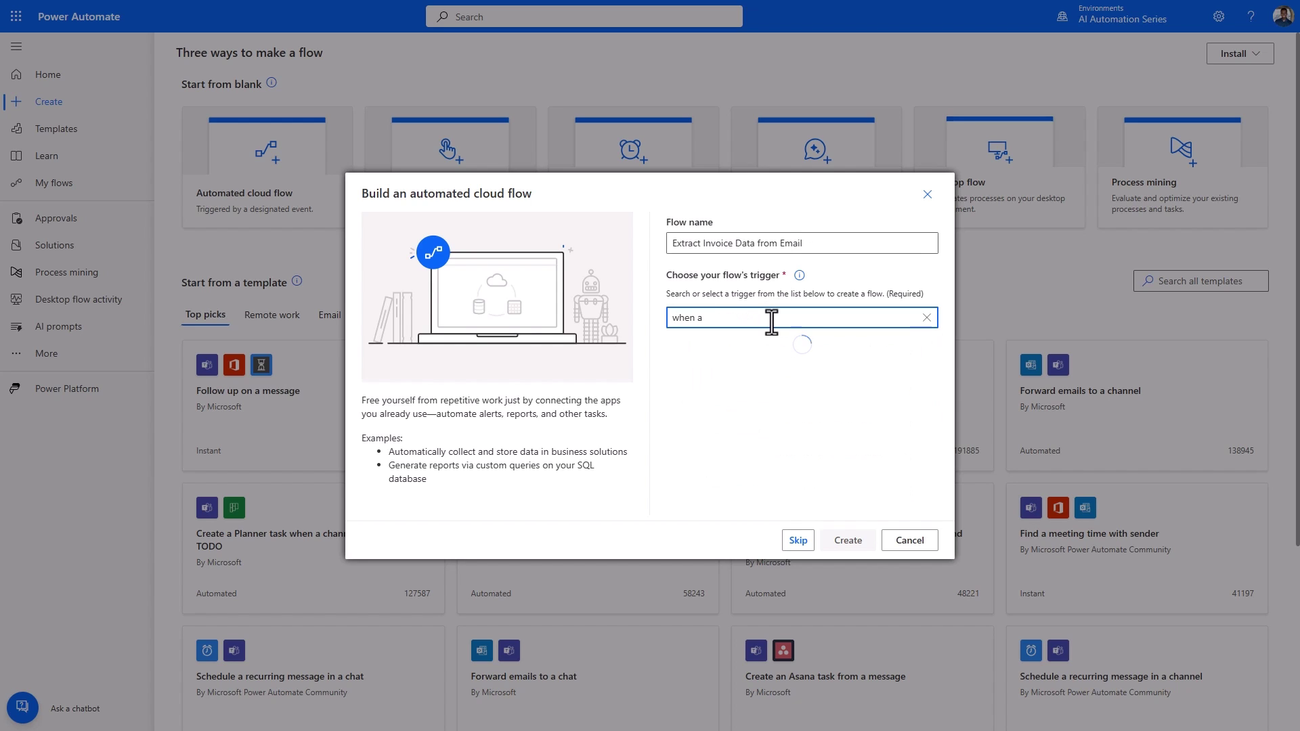
text(new email a)
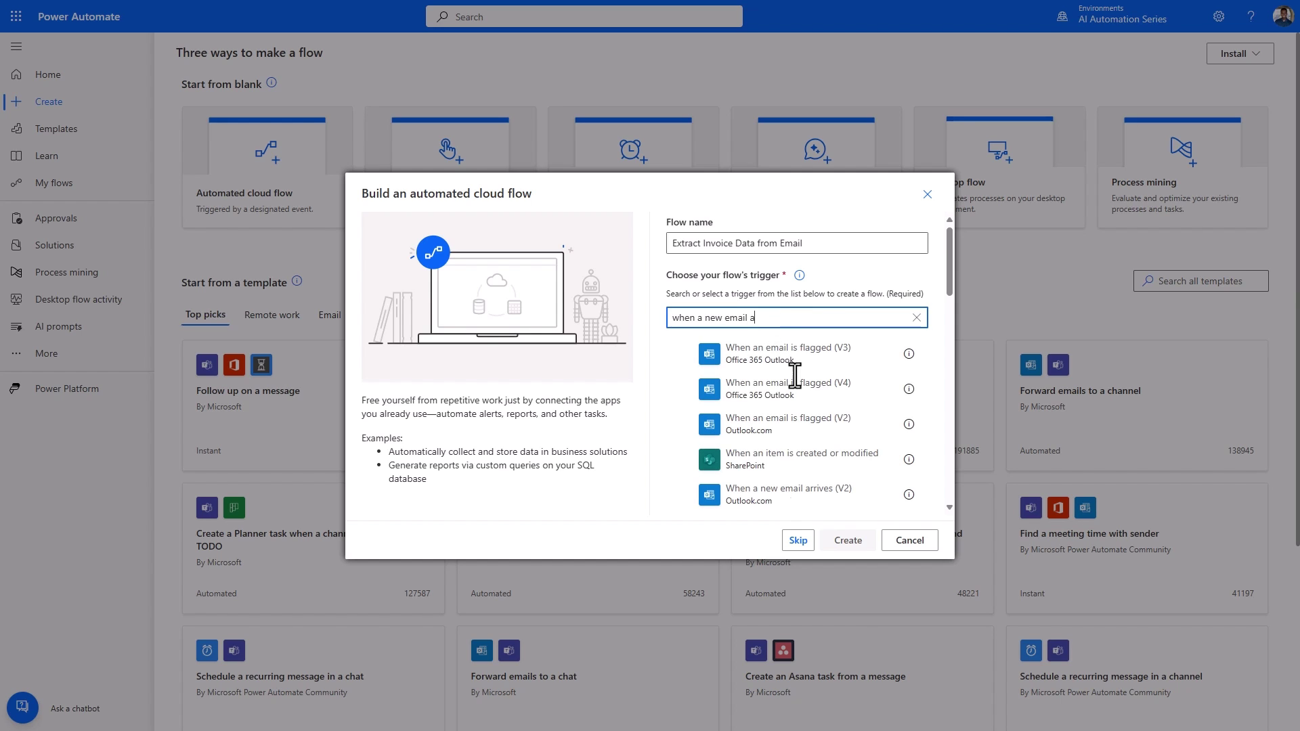
click(789, 391)
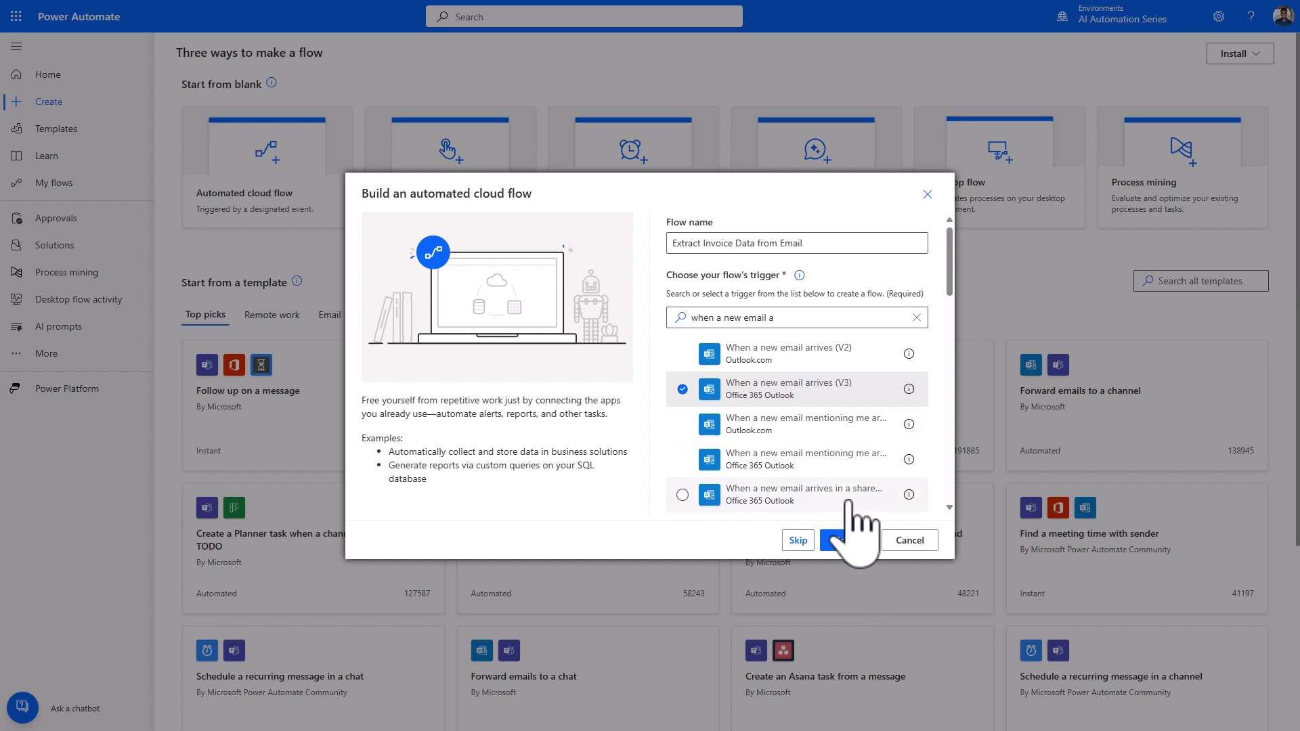
click(847, 540)
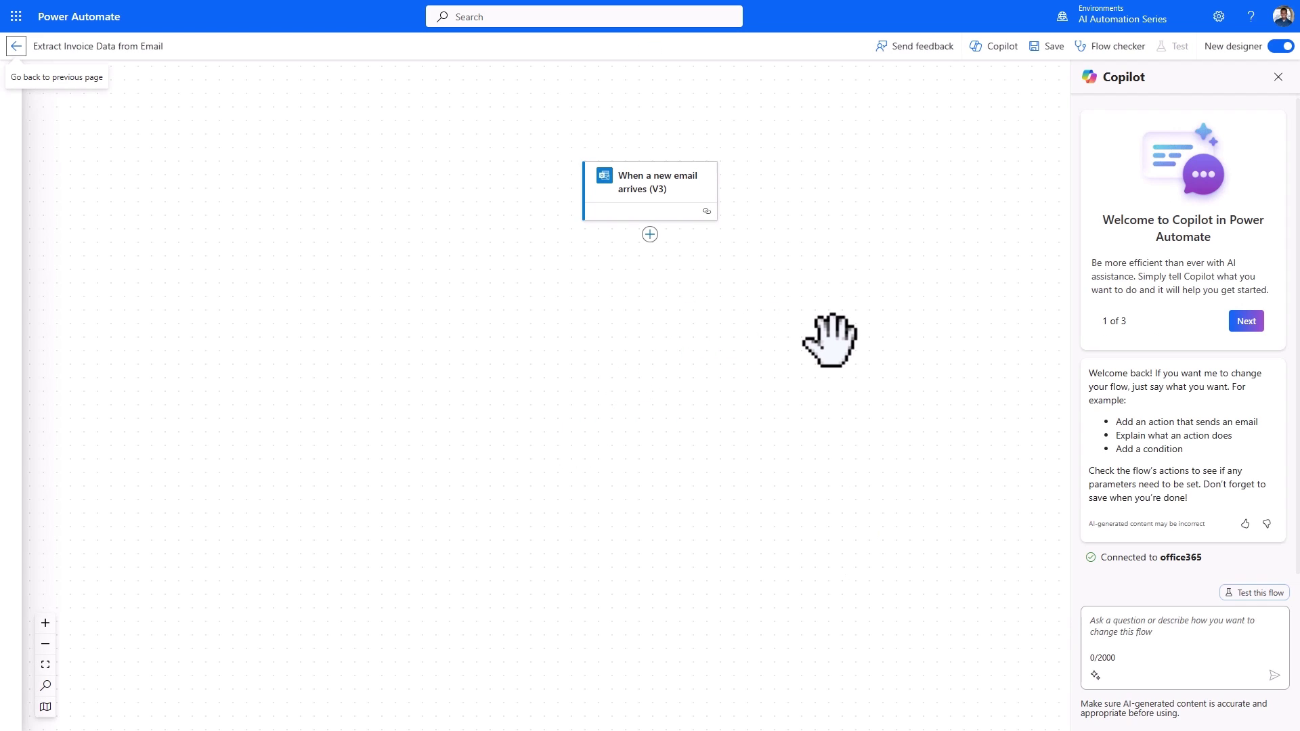
Step: Add the advanced parameters Include Attachments, Subject Filter, Only with Attachments and Folder to the new email trigger
click(651, 183)
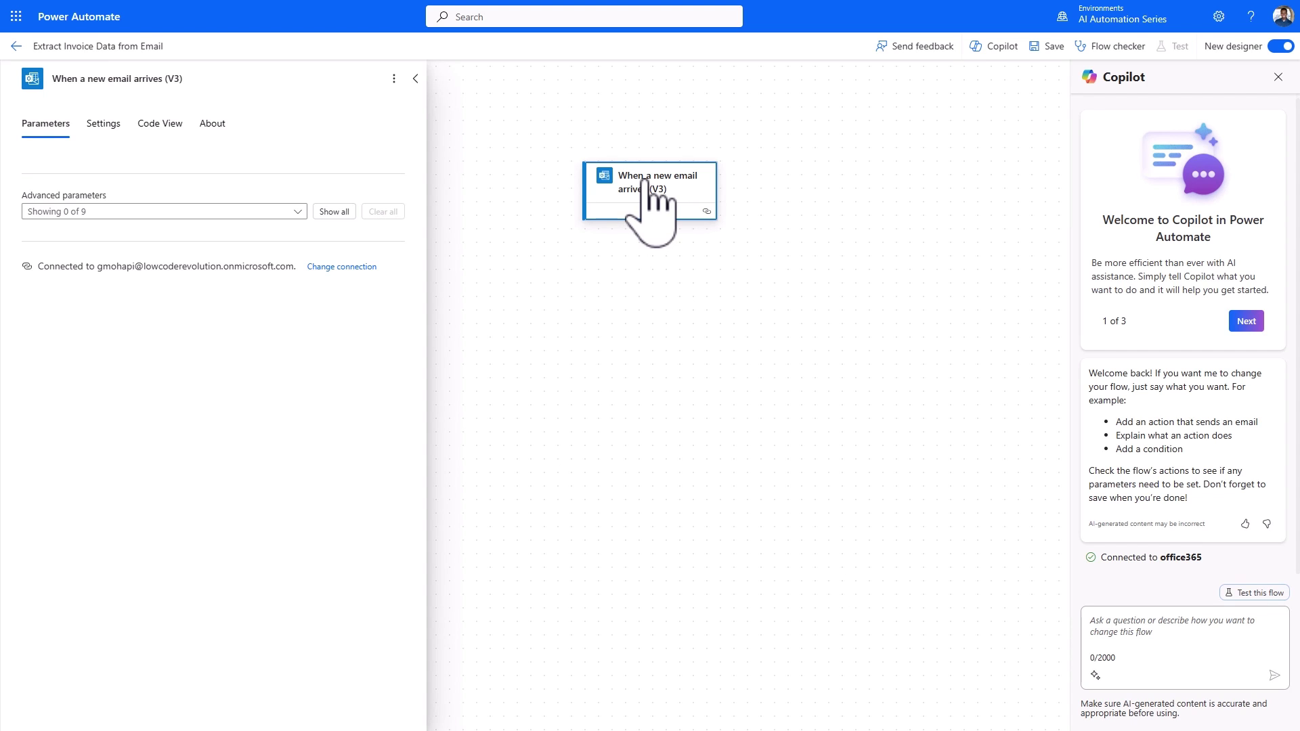
click(298, 212)
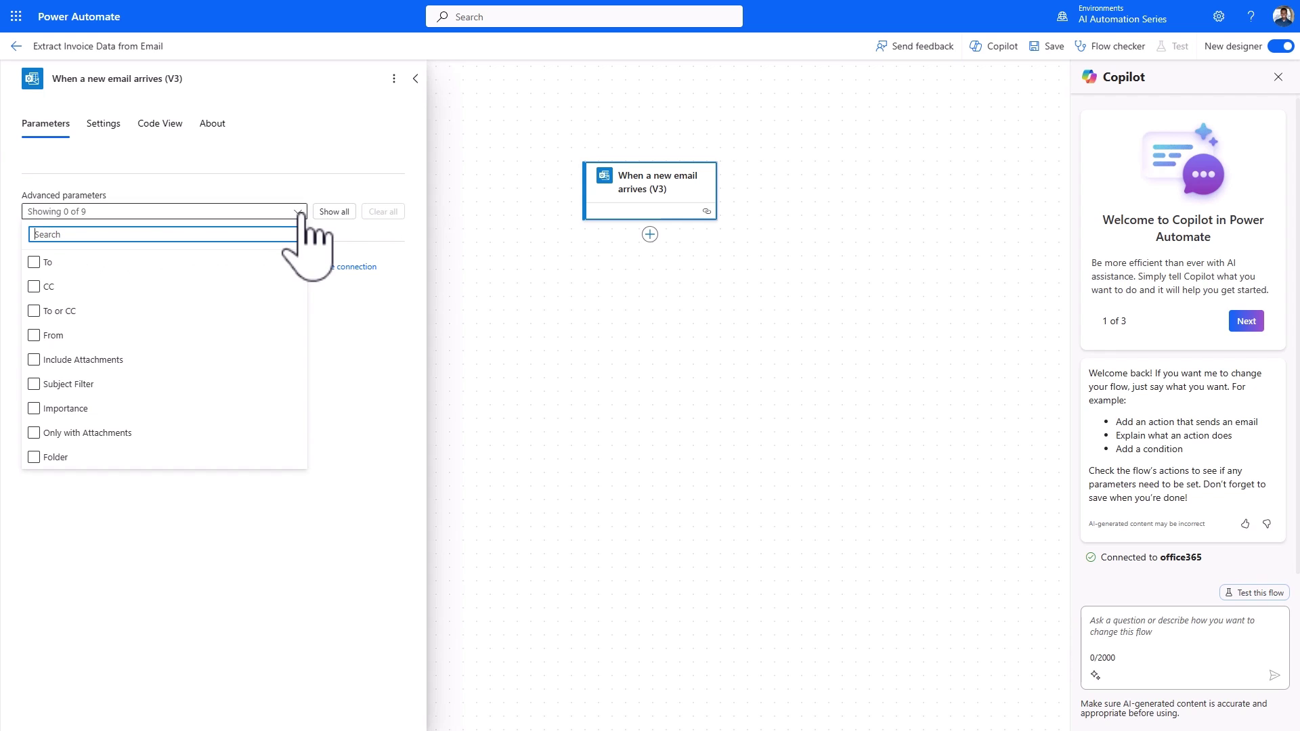
click(91, 361)
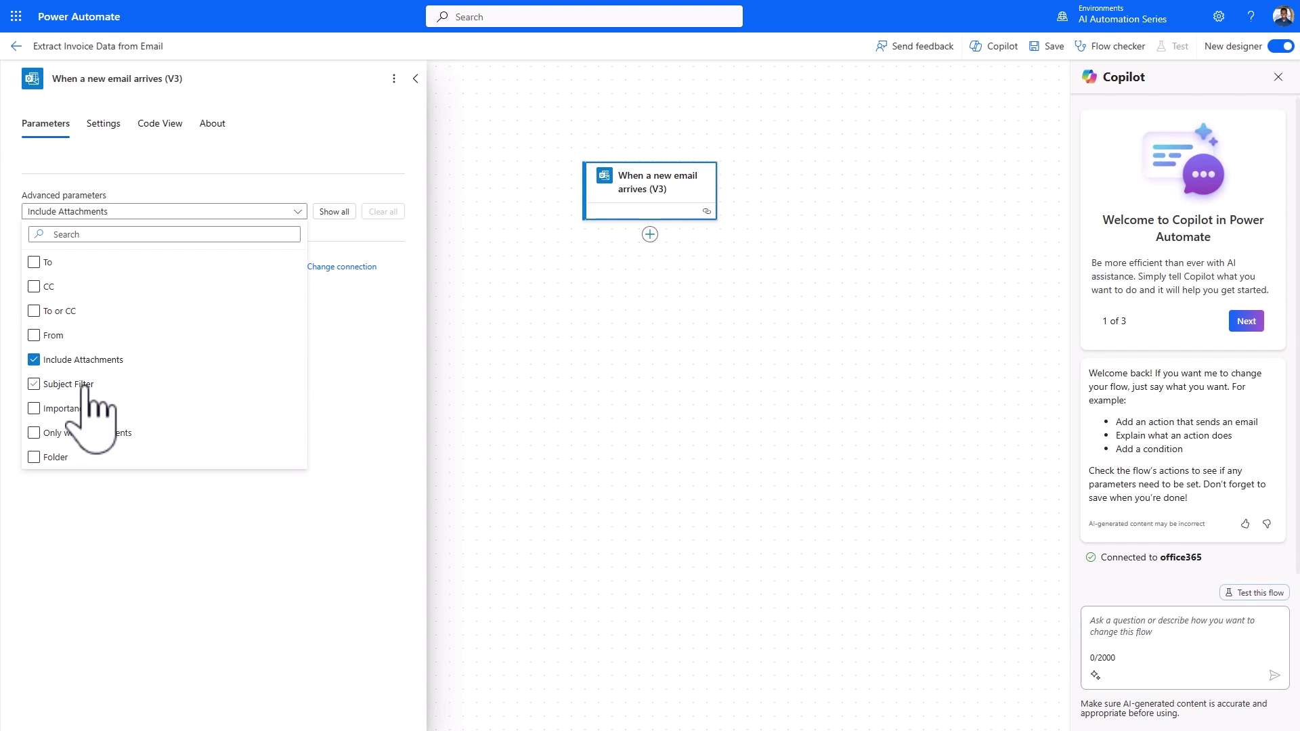
click(86, 385)
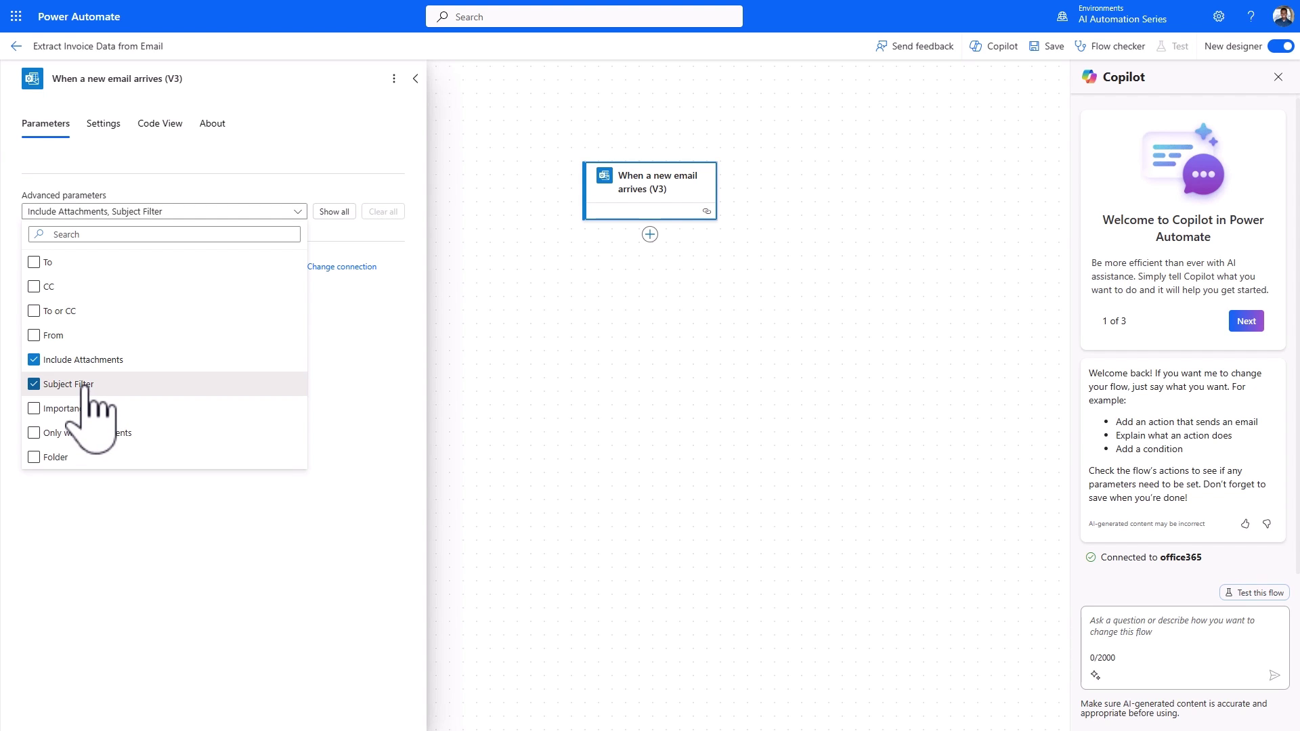
click(81, 434)
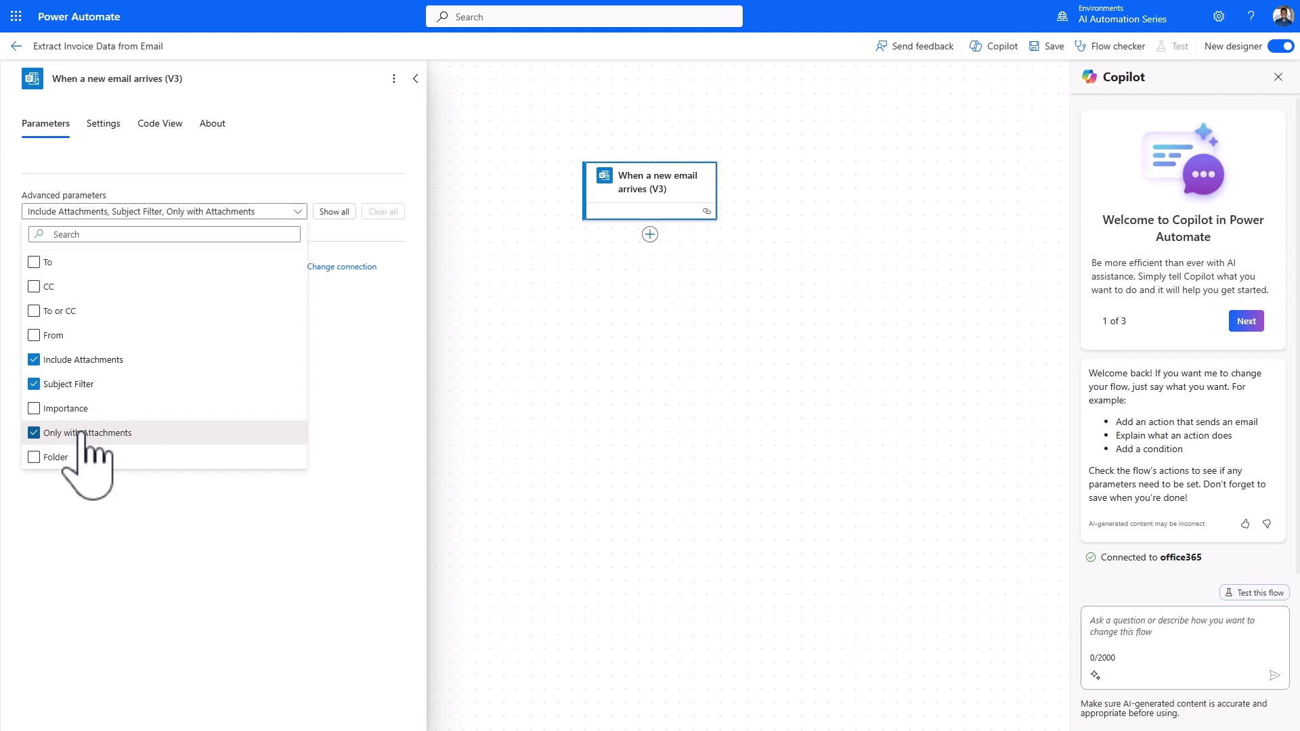
click(59, 458)
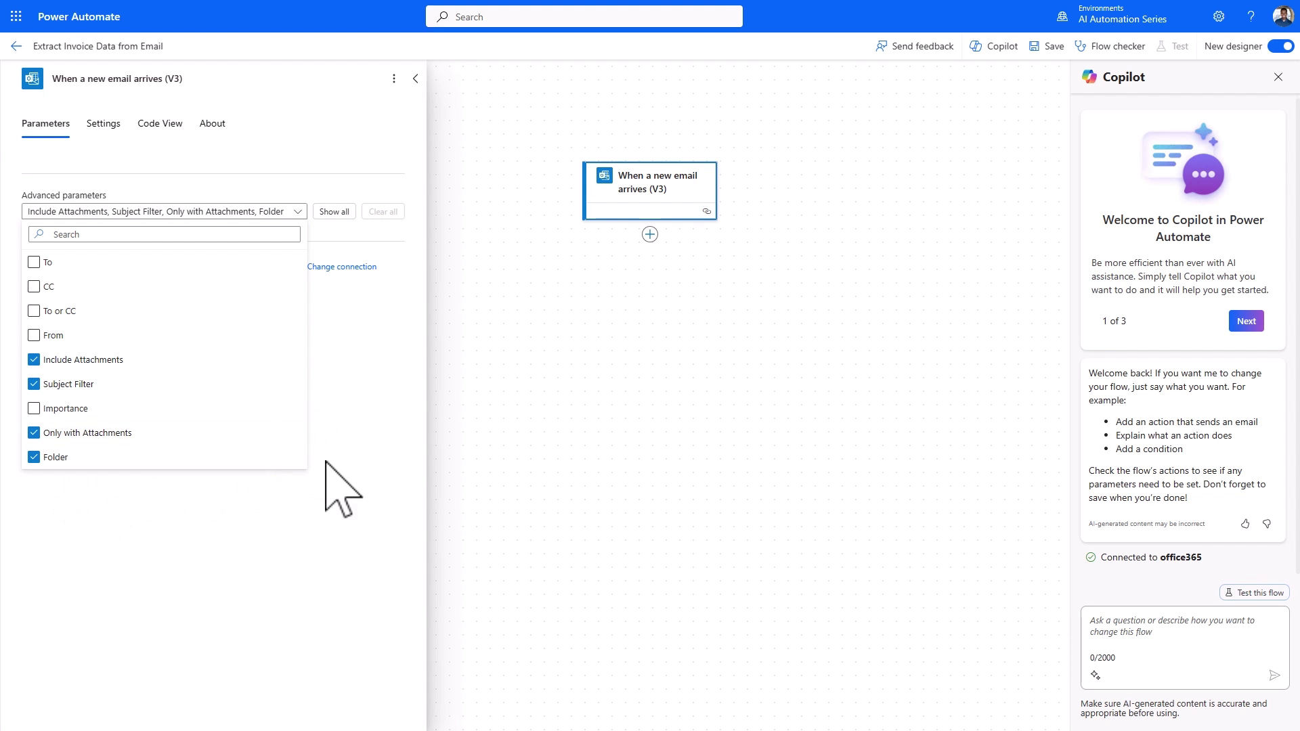
click(346, 538)
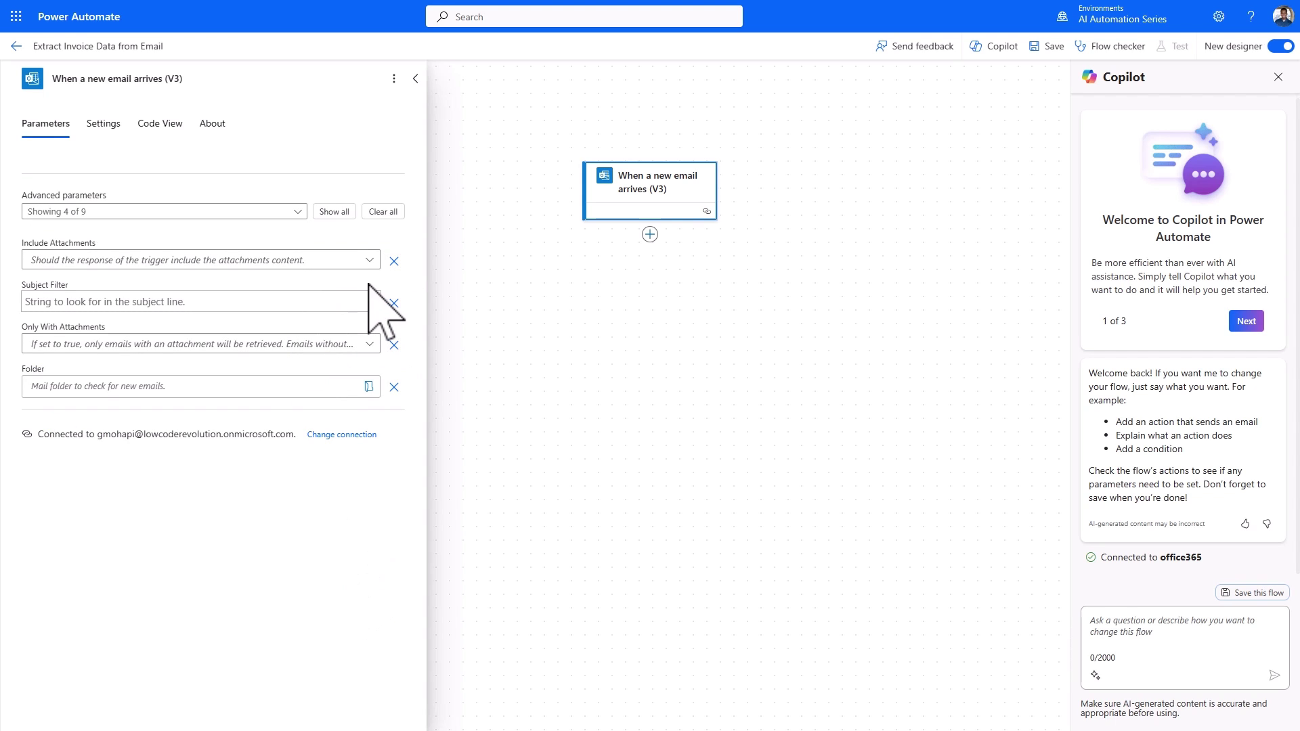
Step: Set the trigger's Include Attachments and Only With Attachments to Yes and Subject Filter to Invoice, and open the mail folder choices
click(368, 261)
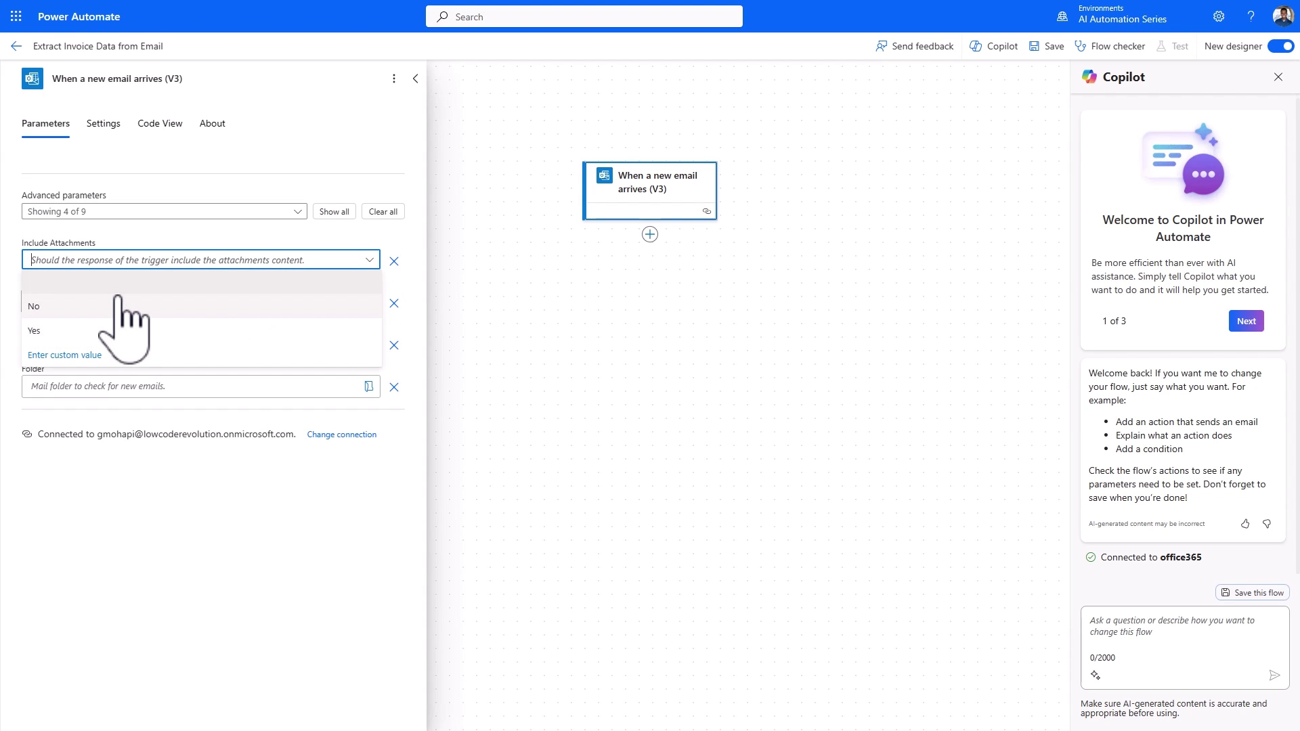
click(39, 330)
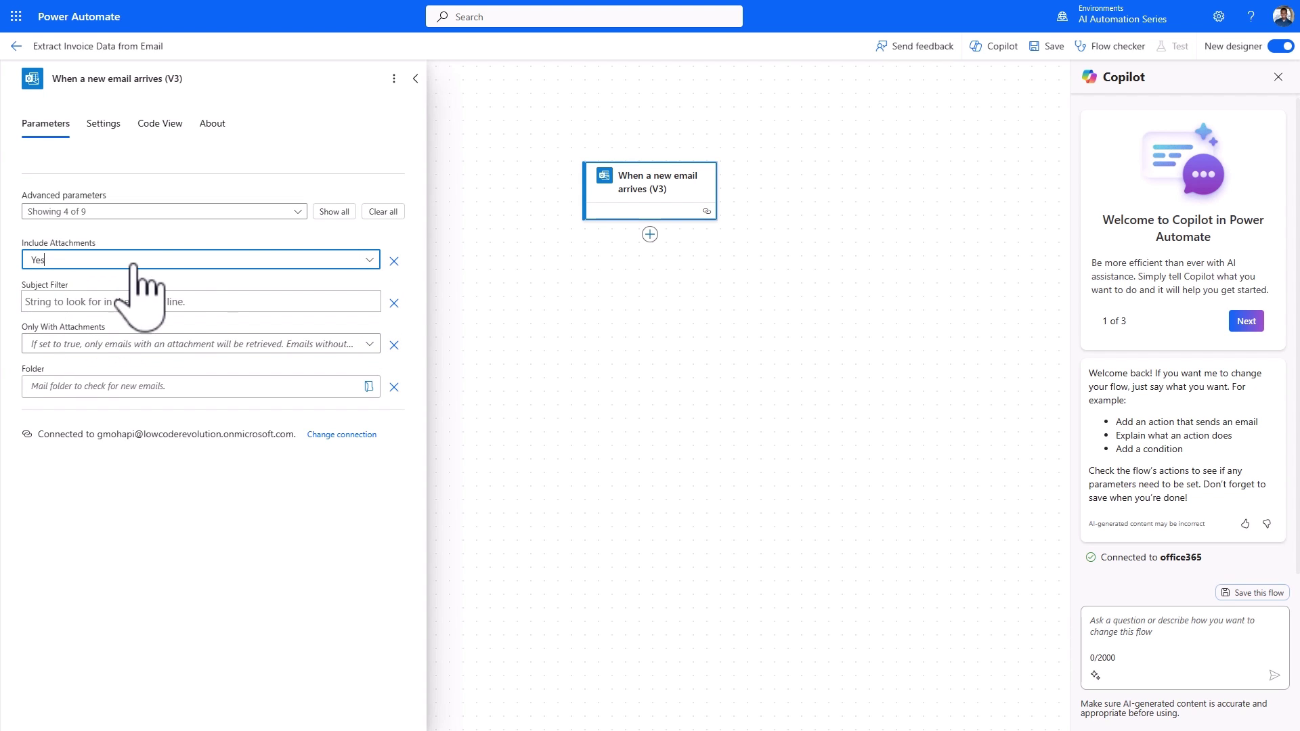
click(220, 305)
text(In)
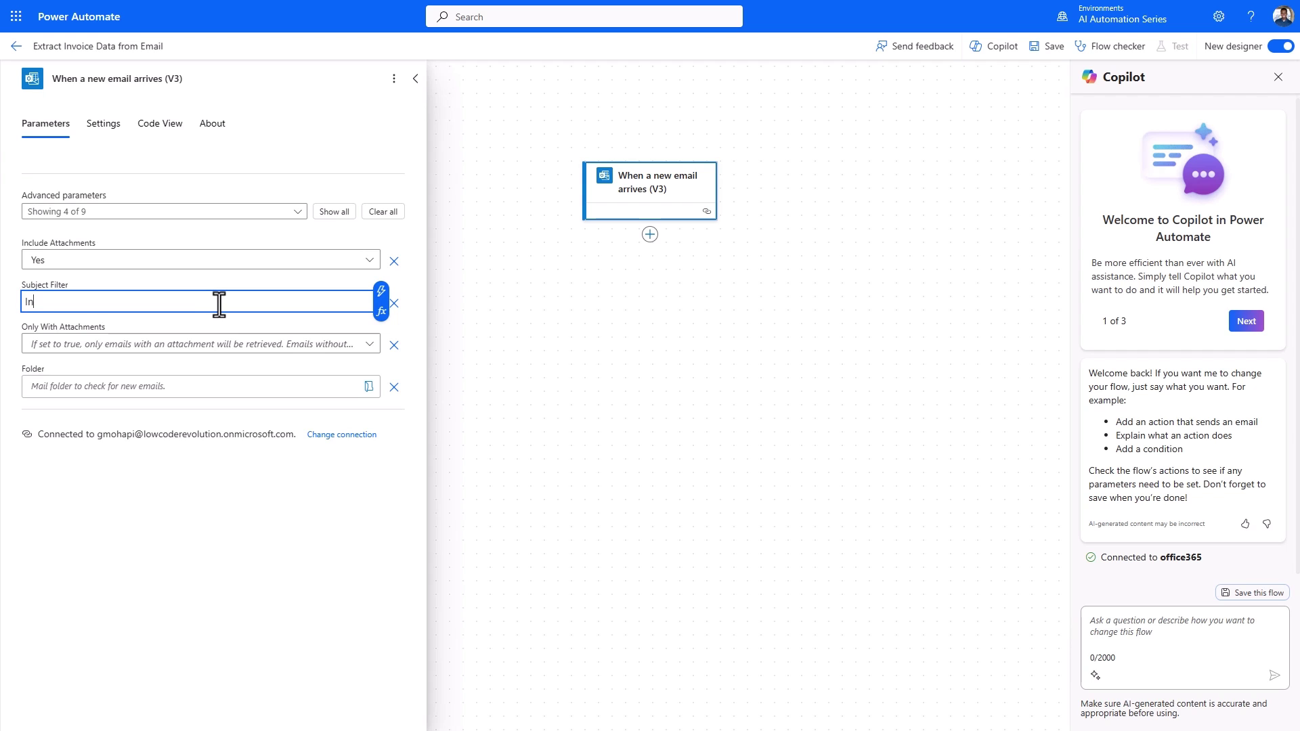
text(voice)
click(369, 344)
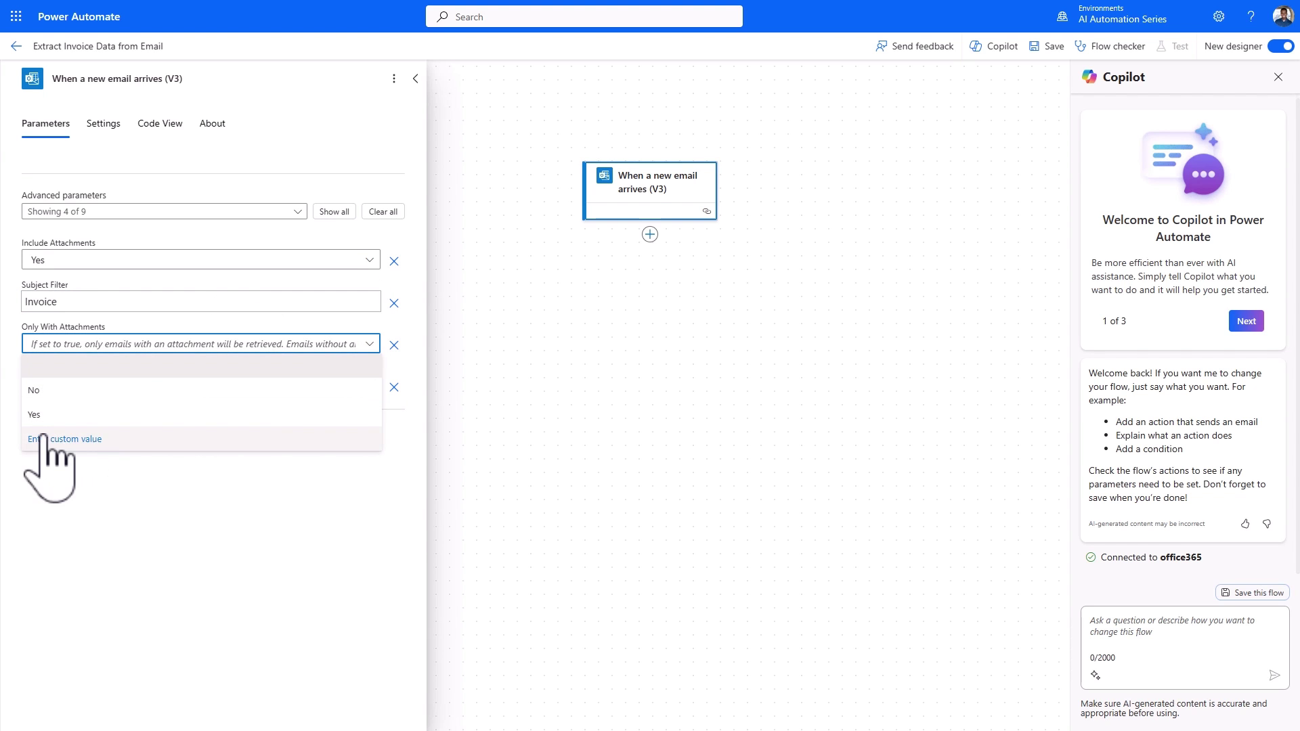
click(35, 414)
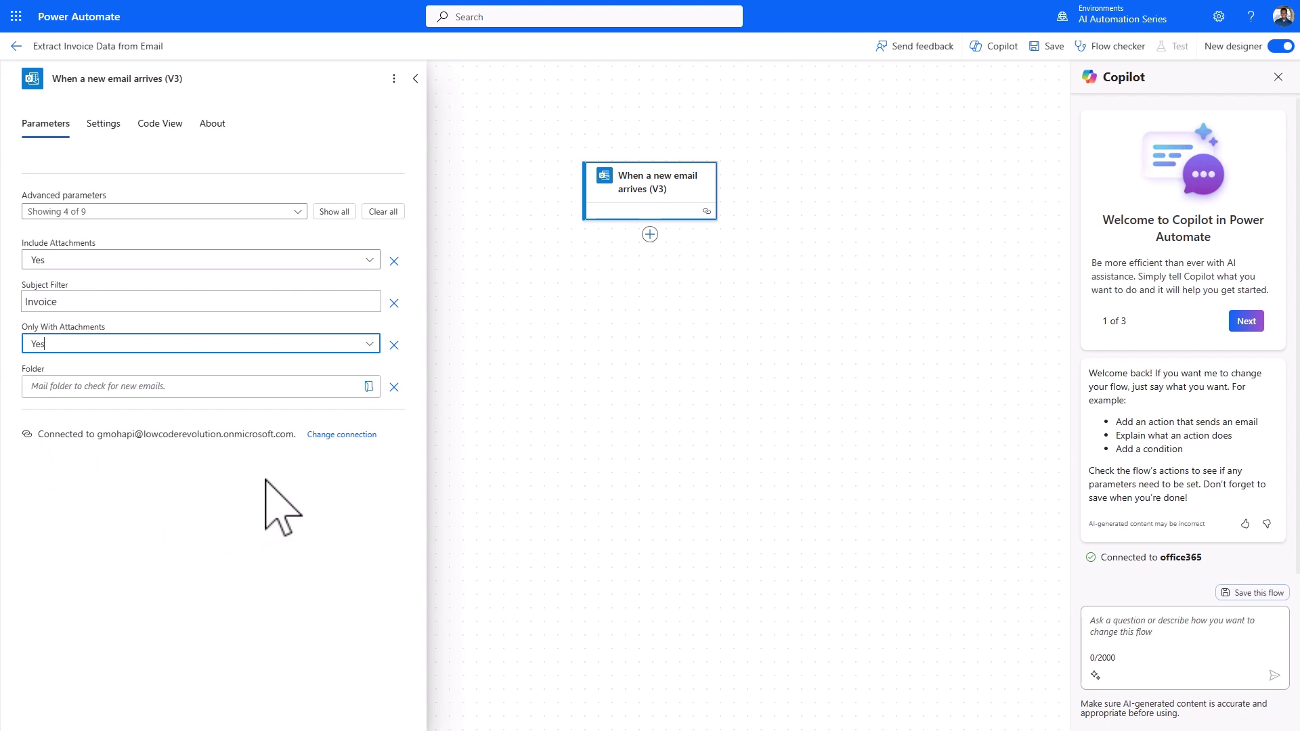
click(369, 386)
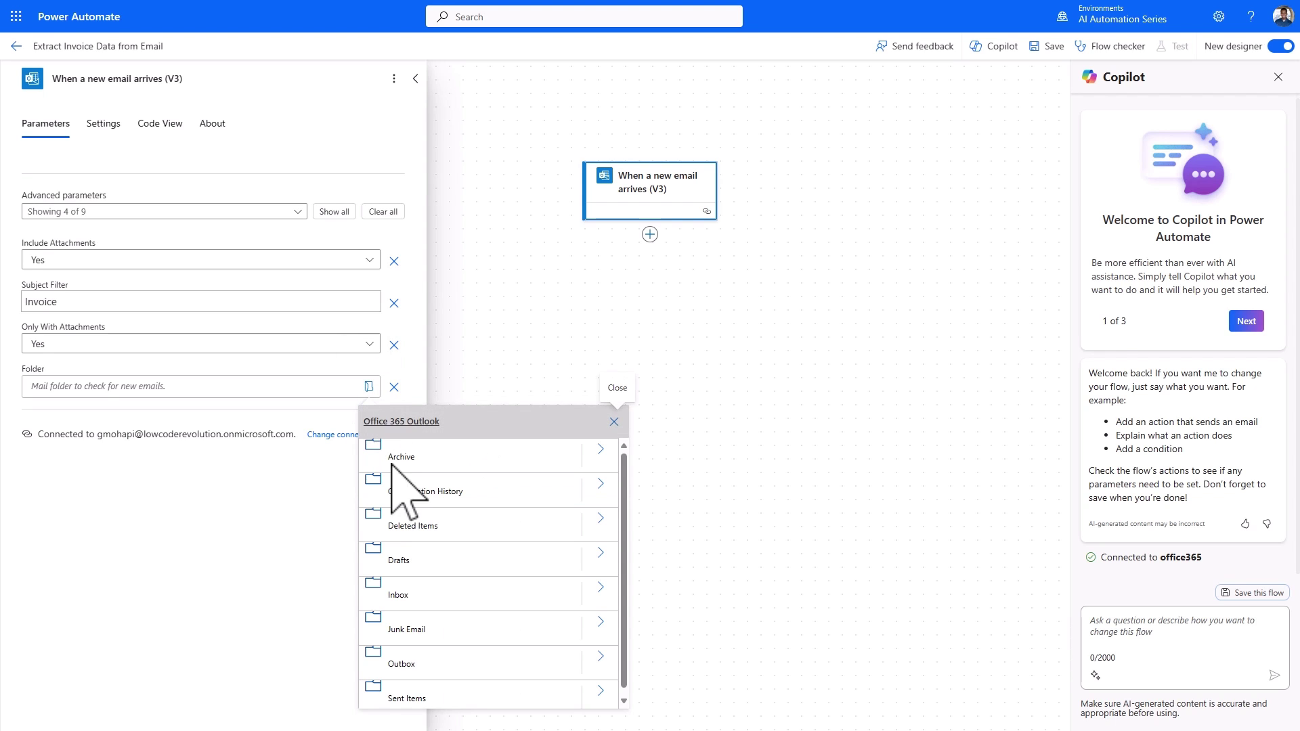
click(650, 384)
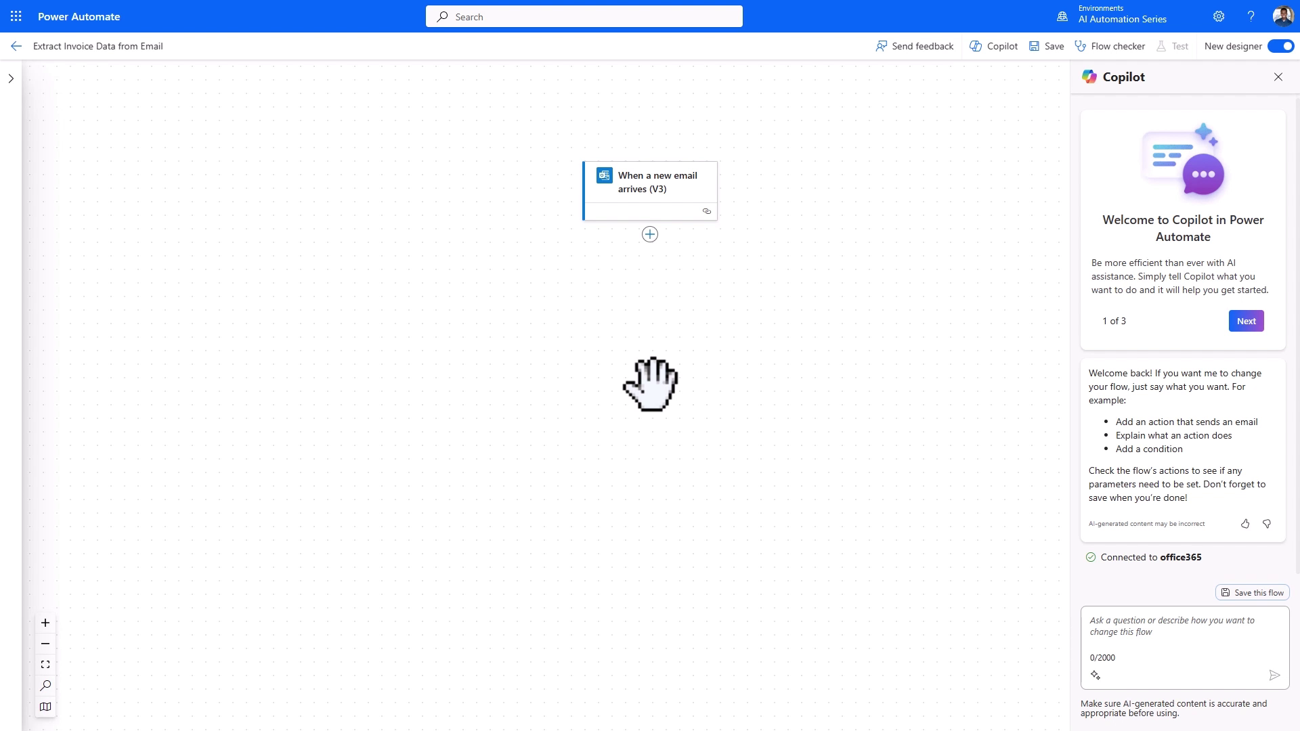
Step: Add the AI Builder action Extract information from documents below the new email trigger
click(650, 235)
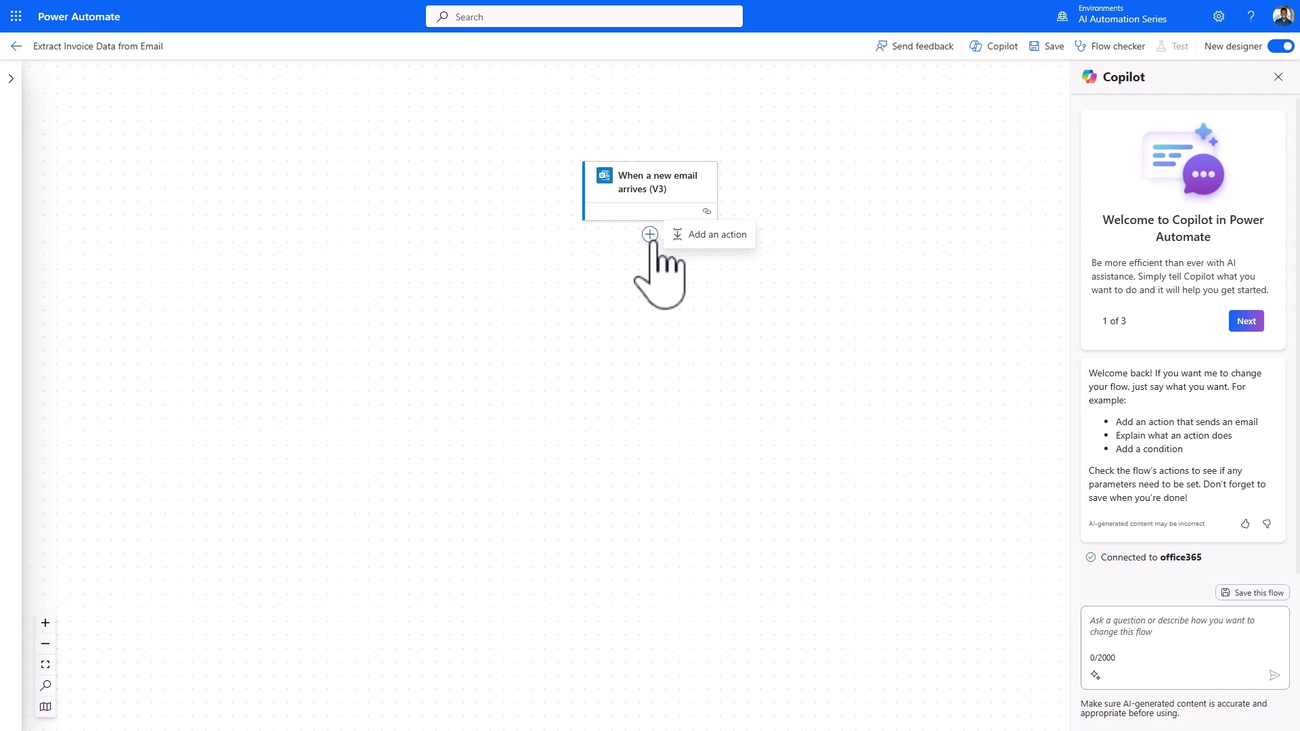
click(687, 237)
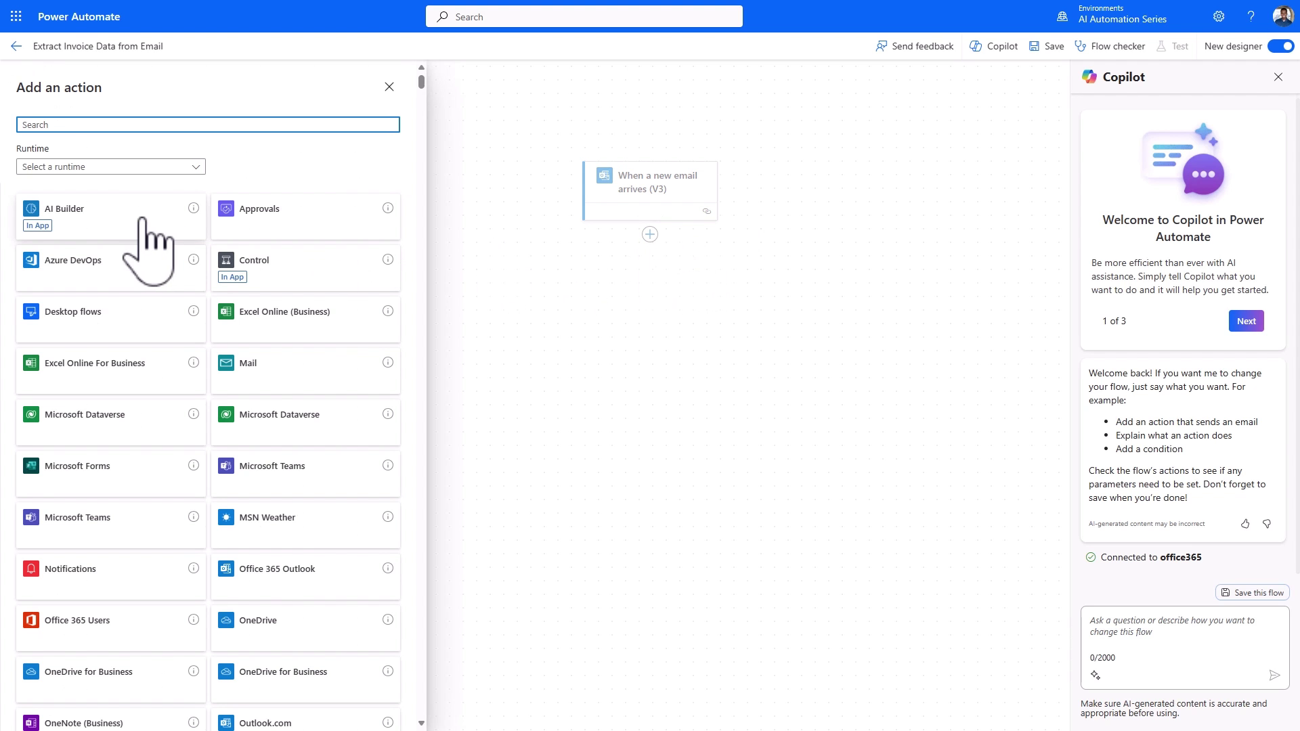
click(110, 218)
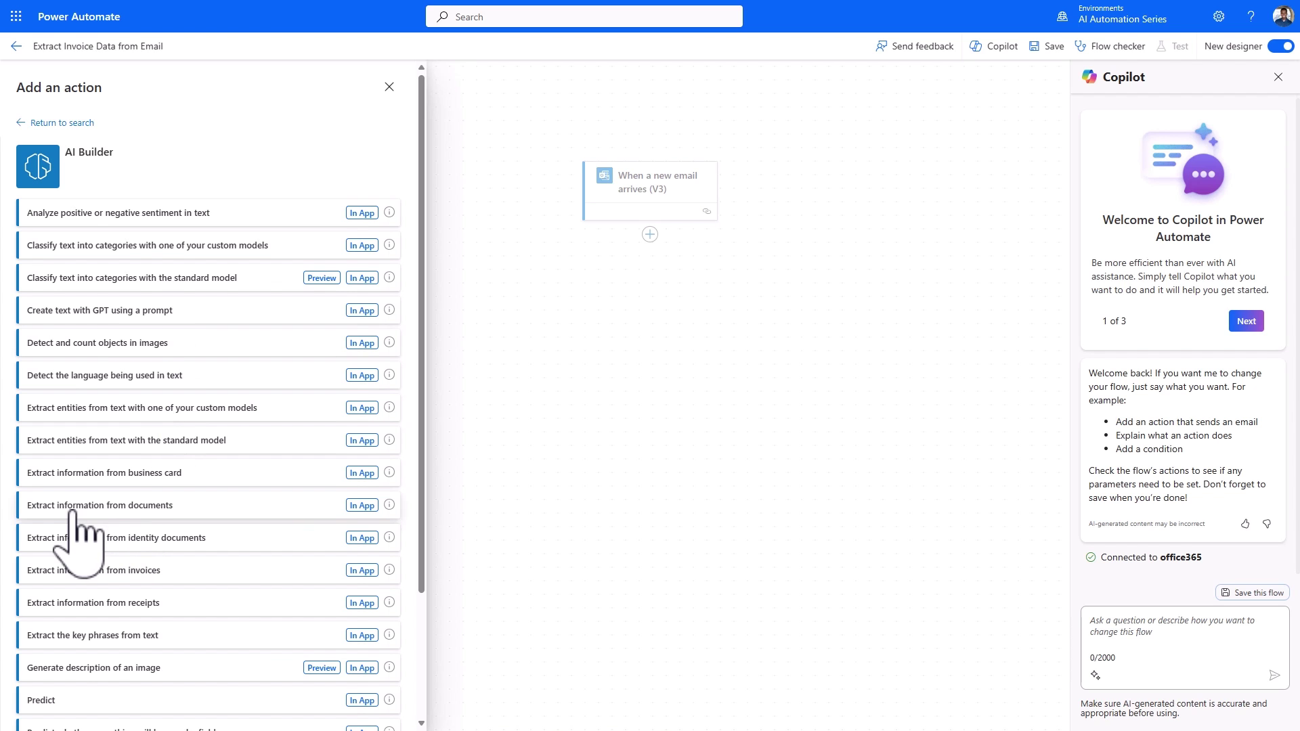
click(140, 505)
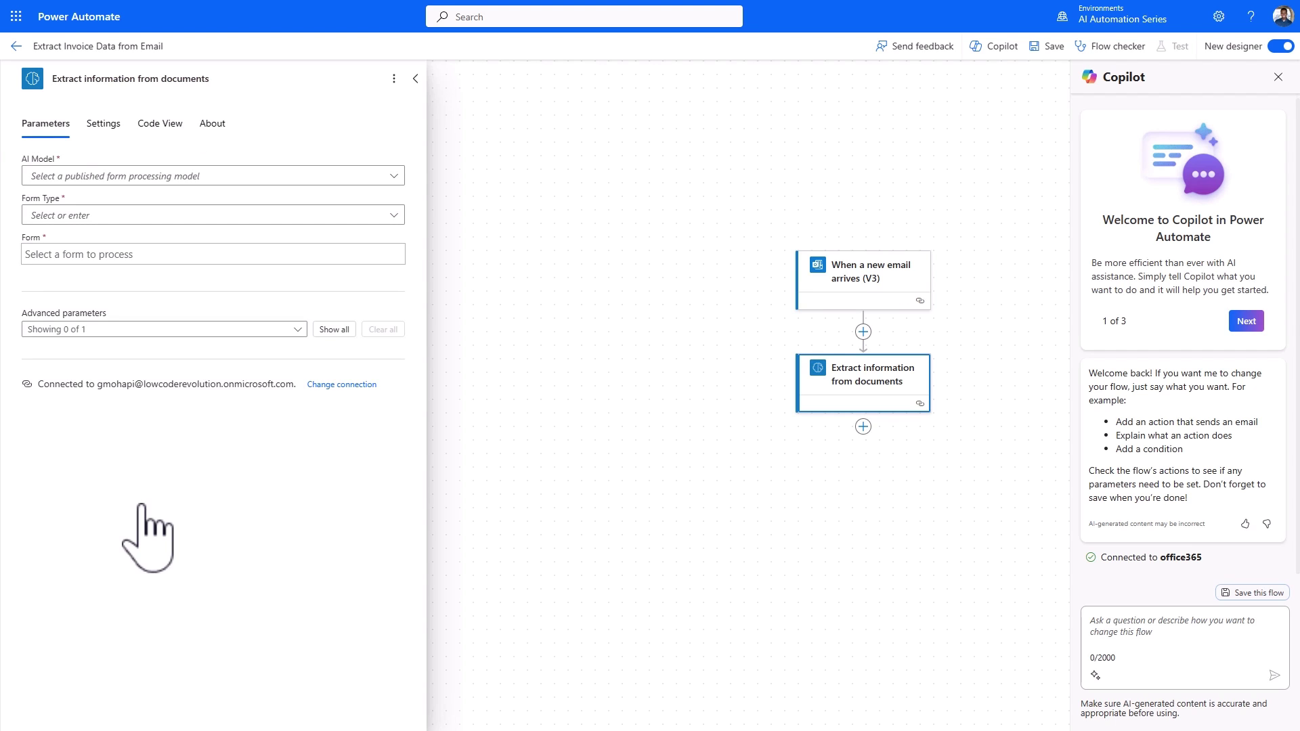
Step: Set the extraction action's AI Model to Invoice Model and its Form Type to PDF Document
click(392, 176)
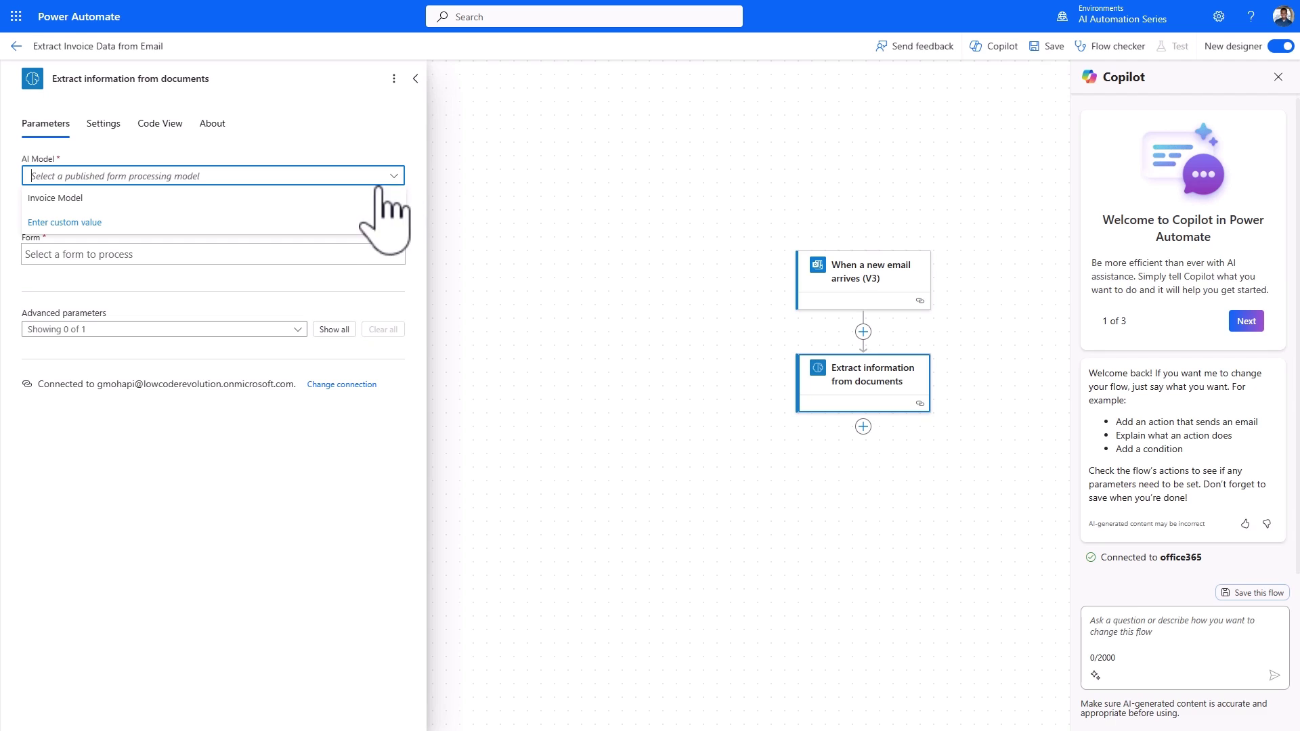
click(332, 200)
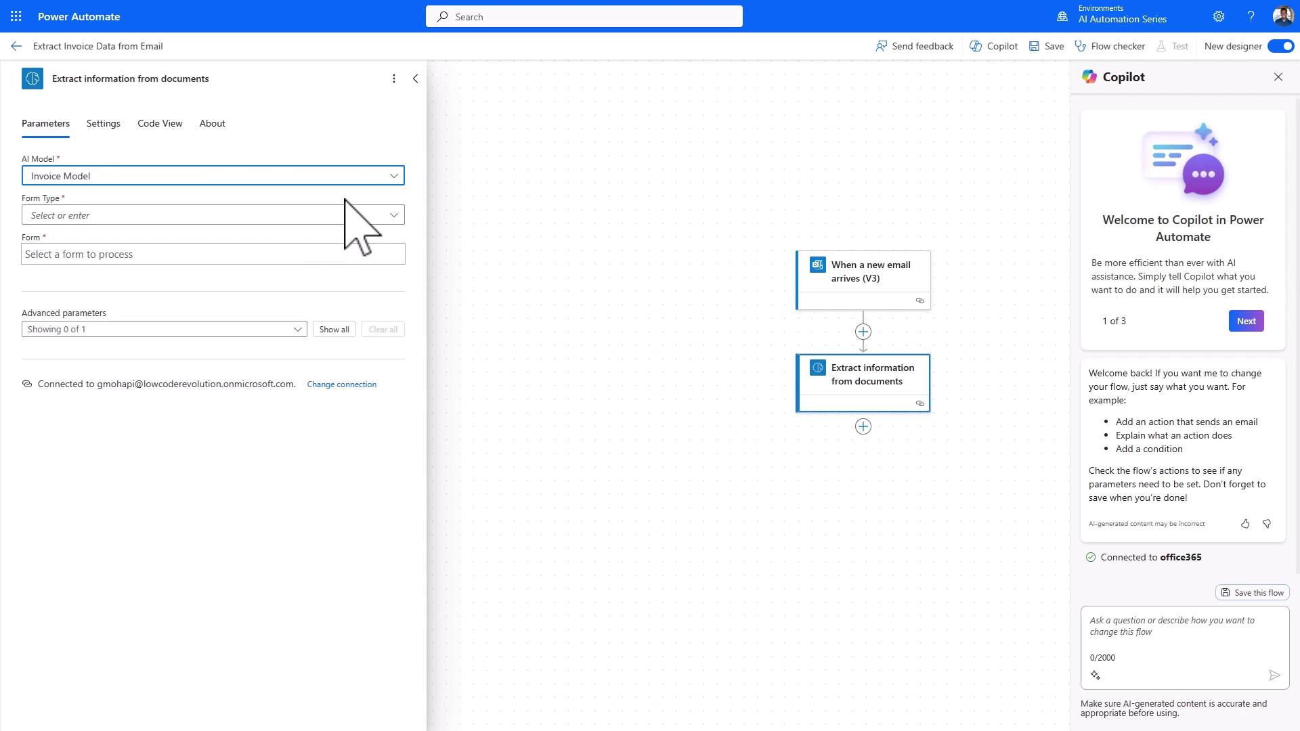
click(393, 216)
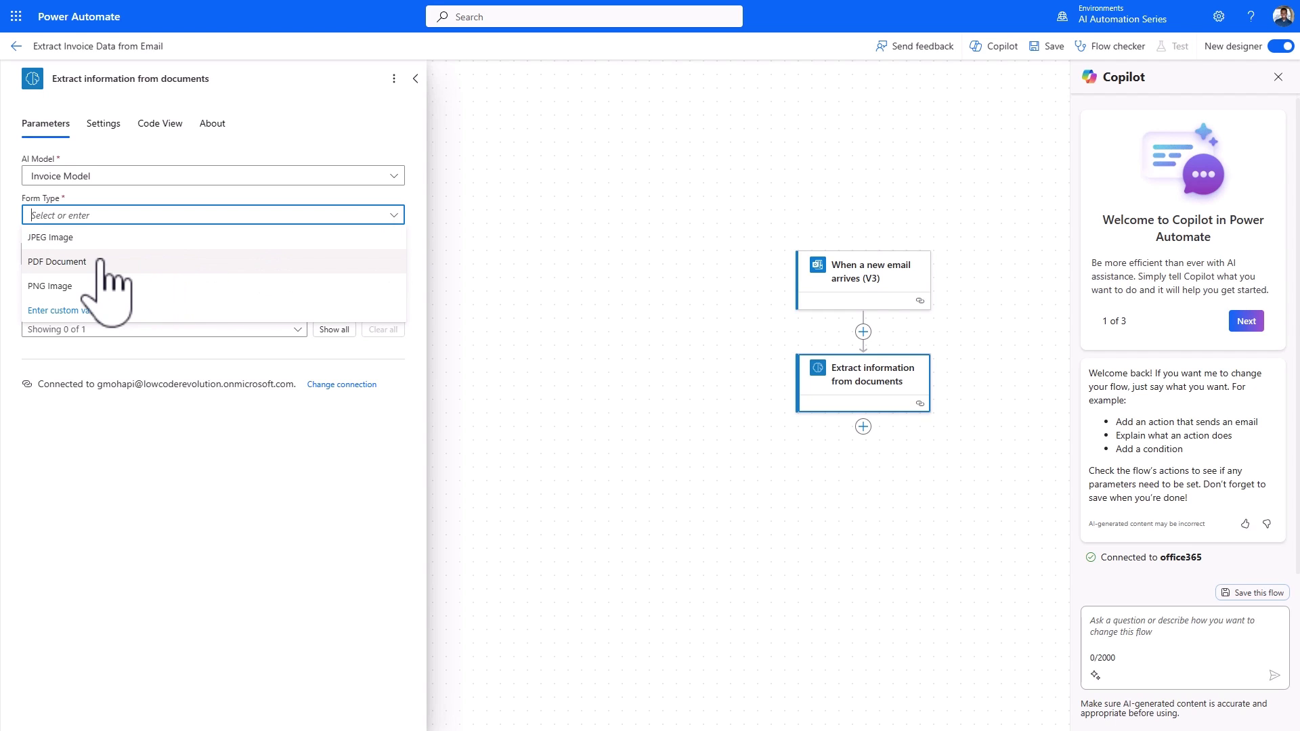
click(42, 263)
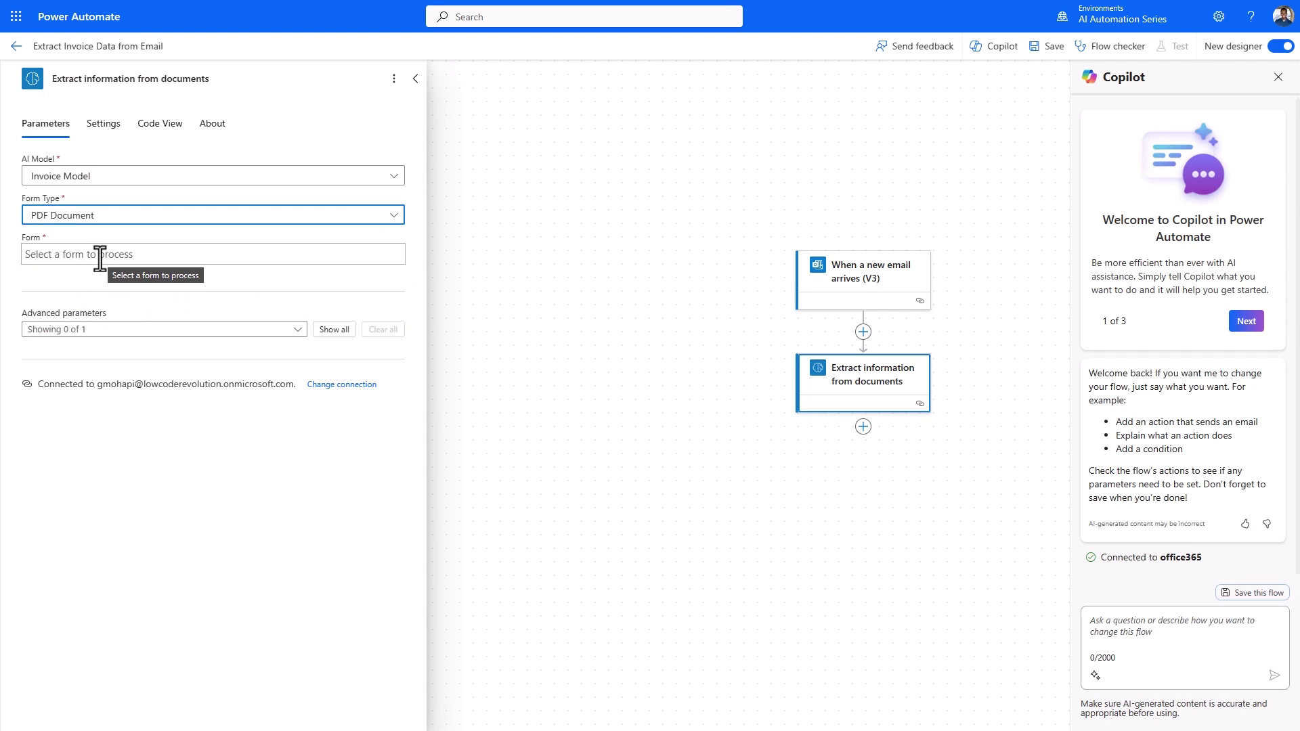
Step: Set the extraction action's Form to the trigger's Attachments Content and review the input of the surrounding For each loop
click(101, 256)
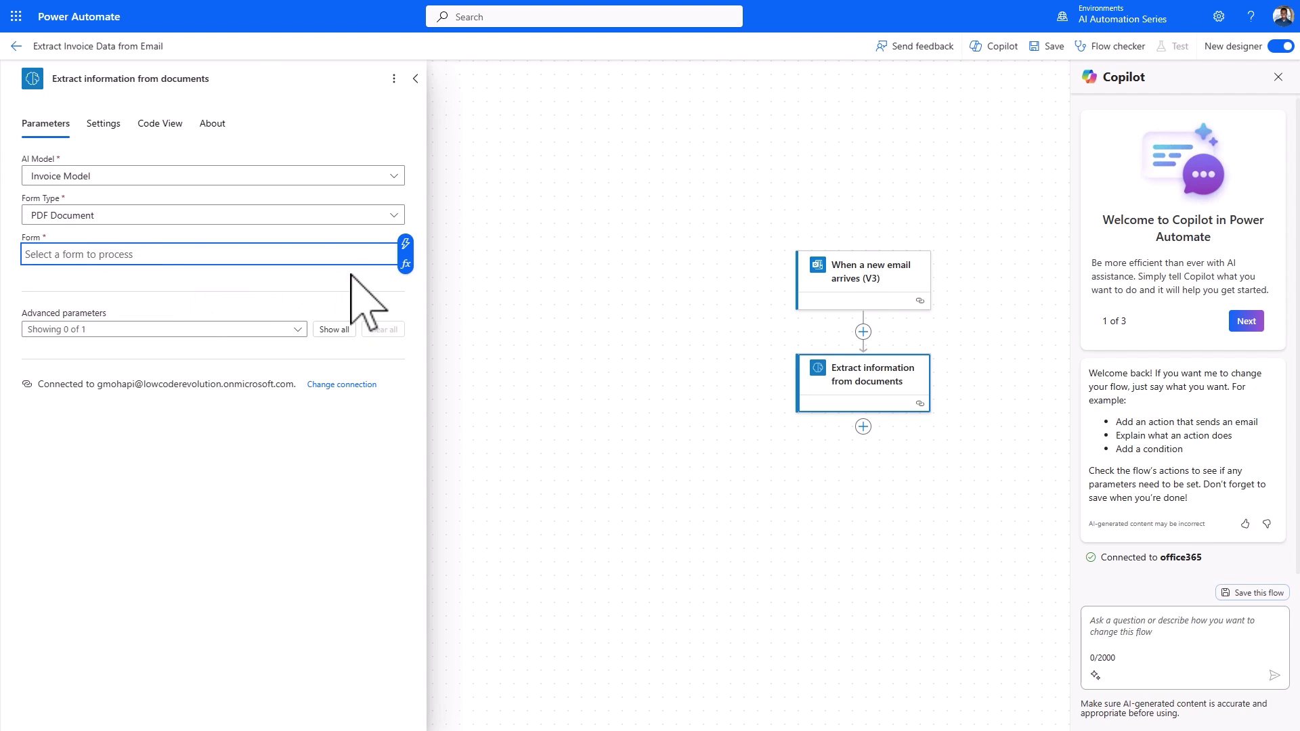
click(406, 245)
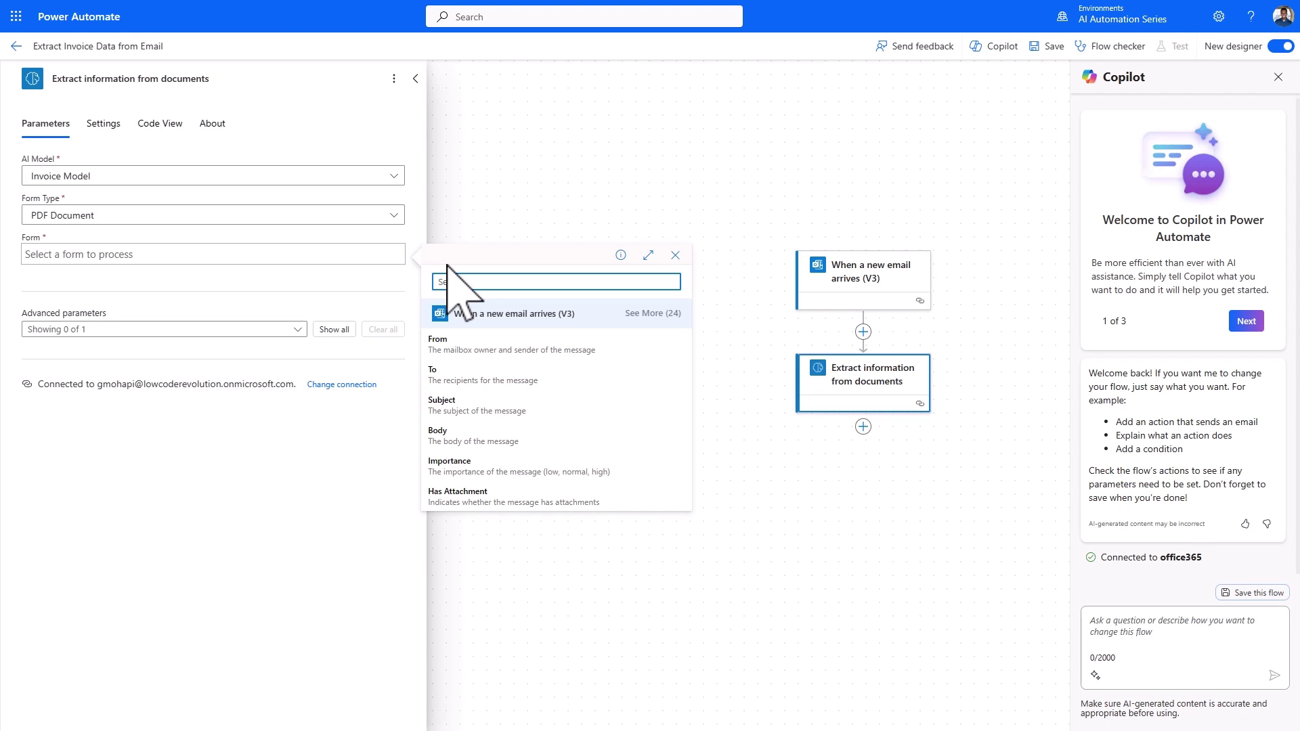
text(at)
text(tach)
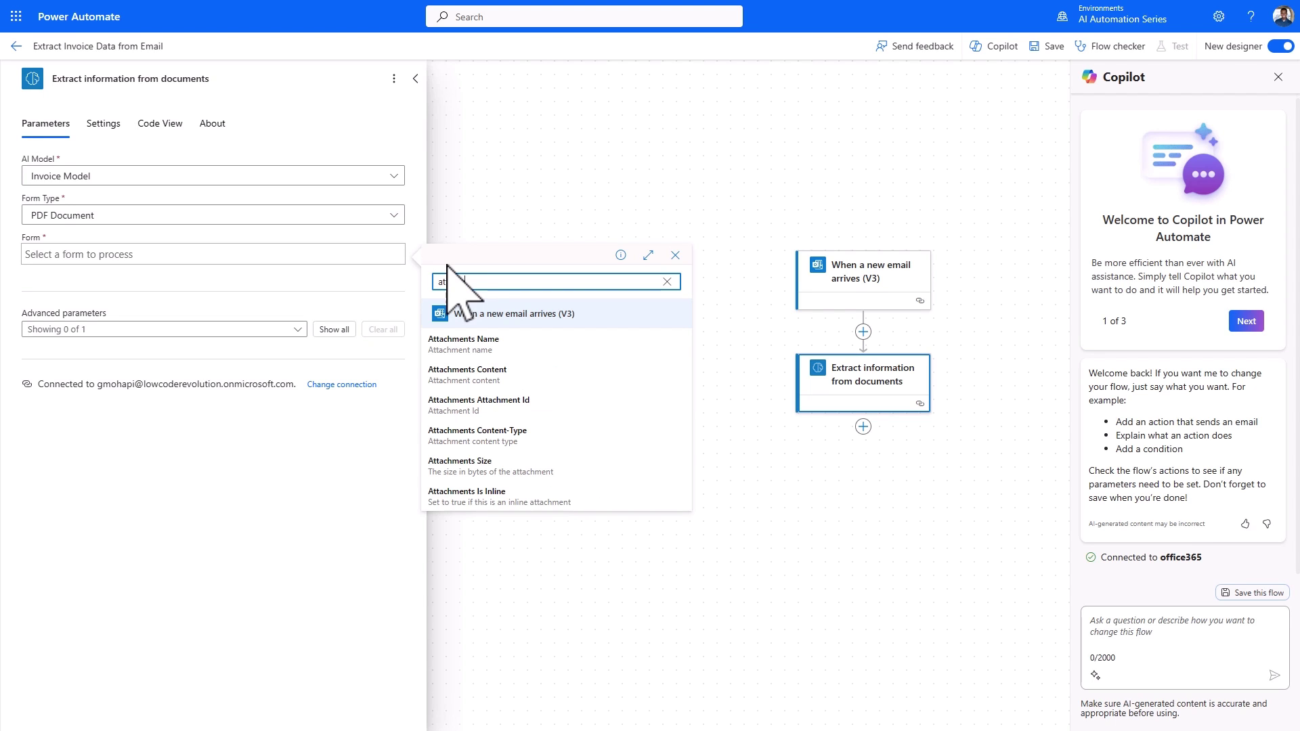
text(men)
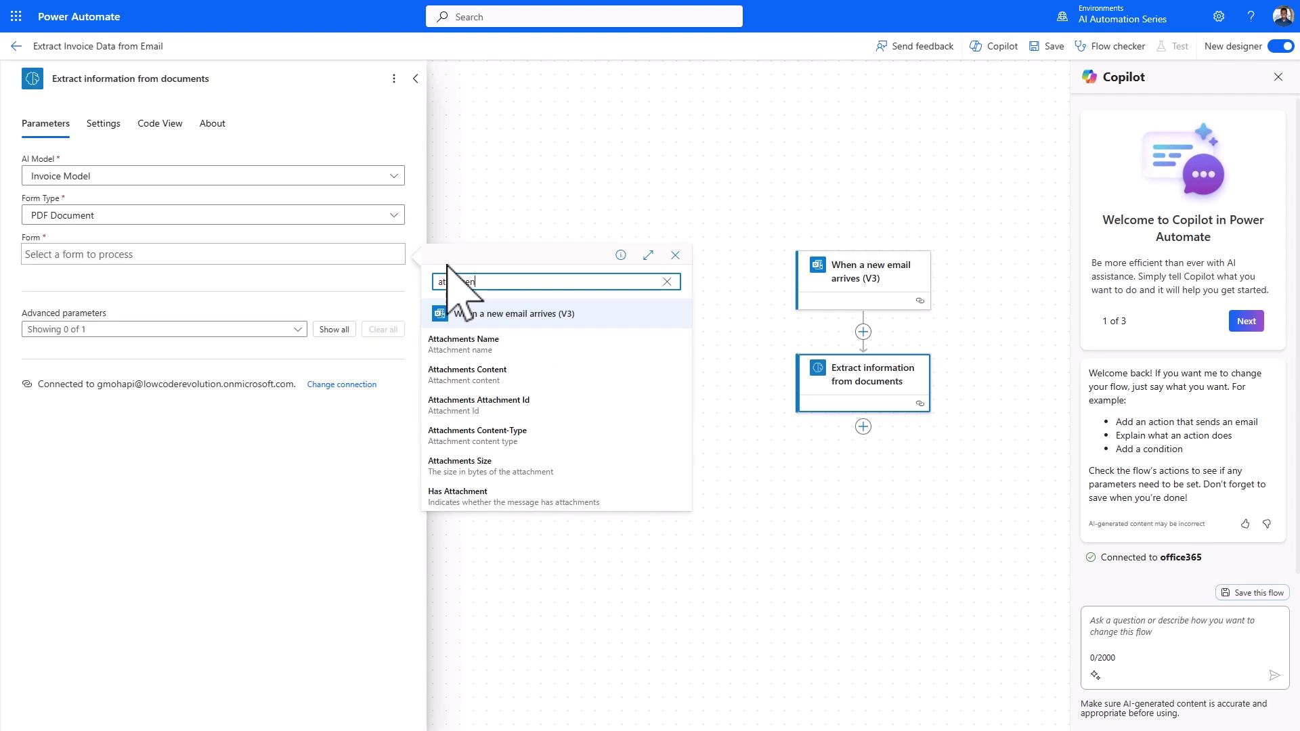
click(505, 376)
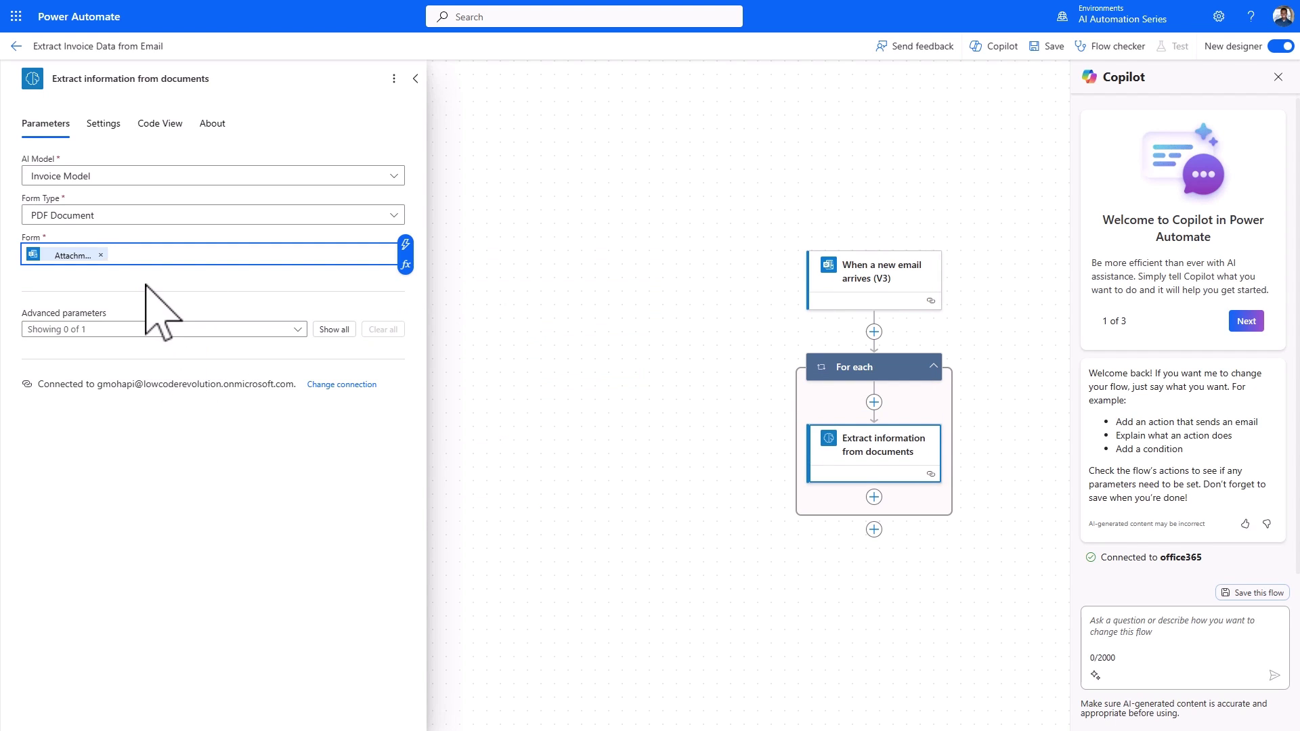
drag(975, 419, 784, 325)
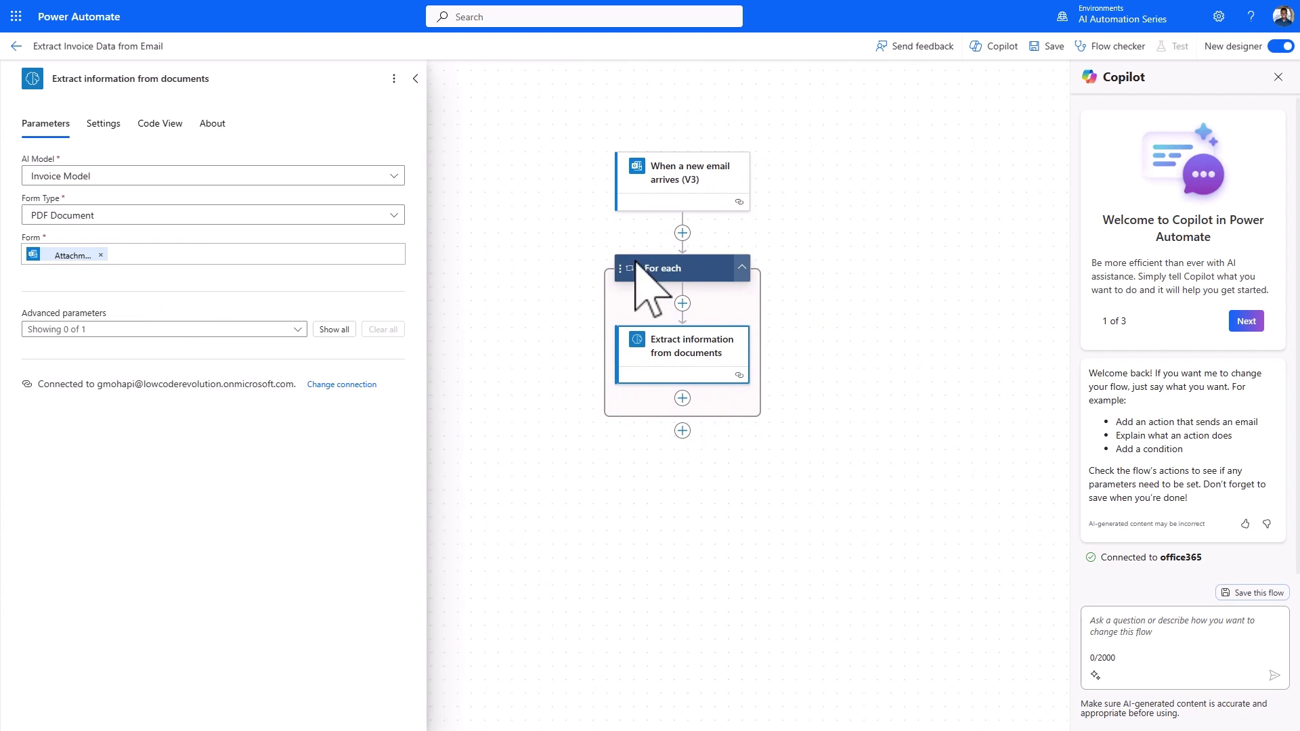
click(738, 271)
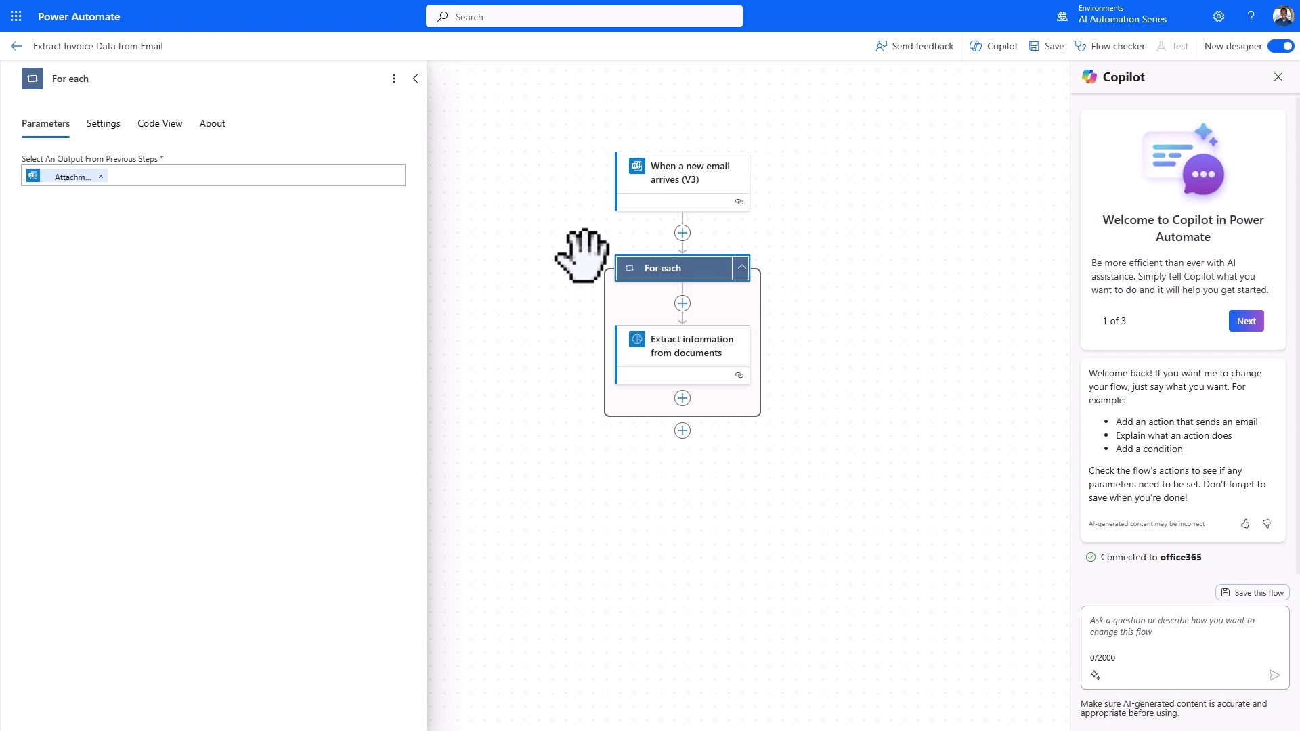
click(416, 80)
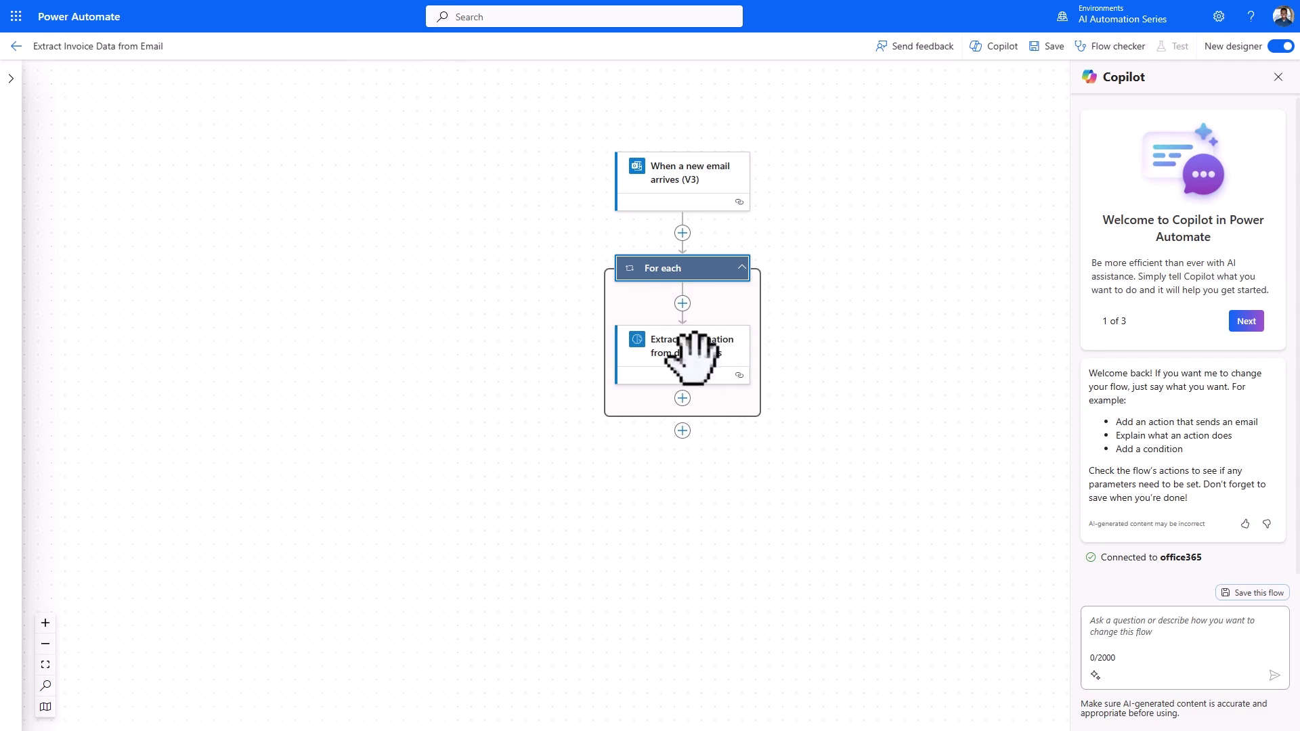
Step: Add the Office 365 Outlook action Send an email (V2) after the extraction action inside the For each loop
click(683, 400)
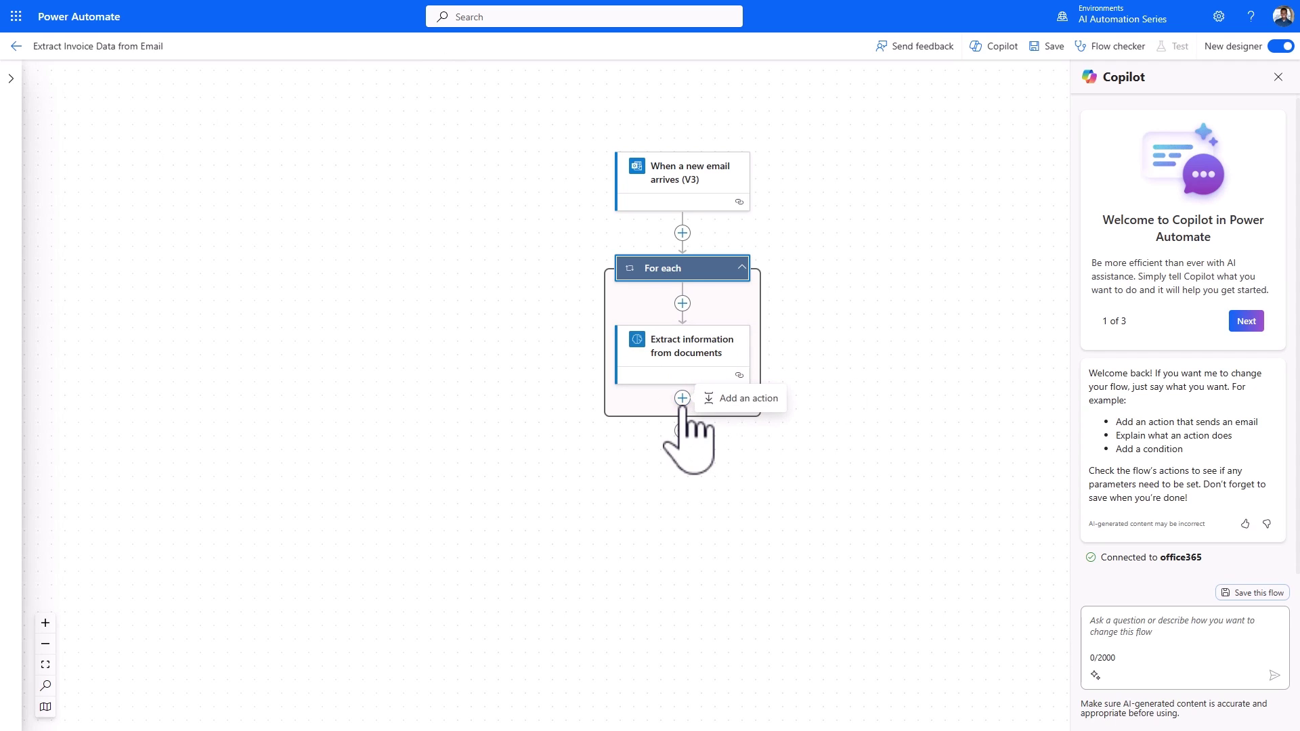
click(719, 401)
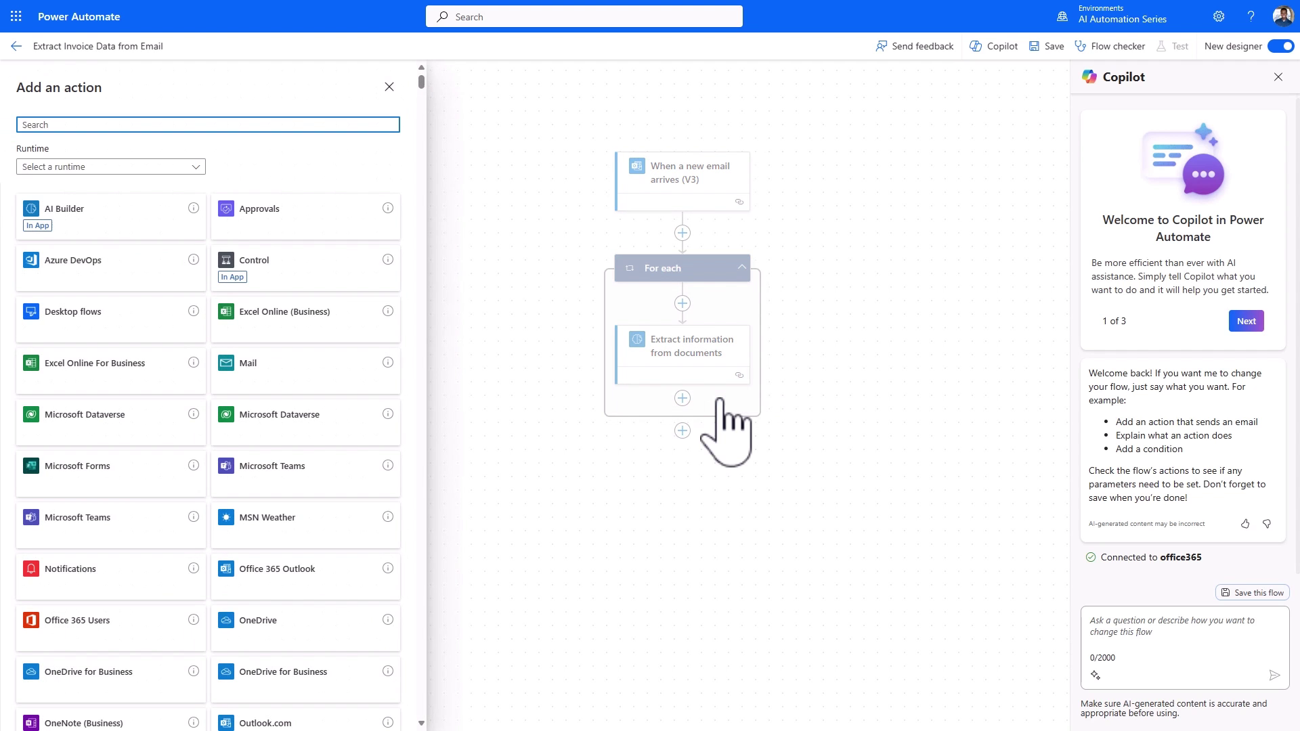
click(288, 577)
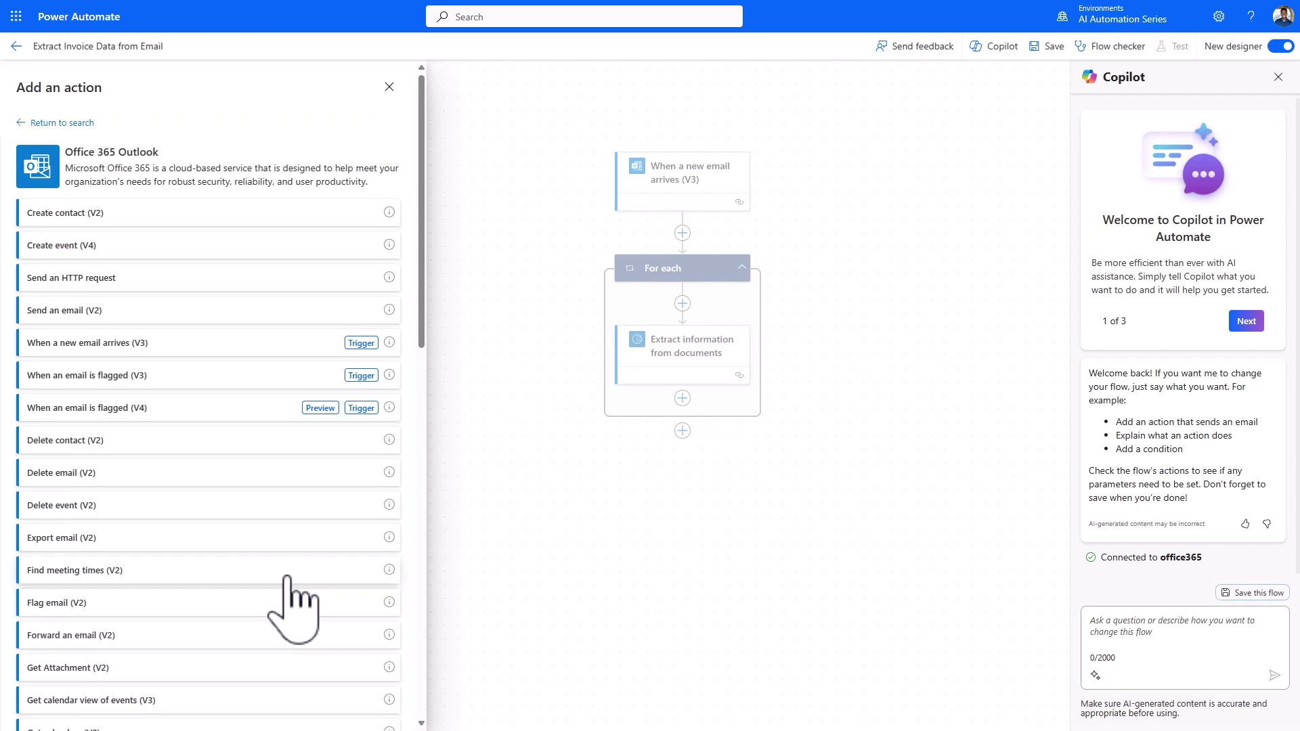
click(85, 311)
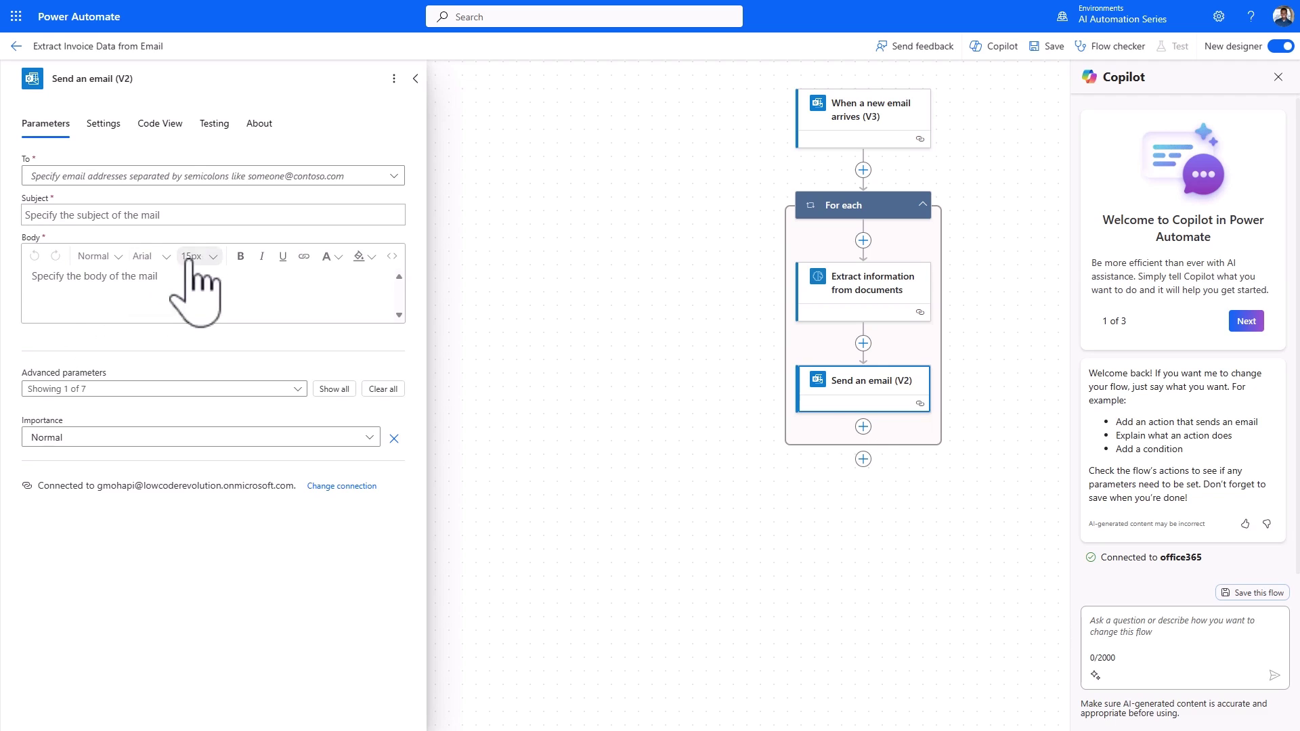
Step: Set the email's To field to the dynamic From value of the new email trigger
click(68, 178)
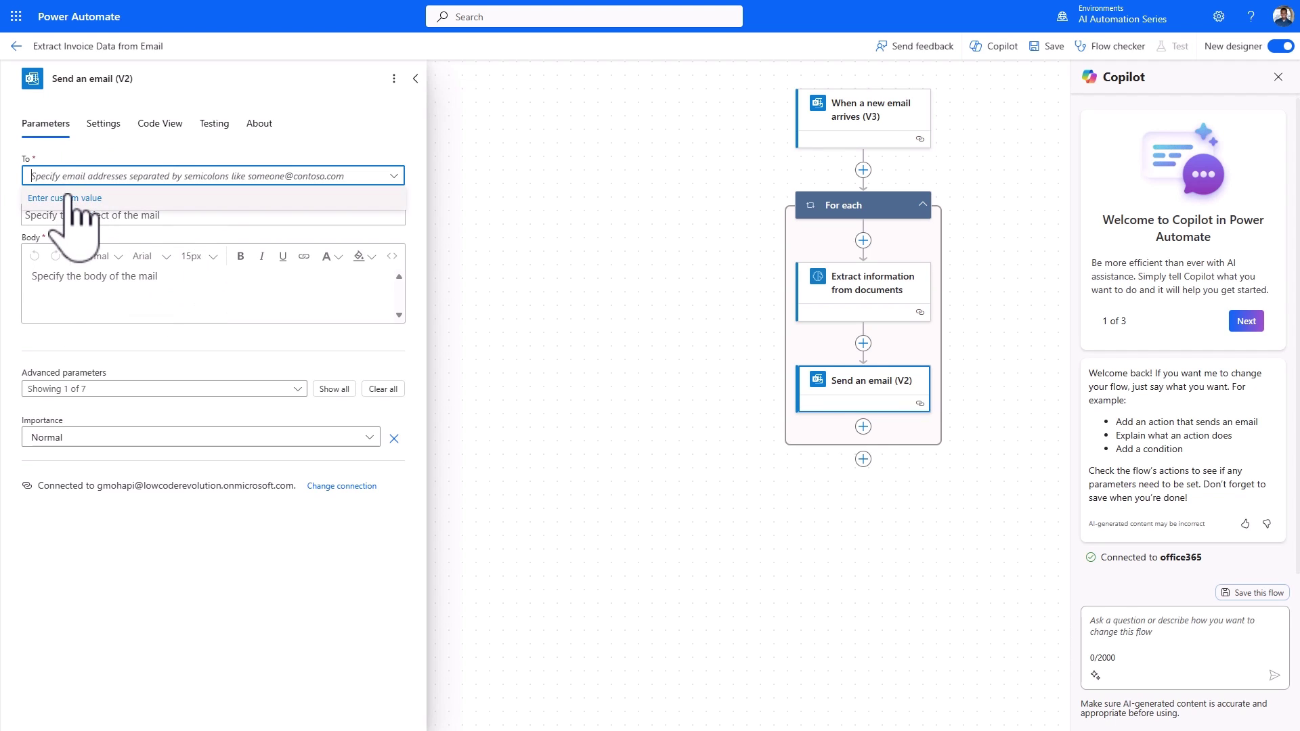
click(9, 175)
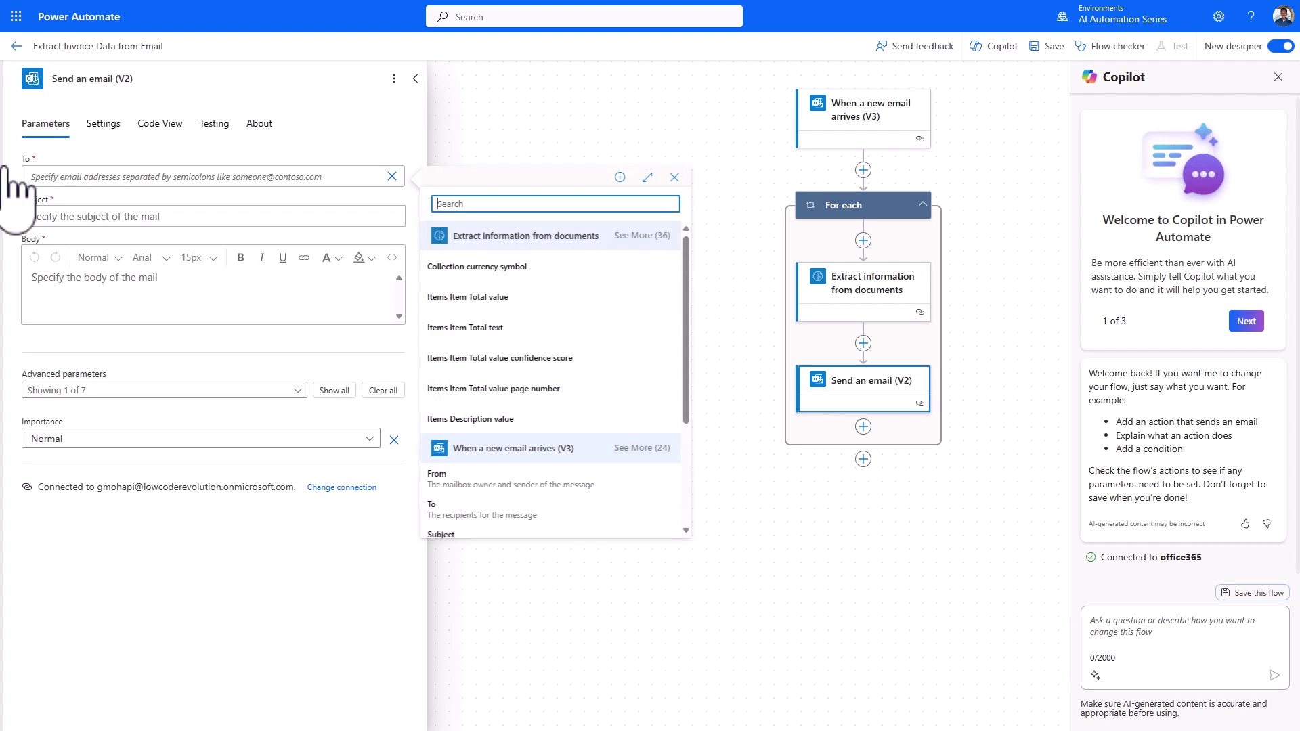
click(484, 478)
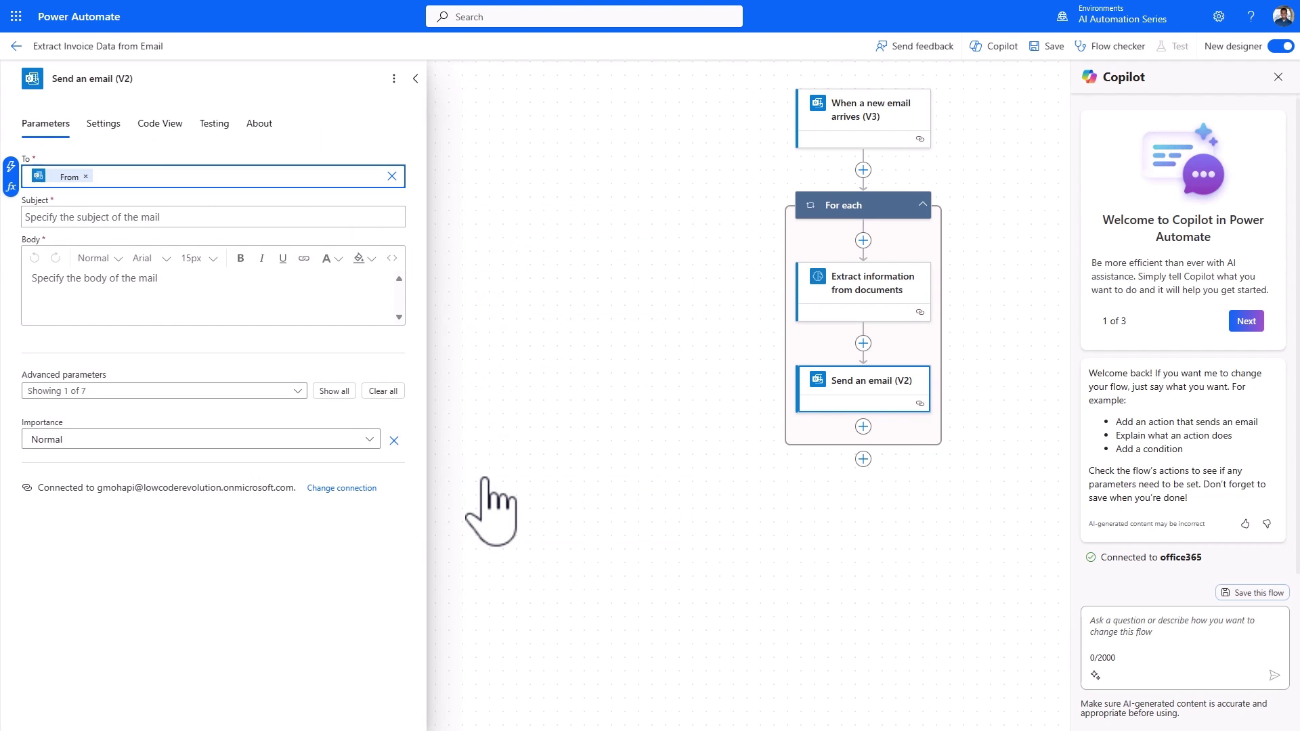
Step: Set the subject to "Thanks for the invoice" and write a body acknowledging Invoice Number # and a total of $, signed Contoso Invoices
click(264, 216)
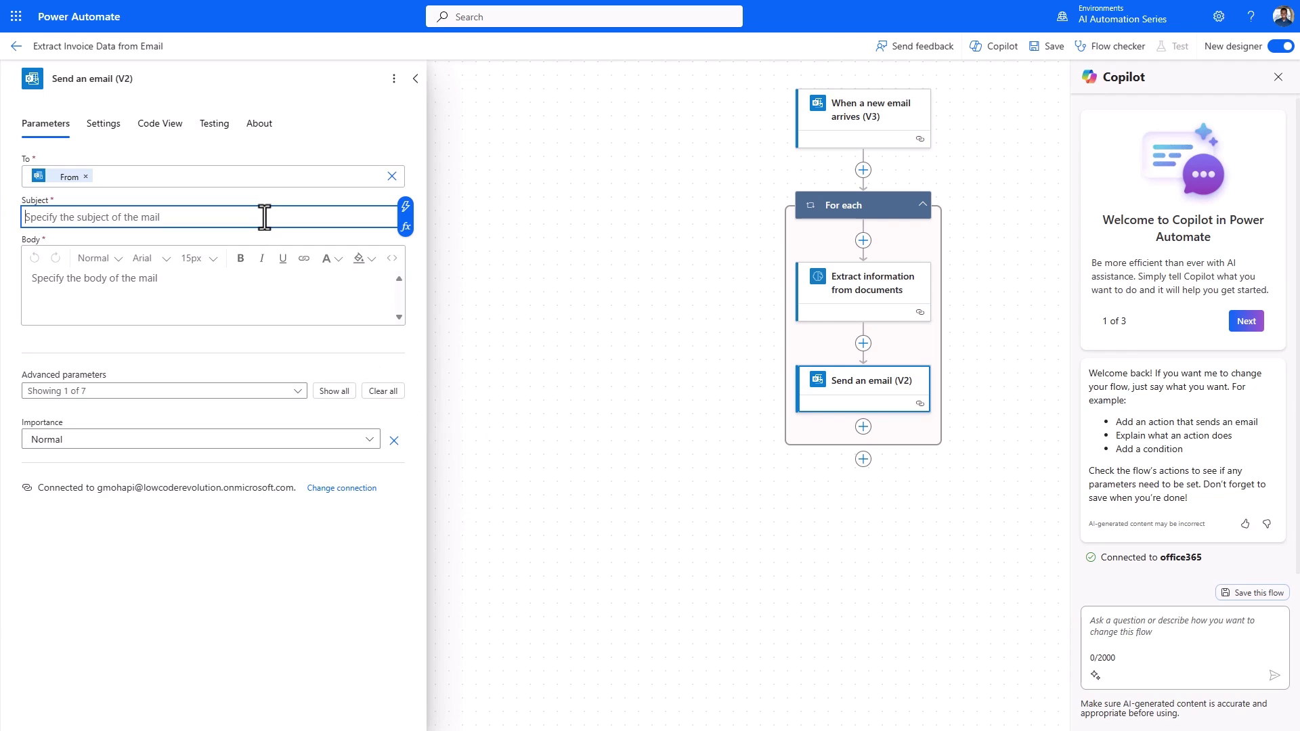
text(Thanks for the invoice)
click(151, 283)
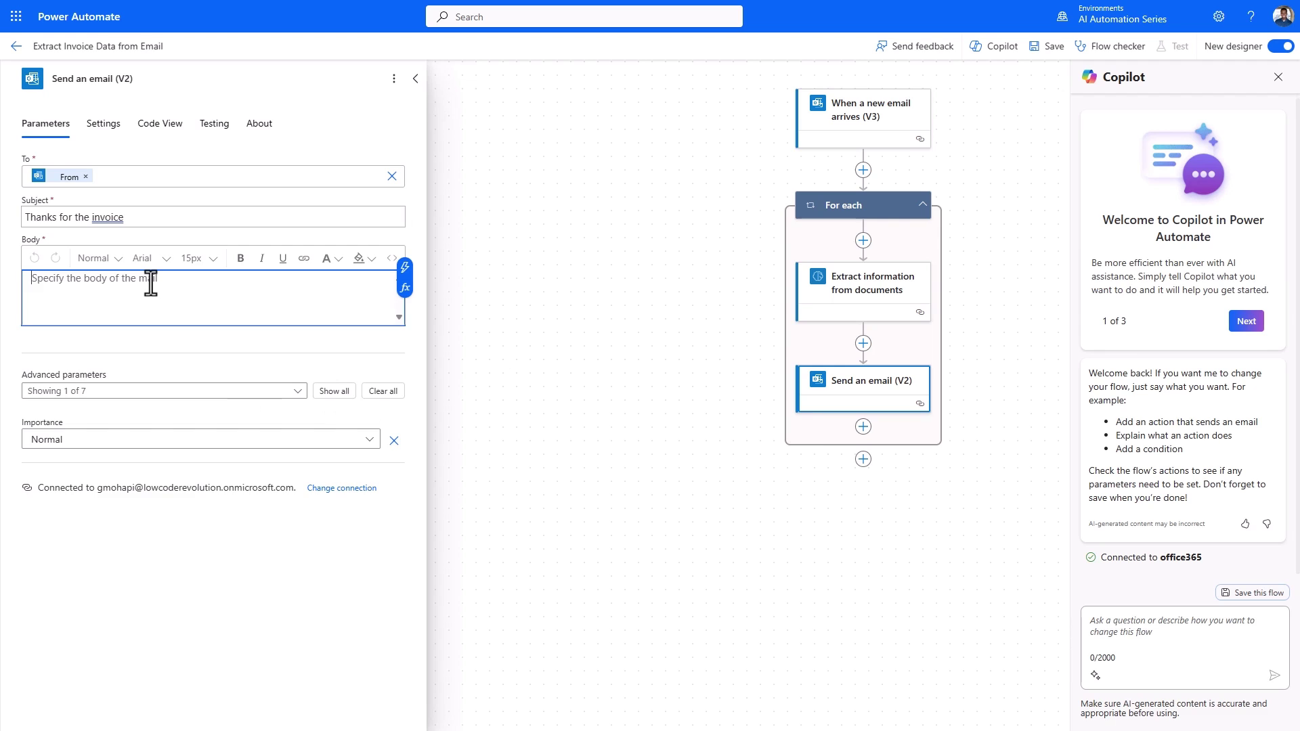
text(Good day,  We have received an invoice with Invoice Number # and a total of $.  We will process and get back to you shortly.  Thanks, Contoso Invoices)
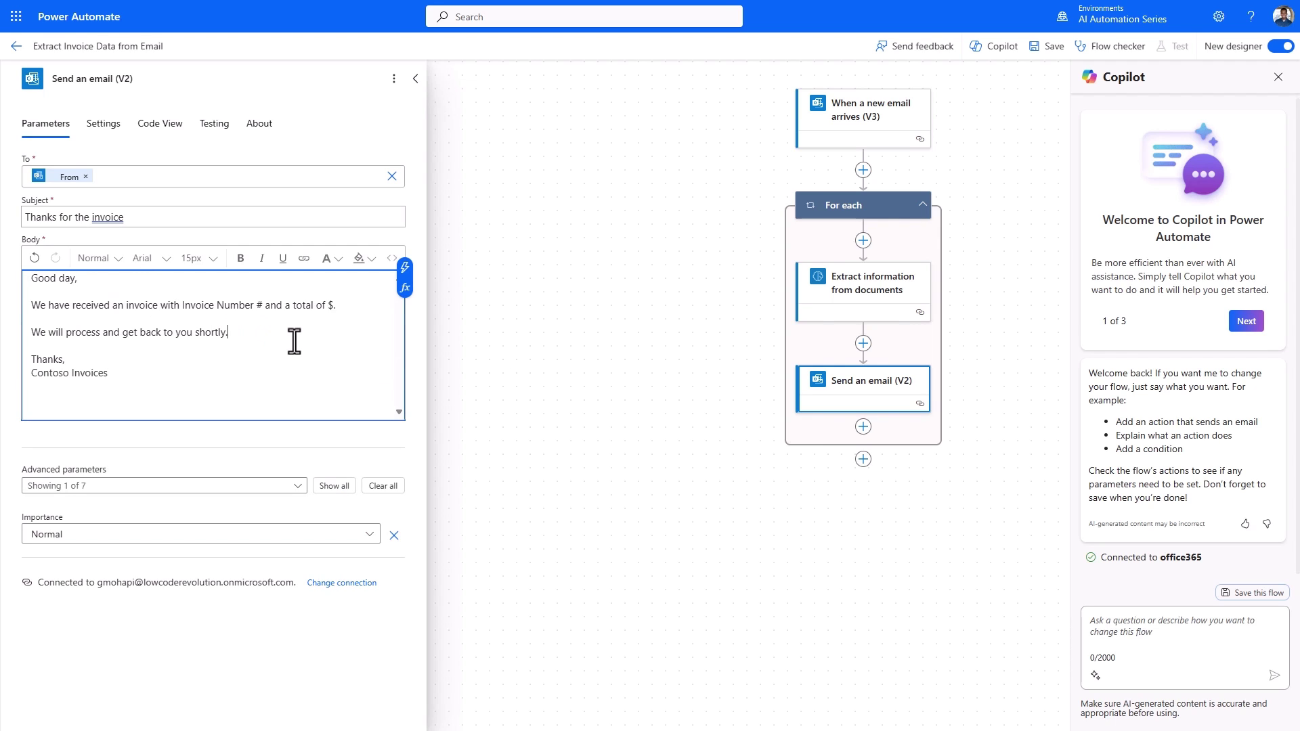
Step: Insert the extracted Invoice Number value after the # and the Total Amount value after the $ in the email body
click(262, 306)
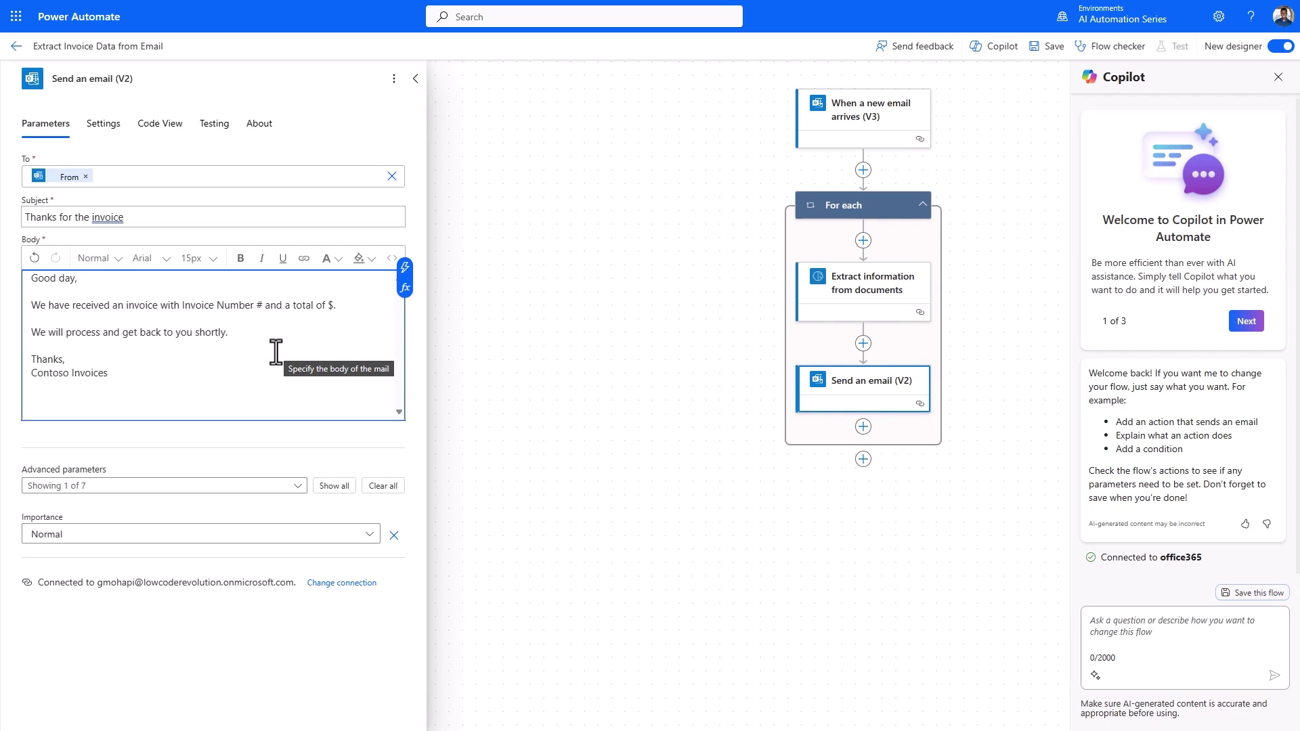
click(405, 267)
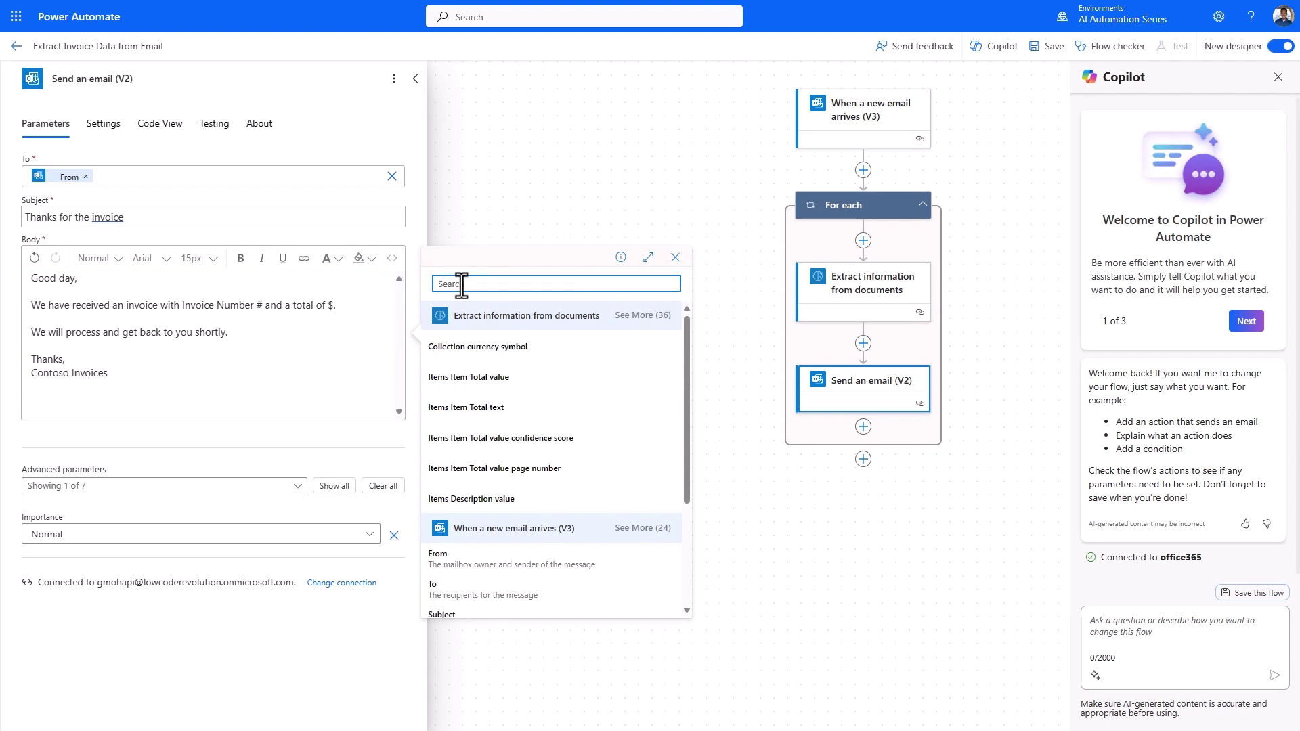
text(inv)
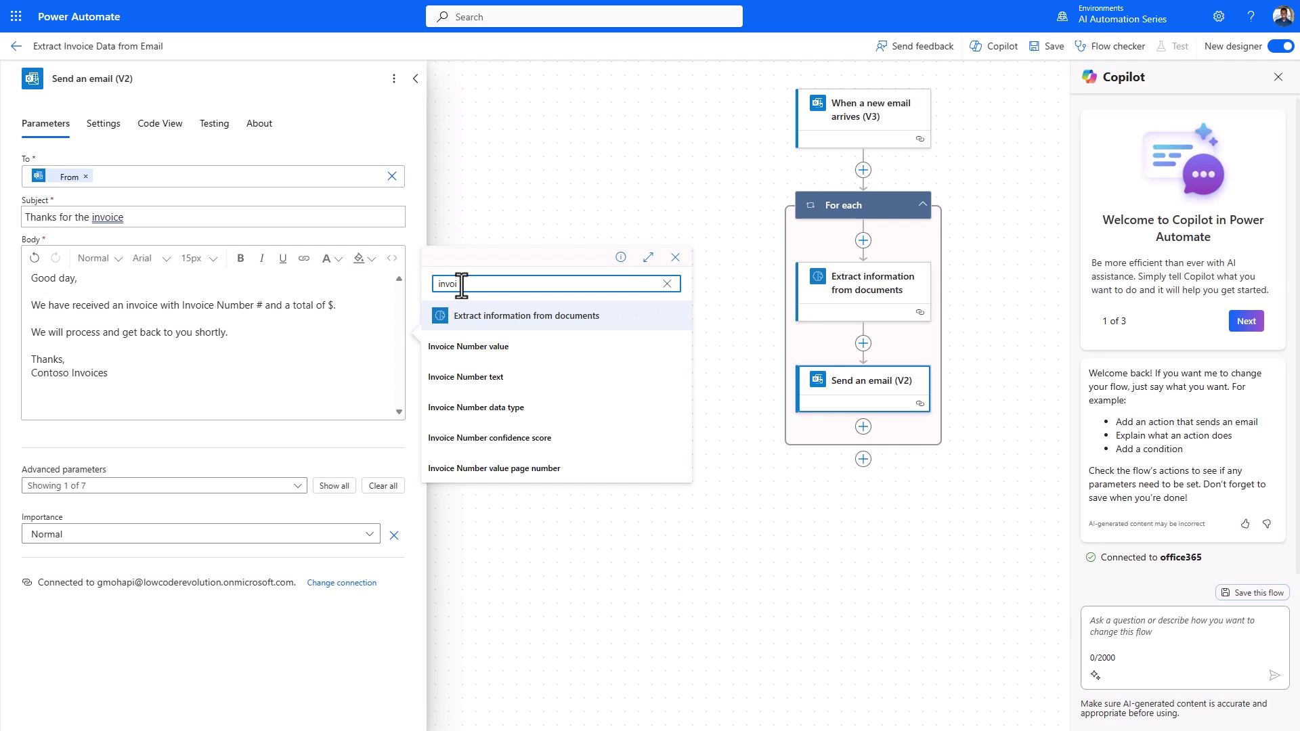
text(oi)
click(479, 346)
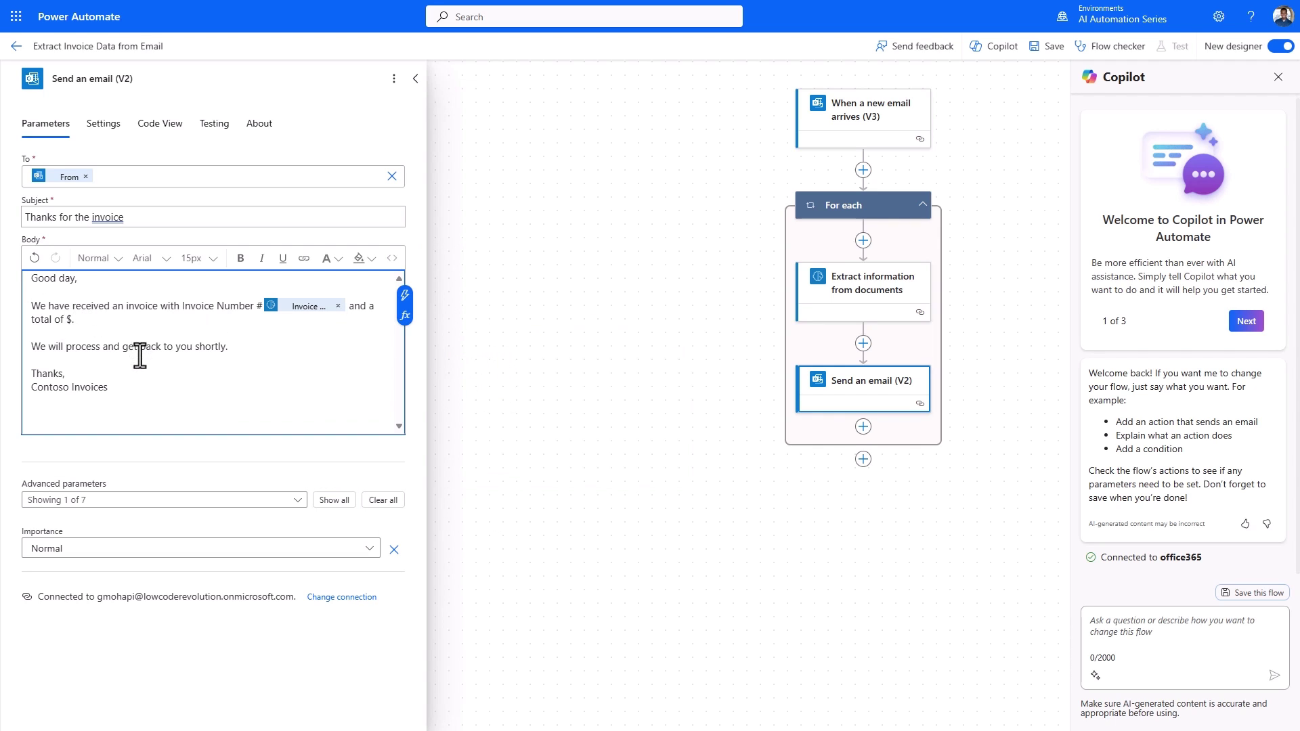
click(405, 296)
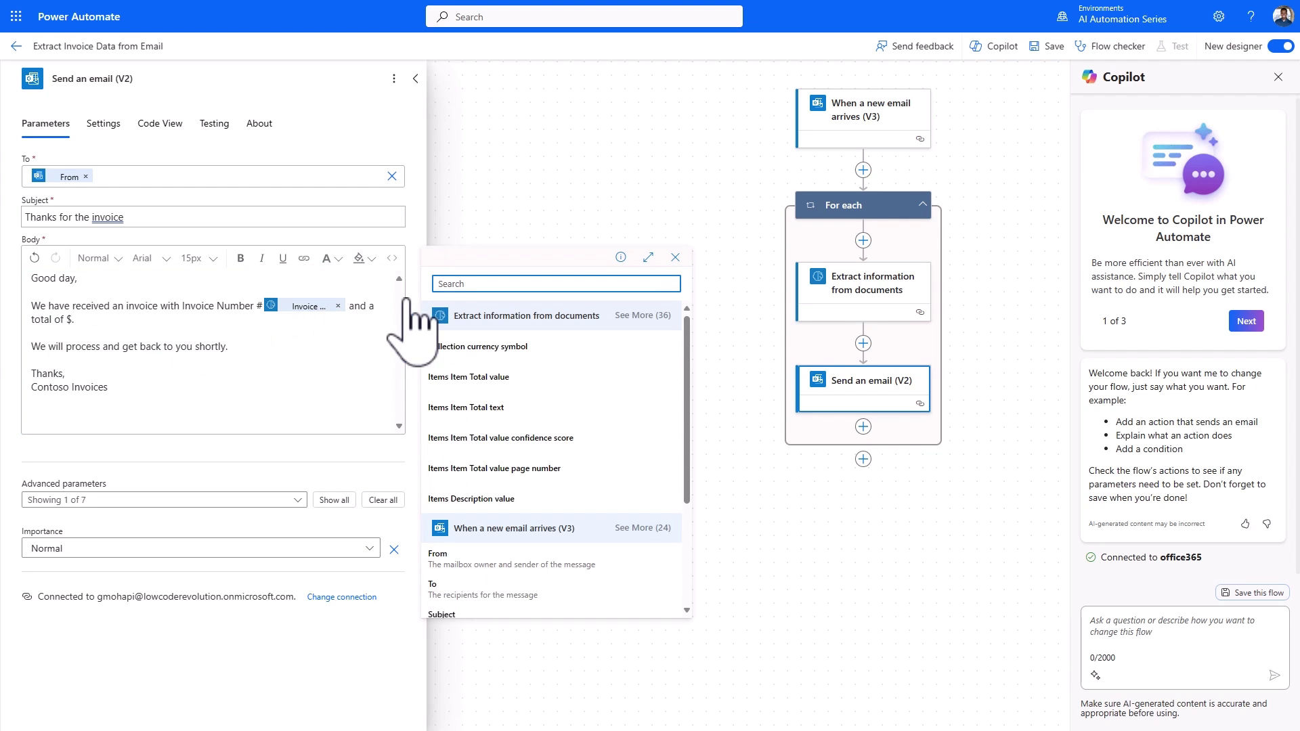
text(total)
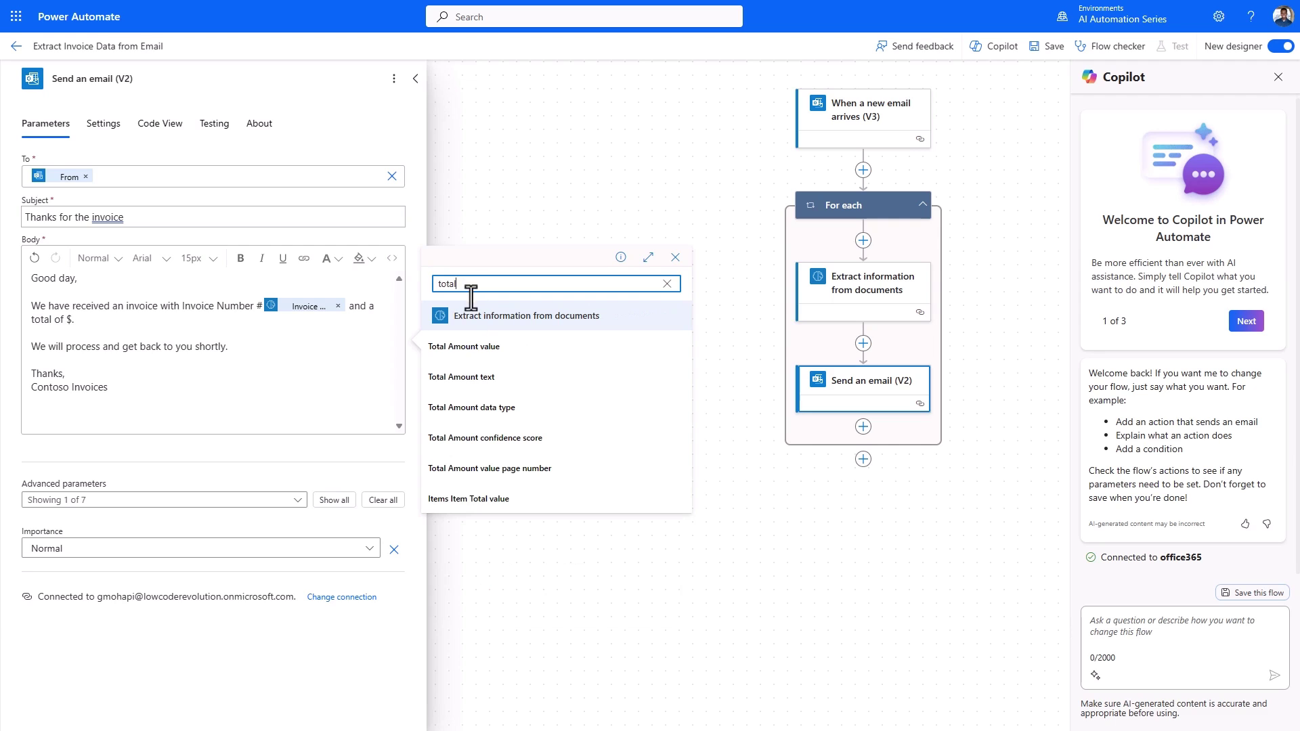
click(474, 346)
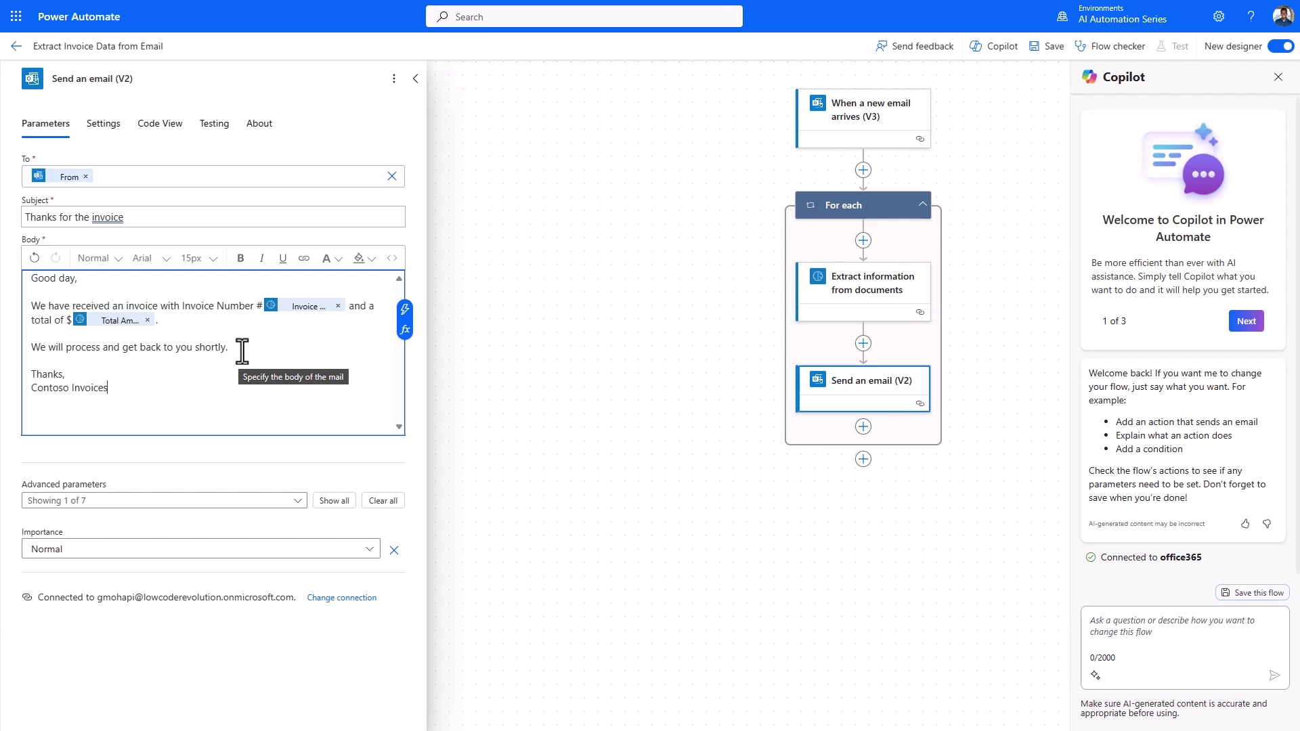
Step: Add the Microsoft Dataverse action Add a new row below the email action inside the For each loop
drag(592, 342, 445, 331)
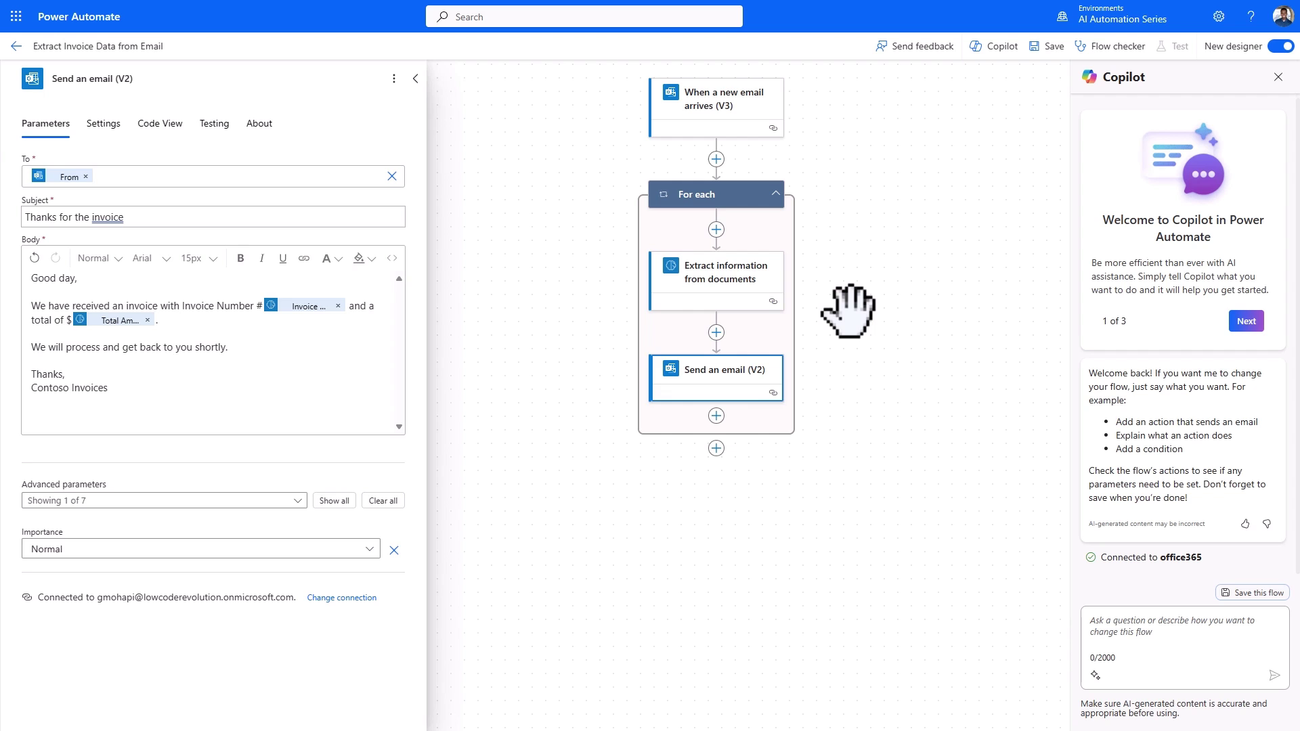
click(716, 416)
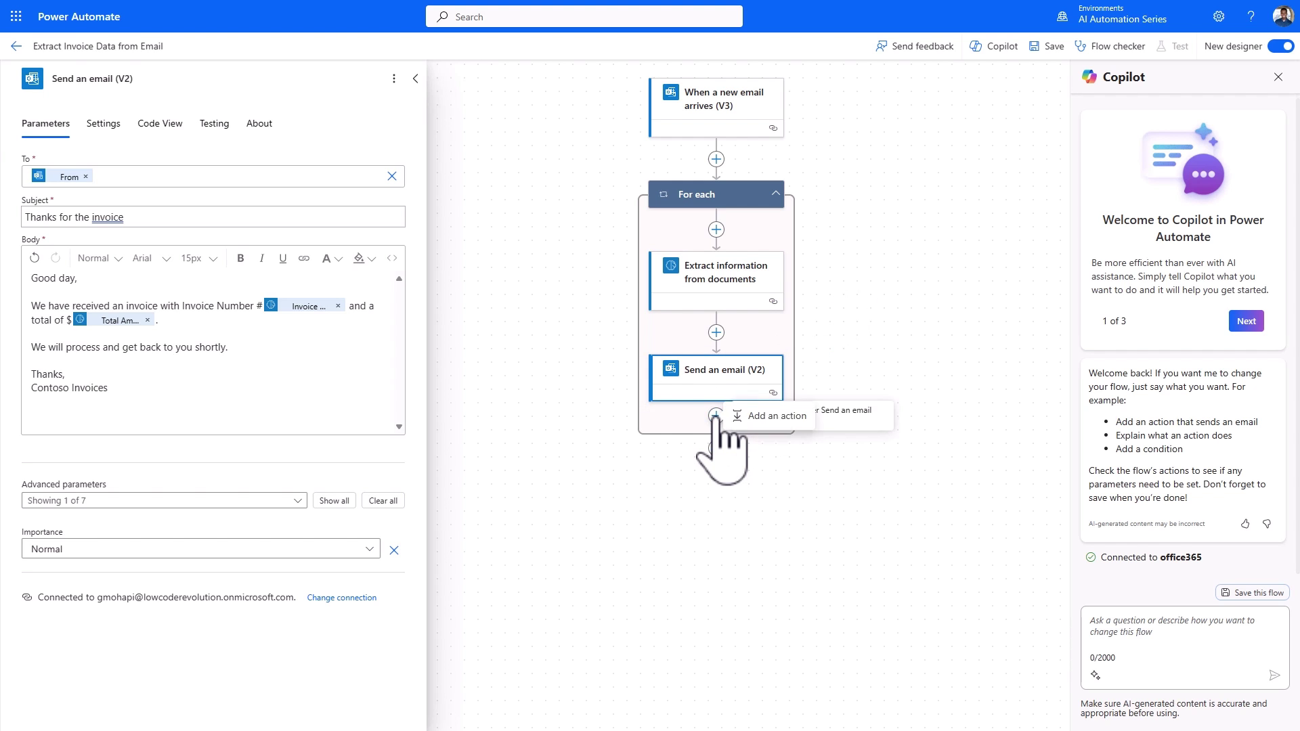
click(755, 419)
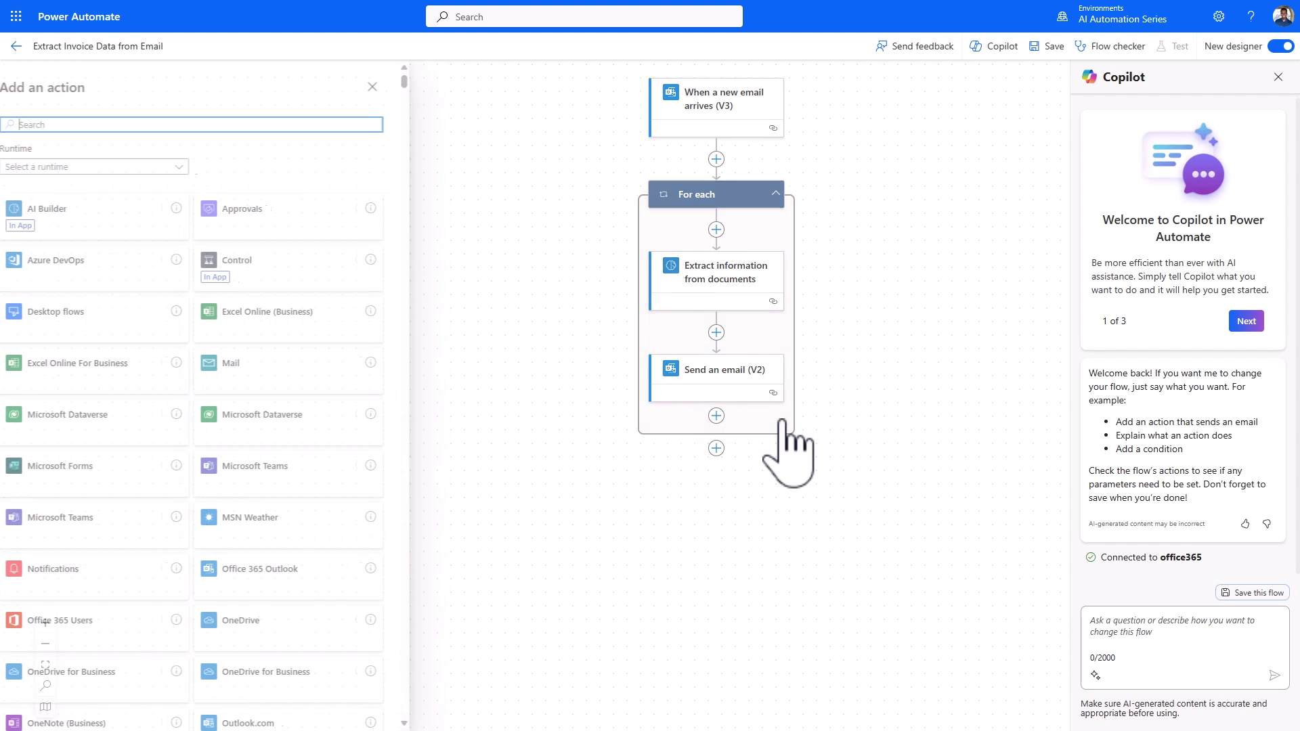
click(326, 446)
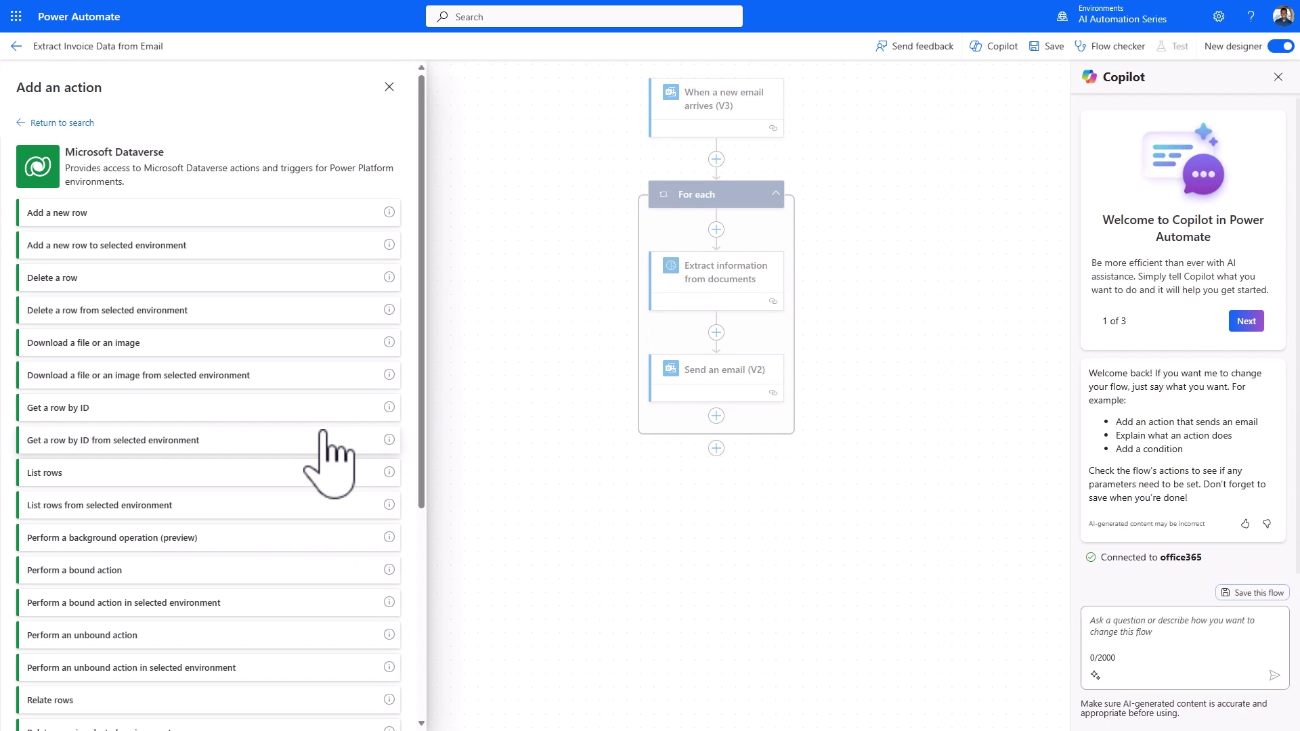
click(109, 212)
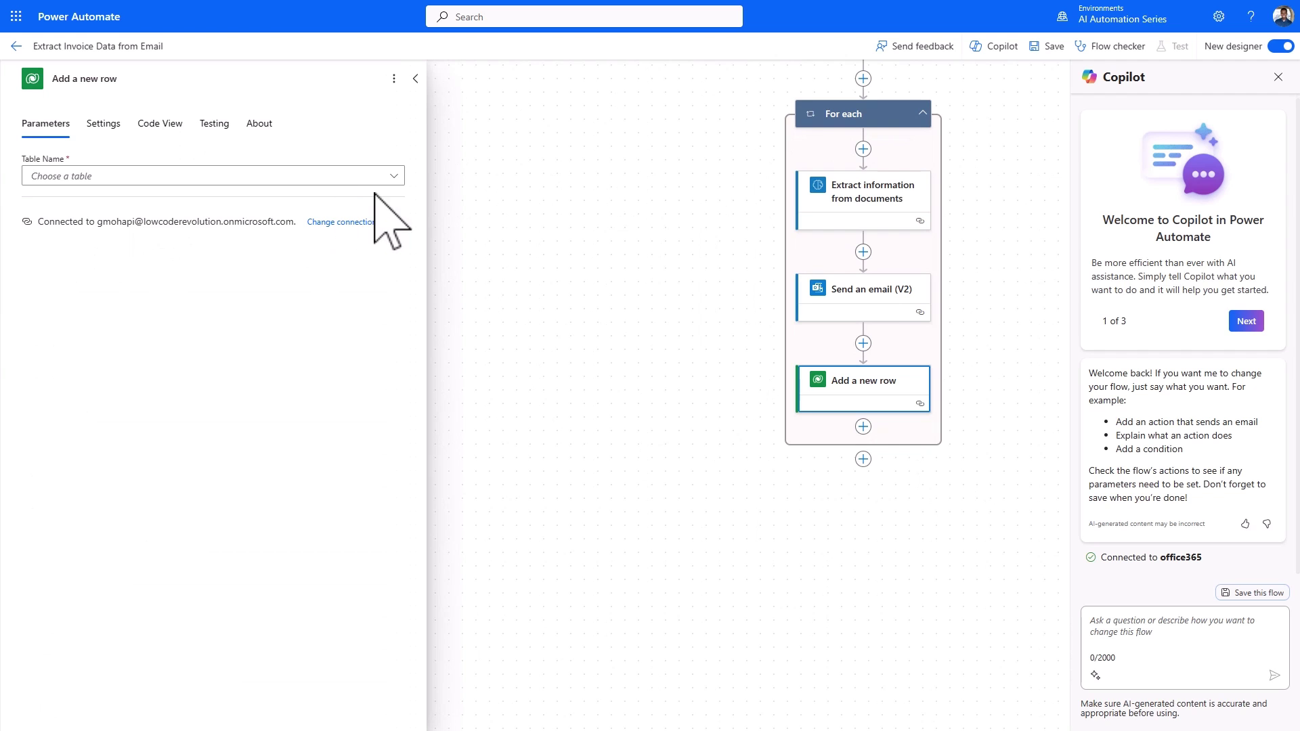
Step: Set the new row action's Table Name to Invoice Details
click(396, 181)
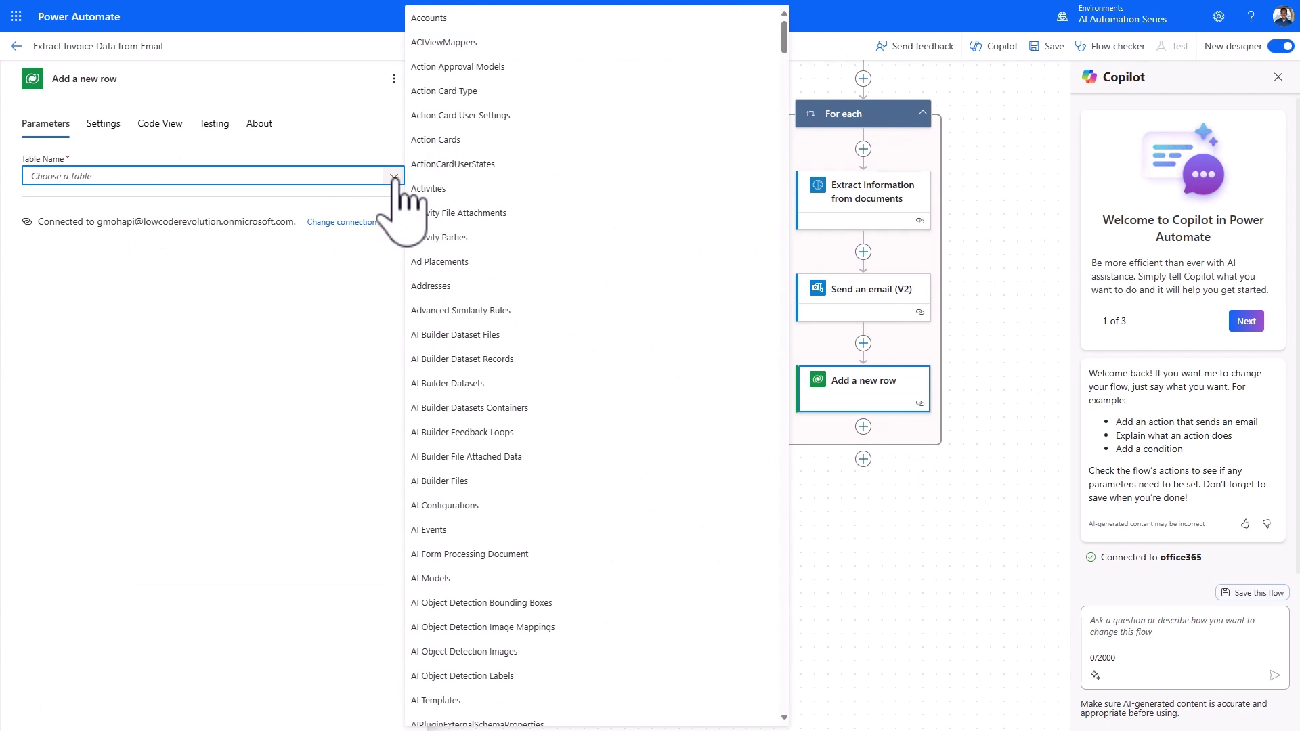
scroll(638, 379, down, 15)
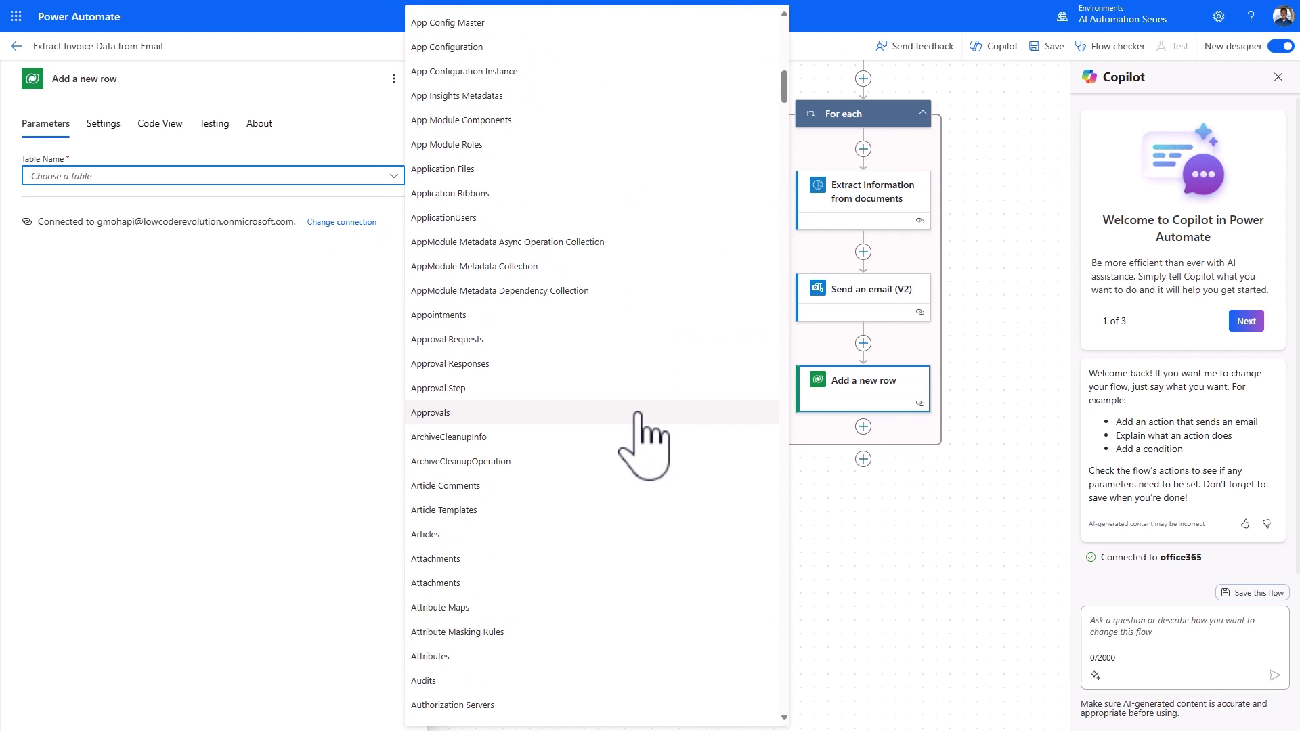
text(invo)
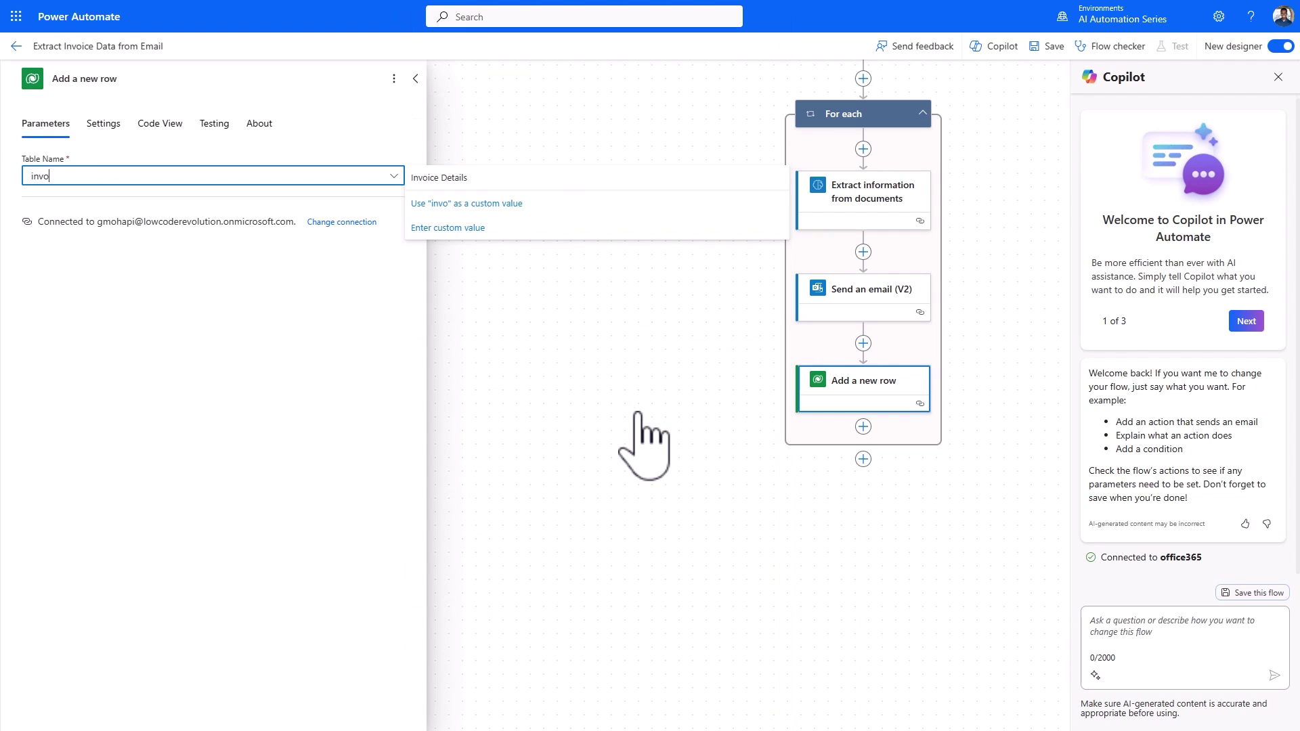
click(450, 179)
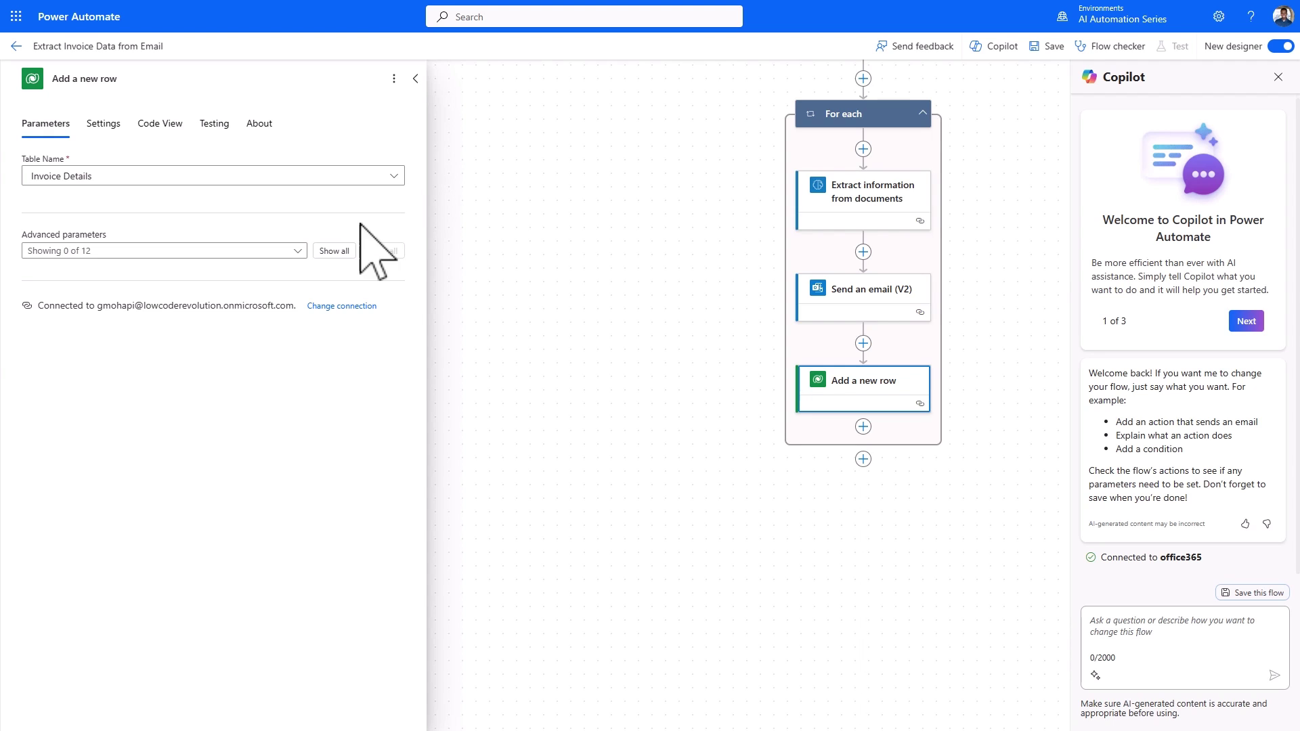
Step: Show the advanced parameters Customer ID, Invoice Due Date, Invoice Number and Total Amount for the new row
click(297, 252)
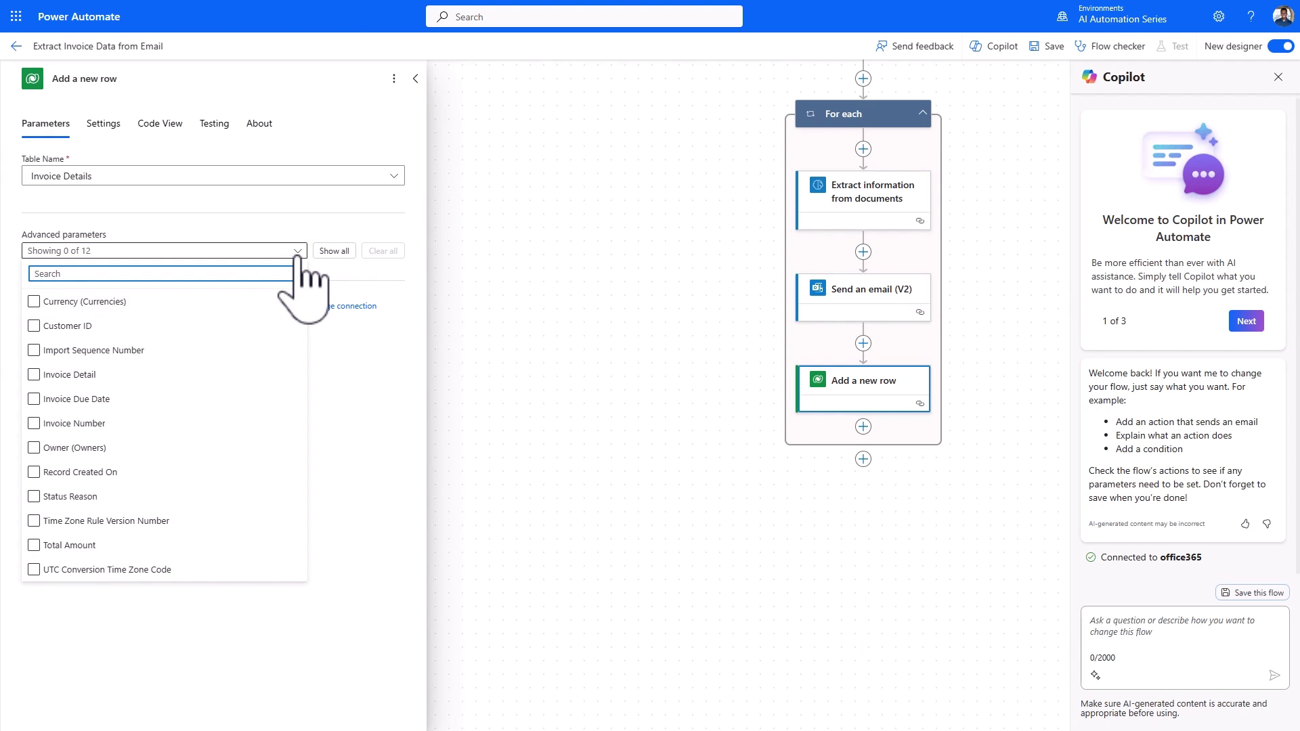
click(76, 326)
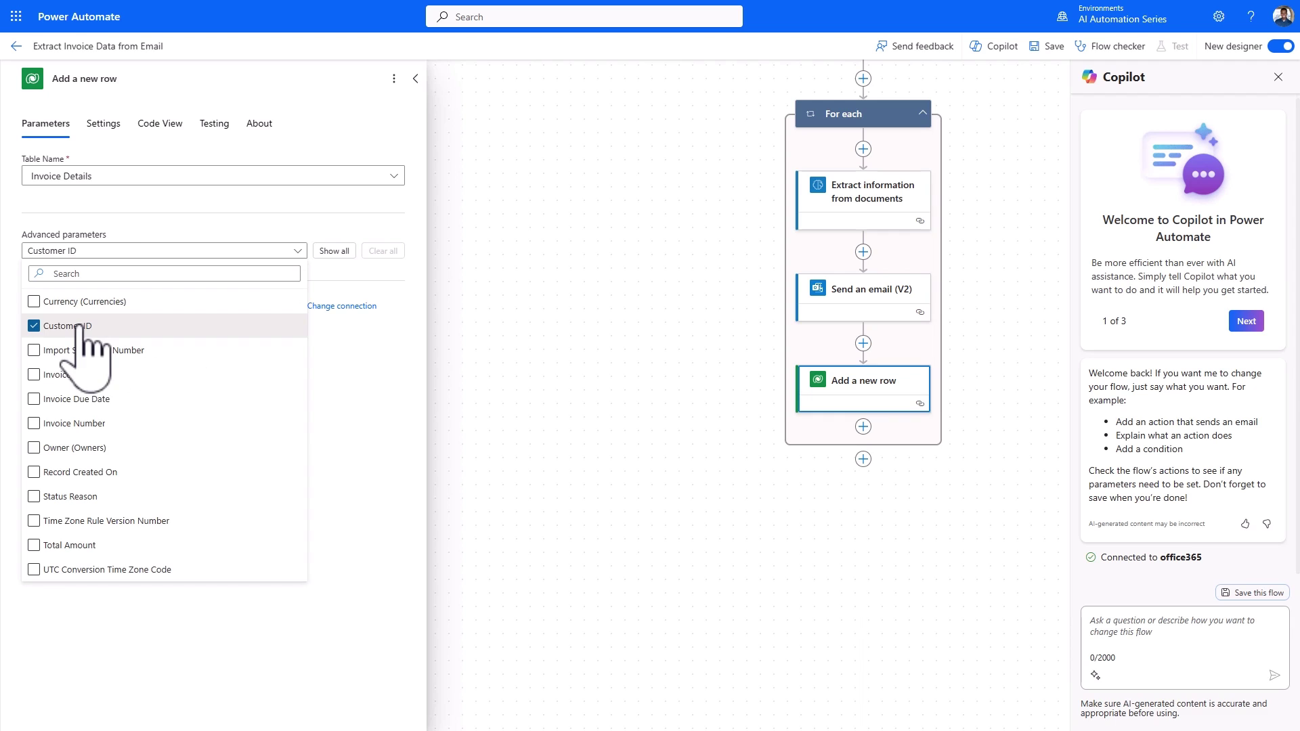
click(76, 399)
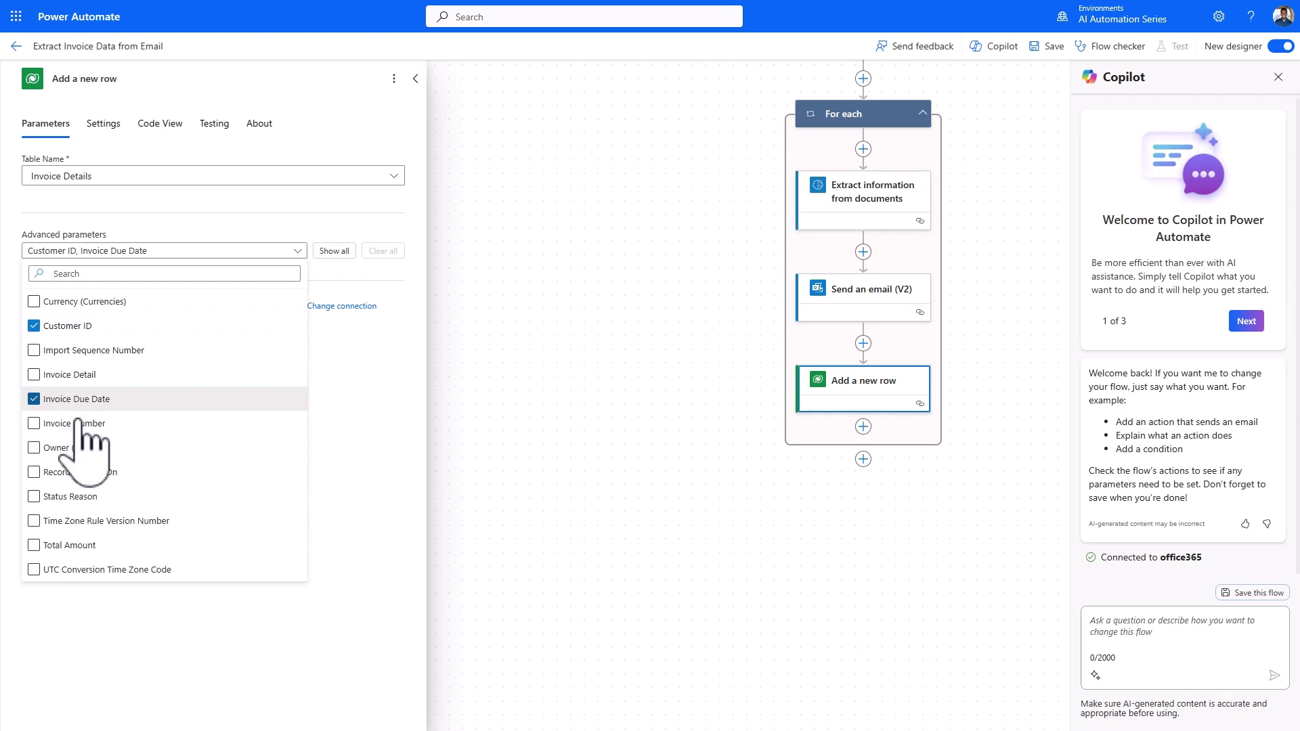
click(76, 424)
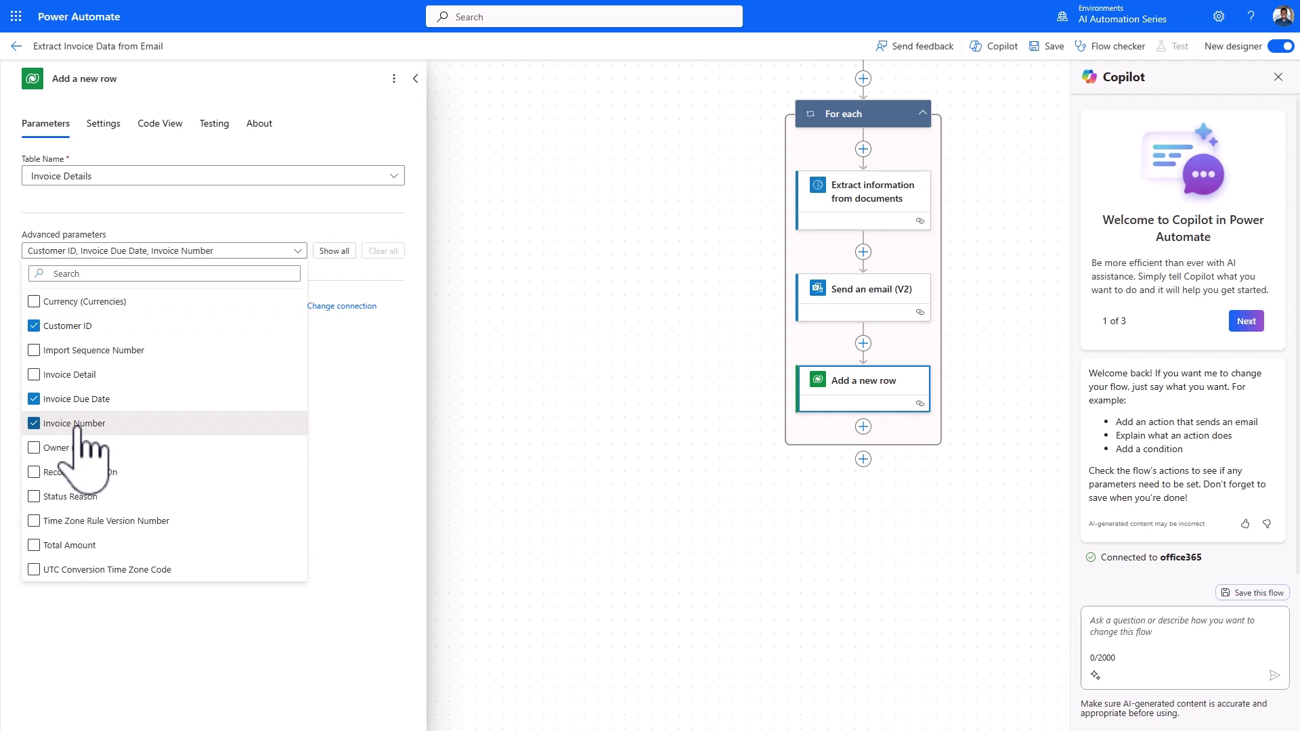
click(73, 544)
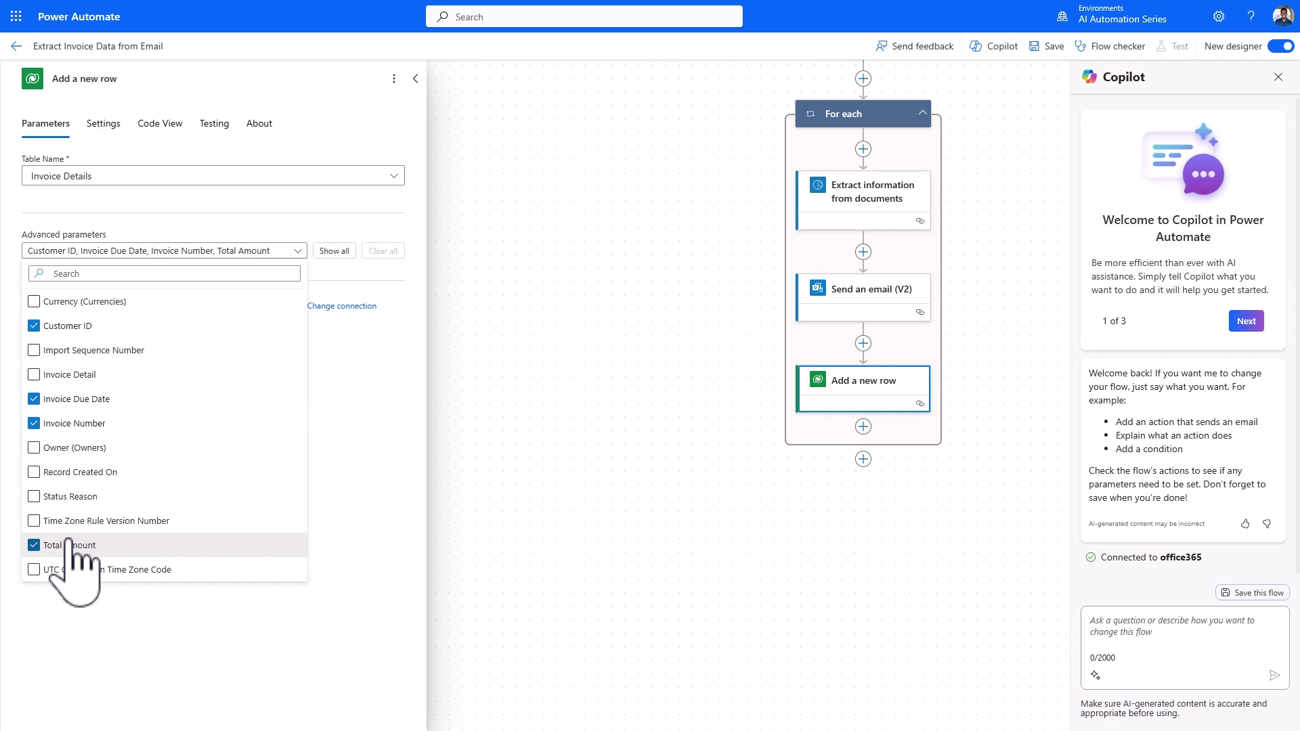
click(359, 451)
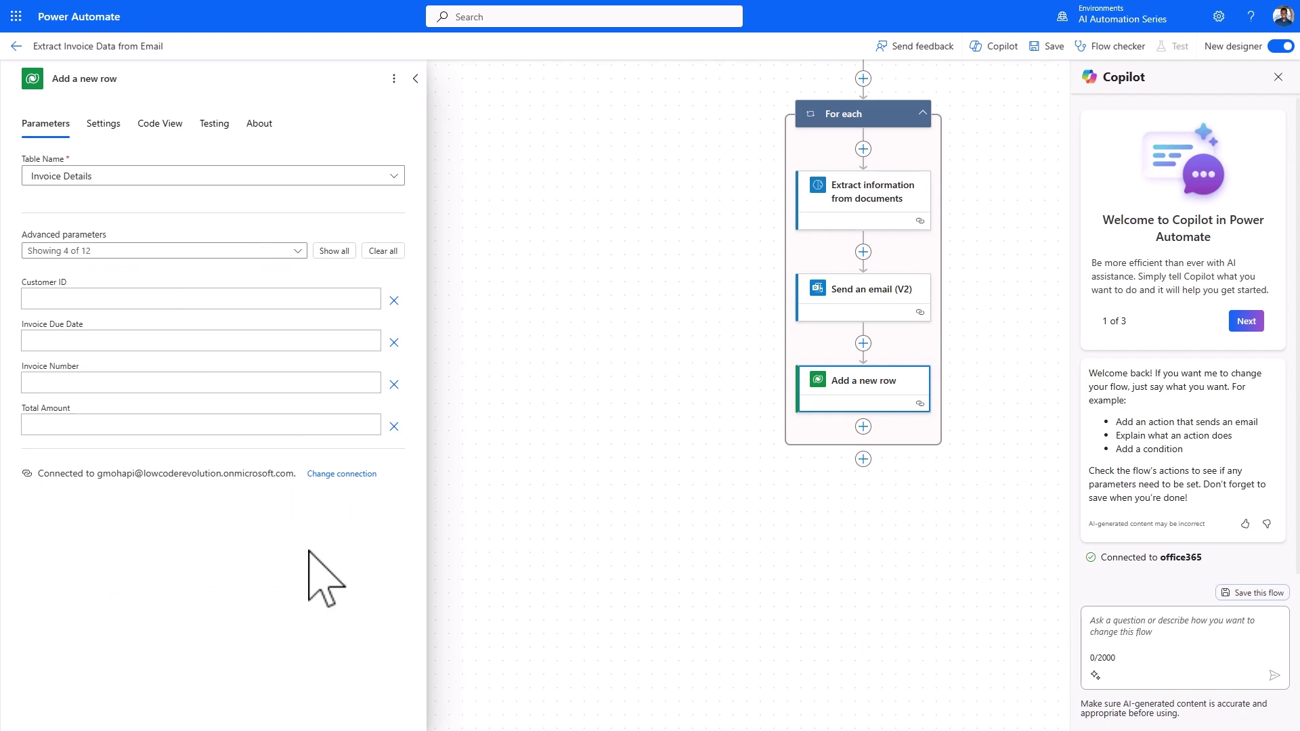
Step: Fill the new row's Customer ID with the extracted Customer ID value and its Invoice Due Date with the extracted Due Date
click(163, 300)
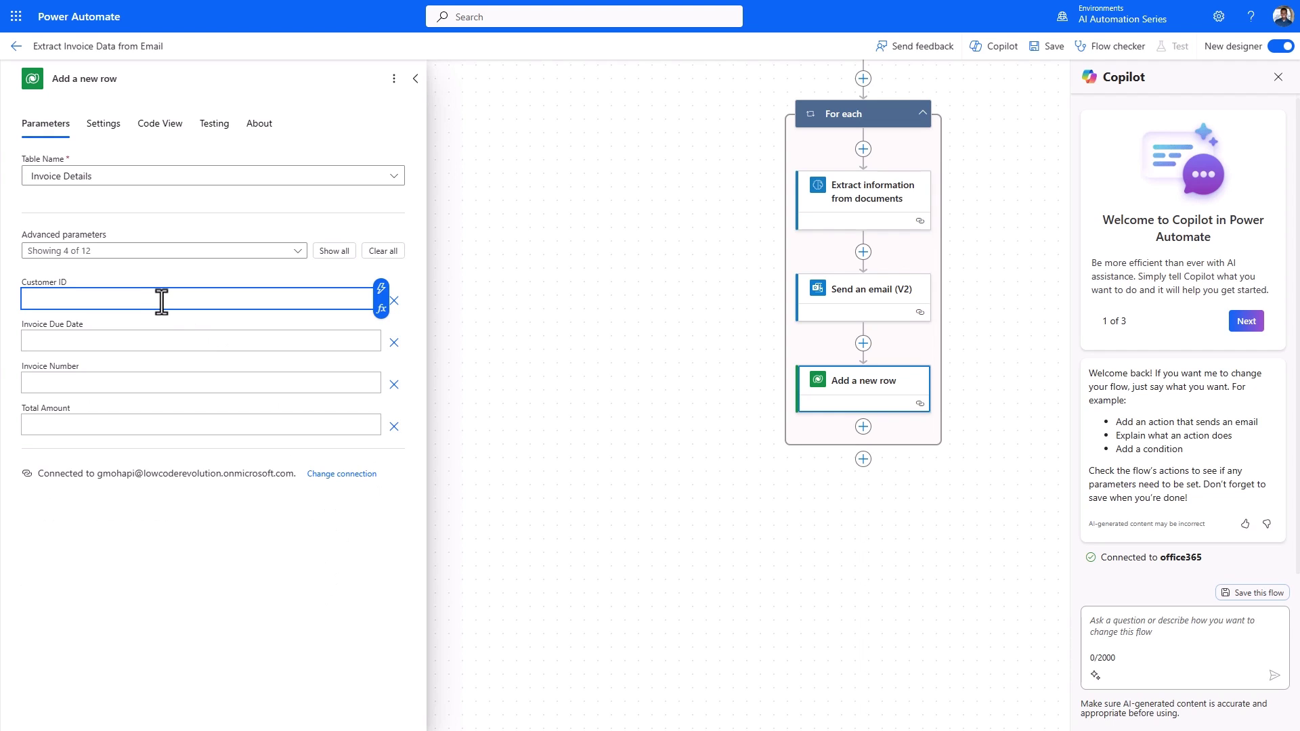
click(380, 289)
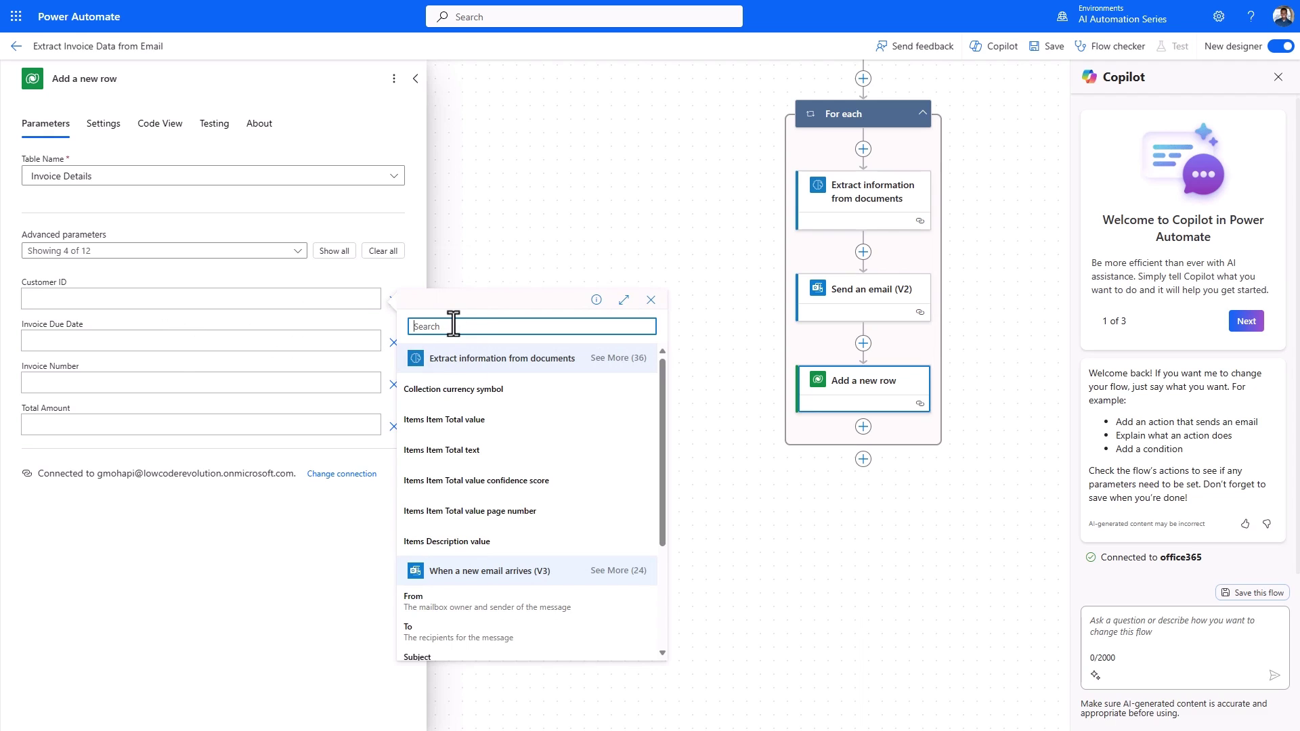
text(cust)
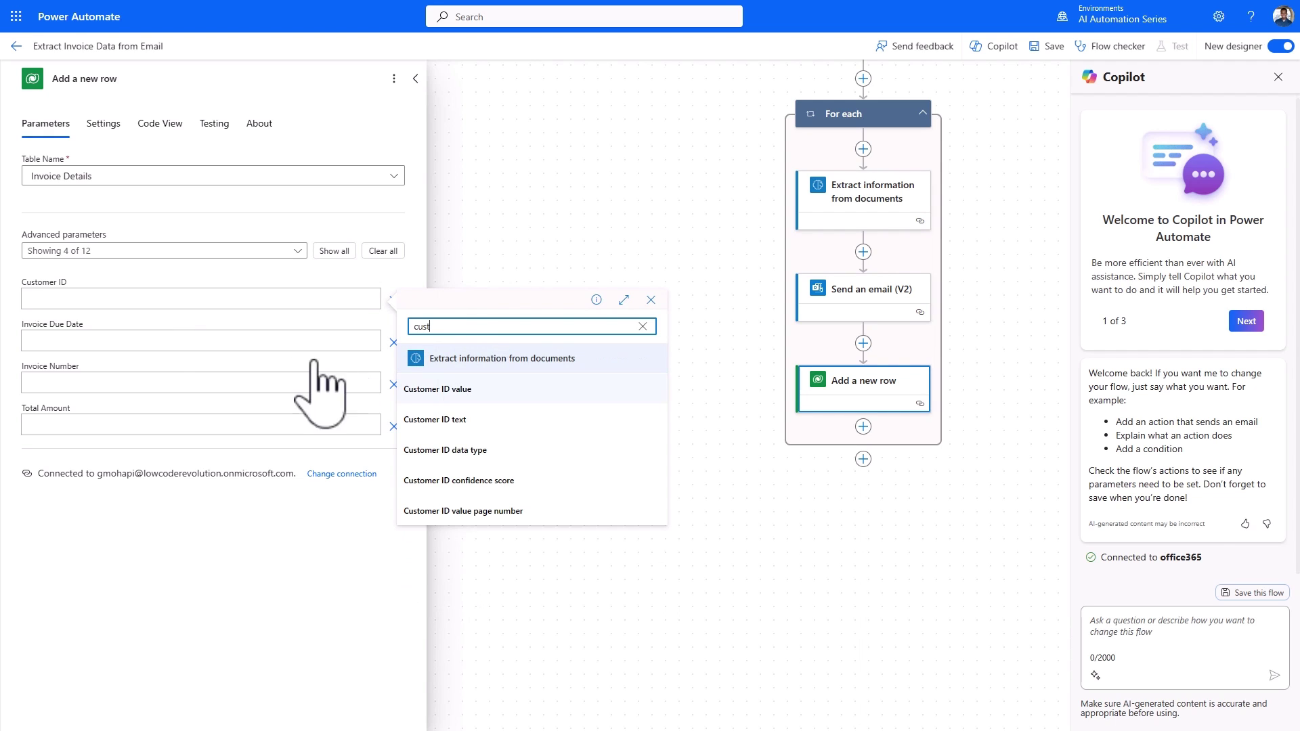
click(437, 389)
click(189, 342)
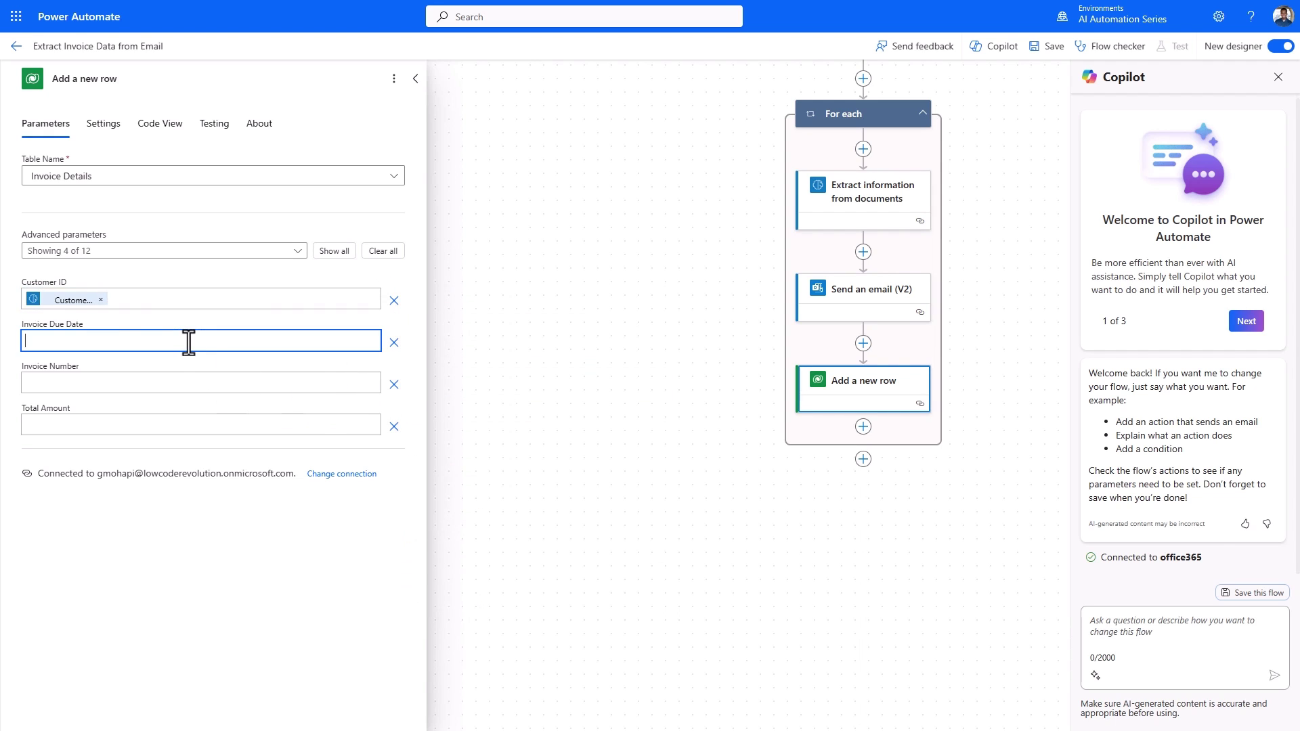
click(381, 332)
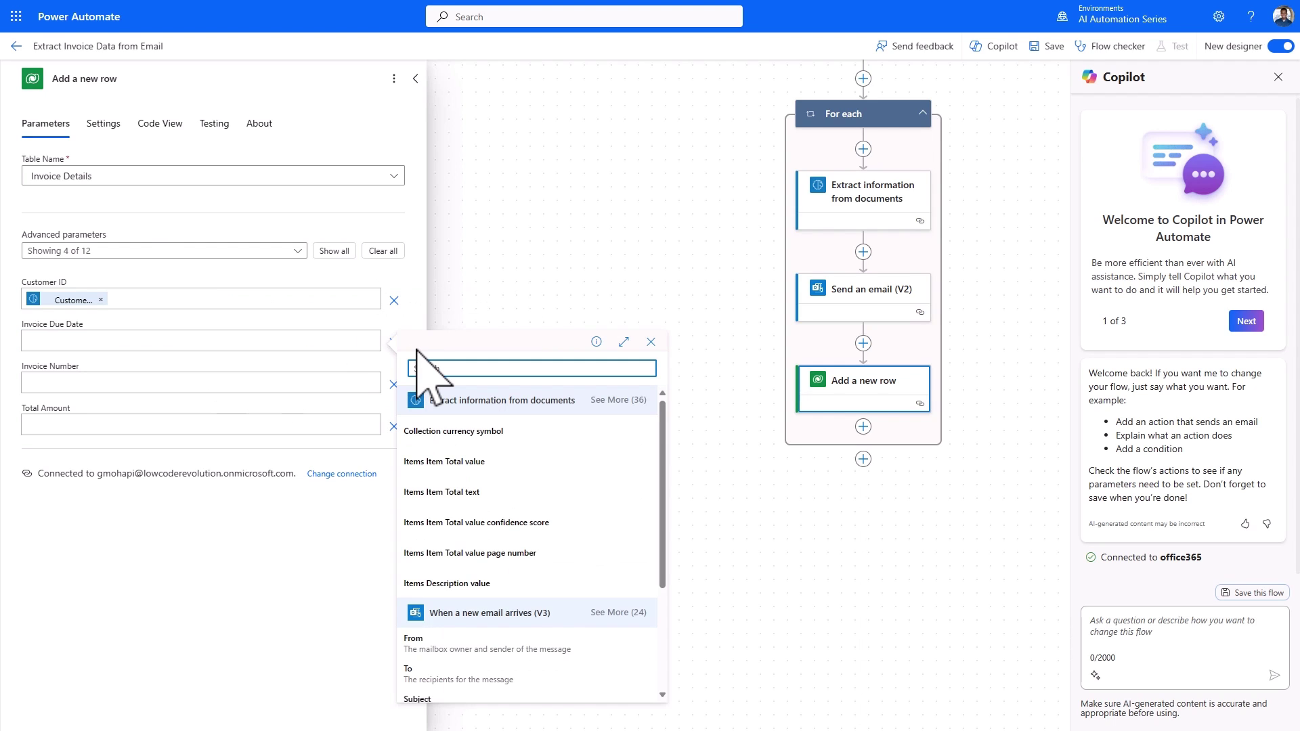
text(due d)
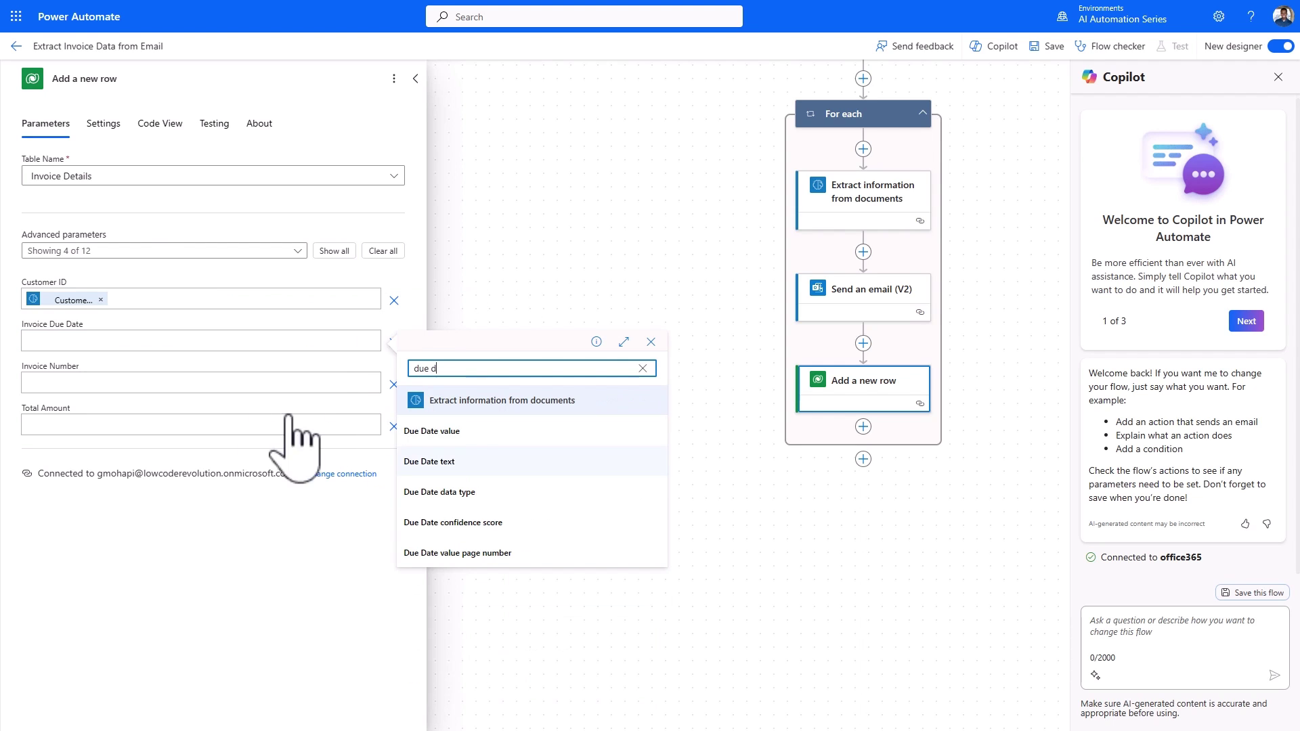
Step: Fill the new row's Invoice Number with the extracted Invoice Number value and its Total Amount with the extracted Total Amount value
click(142, 383)
click(382, 373)
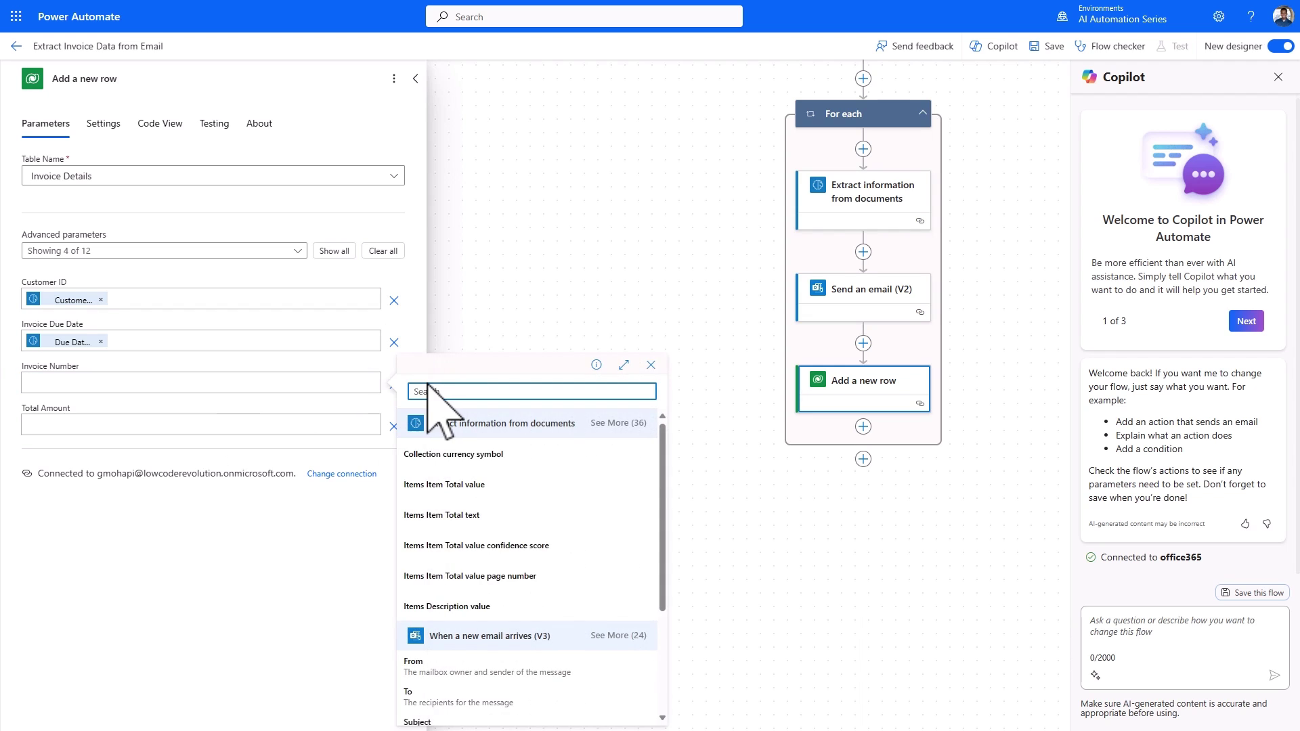
text(invoice)
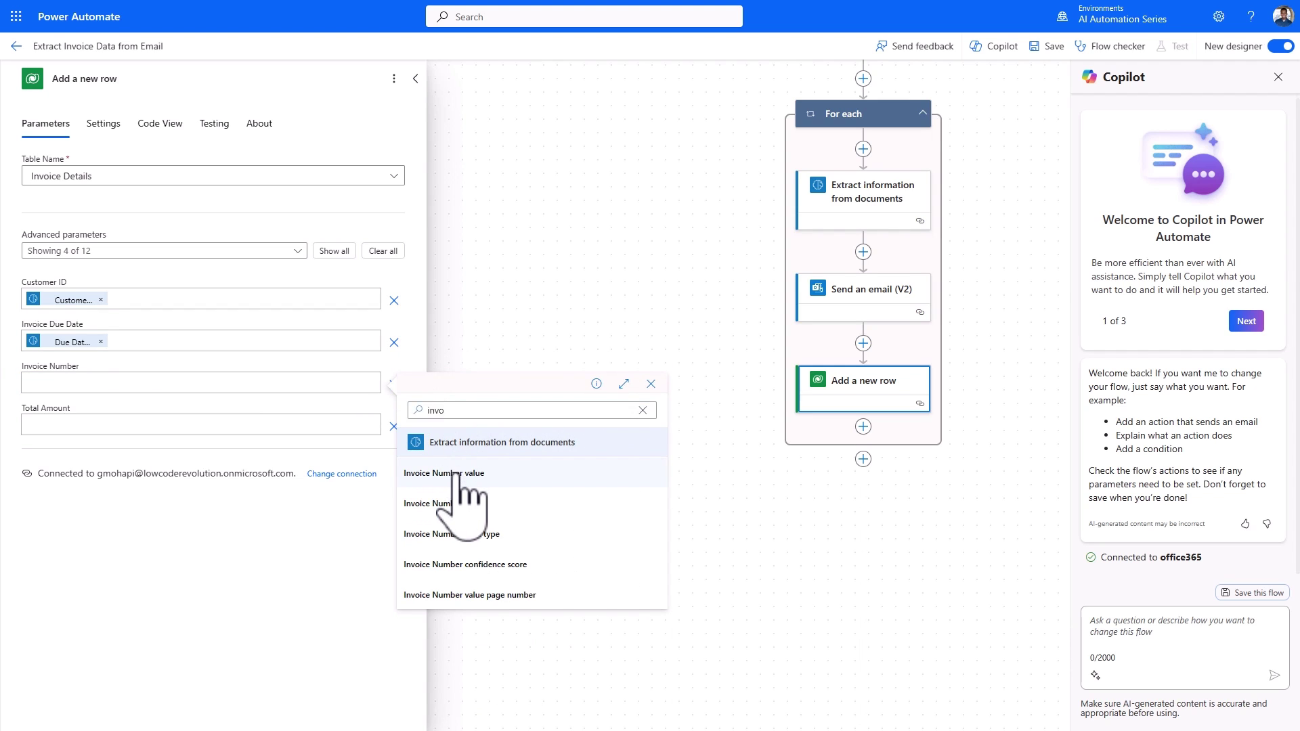
click(454, 467)
click(144, 425)
click(380, 414)
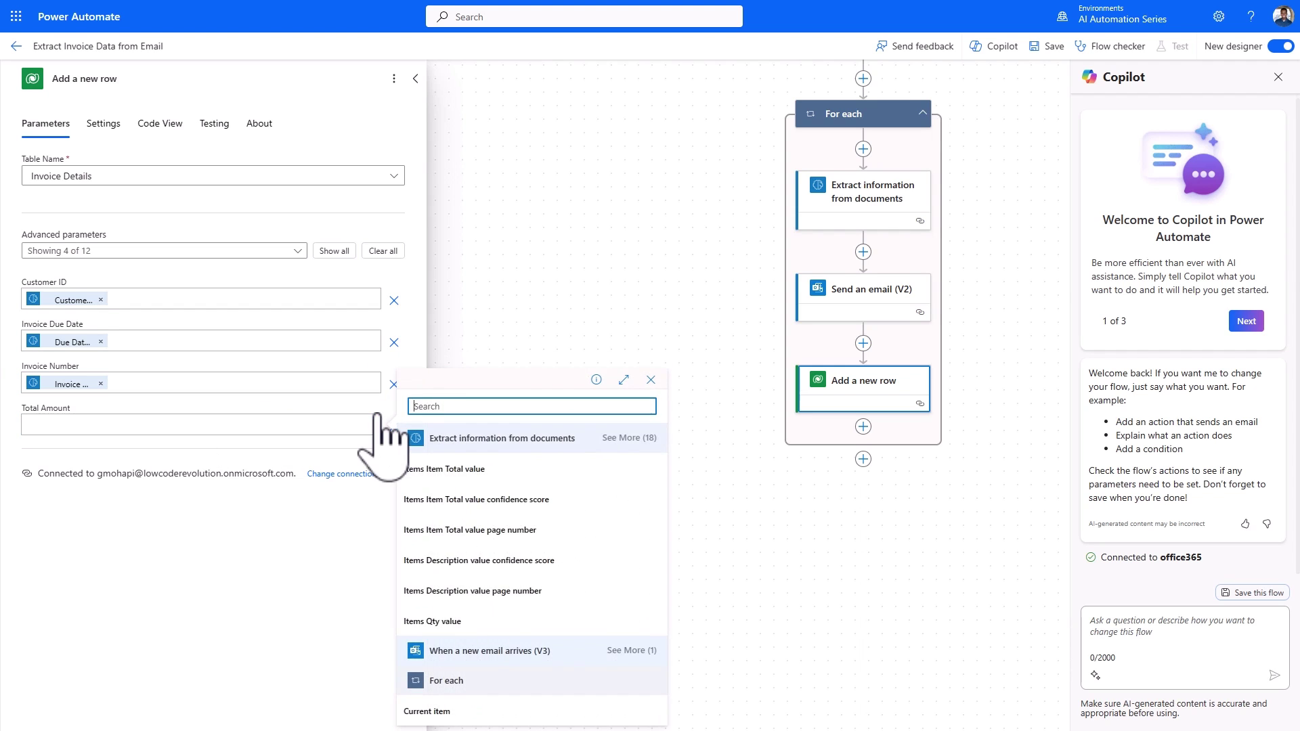
text(tota)
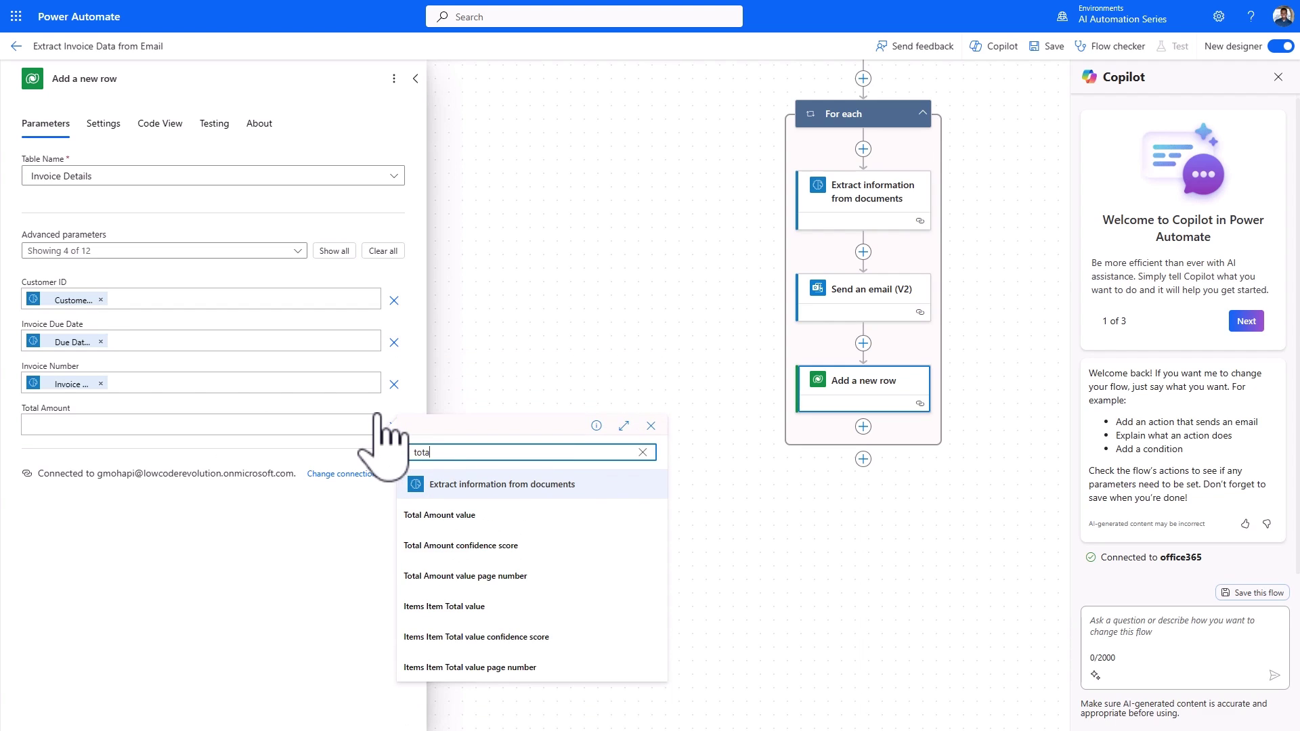
click(450, 515)
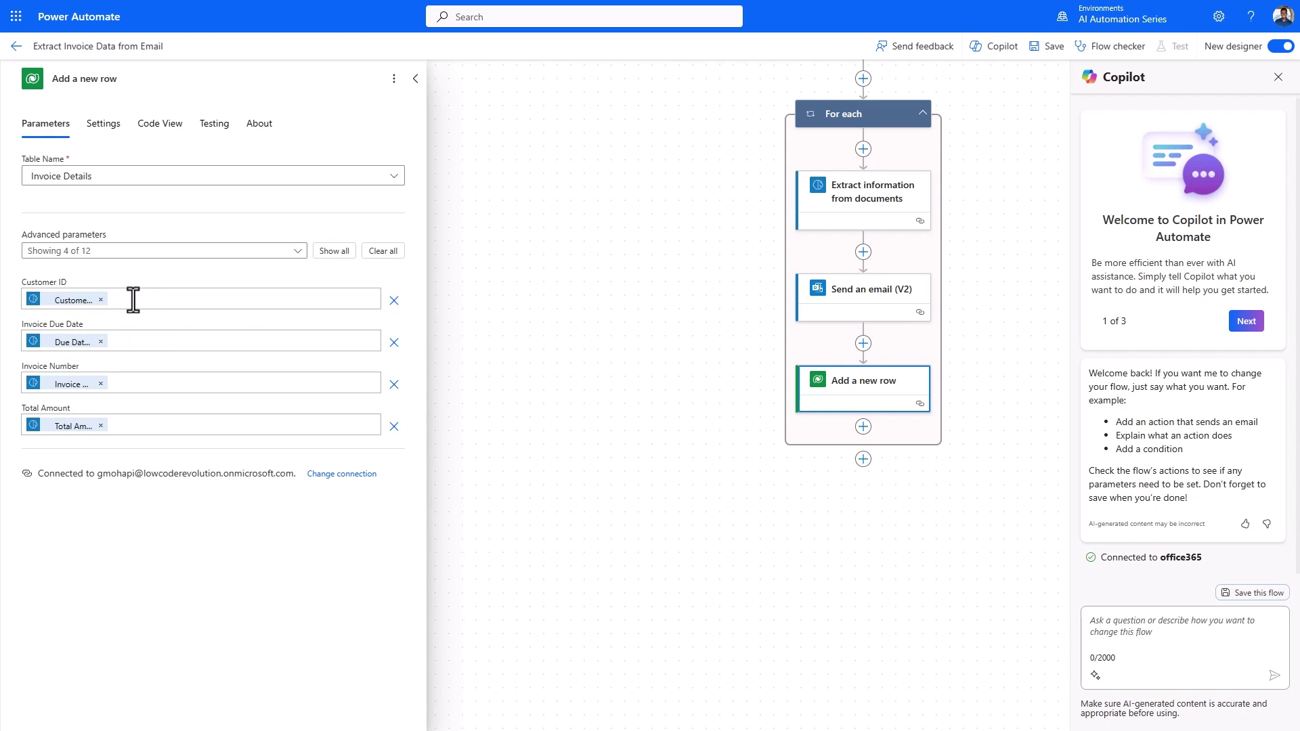
click(557, 340)
Step: Add the Microsoft Teams action Post message in a chat or channel below Add a new row inside the For each loop
drag(995, 247, 815, 267)
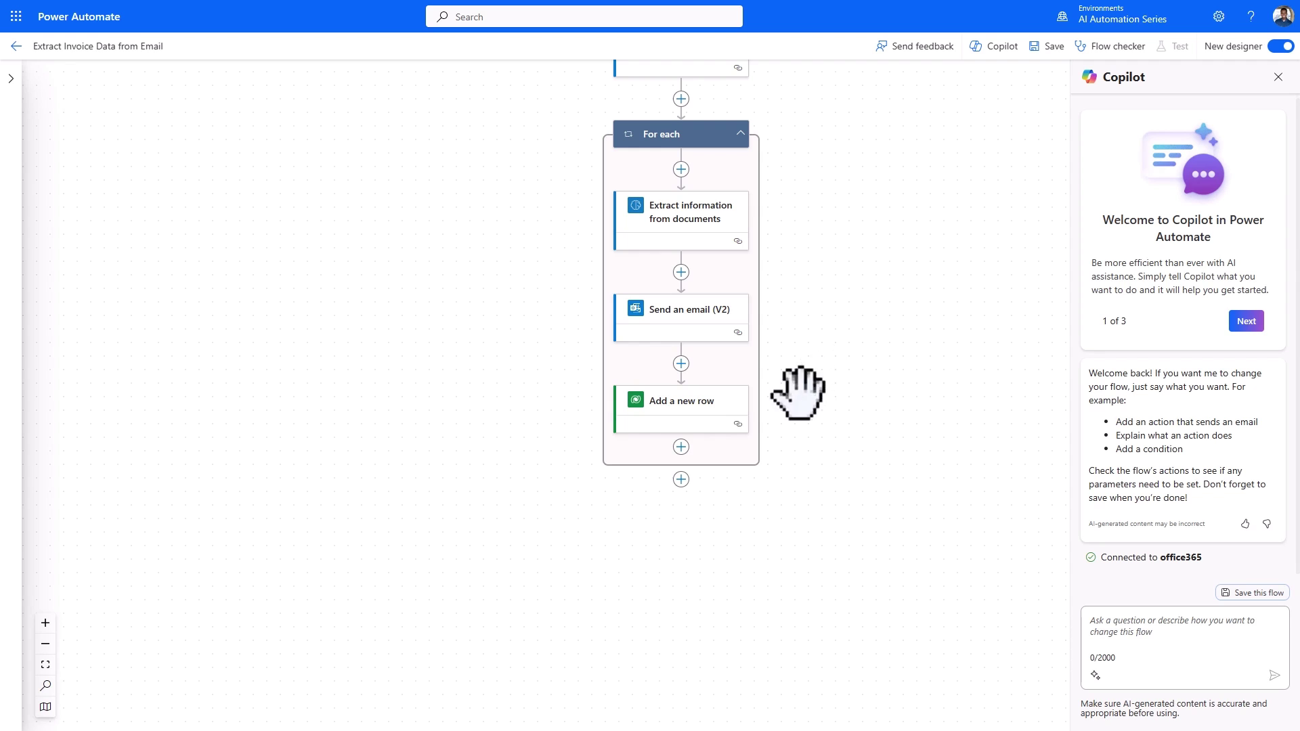
click(681, 447)
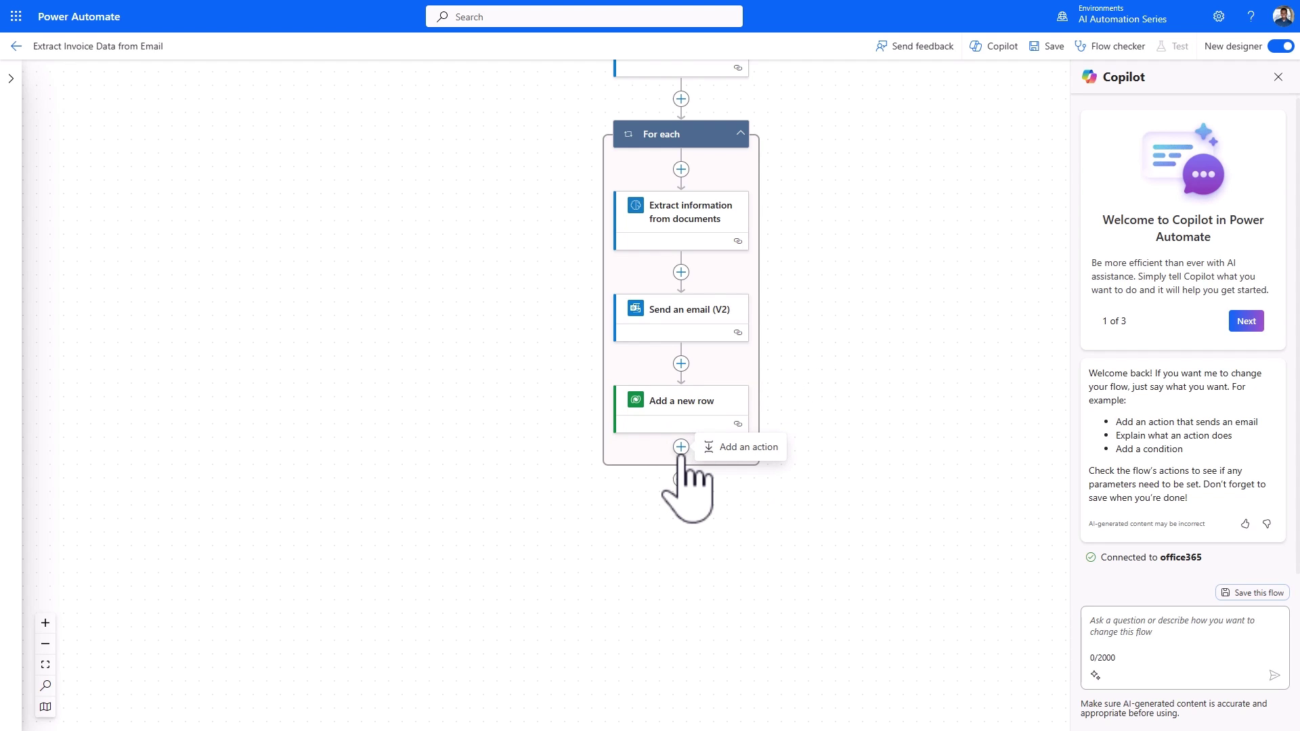
click(737, 447)
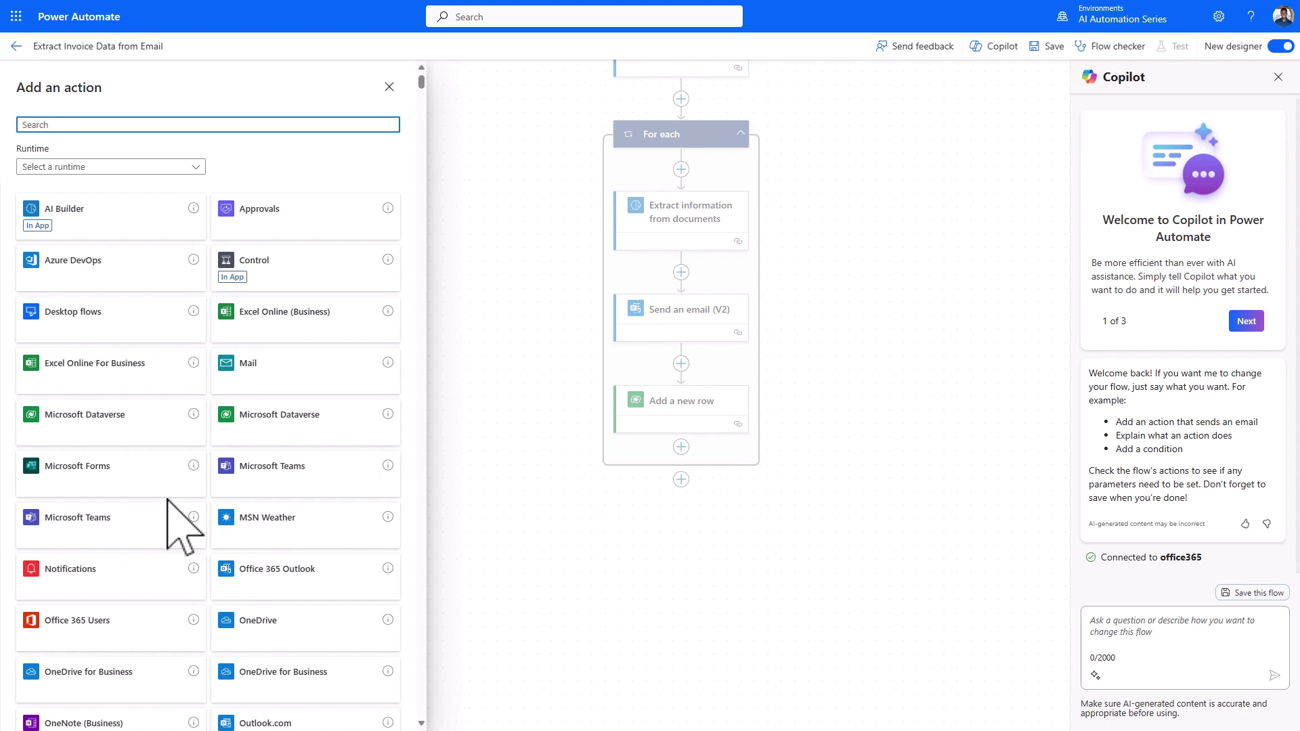
click(138, 516)
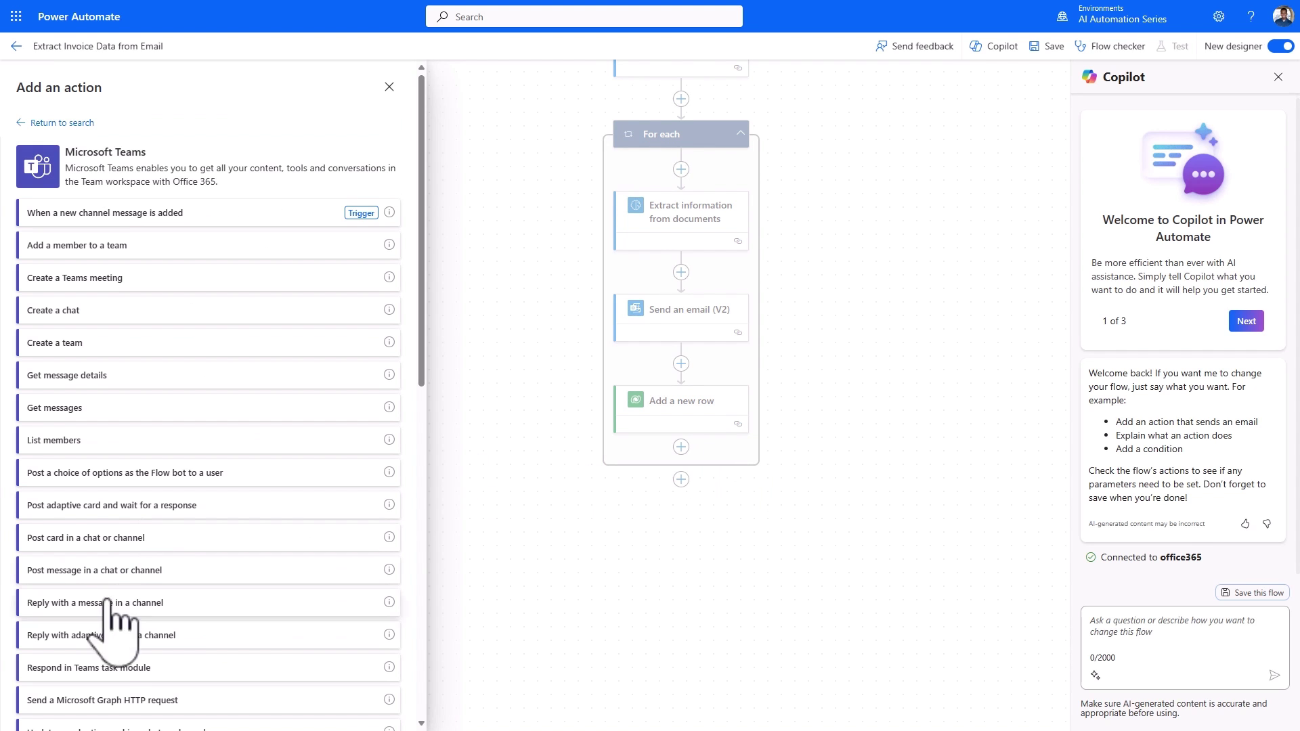
scroll(122, 596, down, 1)
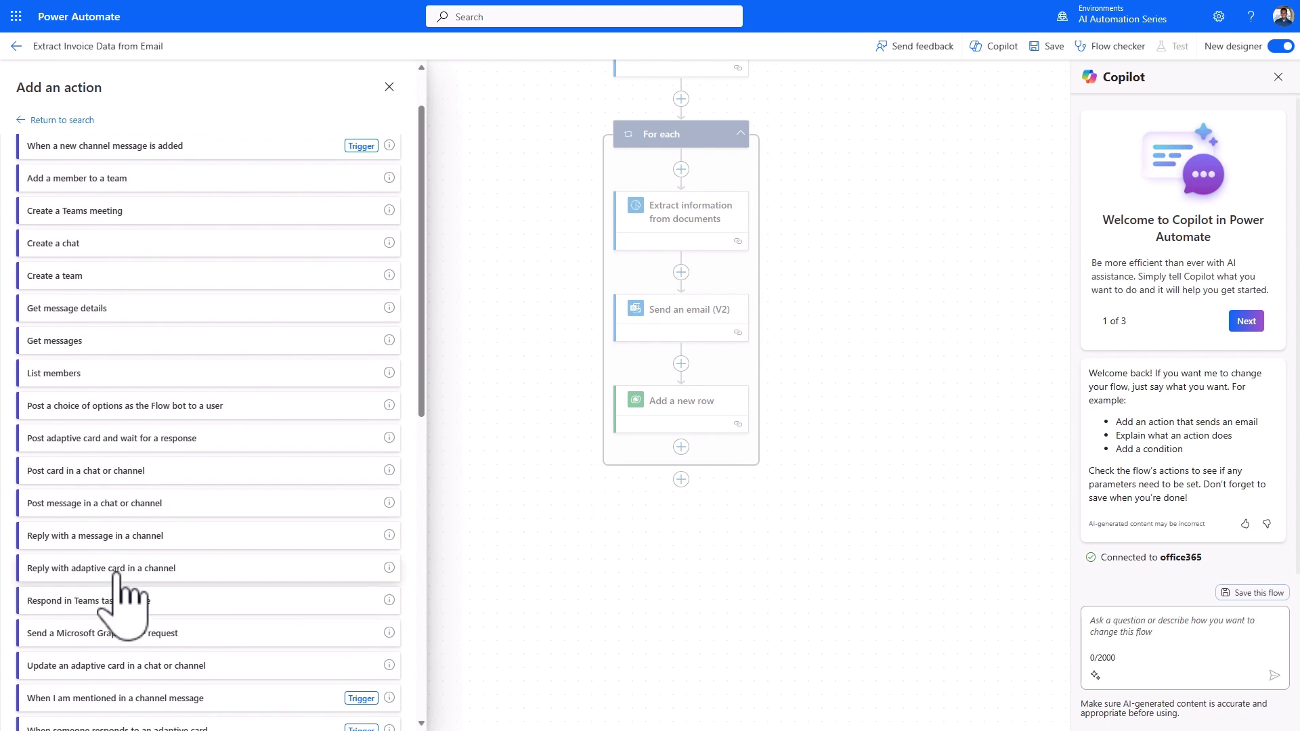
click(88, 505)
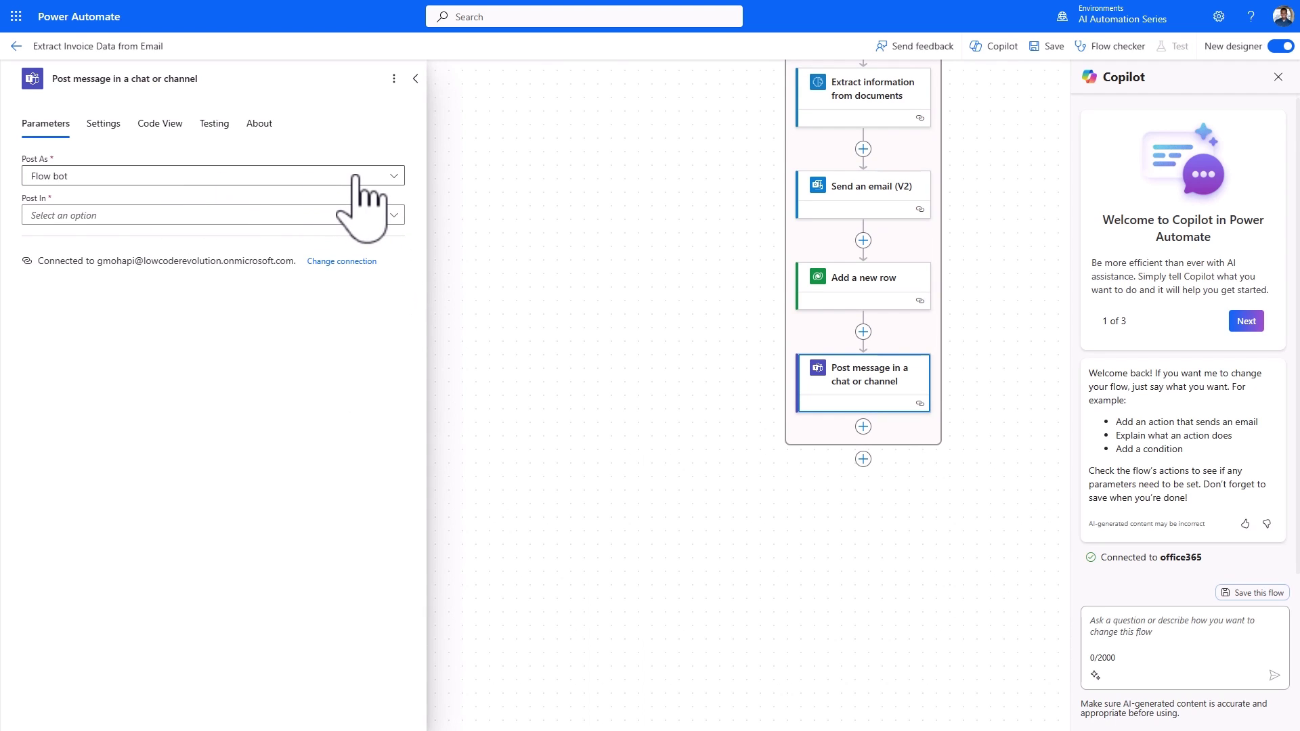
Step: Set Post In to Chat with Flow bot and set the Recipient to the To value of the incoming email
click(394, 215)
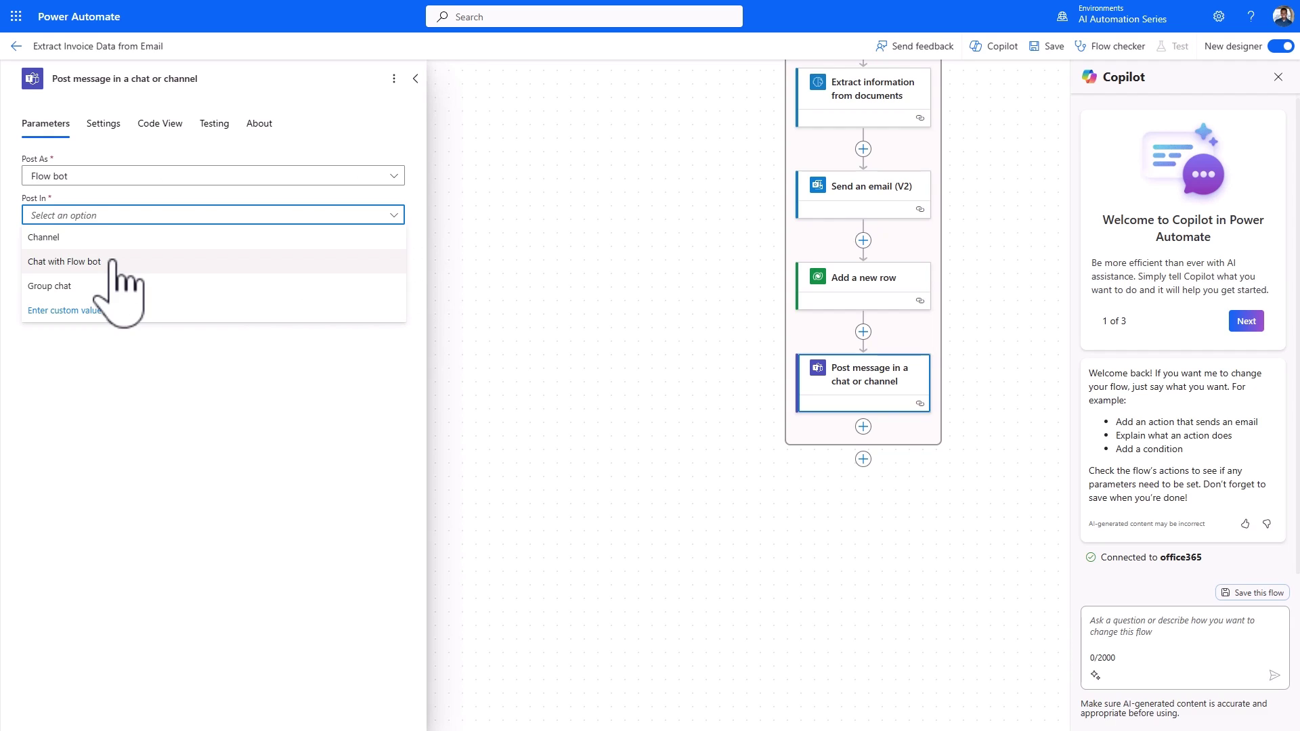
click(112, 271)
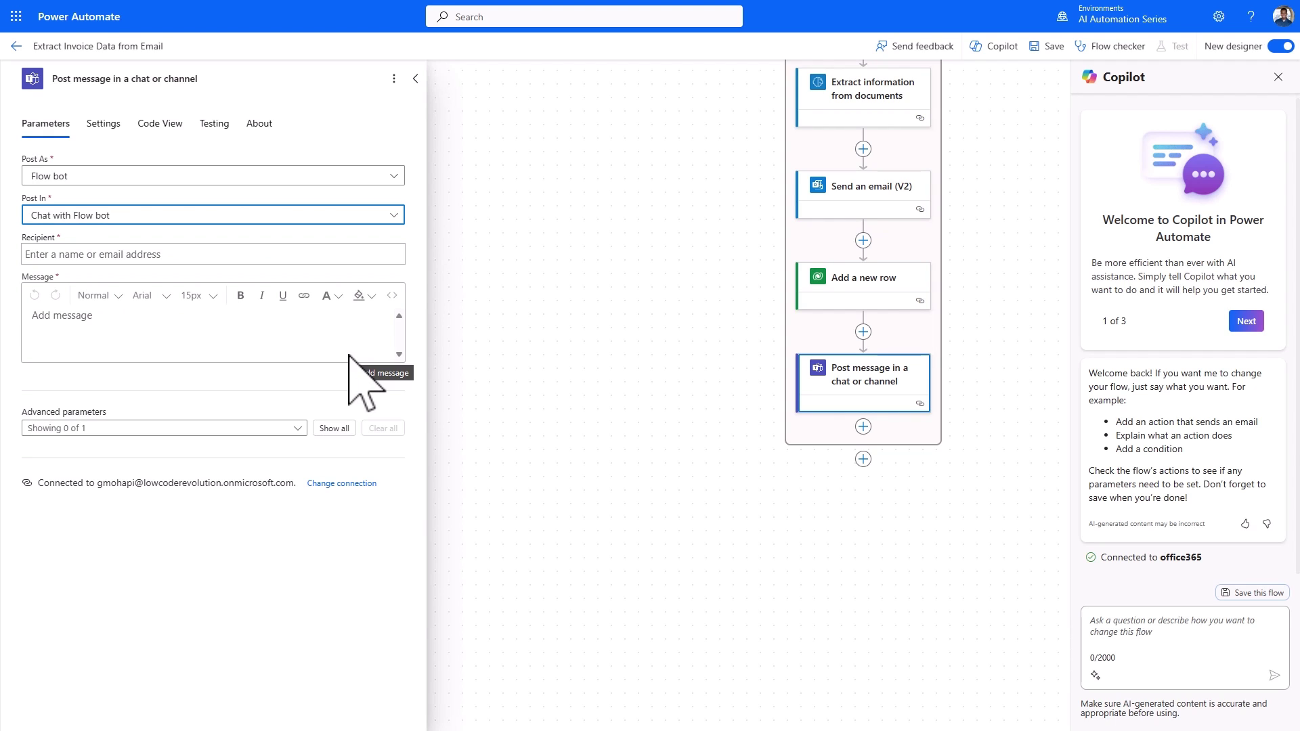
click(214, 255)
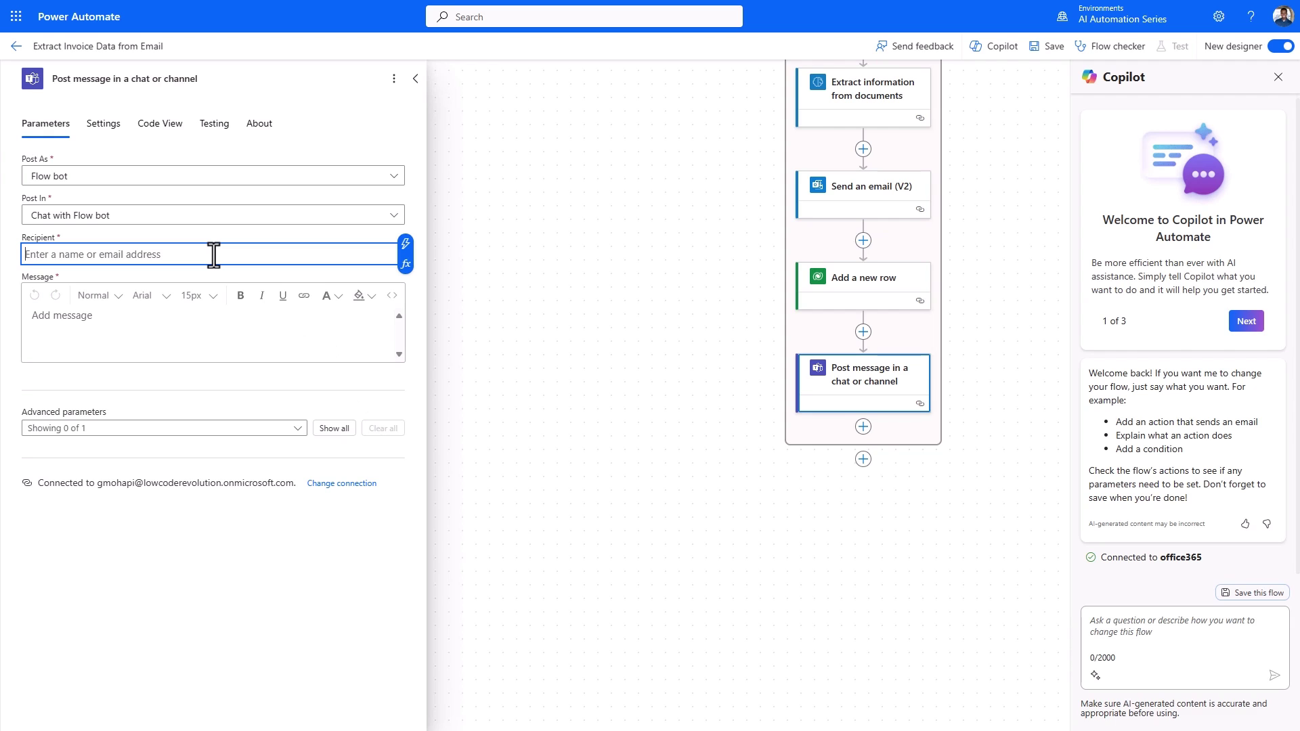
click(405, 244)
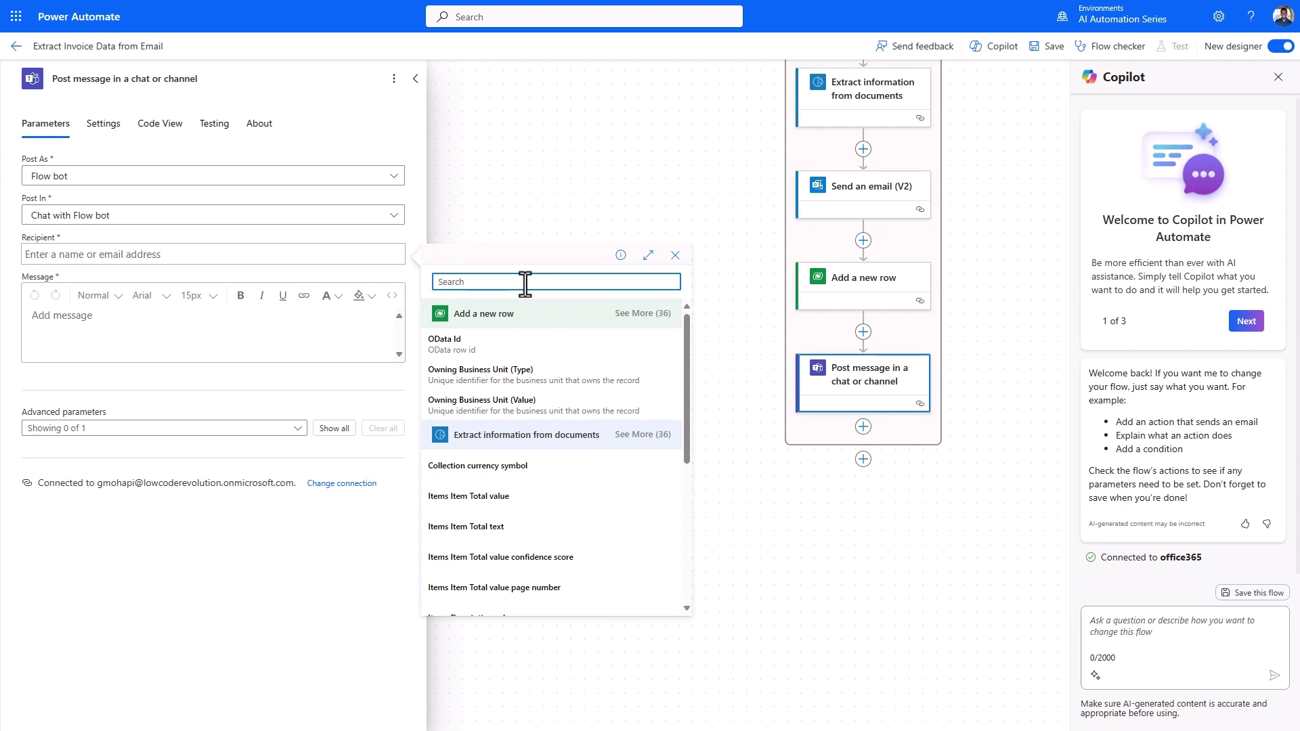
text(to)
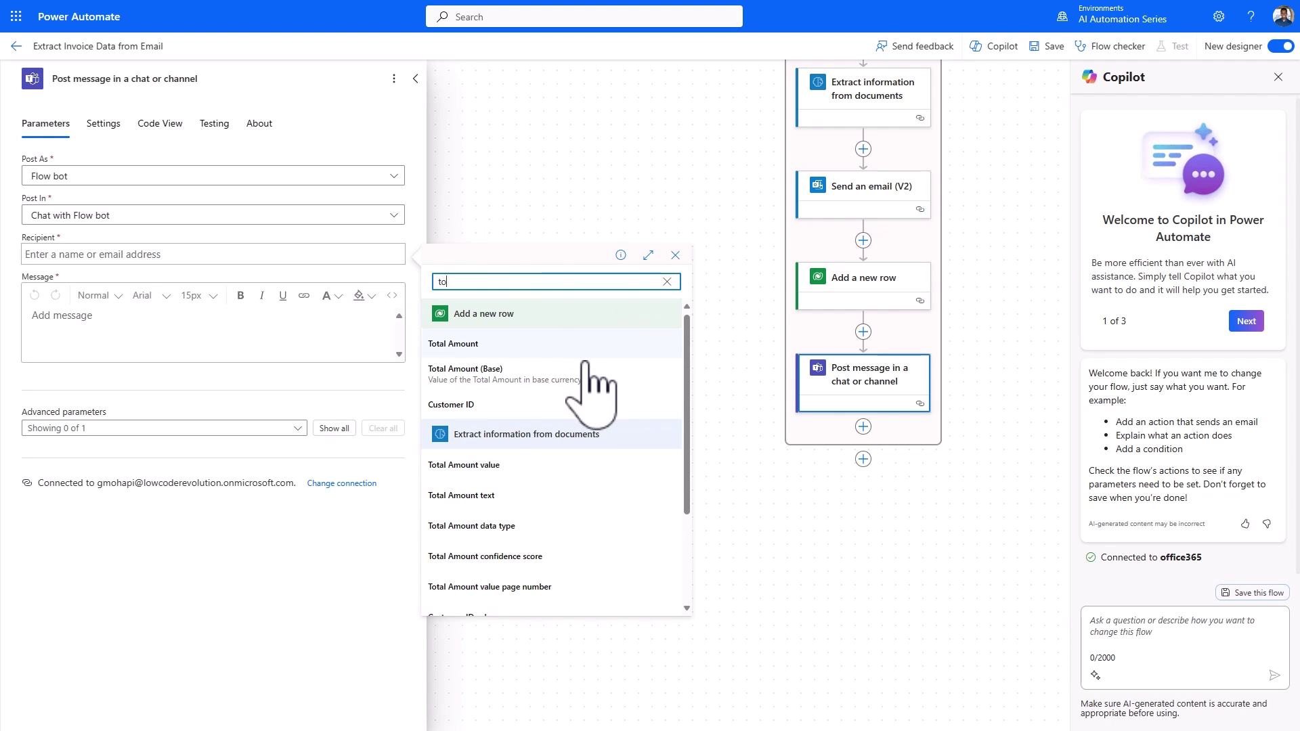
scroll(585, 386, down, 2)
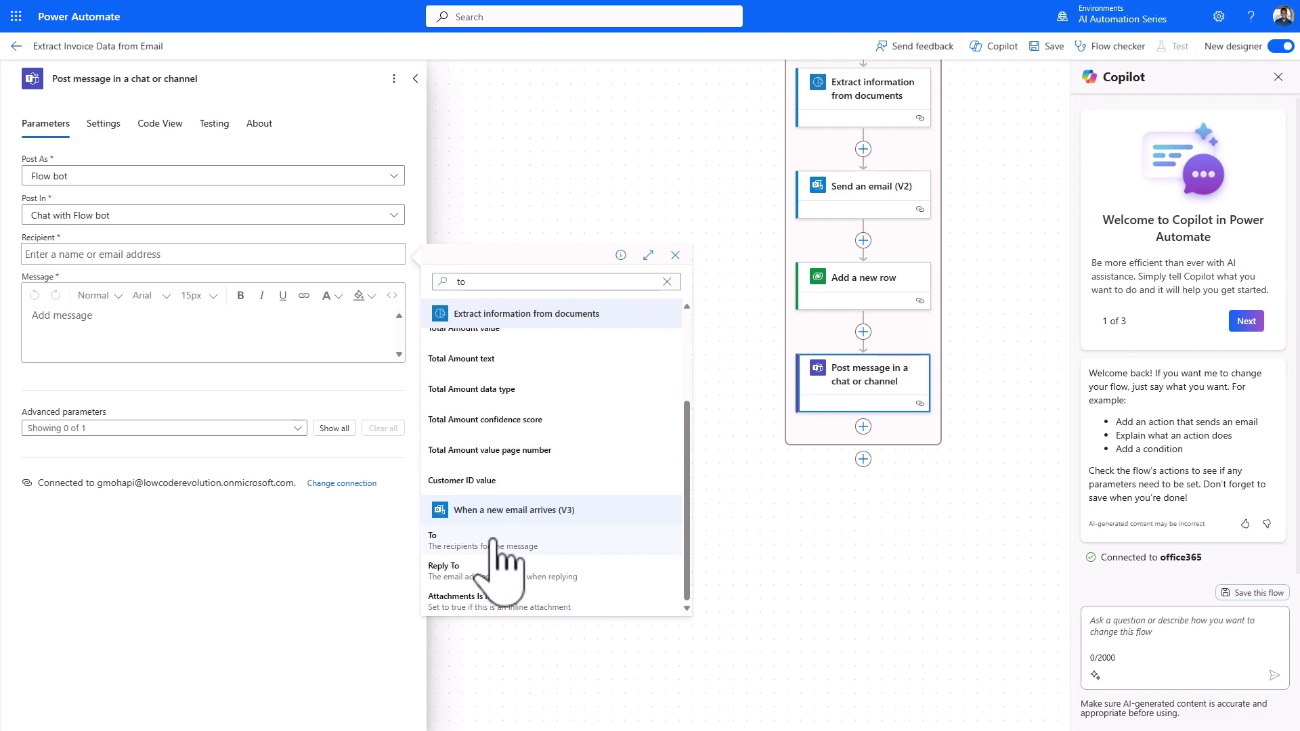
click(495, 539)
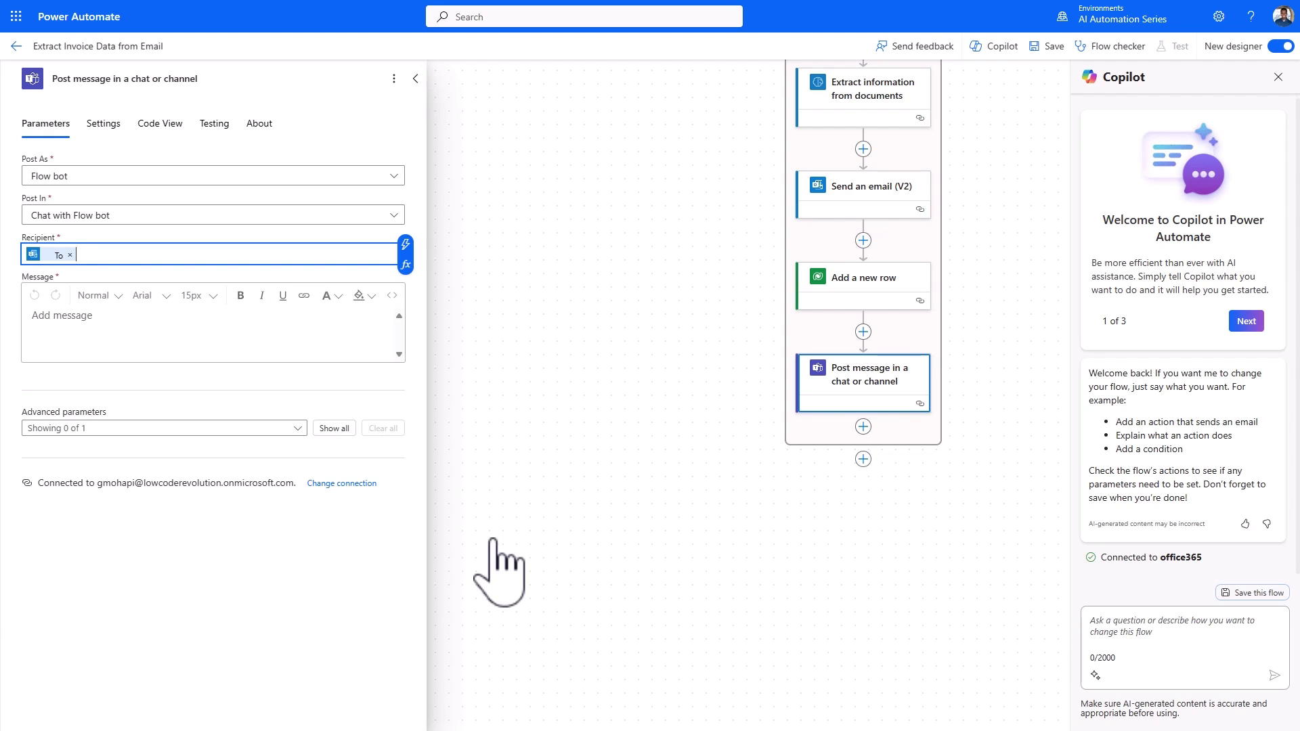
click(828, 413)
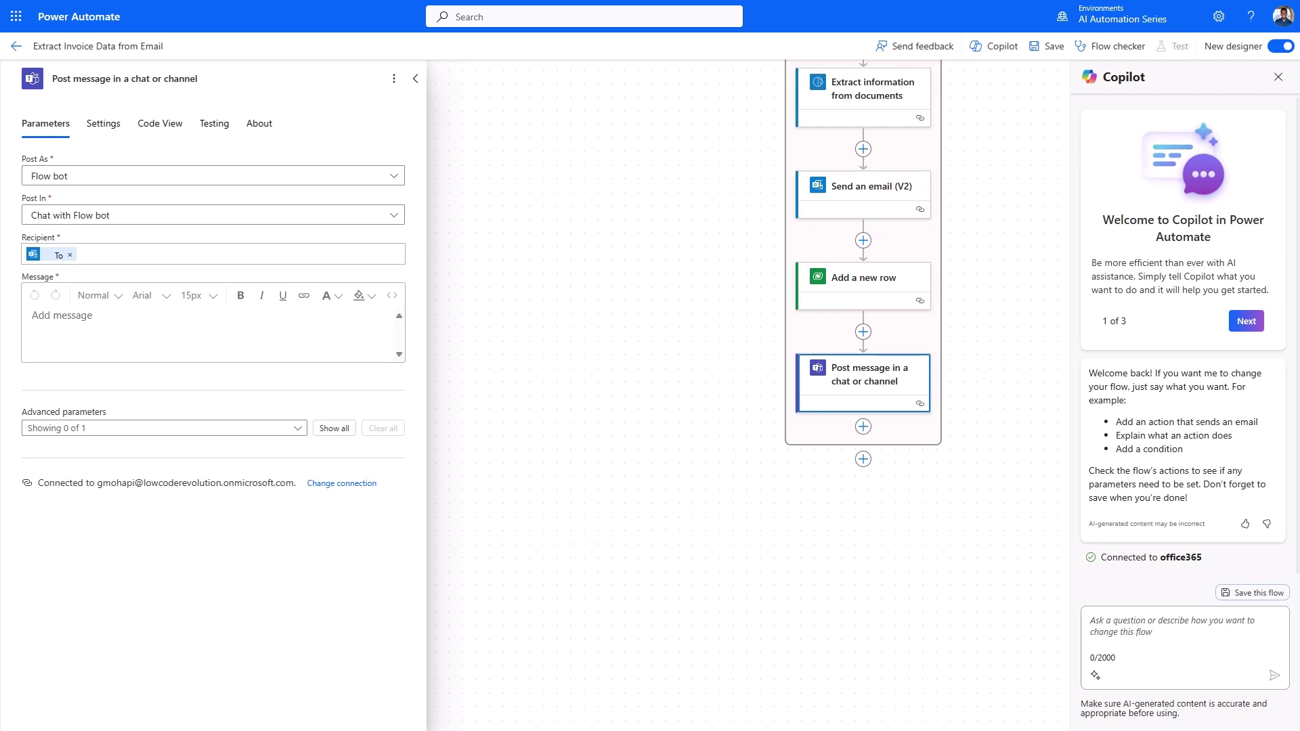
Step: Write the message "An invoice with the following details has been received: Customer ID: Invoice Number: Due Date: Total: $ All data has been added to Dataverse."
click(97, 320)
text(An invoice with the following details has been received:  Customer ID: Invoice Number: Due Date: Total: $  All data has been added to Dataverse.)
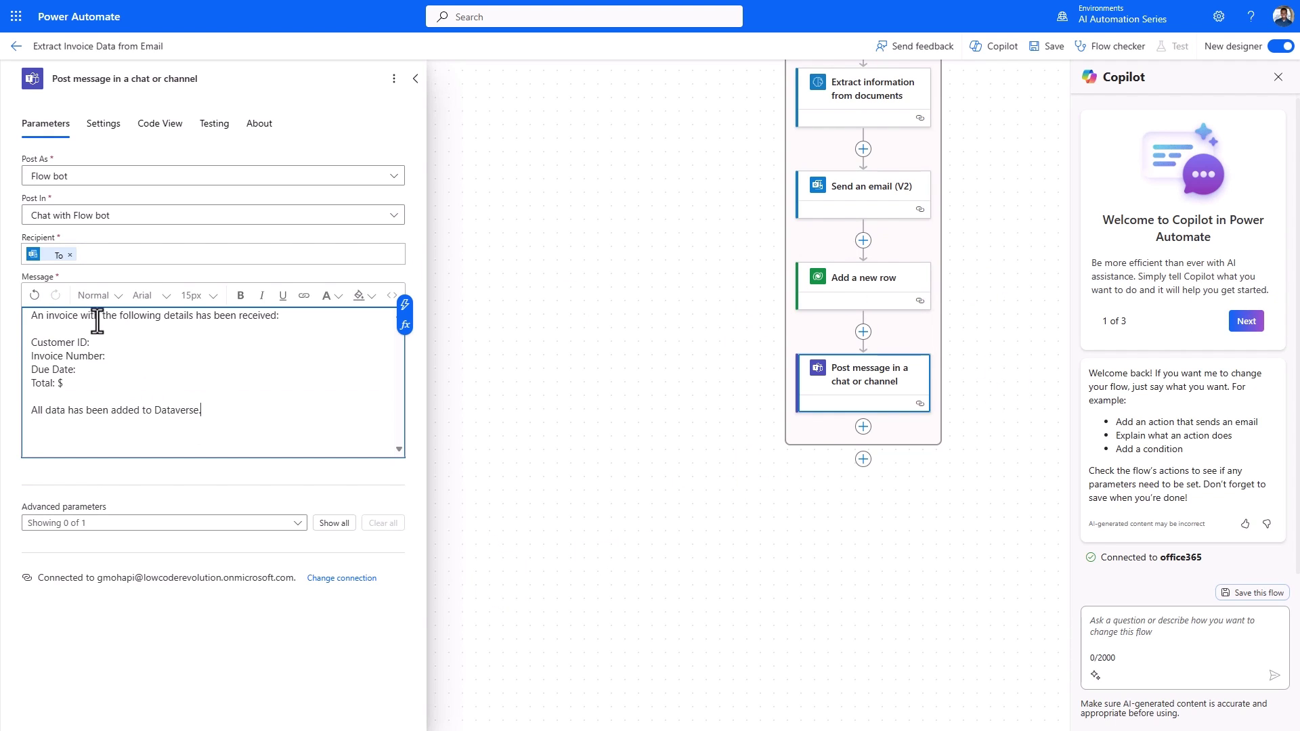
Step: Insert the extracted Customer ID after "Customer ID:" and the extracted Invoice Number after "Invoice Number:" in the Teams message
click(231, 383)
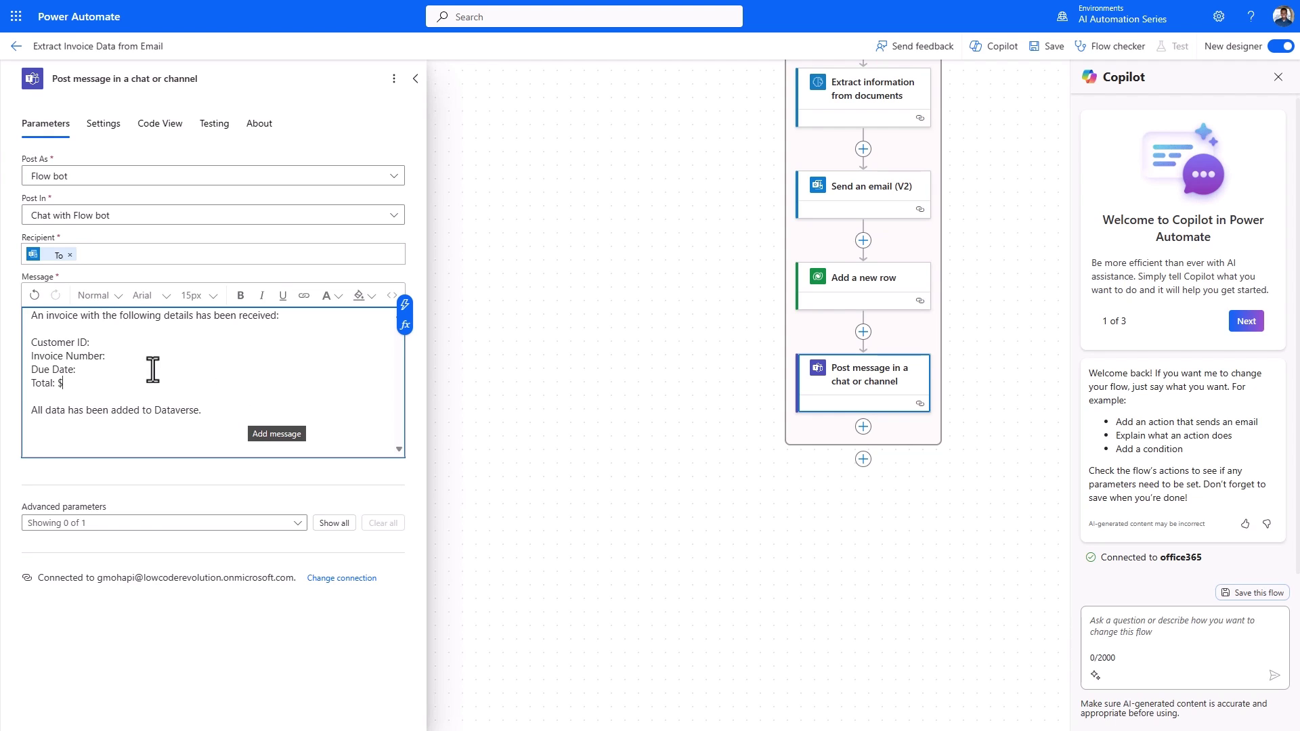
click(405, 305)
text(cus)
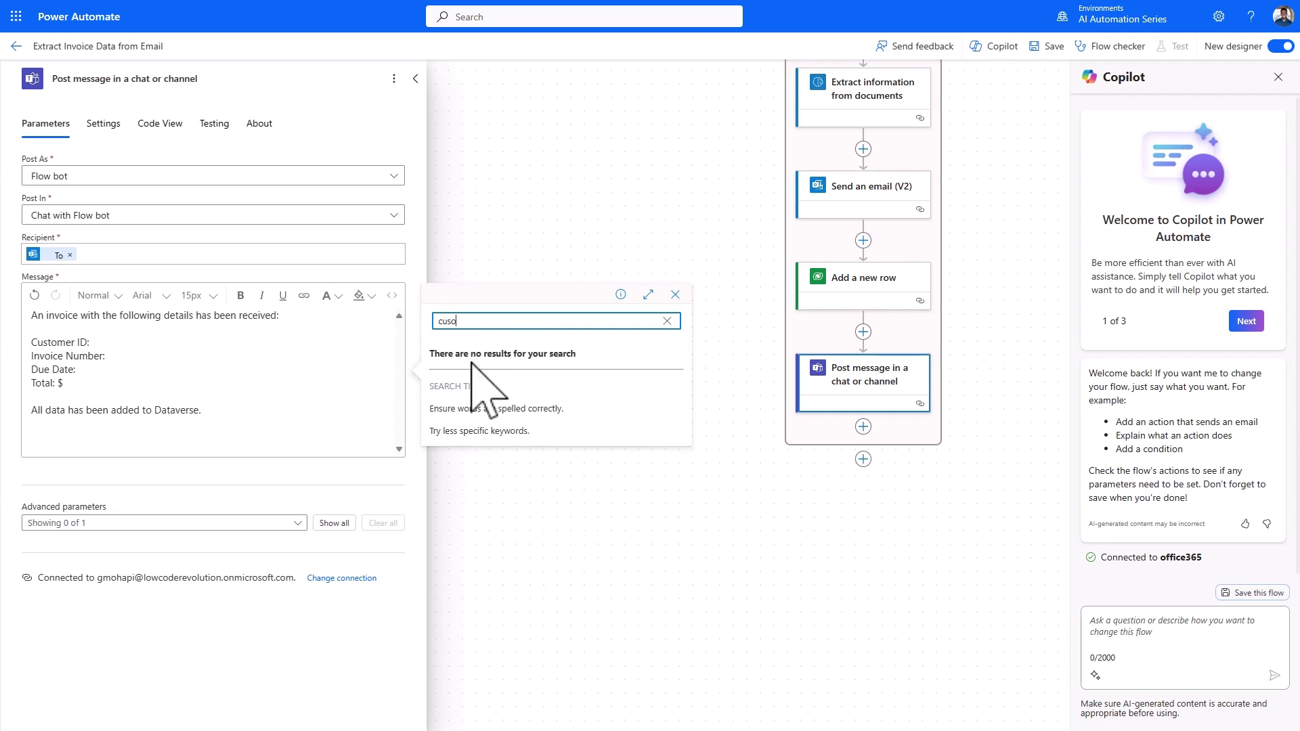
click(474, 383)
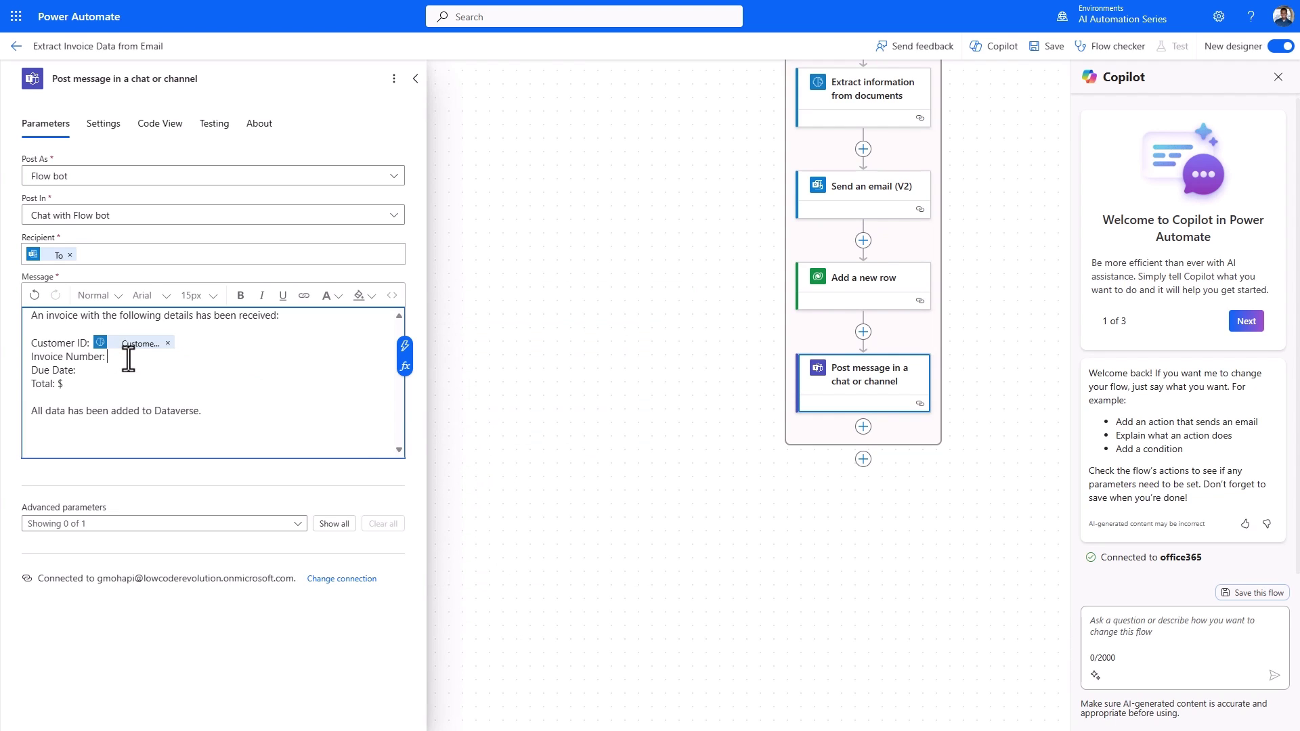
click(405, 346)
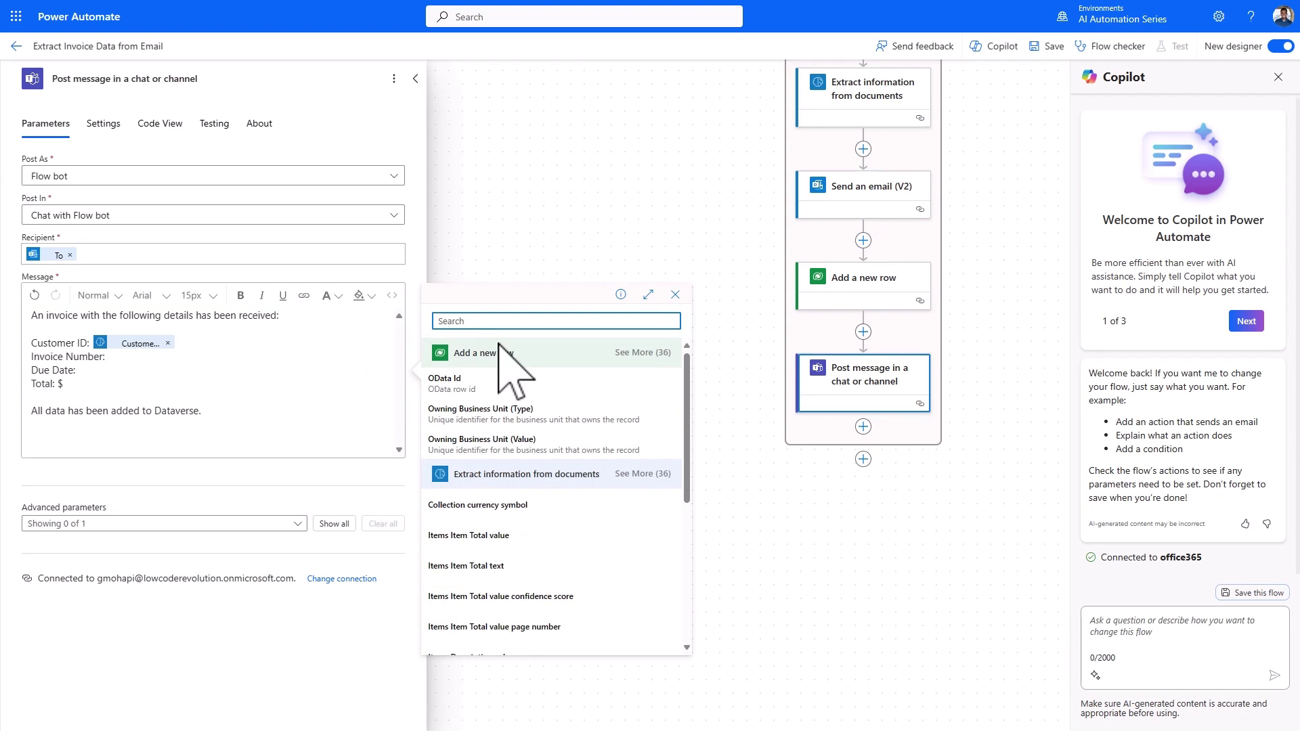
text(inv)
click(491, 567)
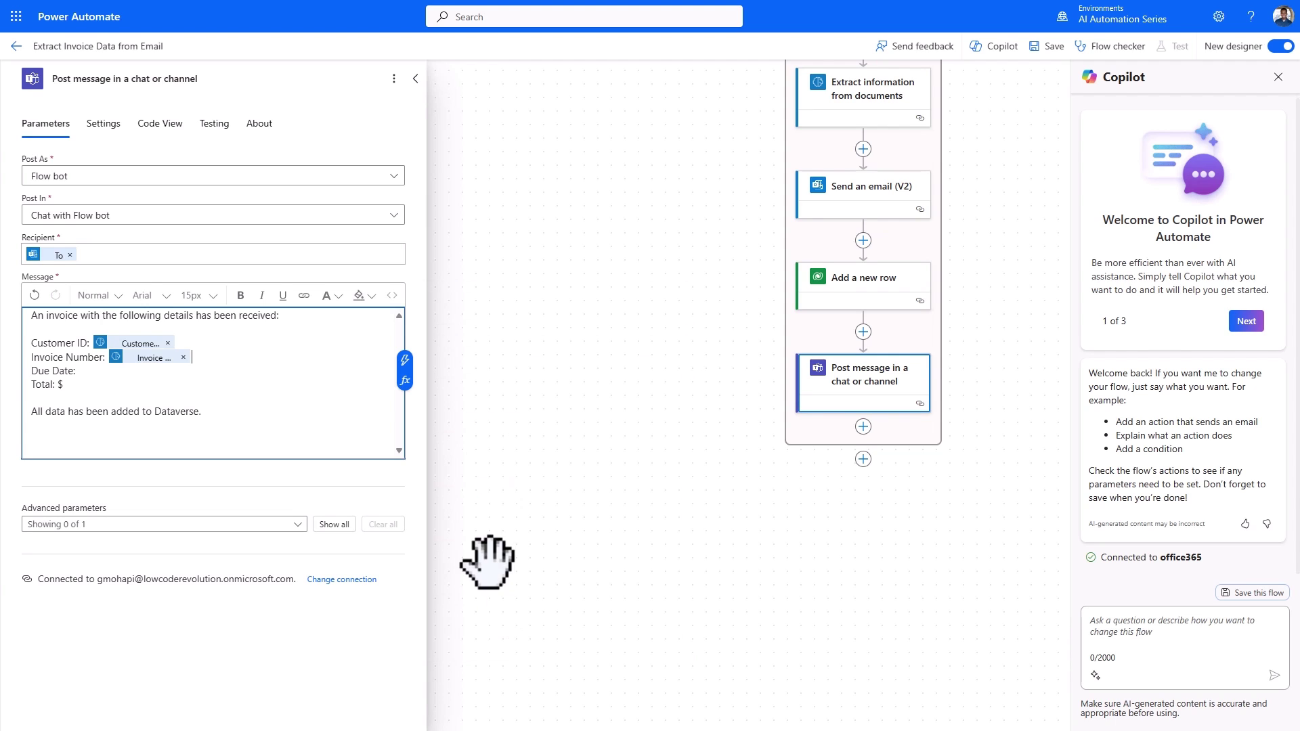
Step: Insert the extracted Due Date value after "Due Date:" in the Teams message
click(107, 370)
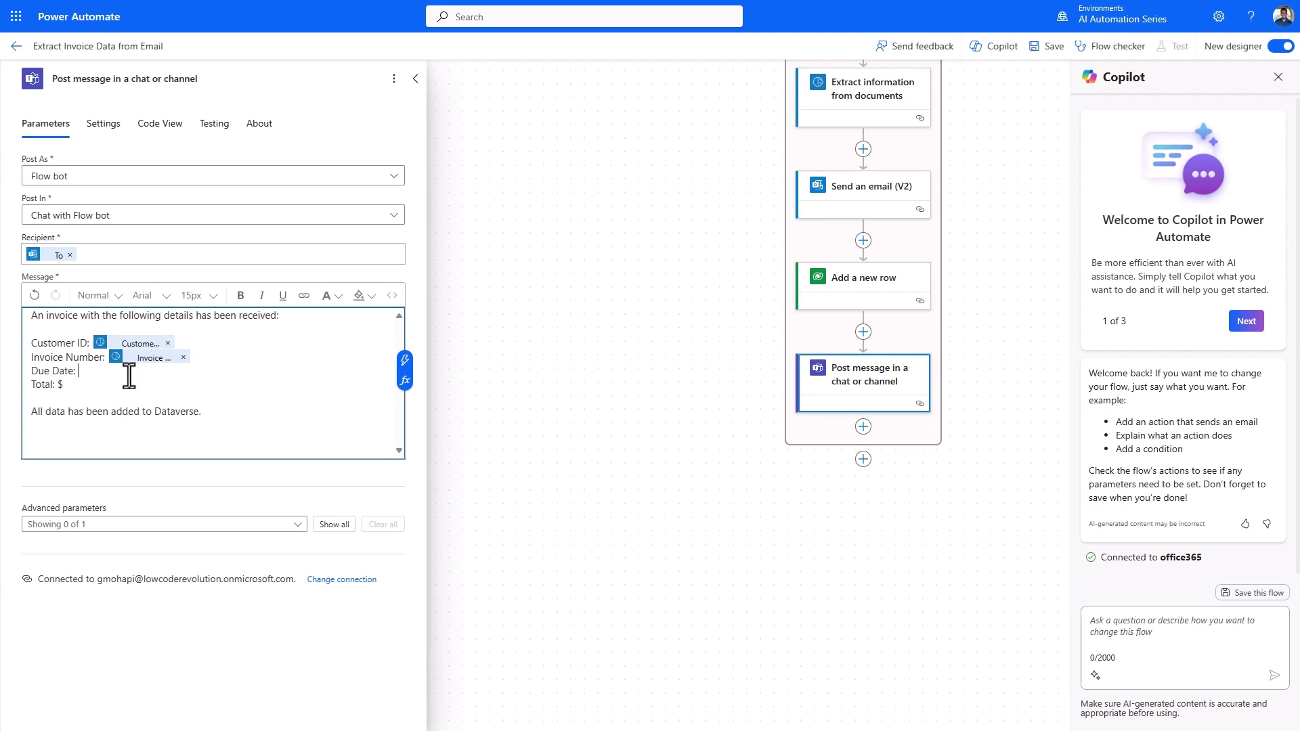
click(405, 360)
text(due)
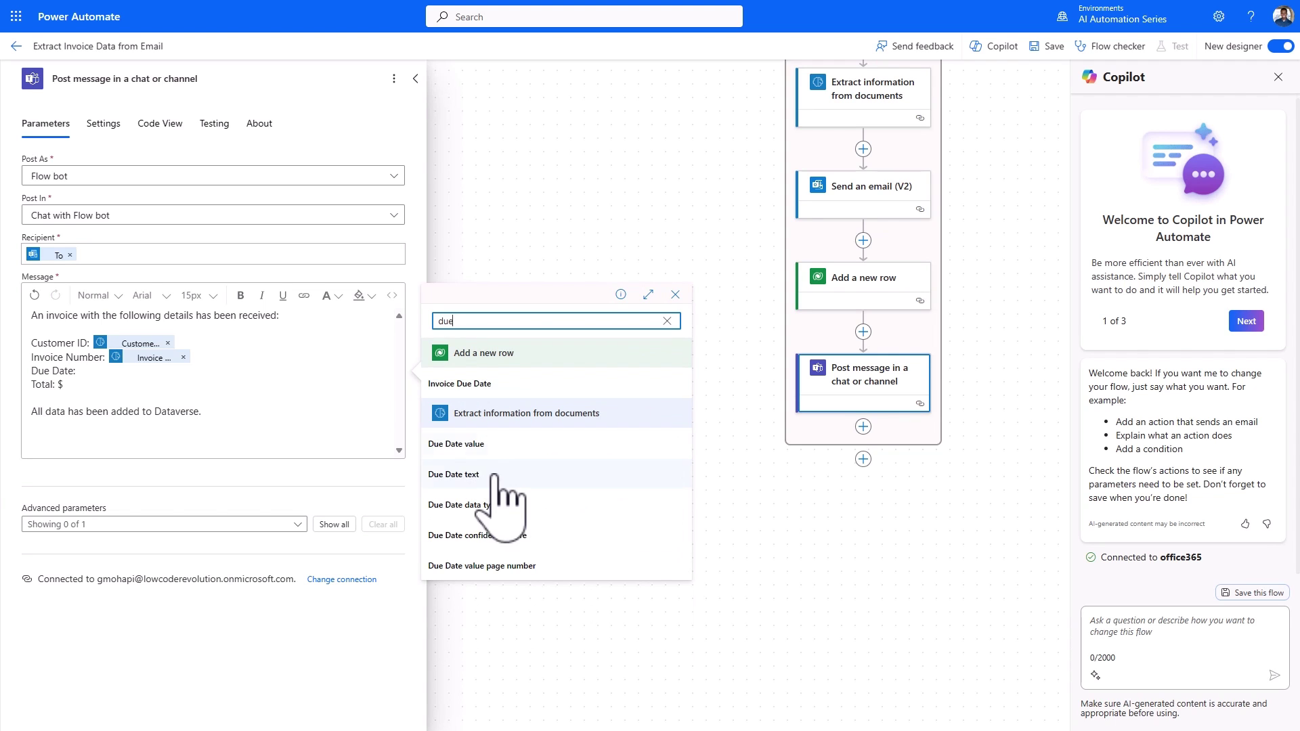
click(474, 444)
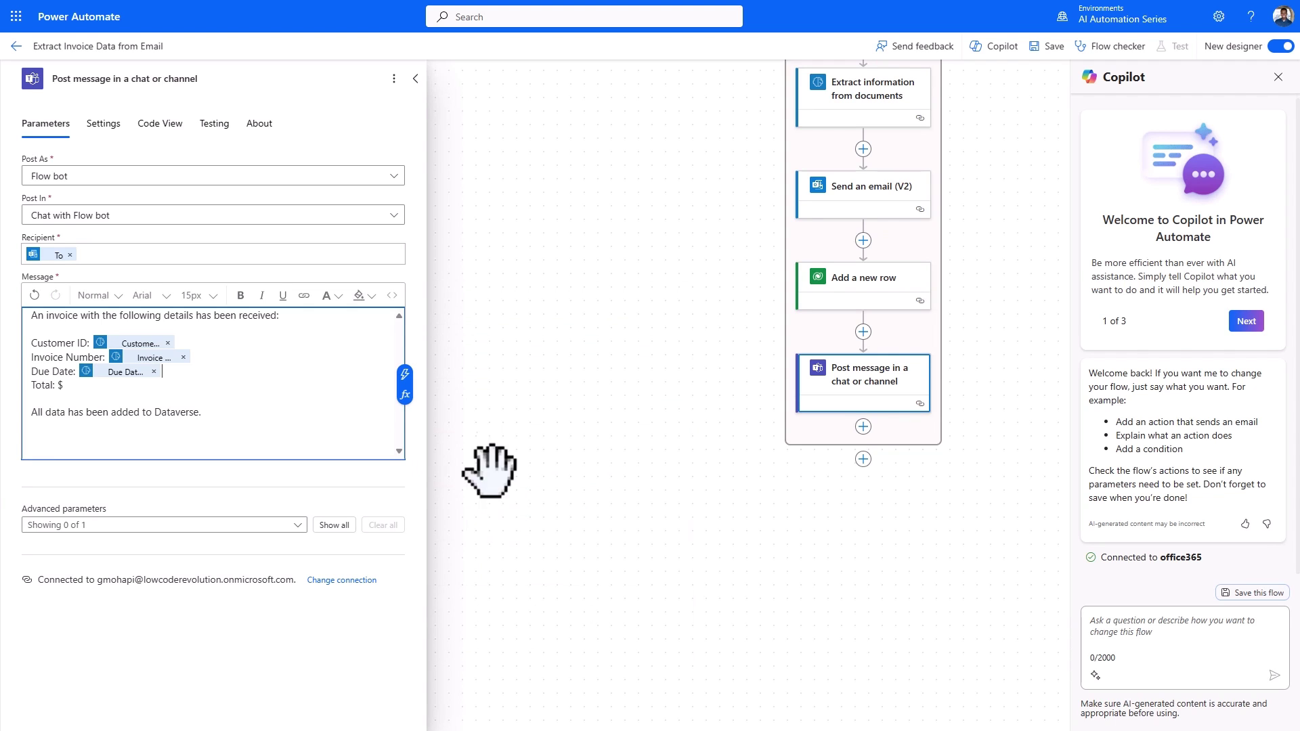
Step: Insert the extracted Total Amount value after "Total: $" in the Teams message and close the action's settings
click(128, 385)
click(405, 375)
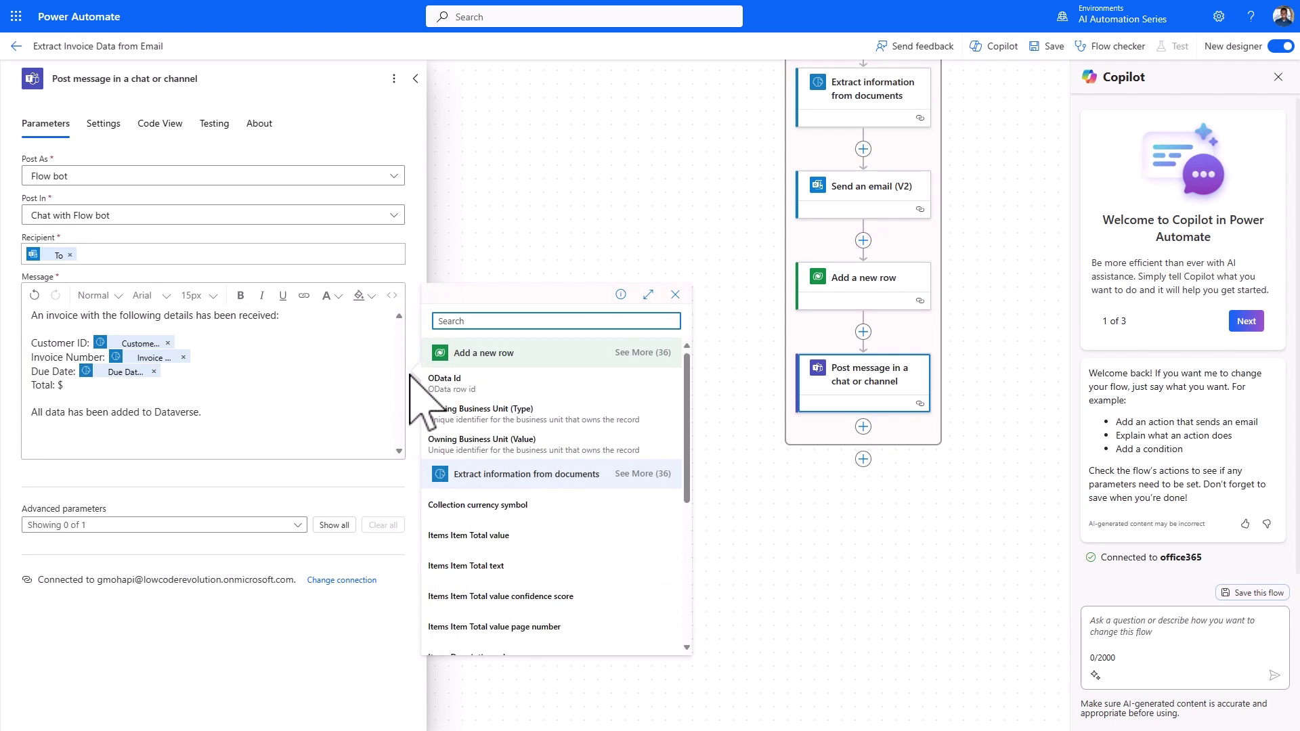
text(tot)
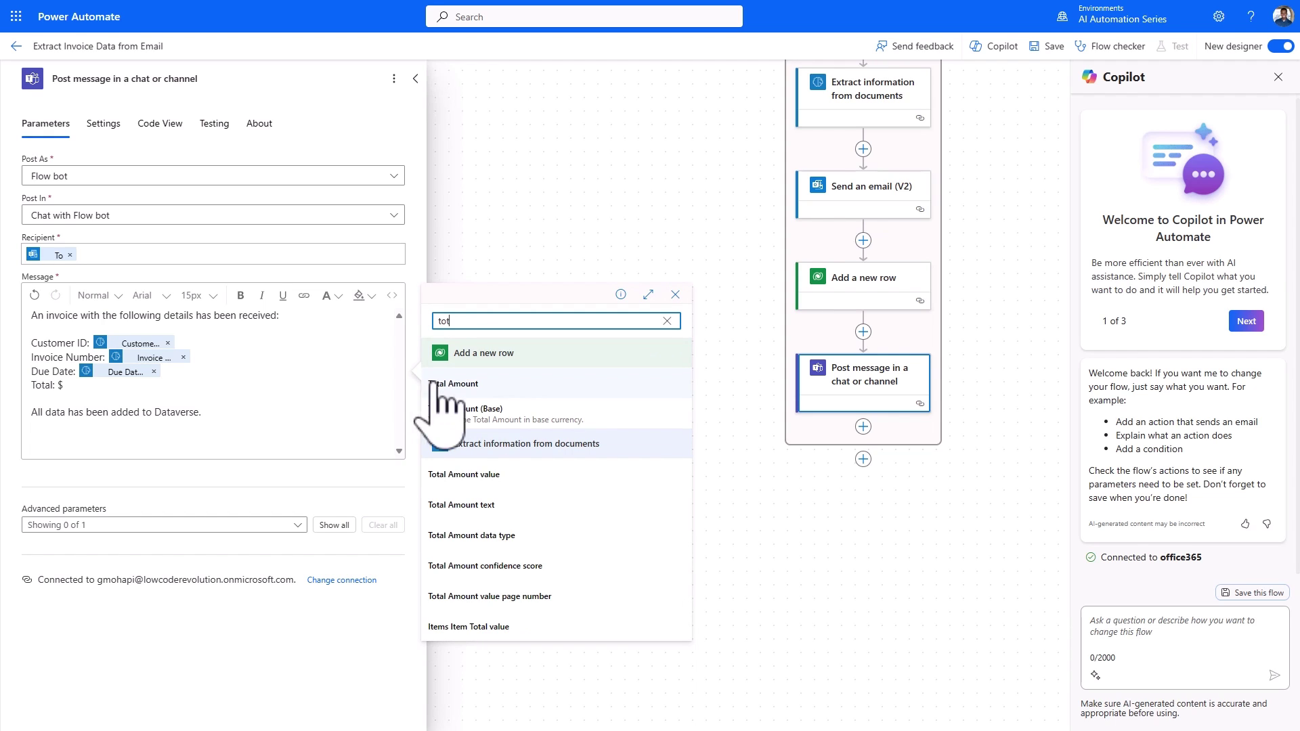
click(498, 475)
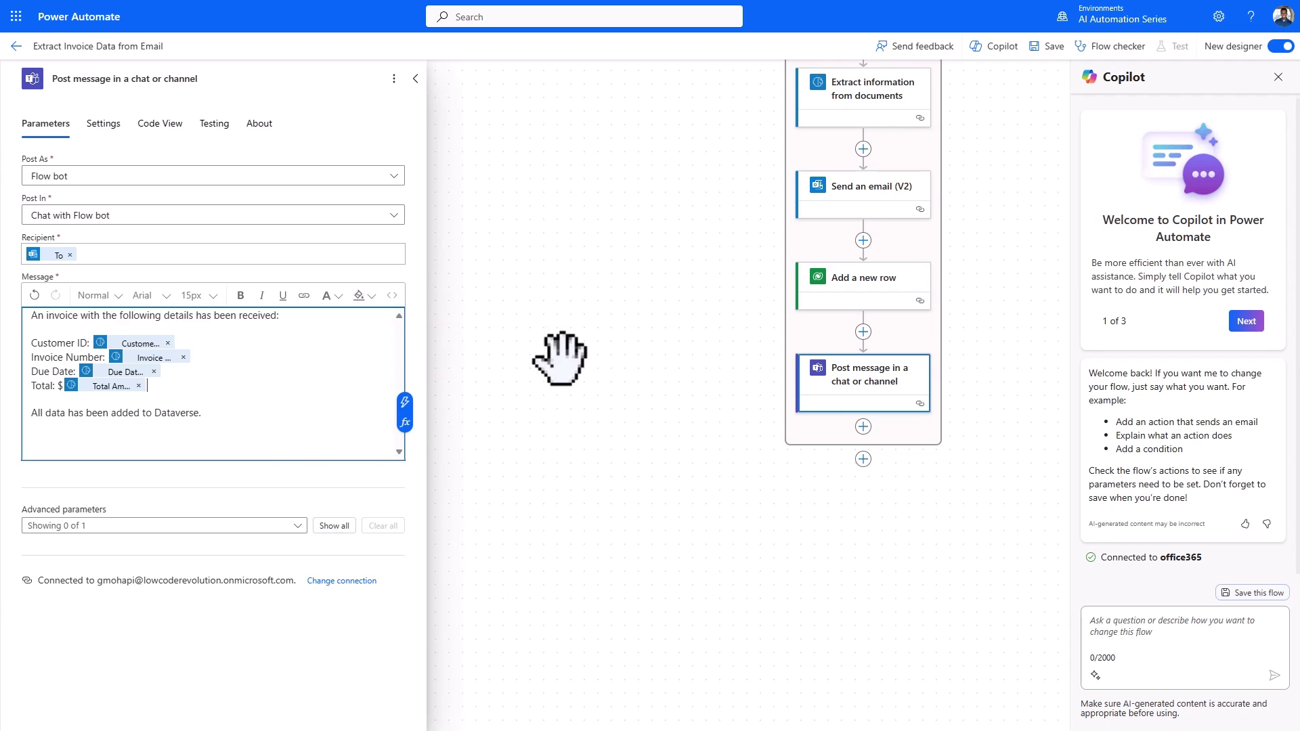
click(579, 335)
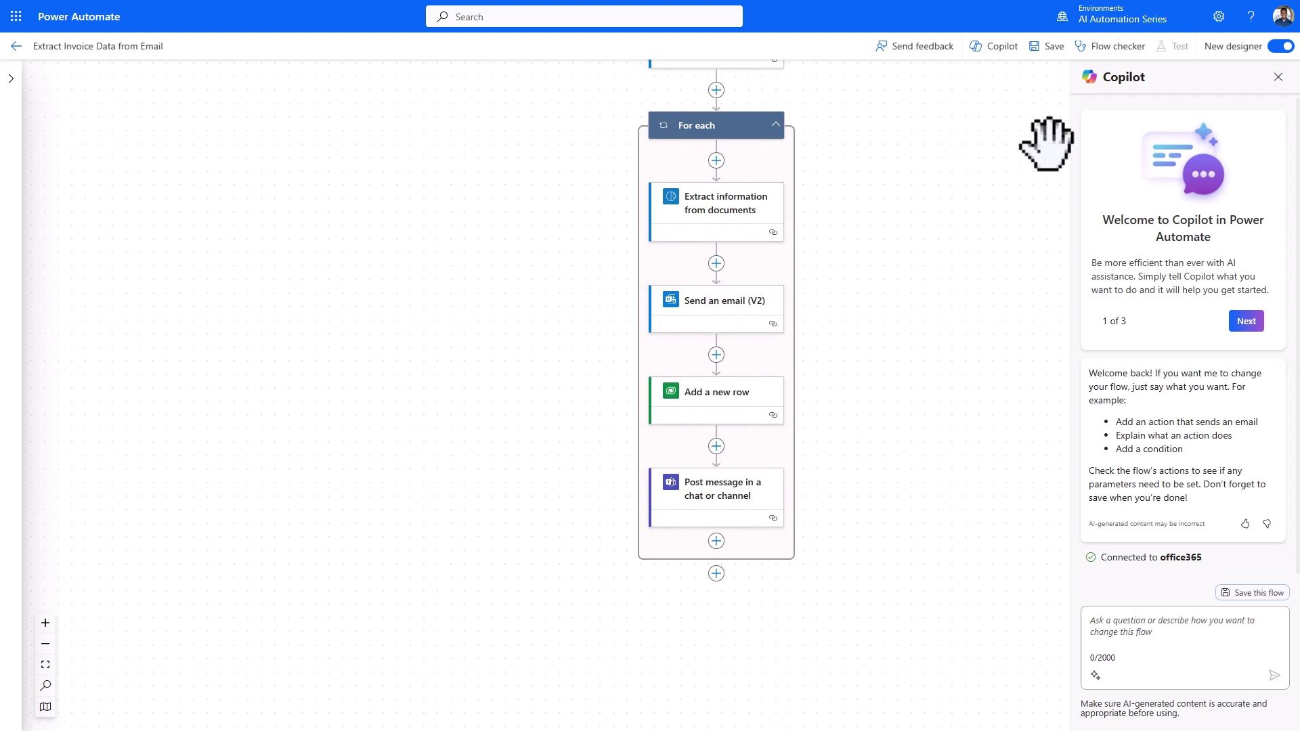
Step: Save the flow and start a manual test run
click(1048, 46)
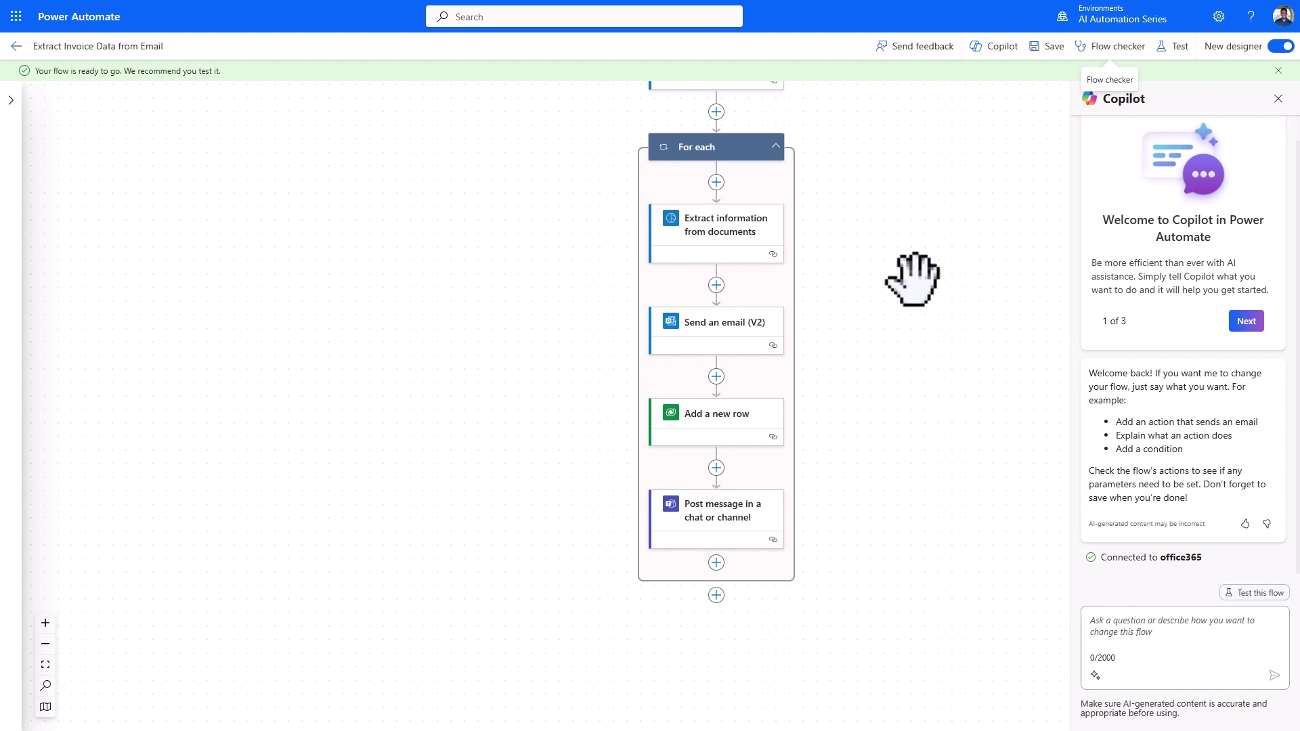
click(1177, 47)
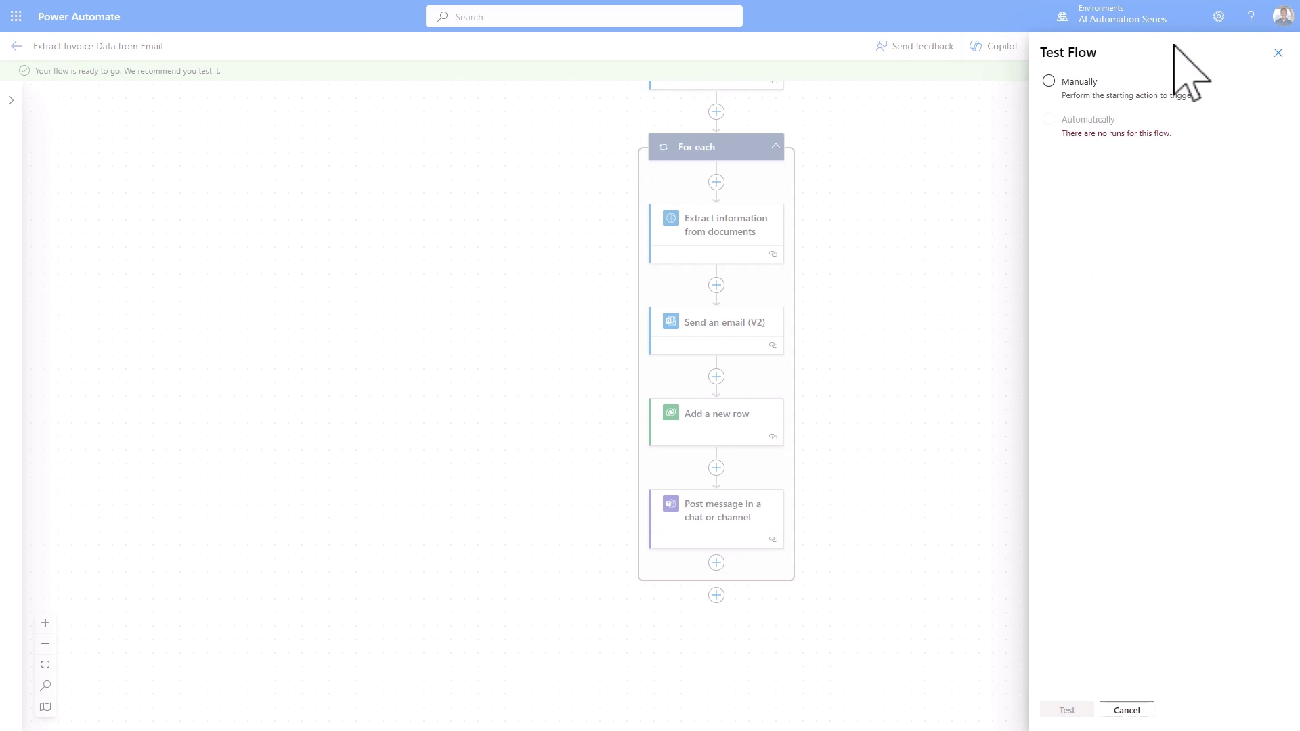
click(1081, 84)
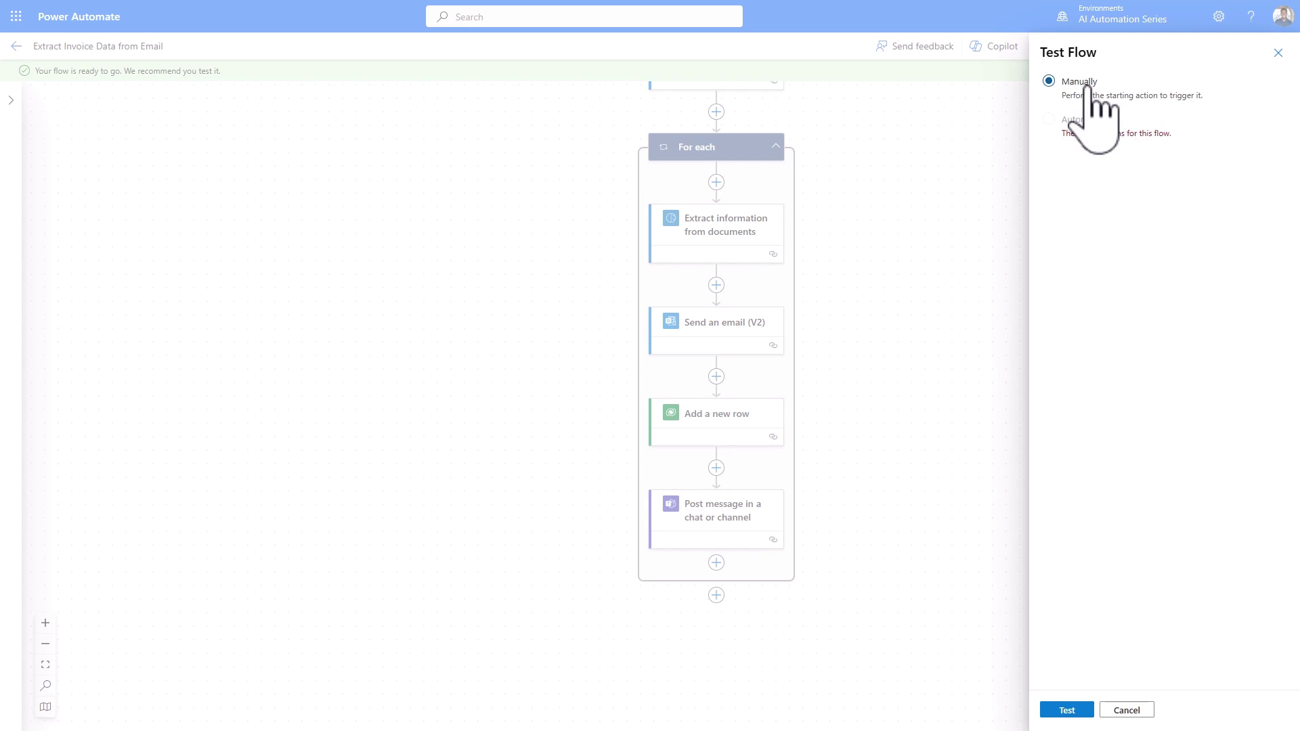
click(1070, 710)
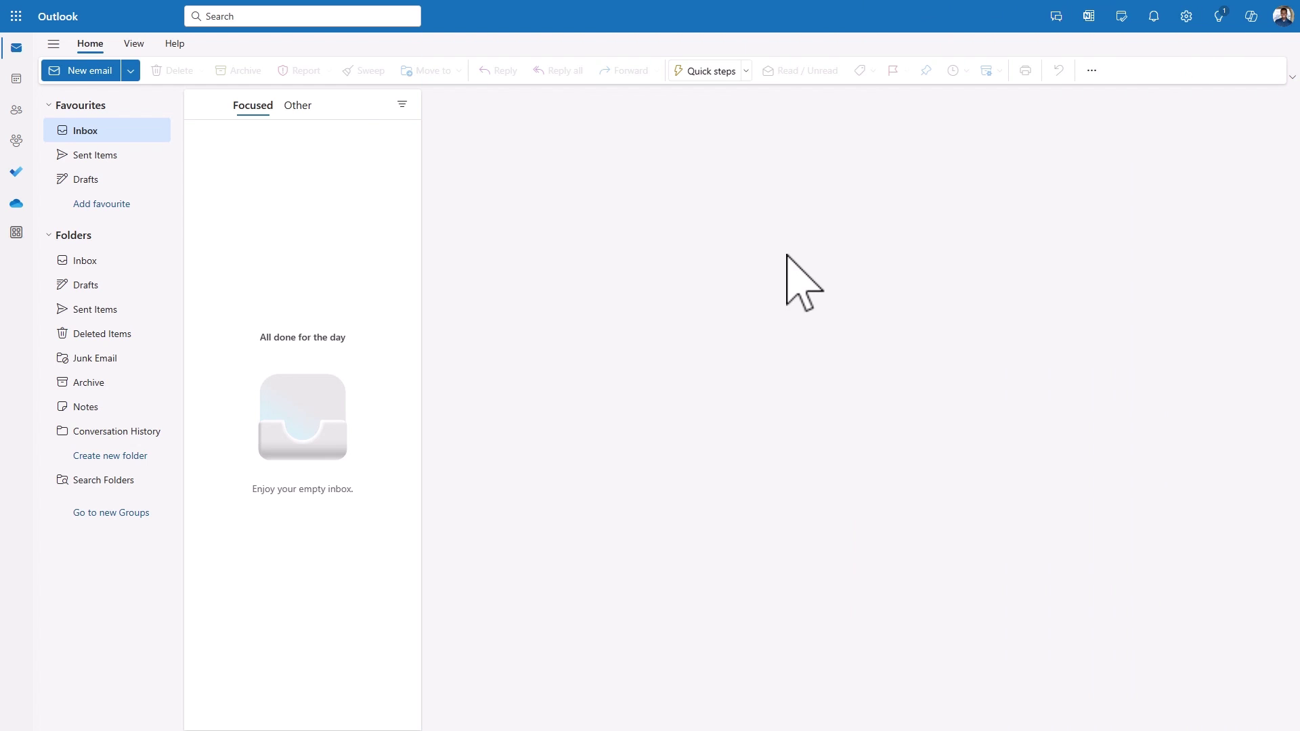
Step: Switch to Outlook and create an email addressed to the flow's mailbox with the subject "Invoice"
click(92, 70)
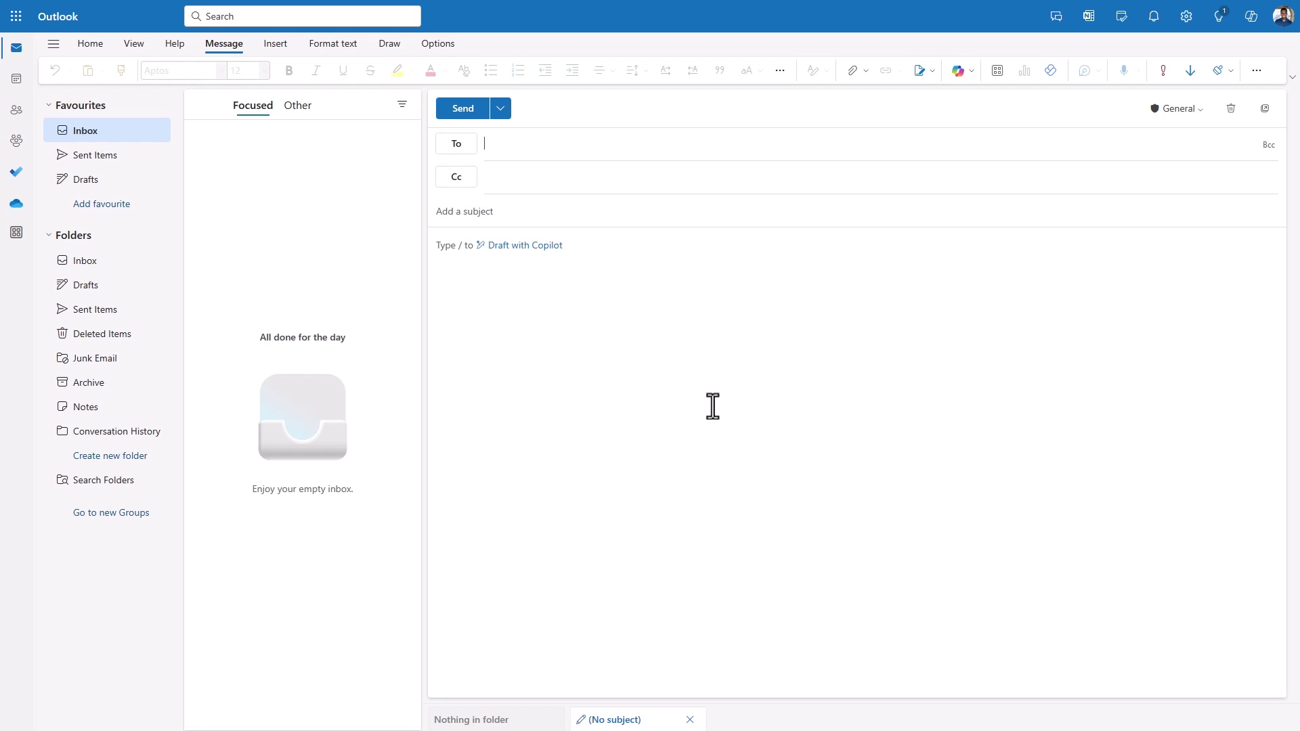
text(gmohapi)
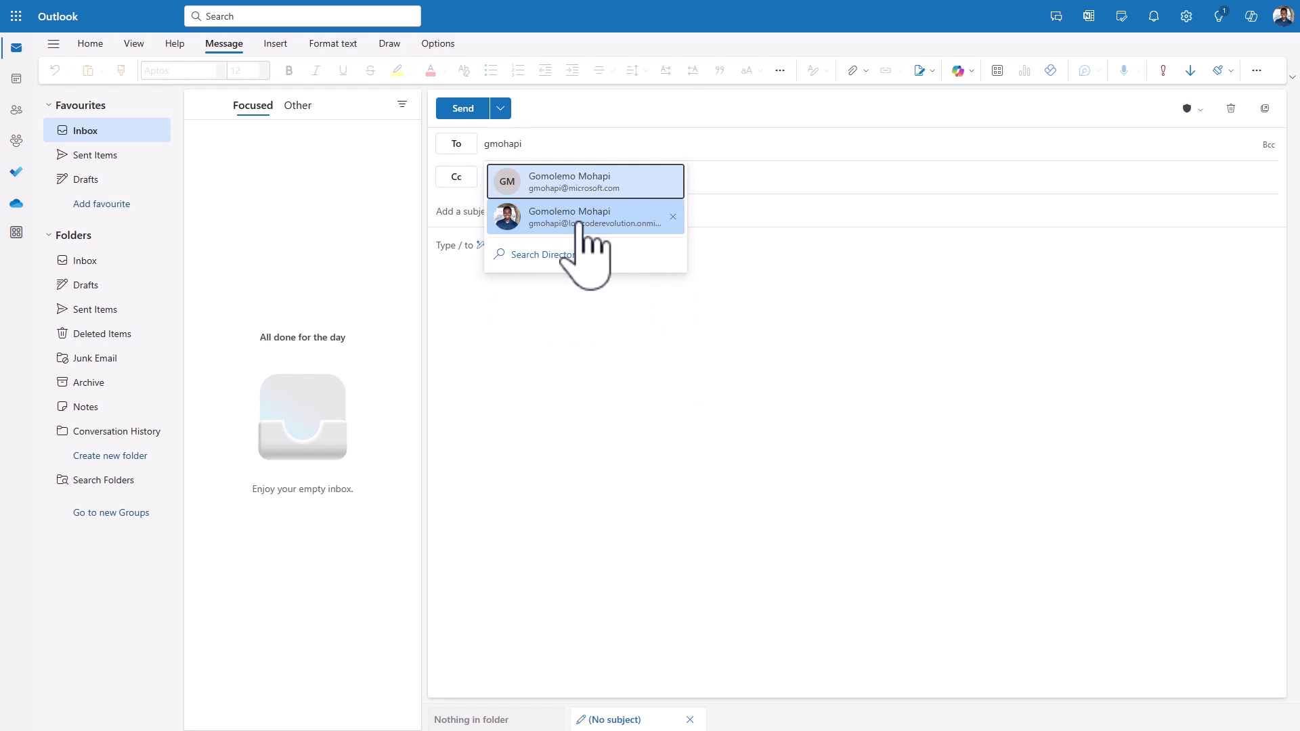
click(579, 220)
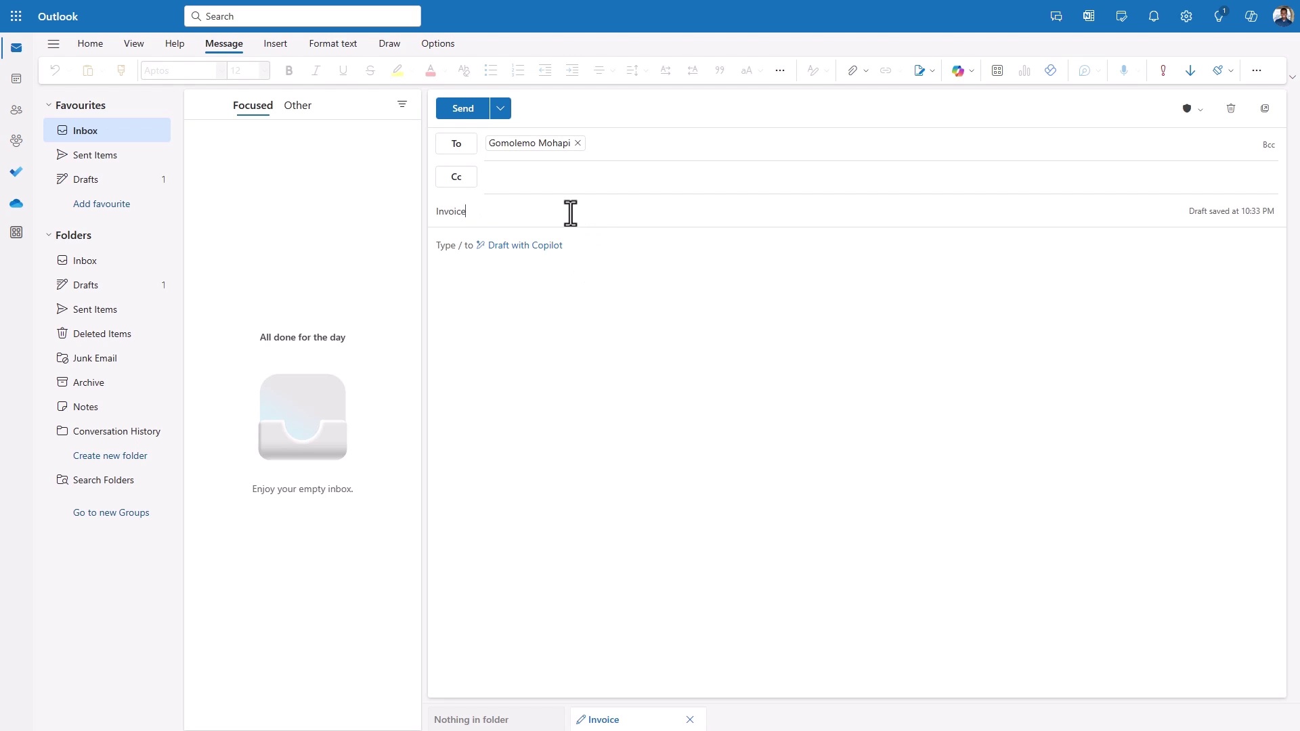
click(462, 245)
Step: Attach Adatum Invoice 2.pdf from the computer to the email and send it
click(275, 43)
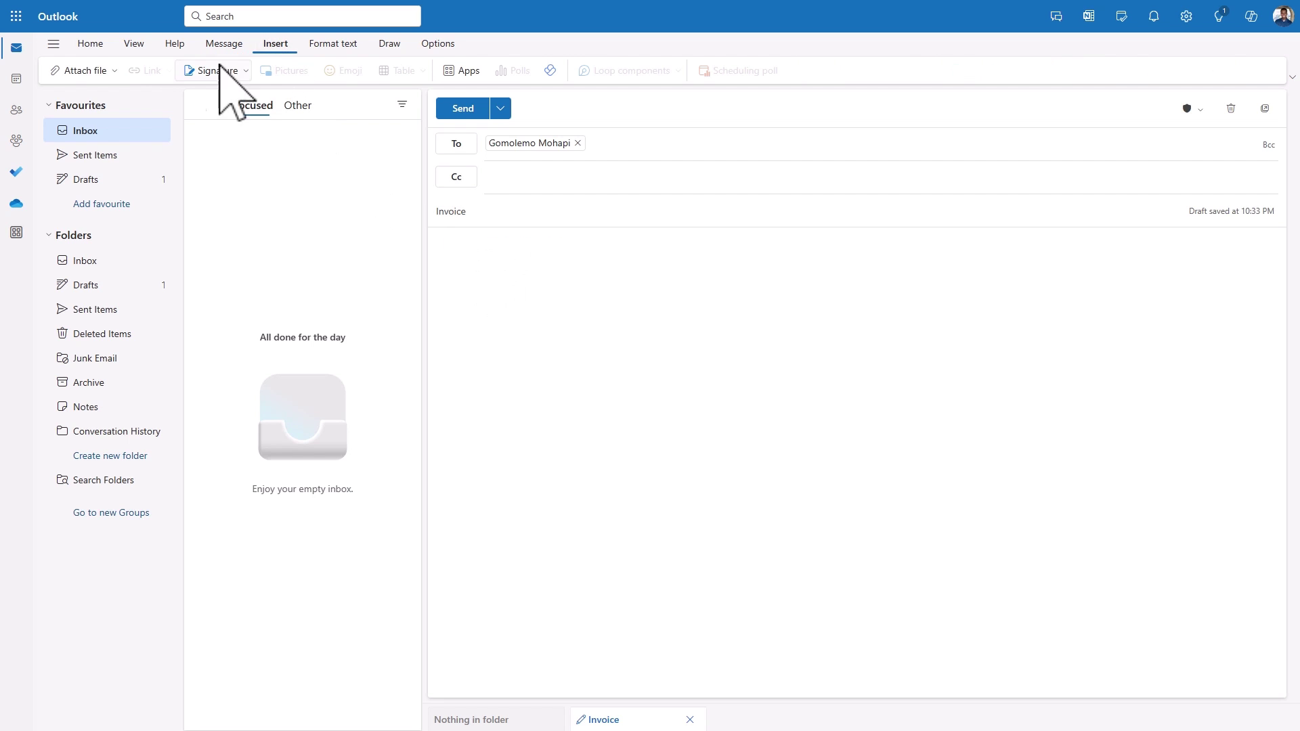
click(80, 71)
click(86, 100)
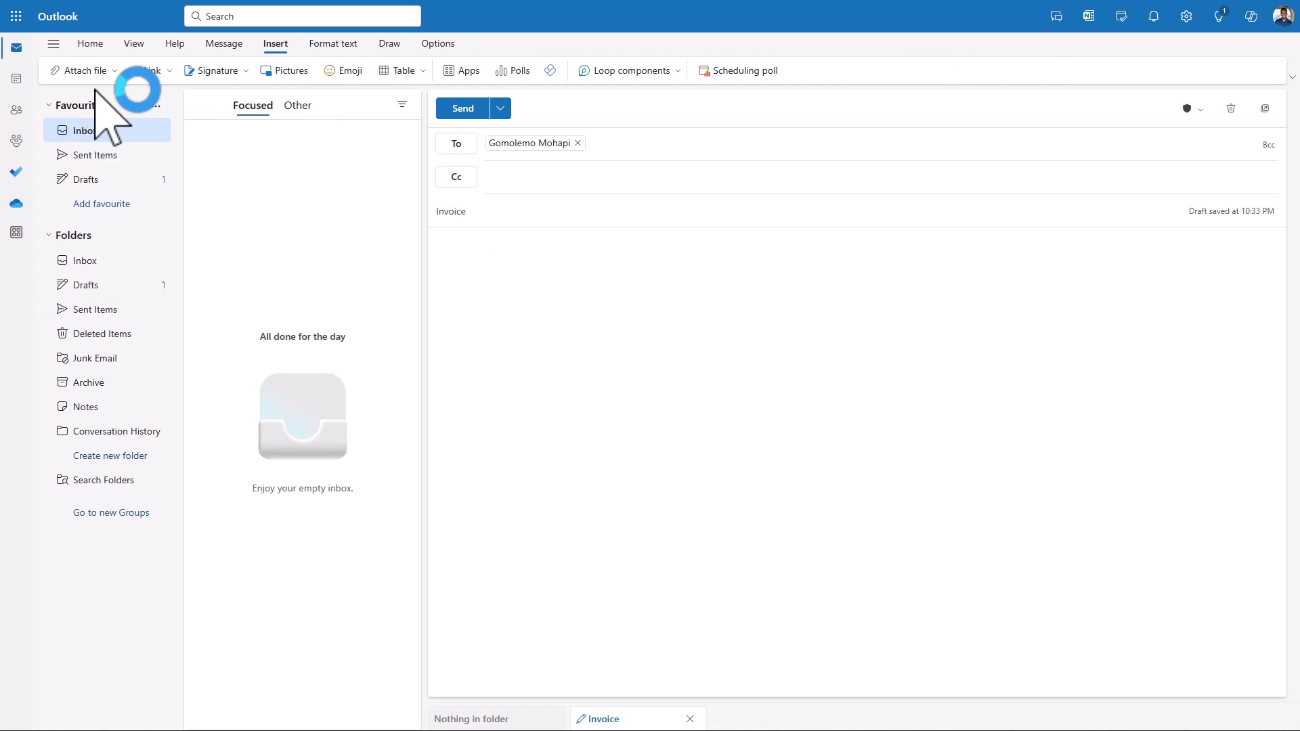
double_click(209, 132)
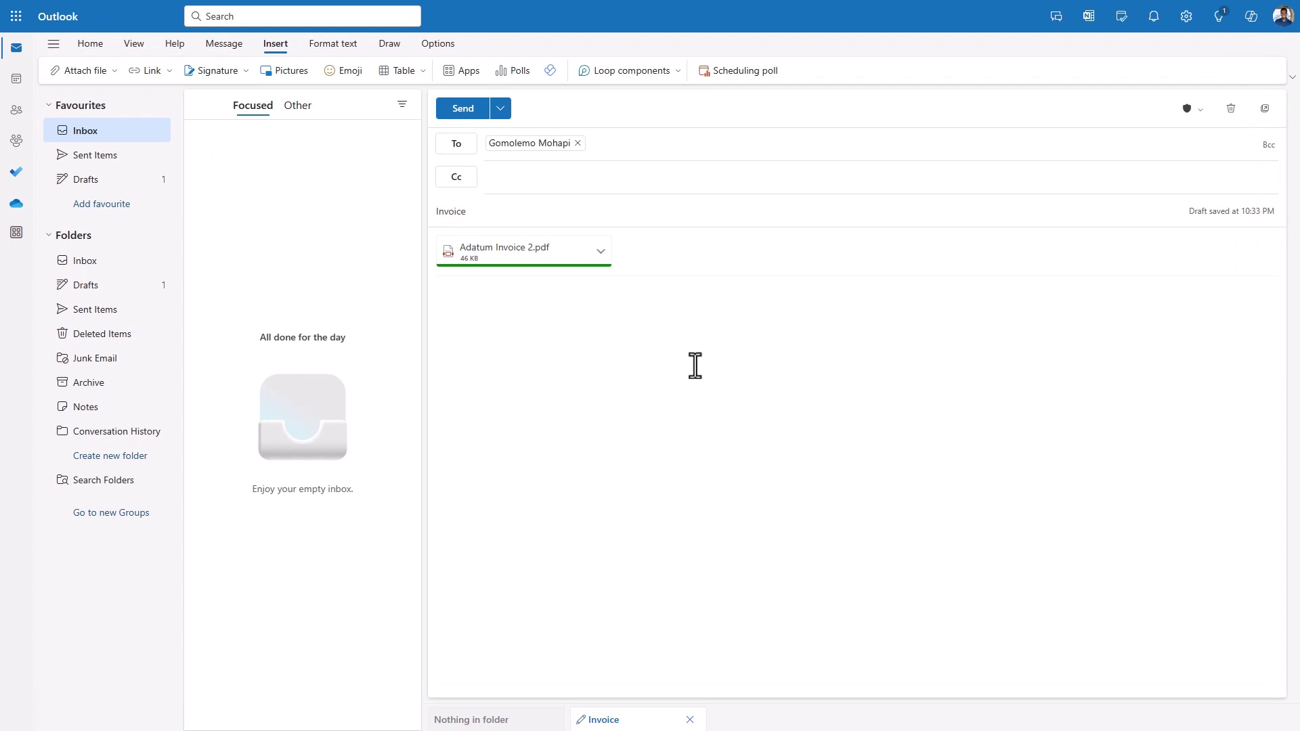
click(465, 110)
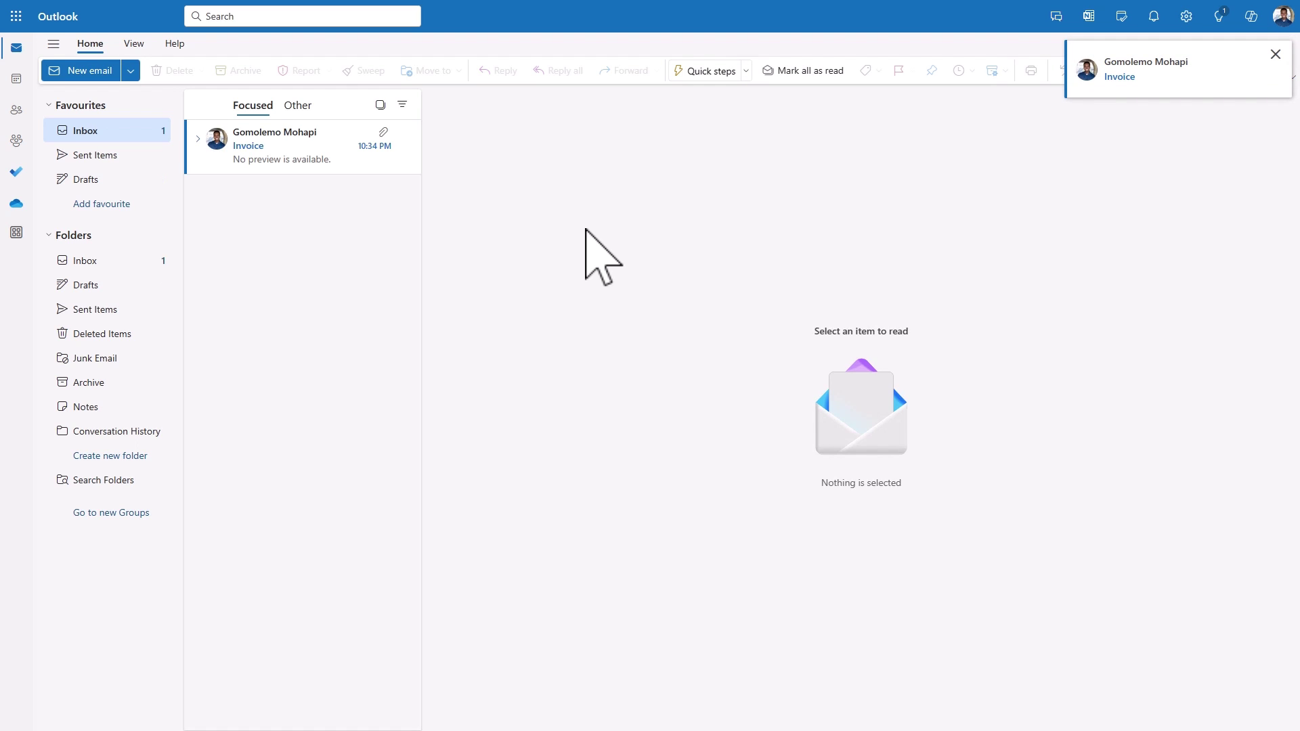
Step: Open the received Invoice email and the "Thanks for the invoice" reply, and check the invoice number and total in the reply
click(311, 166)
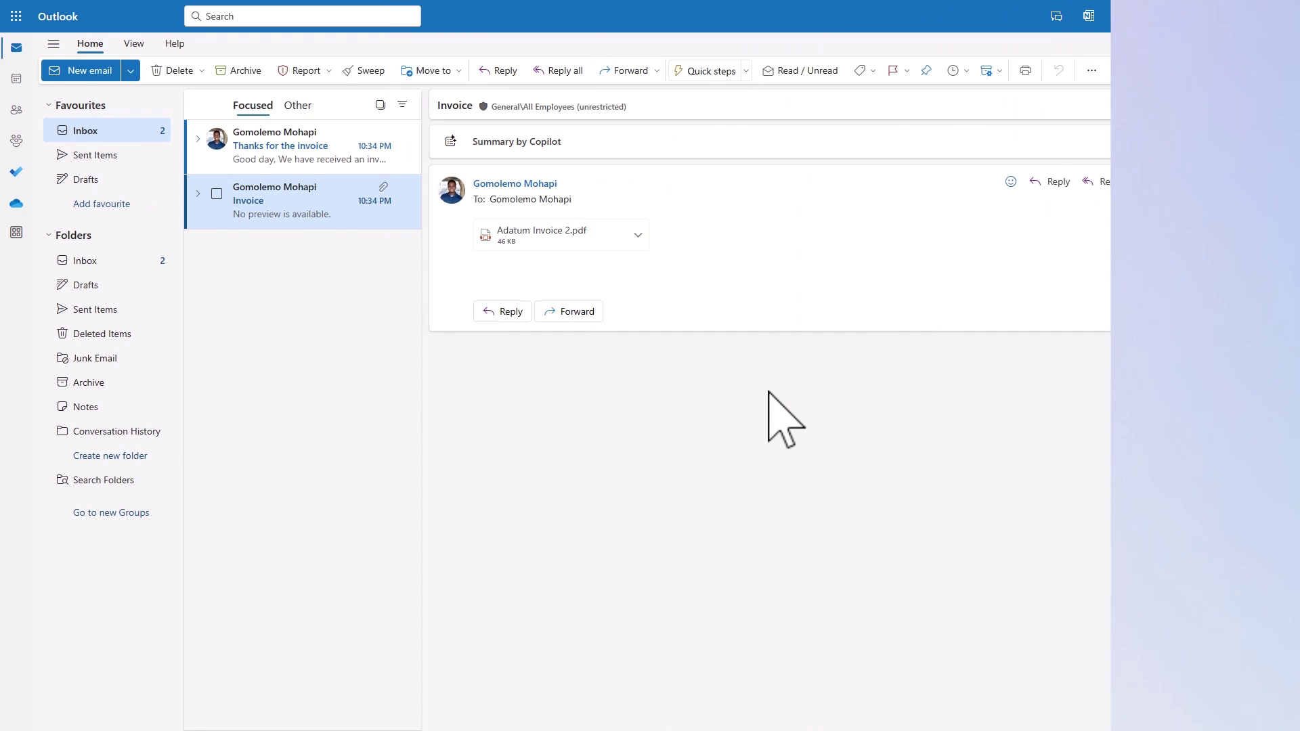
click(291, 155)
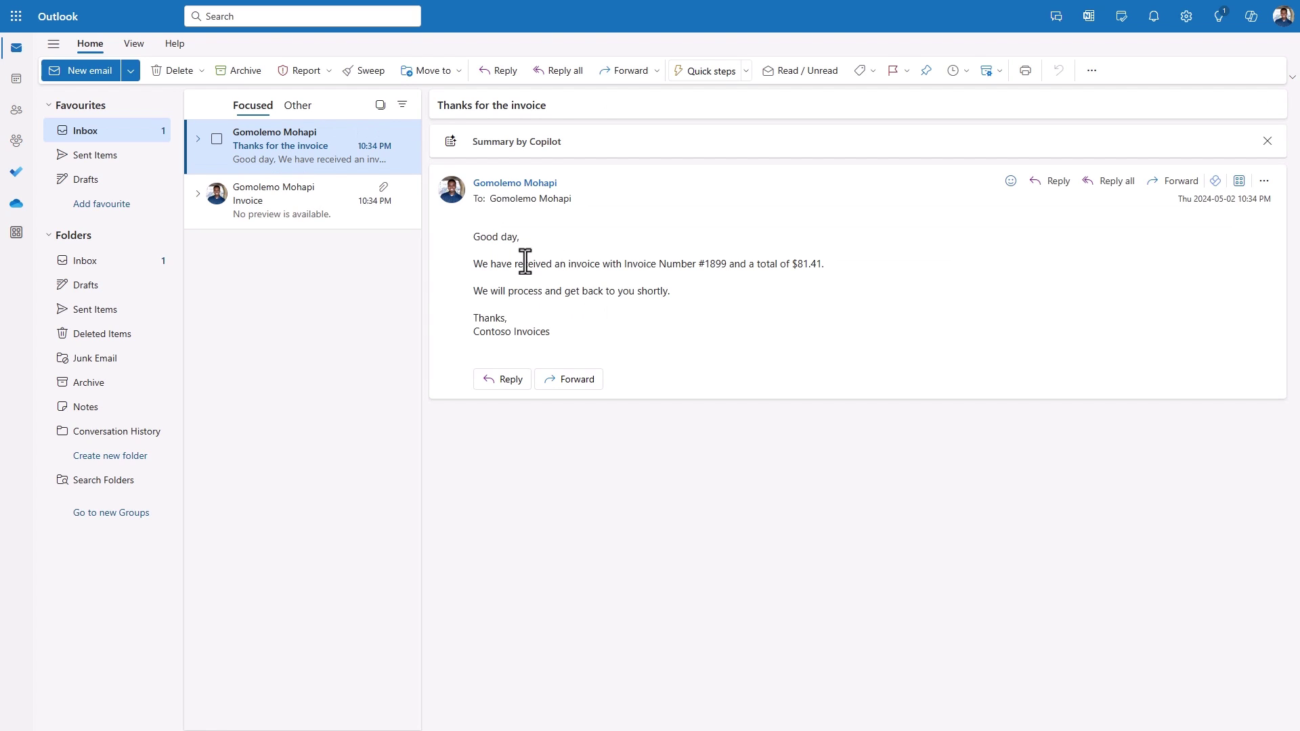
drag(791, 264, 825, 276)
click(826, 276)
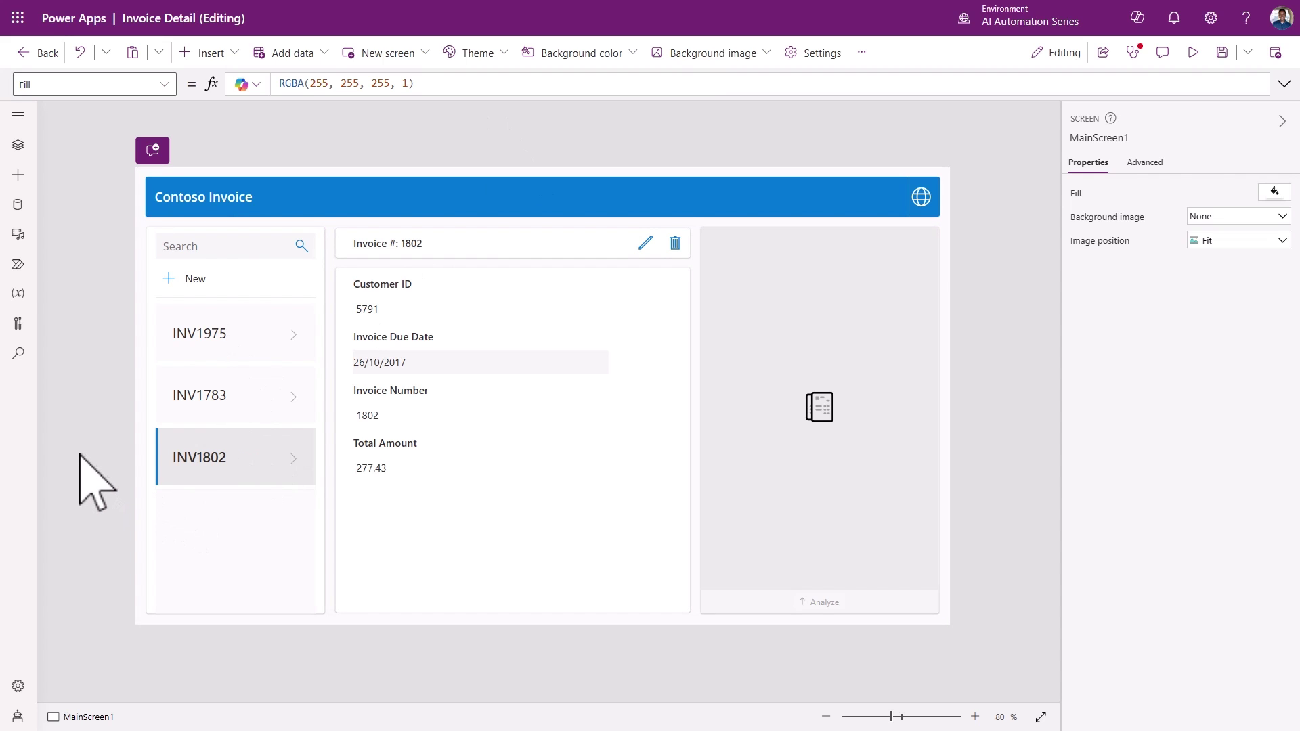
Step: Switch to the Invoice Detail app in Power Apps, refresh the Invoice Details data source and open the last invoice in the gallery
click(18, 205)
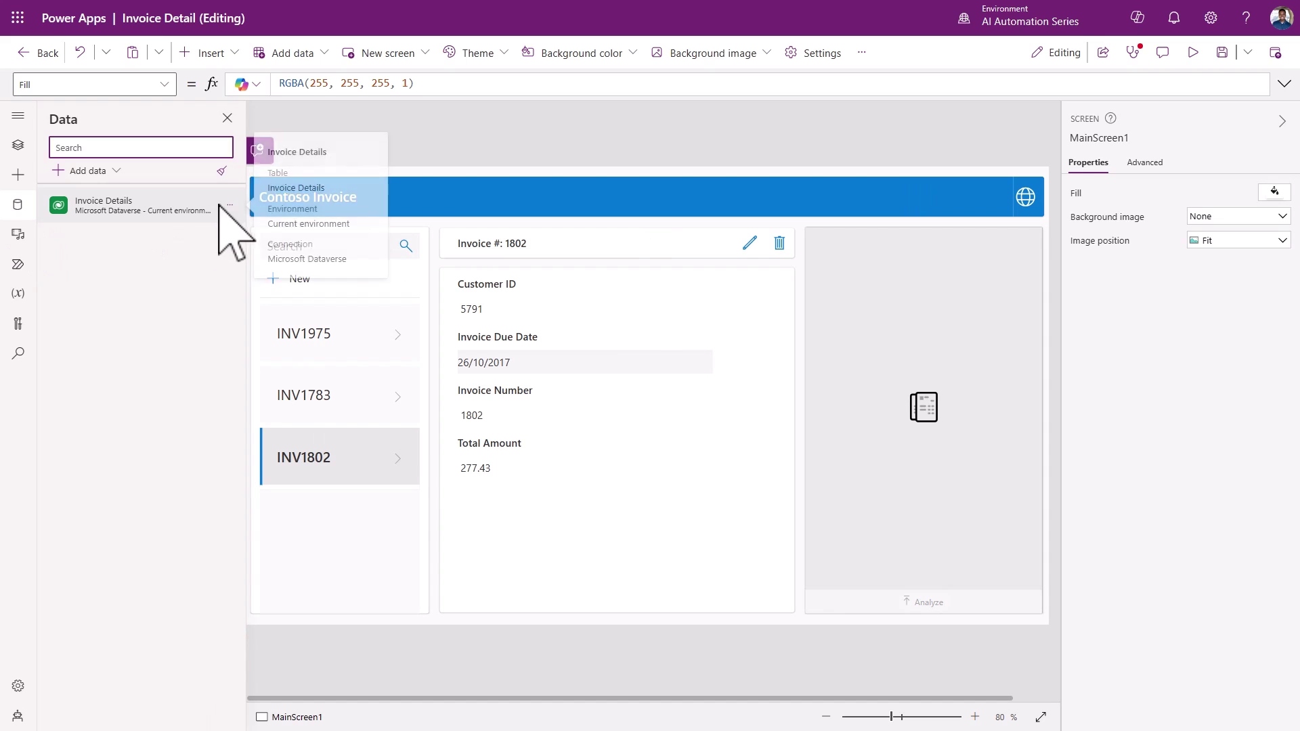
click(230, 205)
click(254, 260)
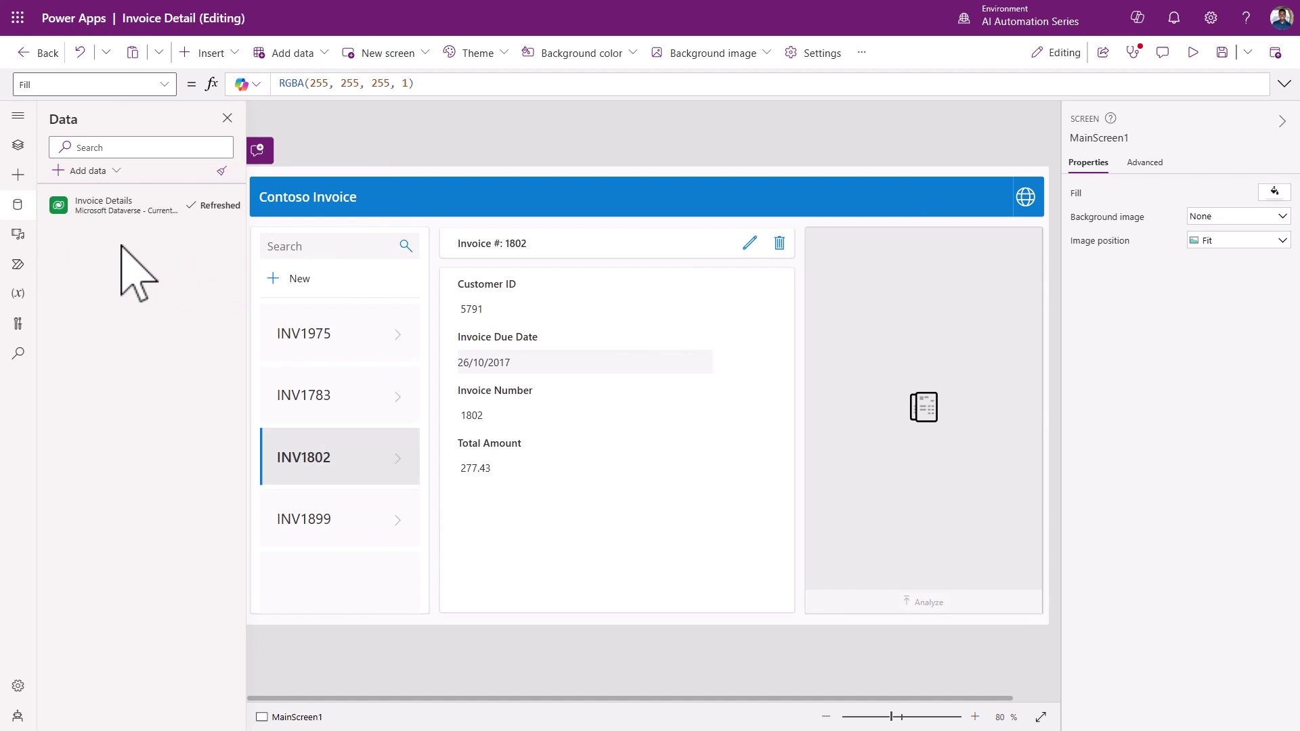
click(228, 118)
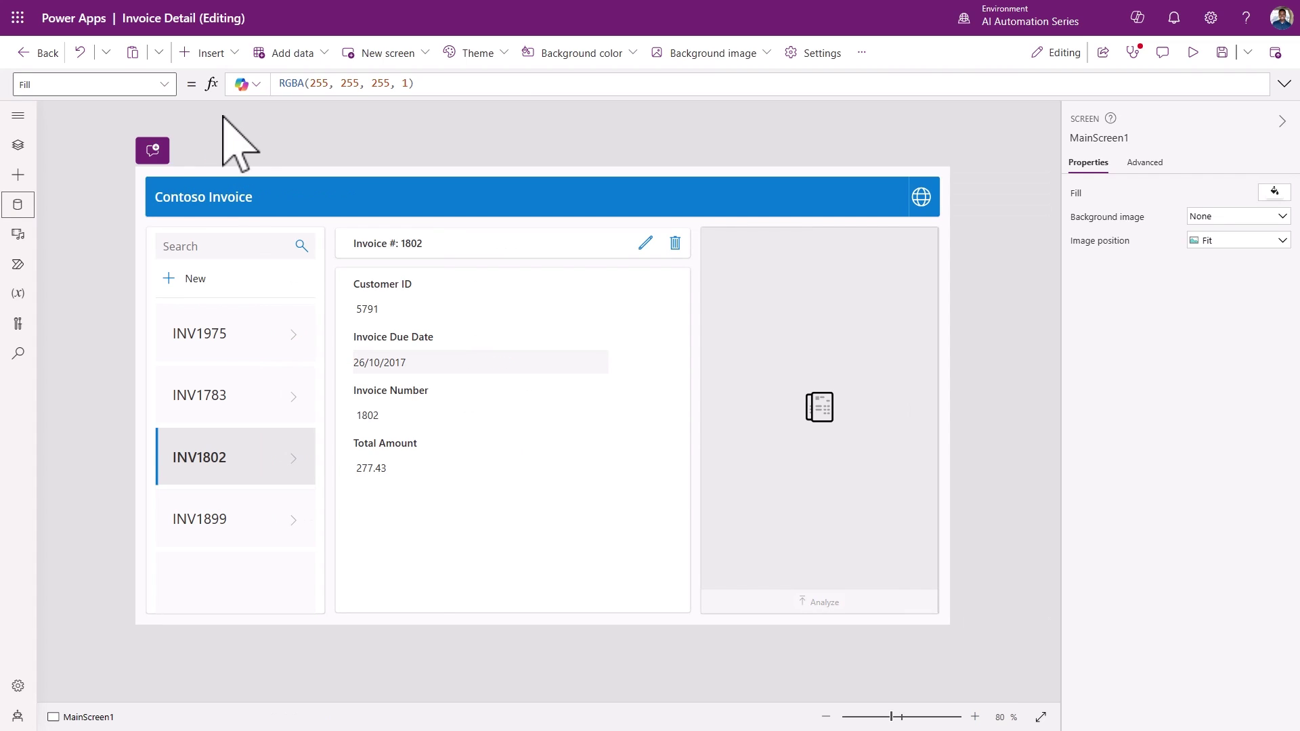
click(219, 518)
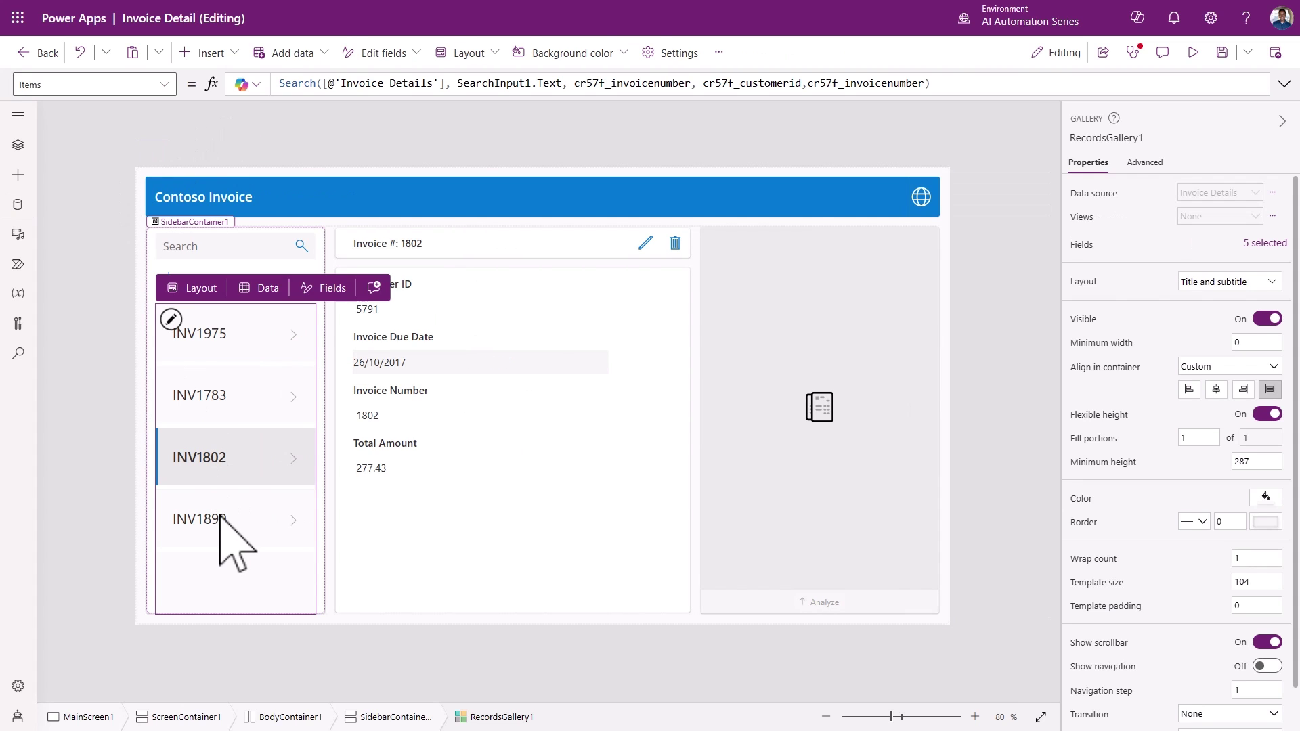
alt+click(218, 518)
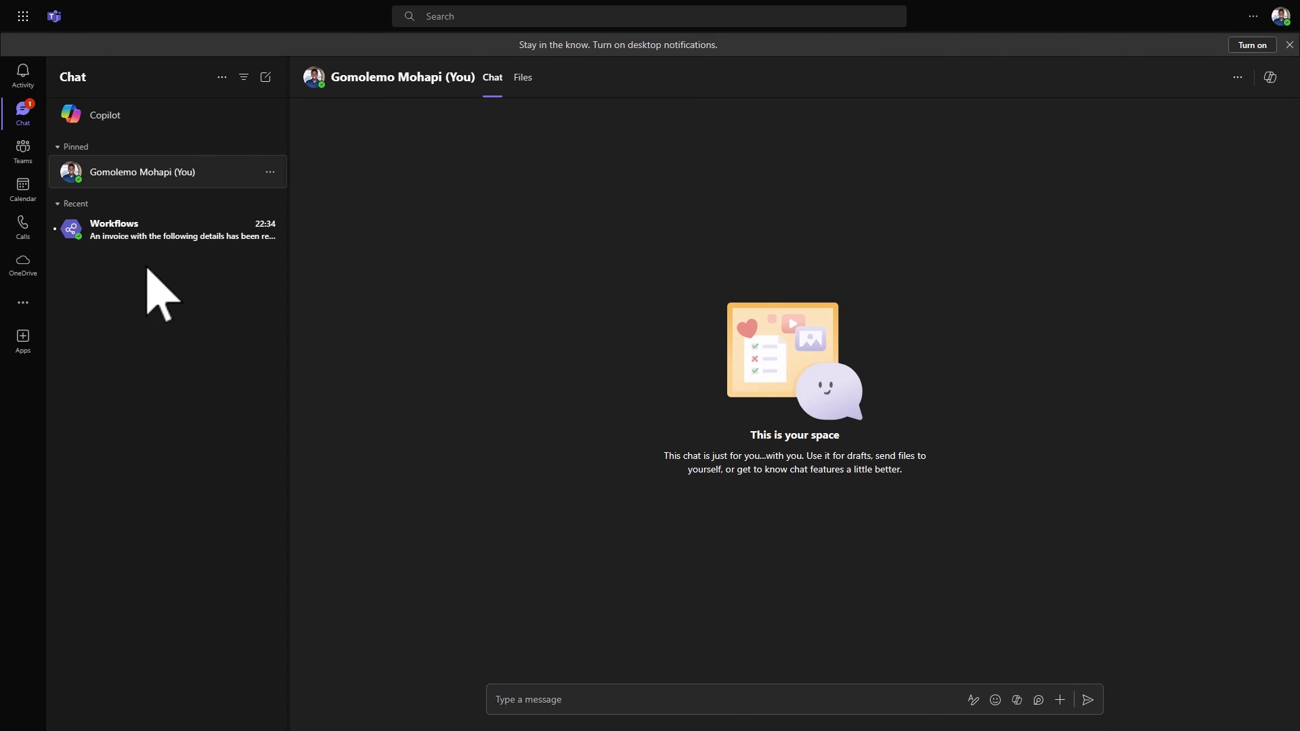
Step: Switch to Teams, open the Workflows chat and check the invoice details in the notification
click(153, 237)
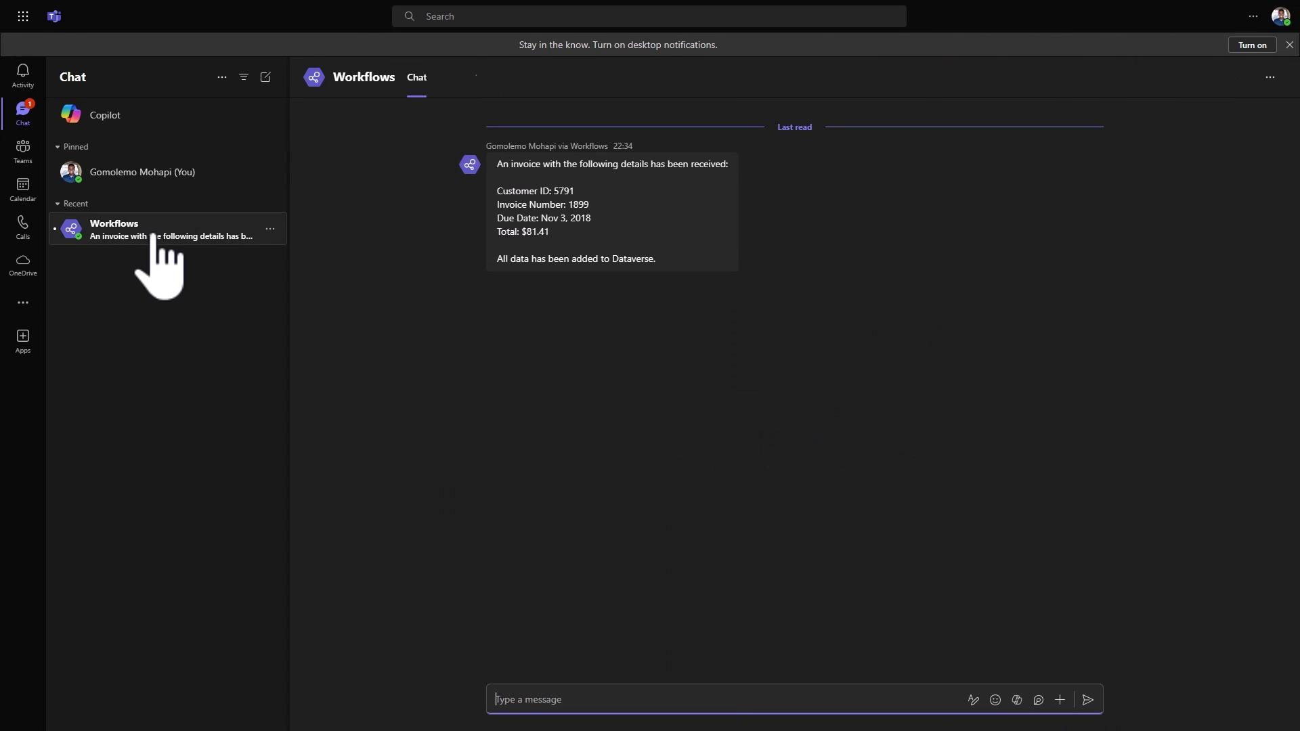
click(809, 366)
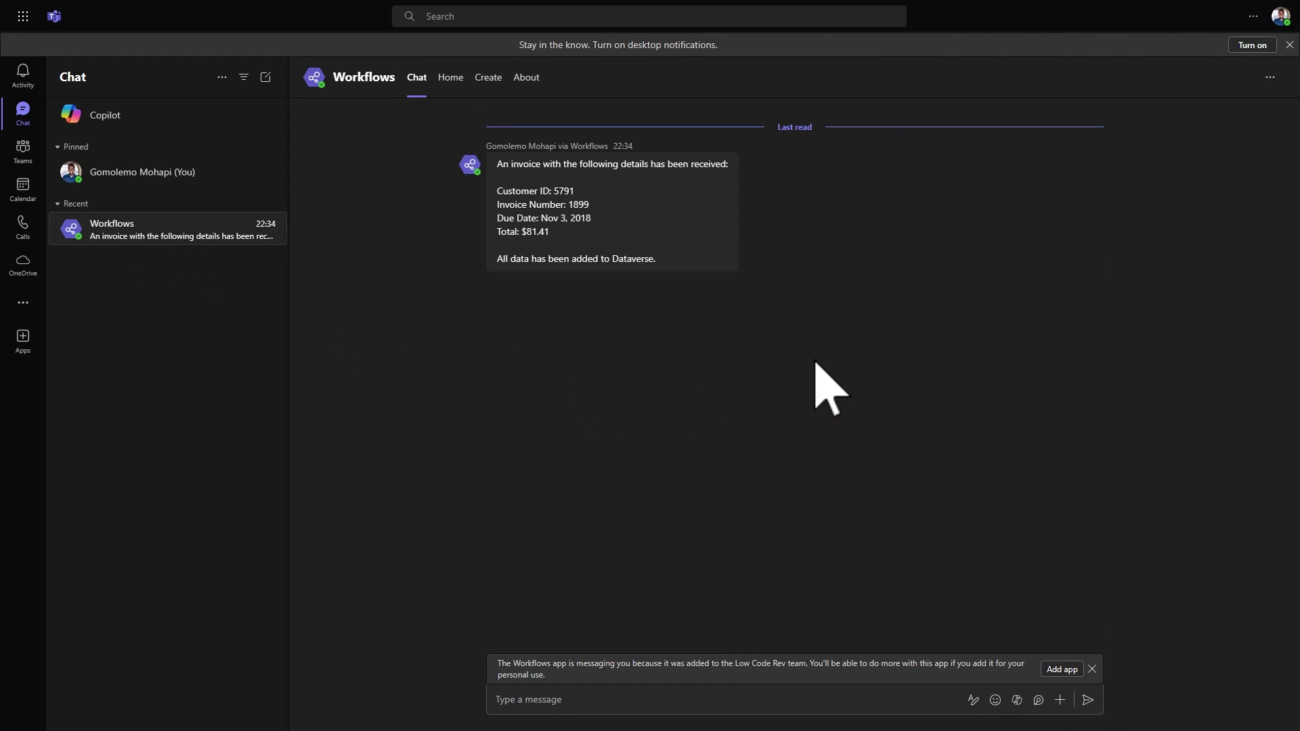
mouse_move(560, 183)
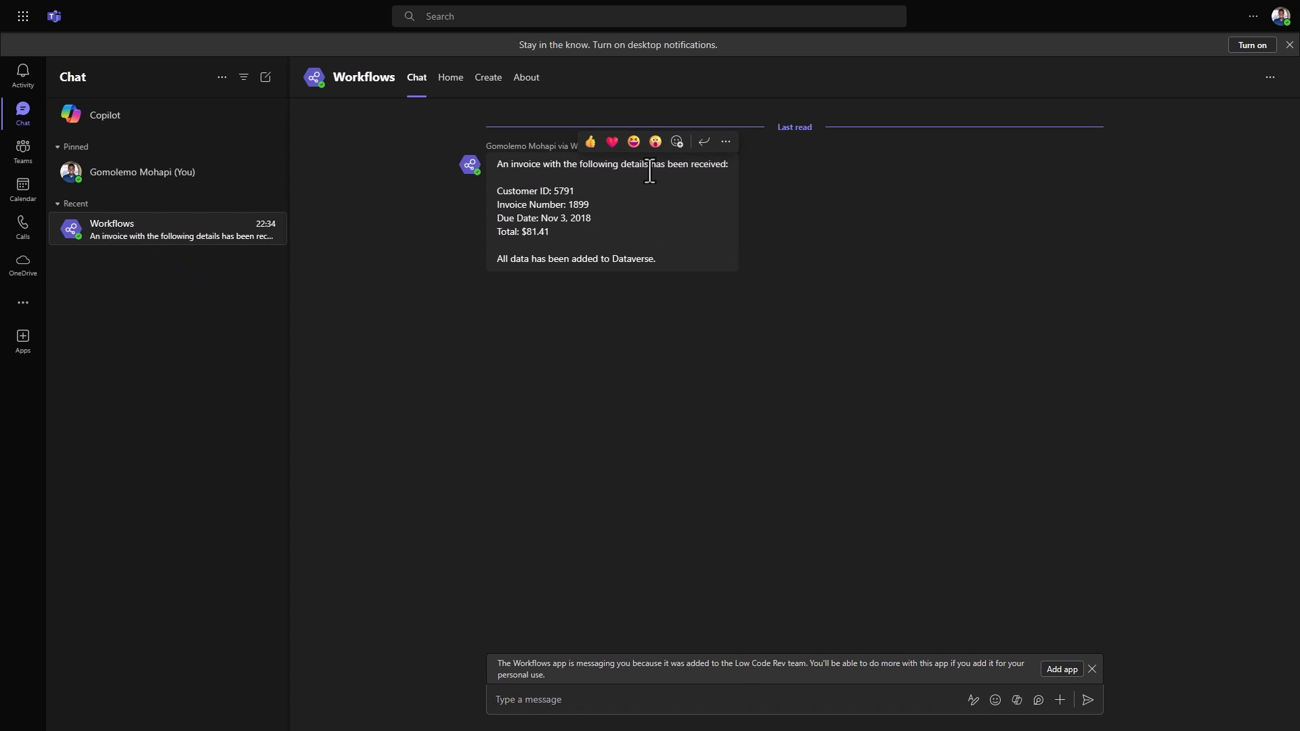